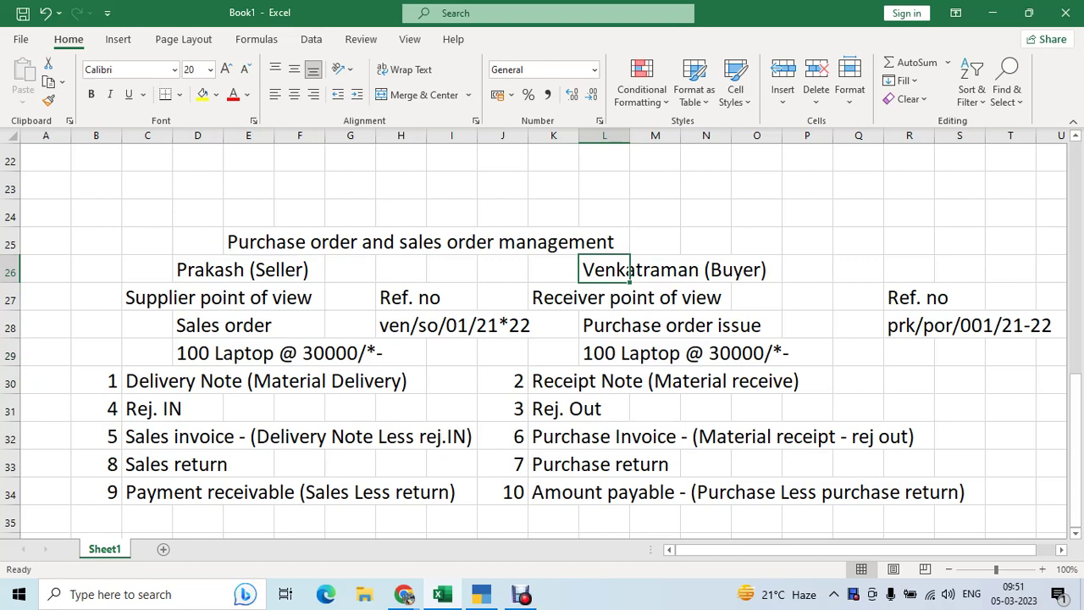
Step: Switch from the Excel worksheet to TallyPrime and enter the buyer's name followed by "(Buyer)" as the new company's name
left_click(198, 269)
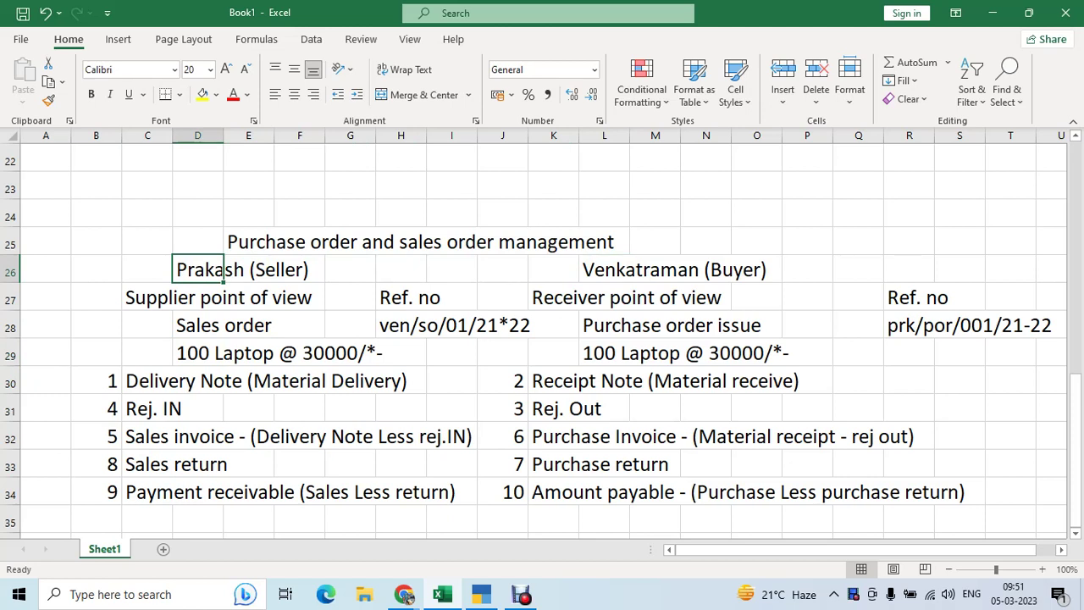
left_click(629, 270)
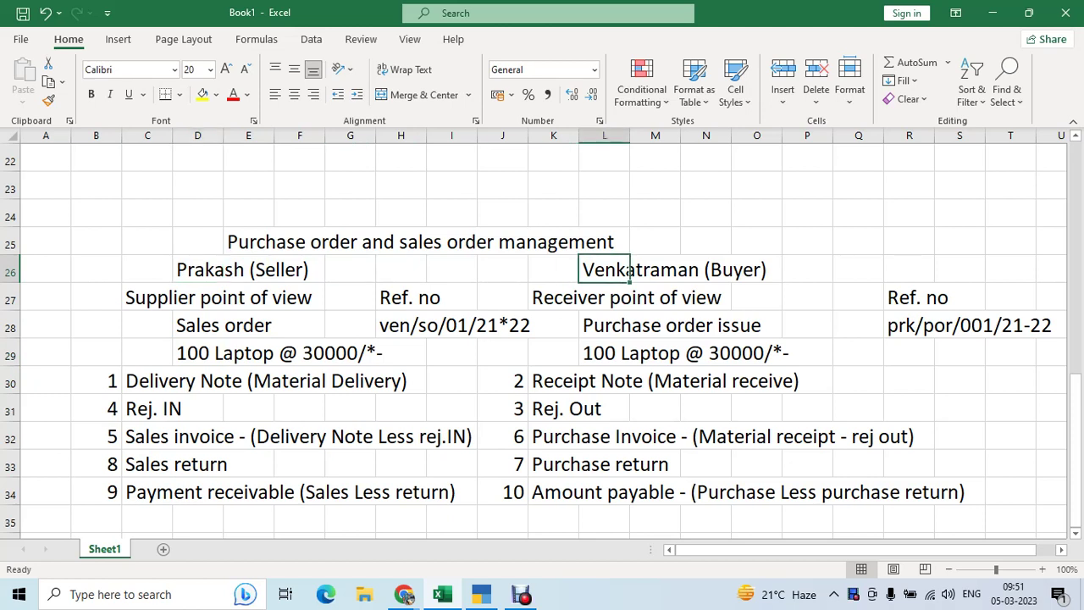
key("alt+Tab")
type("Venkatraman (Bu")
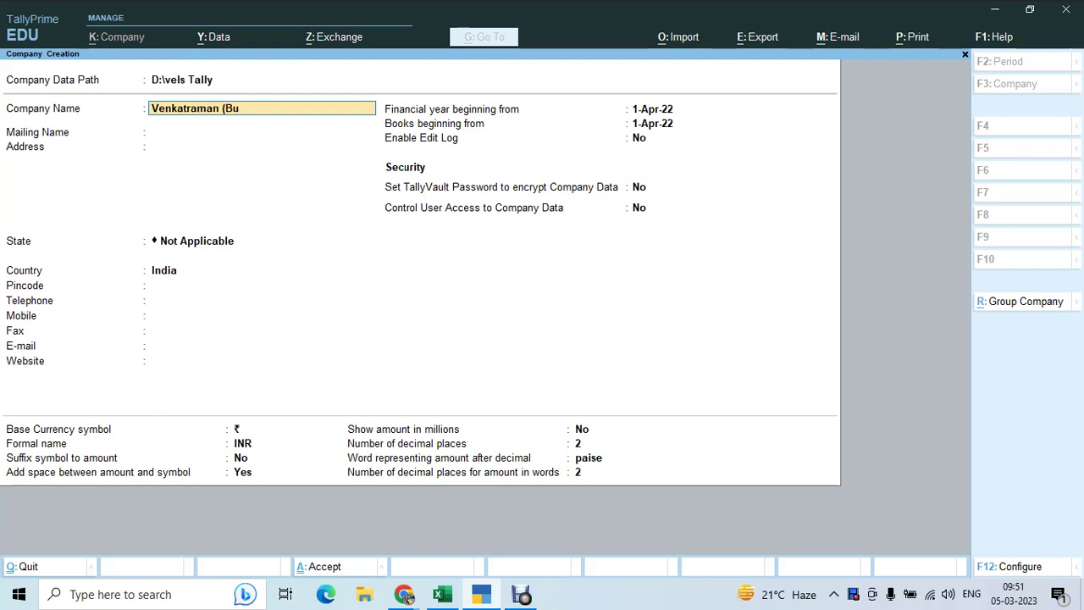
type("yer)")
key("Return")
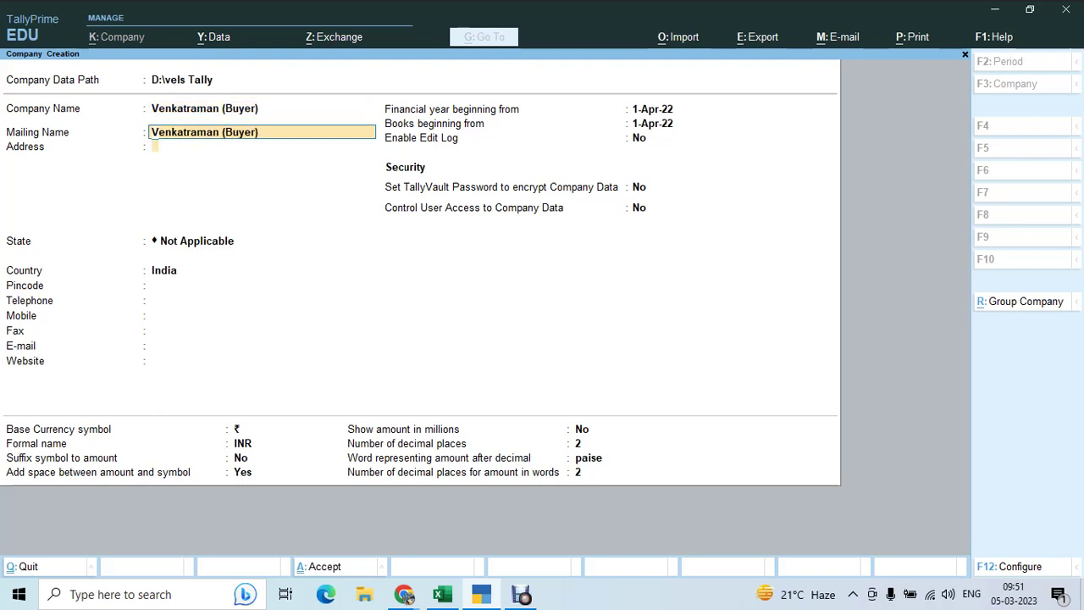
Step: Set the buyer company's state to Tamil Nadu, save it with the remaining defaults, and leave the company features unchanged
key("Return")
key("Return")
type("Ta")
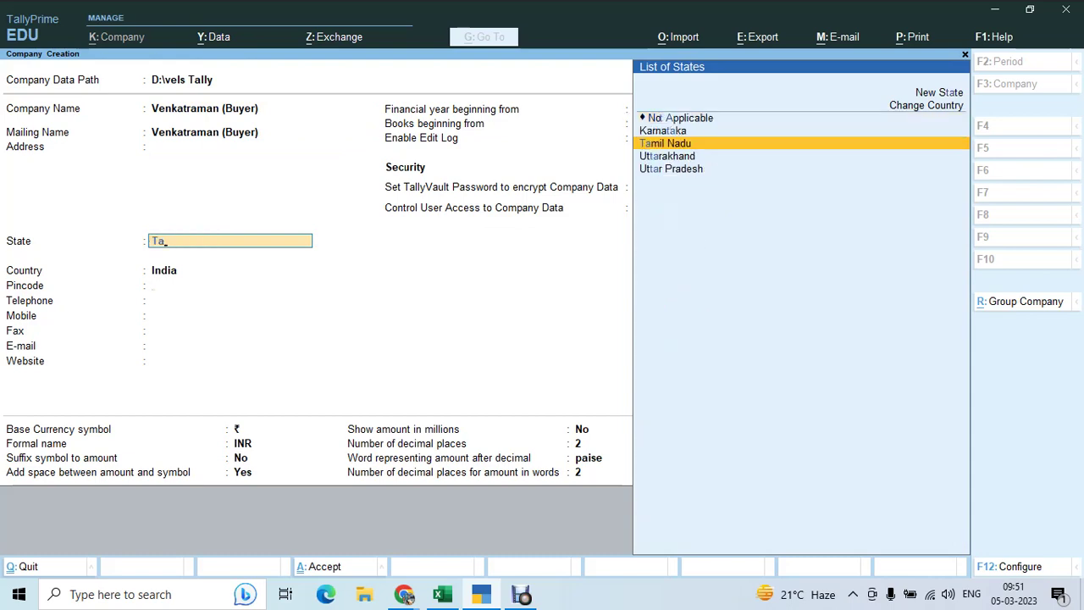
key("Return")
key("Return")
key("Return")
key("Return")
key("Return")
key("Return")
key("Return")
key("Return")
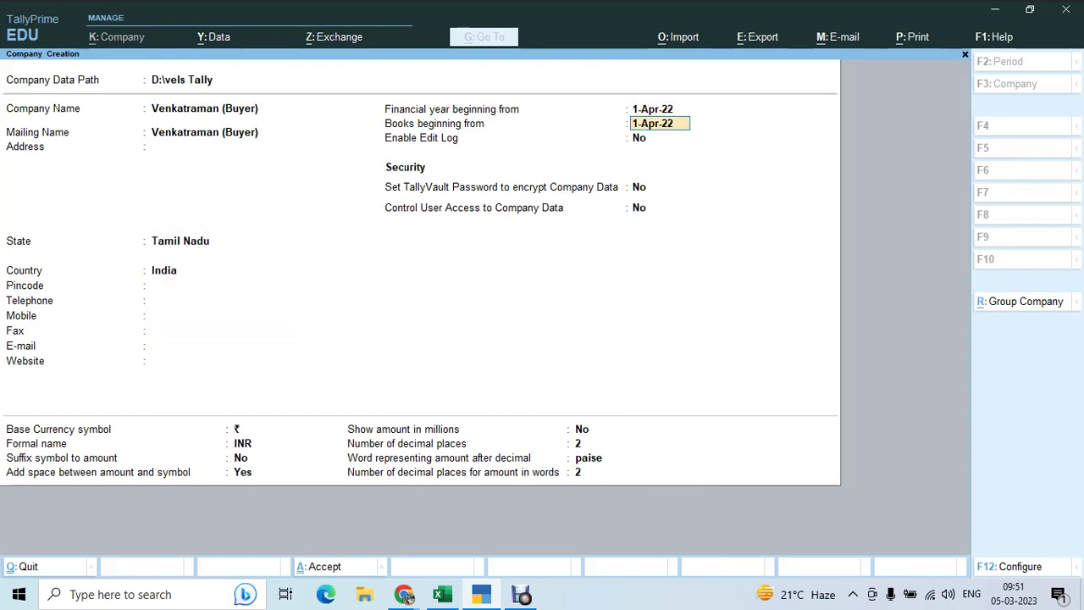
key("ctrl+a")
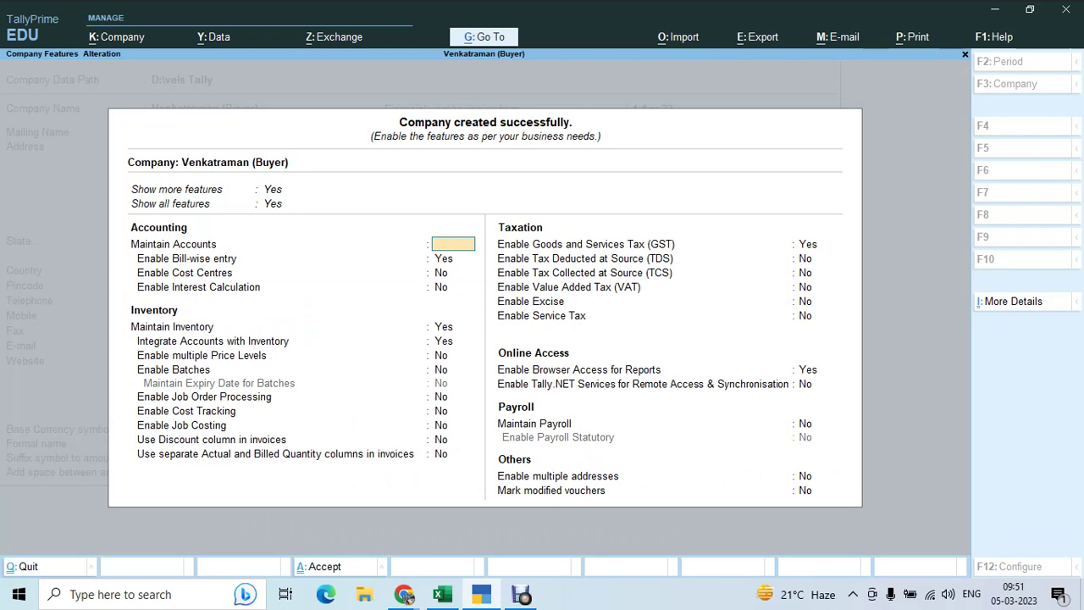
key("Escape")
key("y")
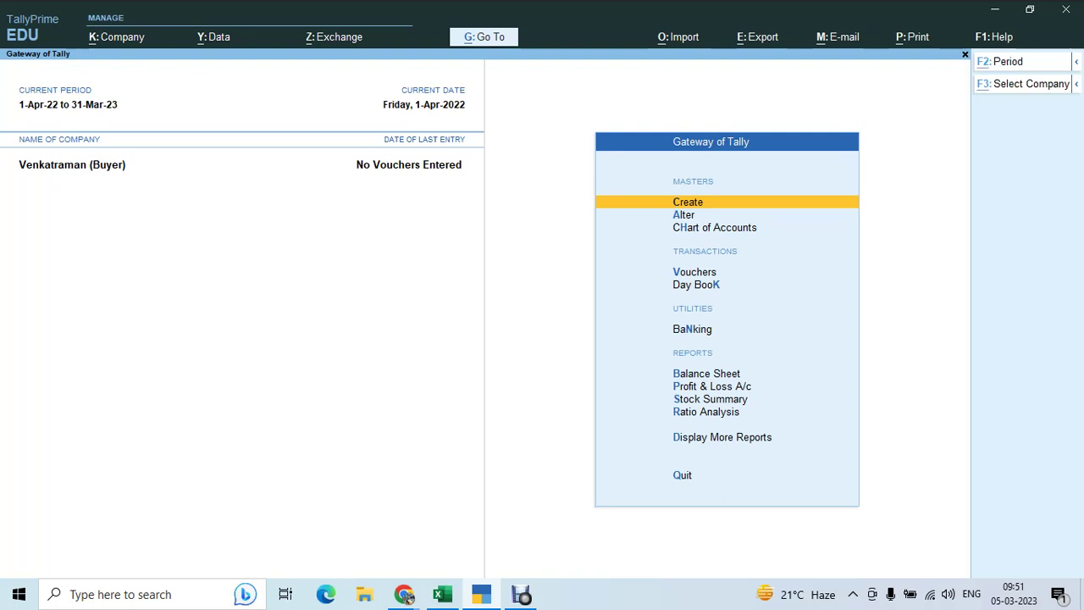
Step: Start creating a second company and name it with the seller's name followed by "(Seller)"
key("alt+k")
key("Return")
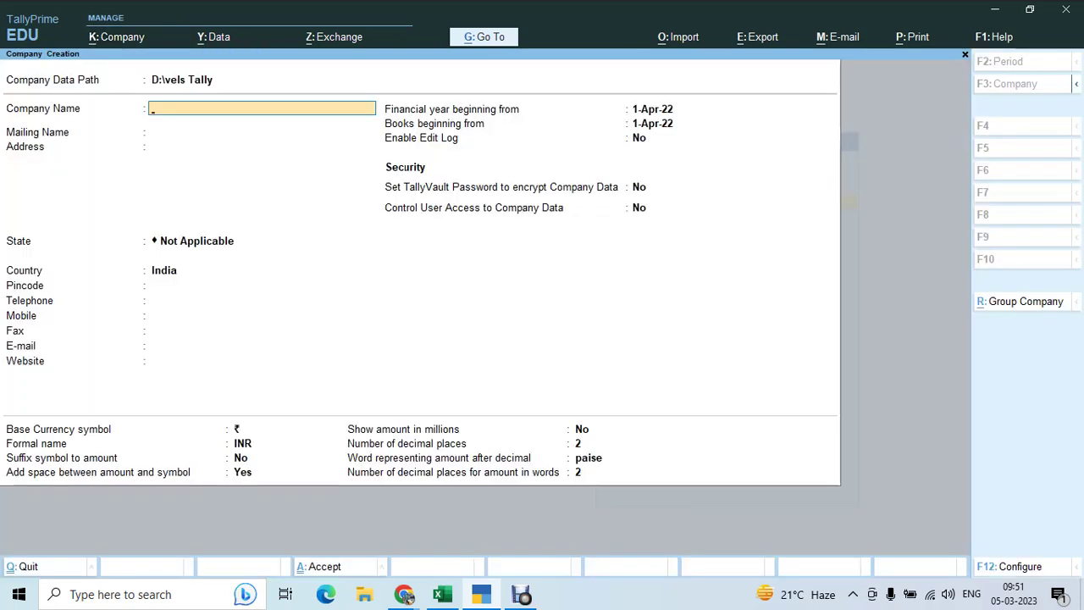
type("Prakash Seller")
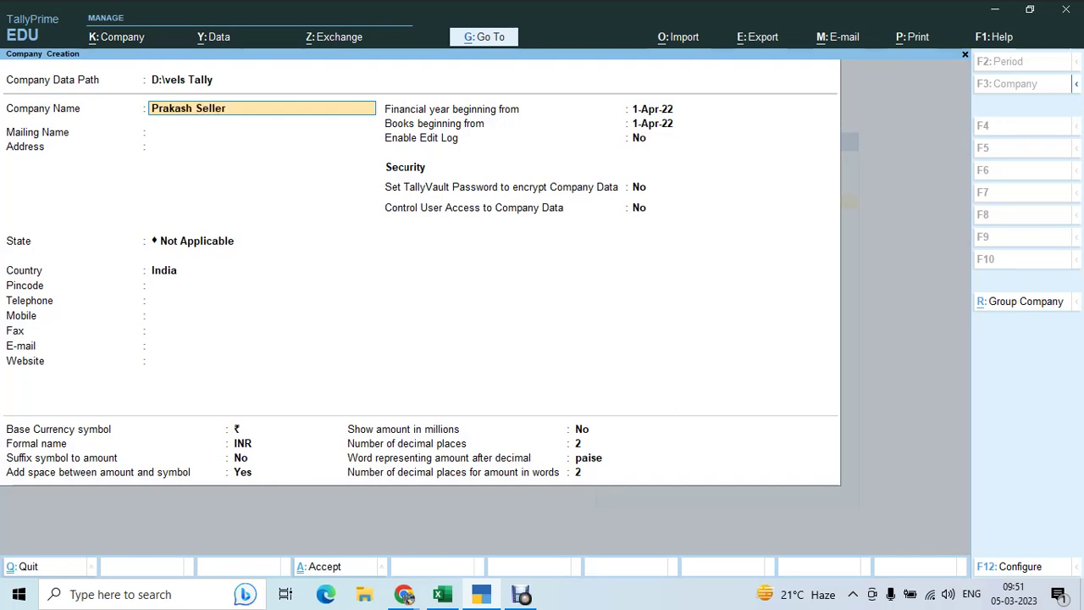
key("BackSpace")
key("BackSpace")
key("BackSpace")
key("BackSpace")
key("BackSpace")
key("BackSpace")
key("BackSpace")
type("(Seller)")
key("Return")
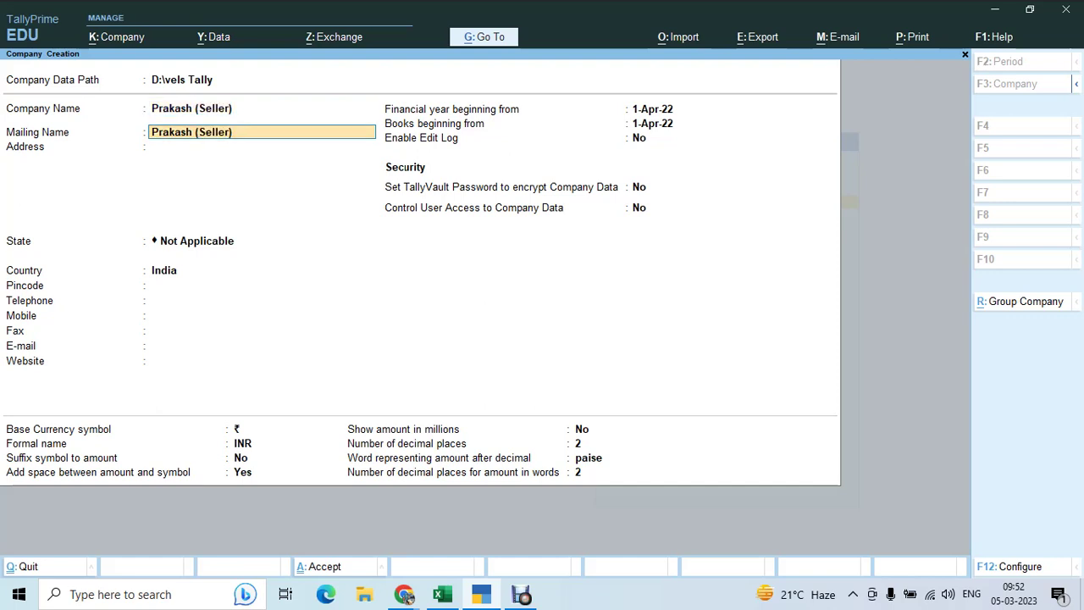
Step: Set the seller company's state to Tamil Nadu, save it with default settings, and exit its company features
key("Return")
key("Return")
type("Ta")
key("Return")
key("Return")
key("Return")
key("Return")
key("ctrl+a")
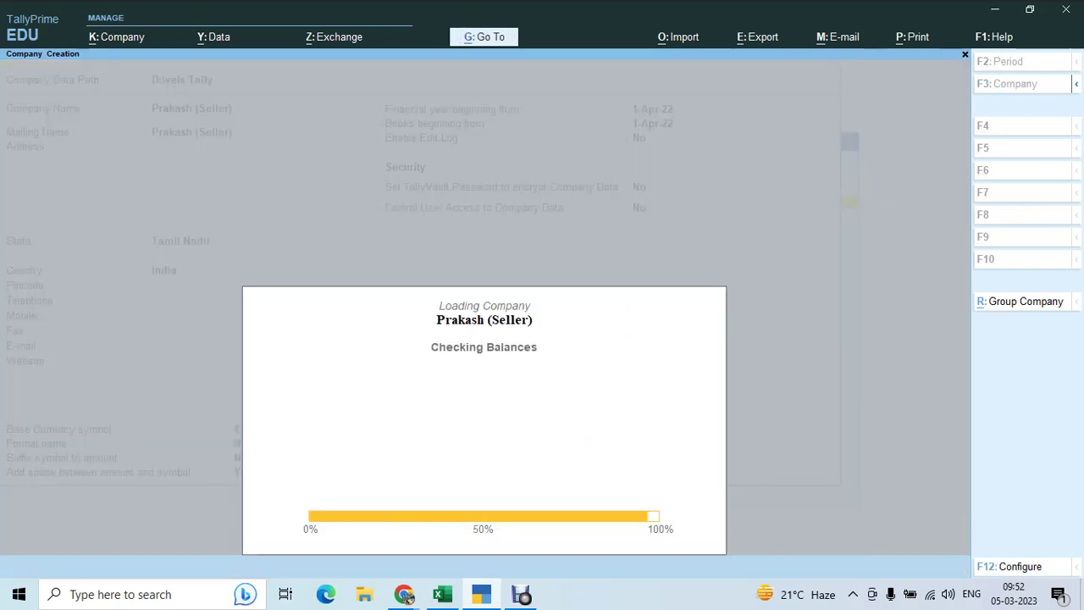
key("Escape")
key("y")
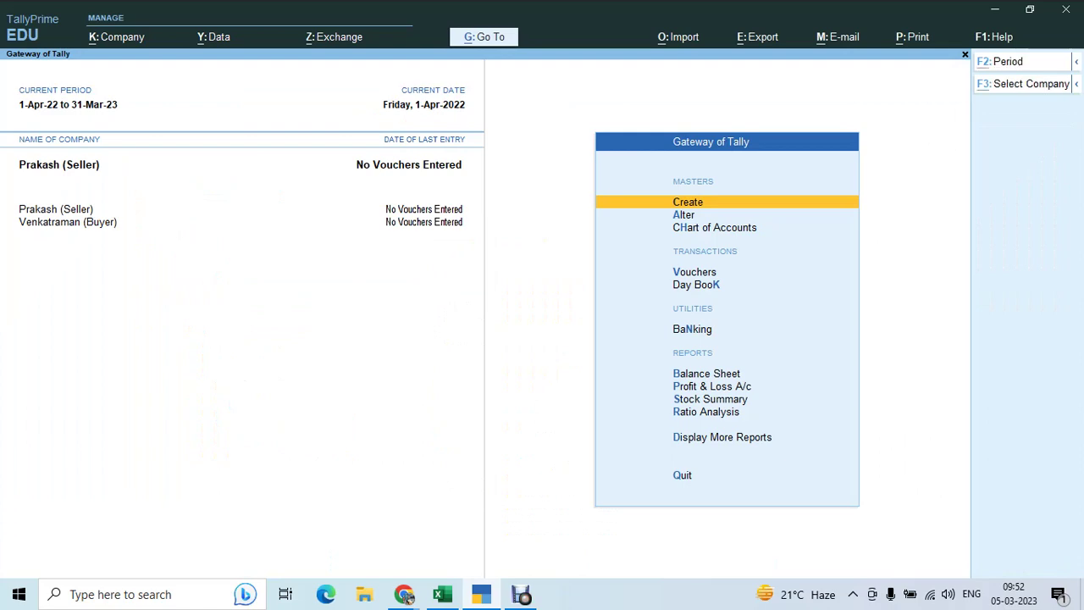
Step: In the Excel worksheet, label the purchase order issue "a." in K28 and the sales order "b." in C28
key("alt+Tab")
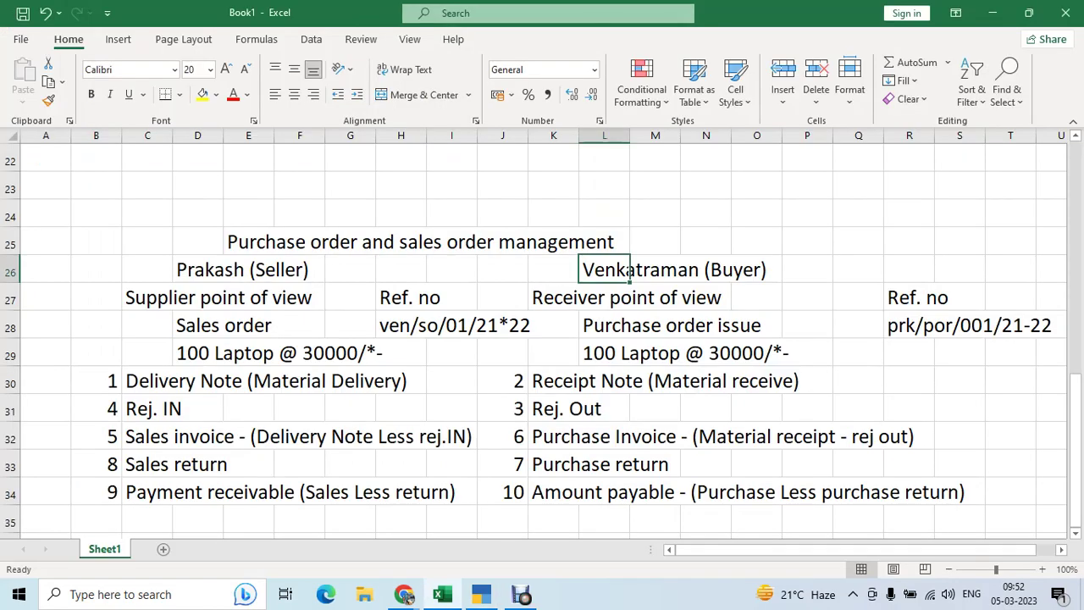
left_click(598, 381)
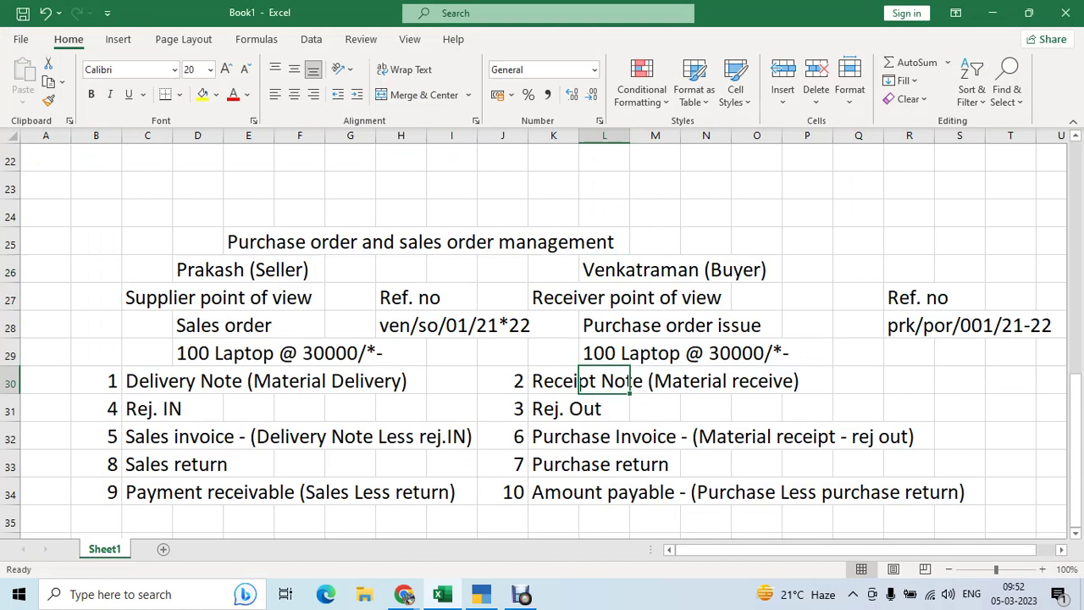
left_click(552, 326)
type("a.")
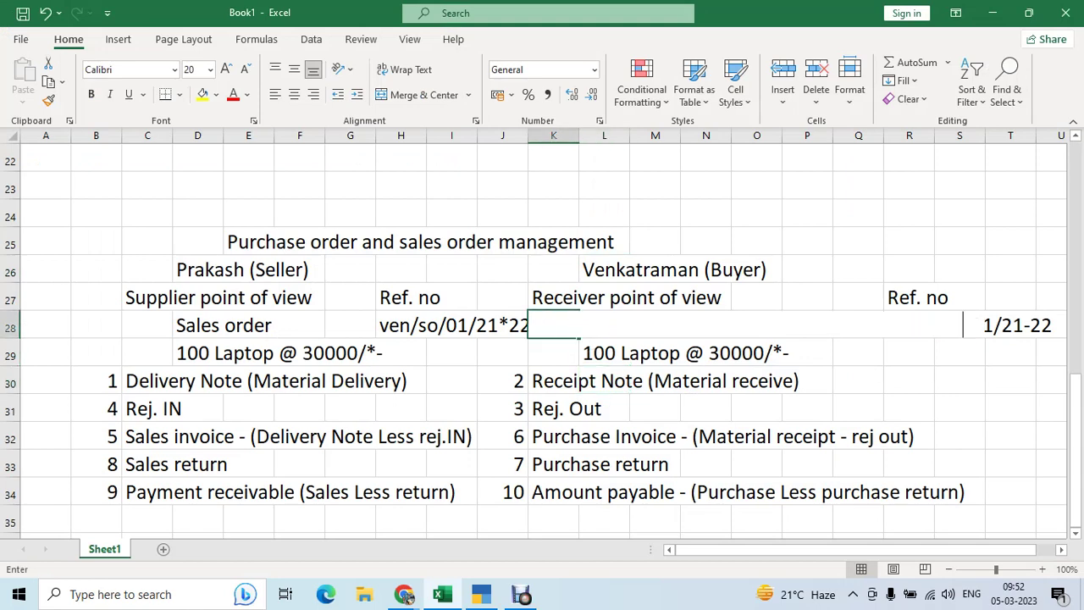
key("Return")
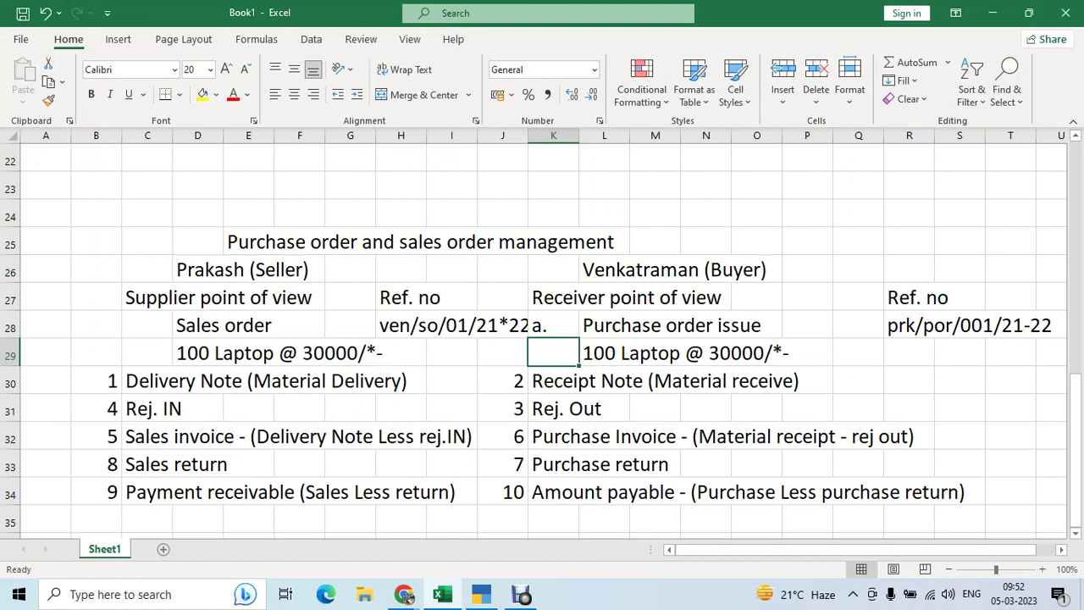
left_click(146, 325)
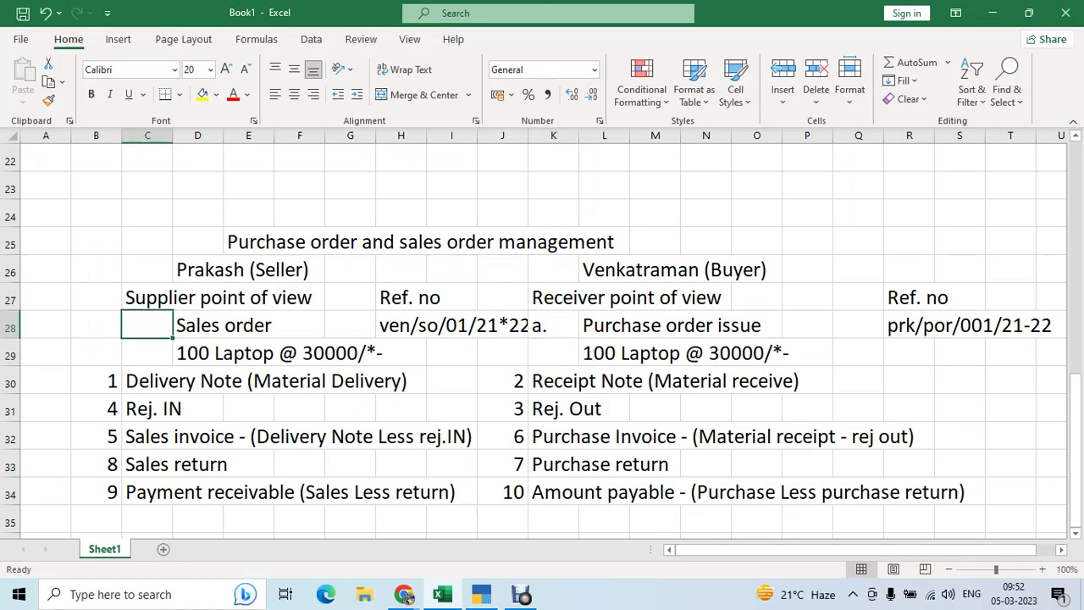
type("b.")
left_click(197, 325)
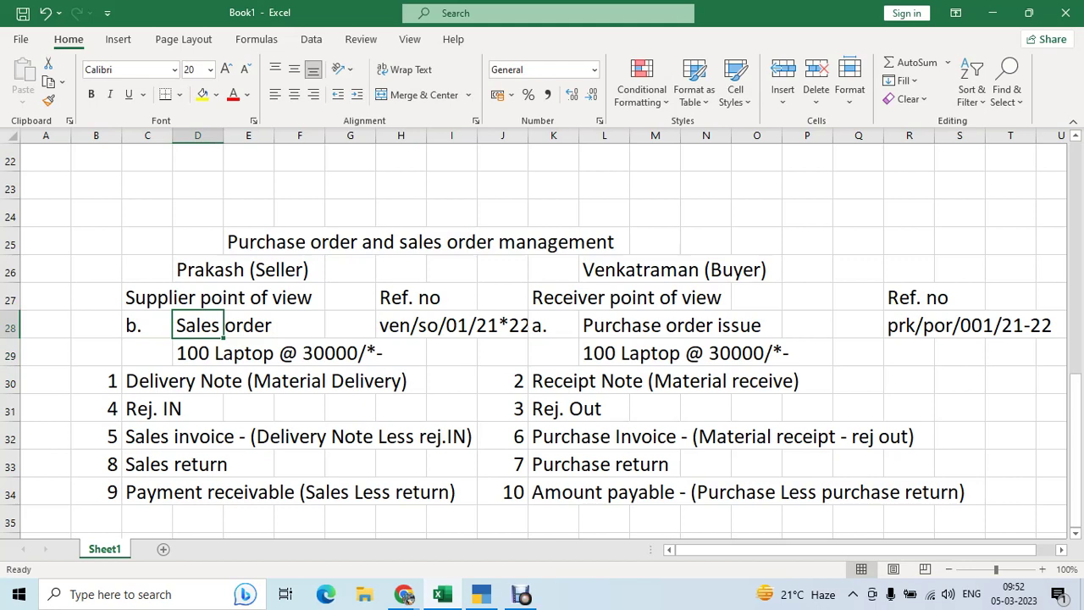
Step: Switch to TallyPrime and make the buyer company the active company
key("alt+Tab")
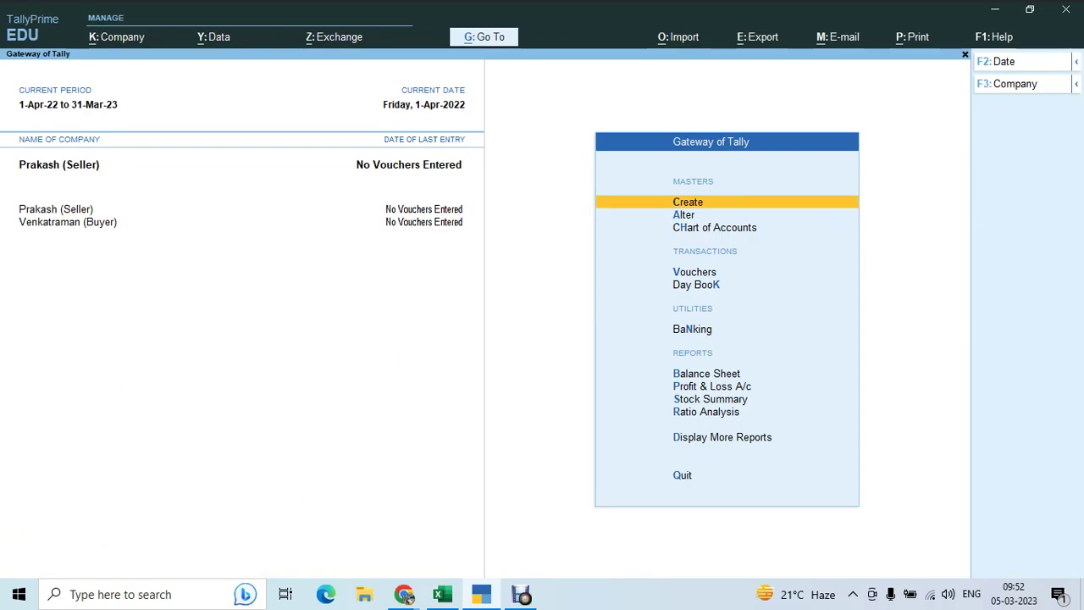
key("F3")
key("Down")
key("Return")
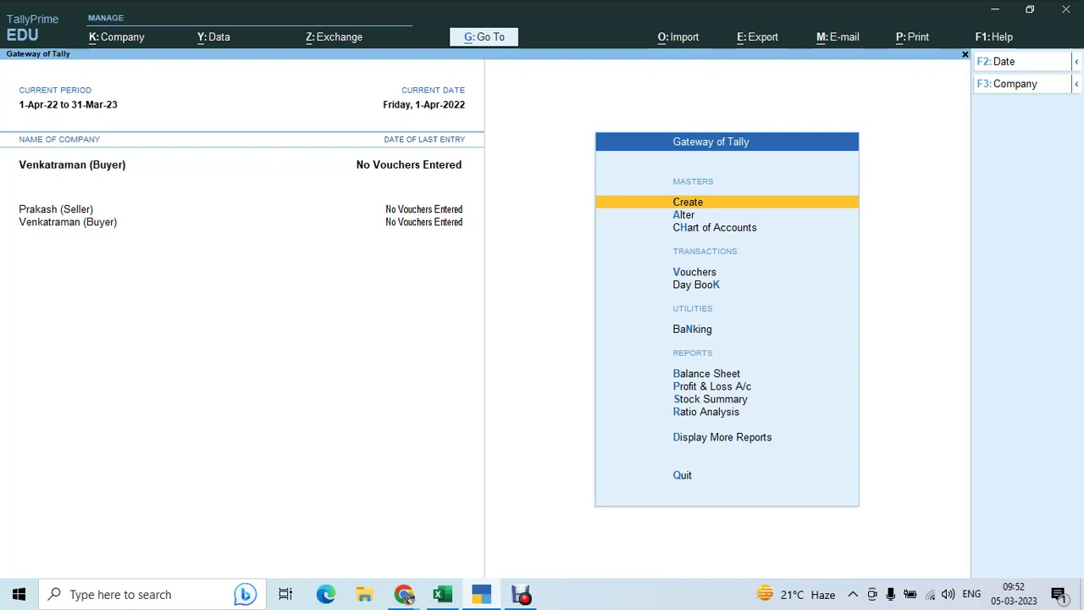
Step: Open voucher entry for the buyer company and list the inactive voucher types as well
key("v")
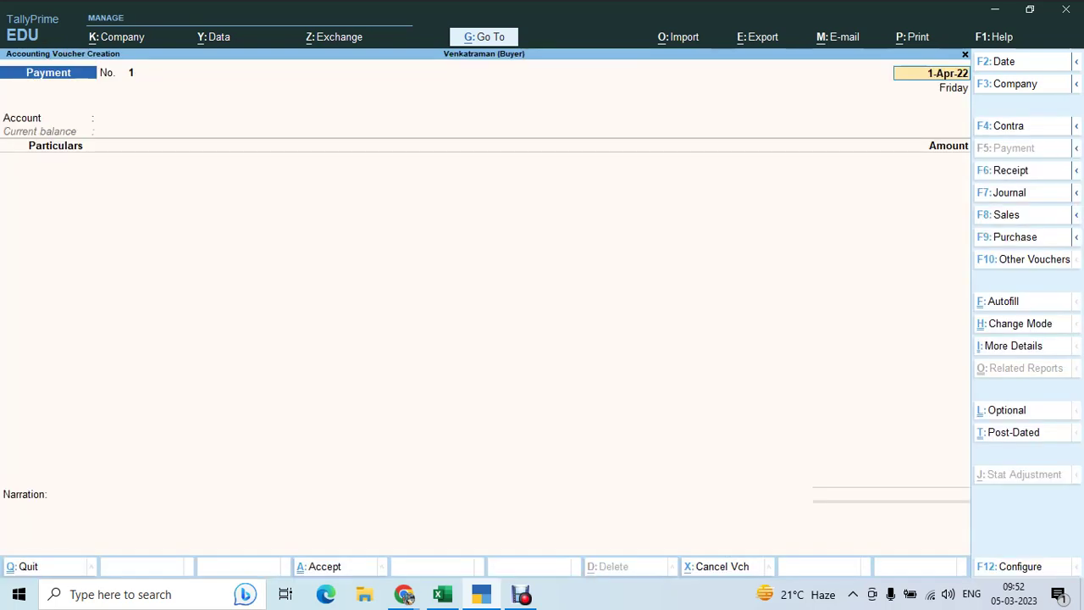
key("F10")
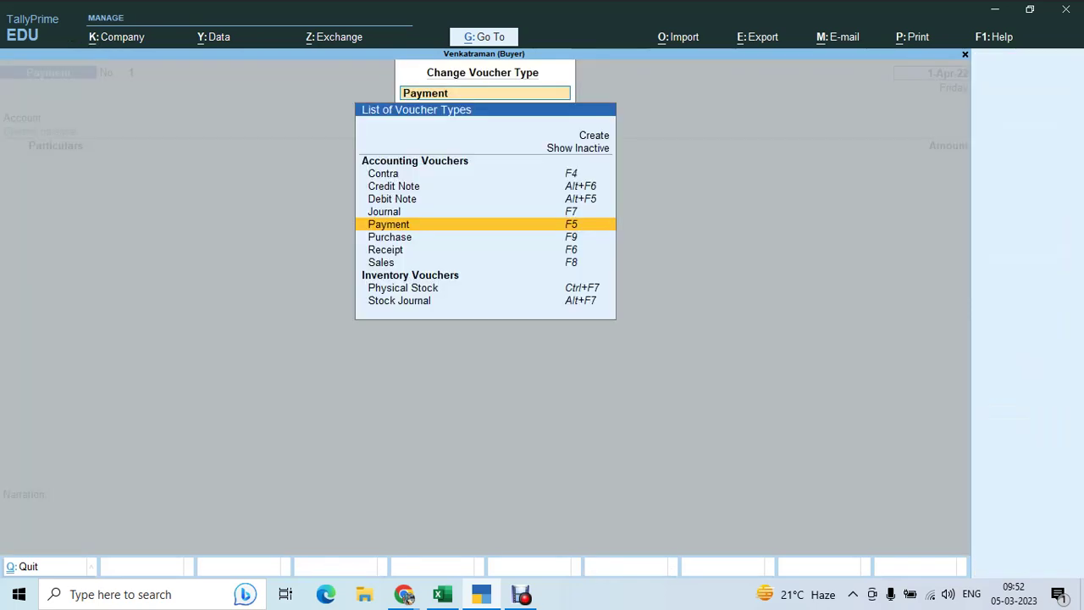
key("Up")
key("Up")
key("Up")
key("Up")
key("Up")
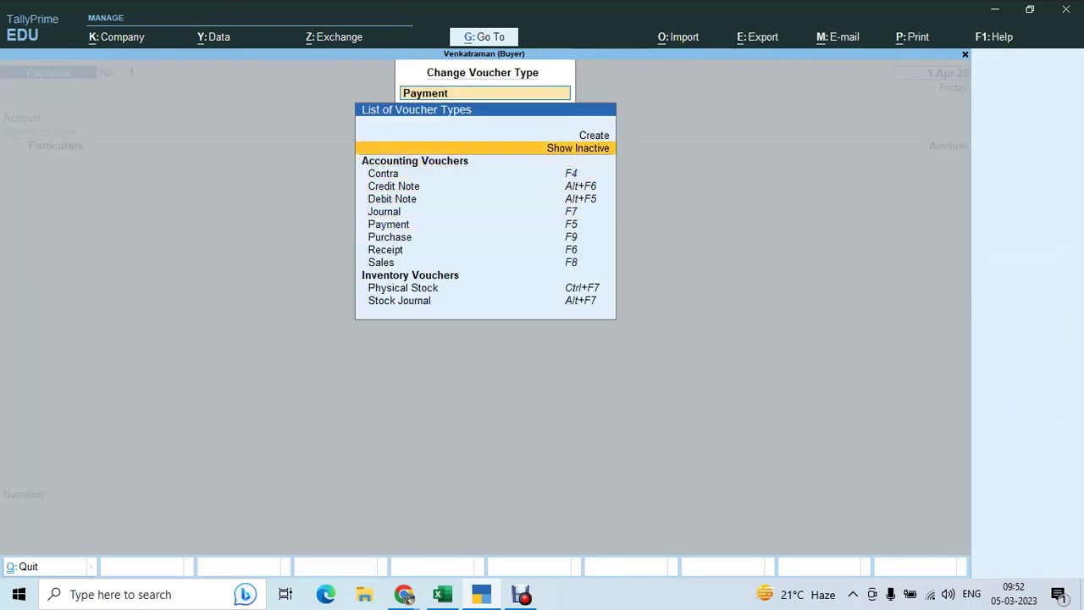
key("Return")
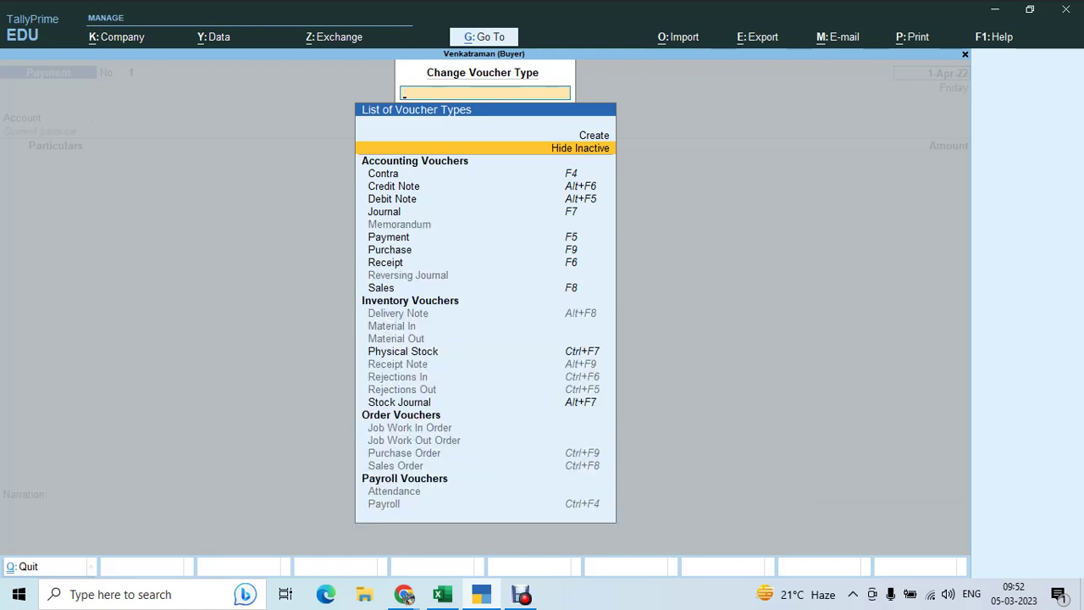
Step: Choose the Purchase Order voucher type and activate it for the buyer company
key("Down")
key("Down")
key("Down")
key("Down")
key("Down")
key("Down")
key("Down")
key("Down")
key("Down")
key("Down")
key("Down")
key("Down")
key("Down")
key("Down")
key("Down")
key("Down")
key("Down")
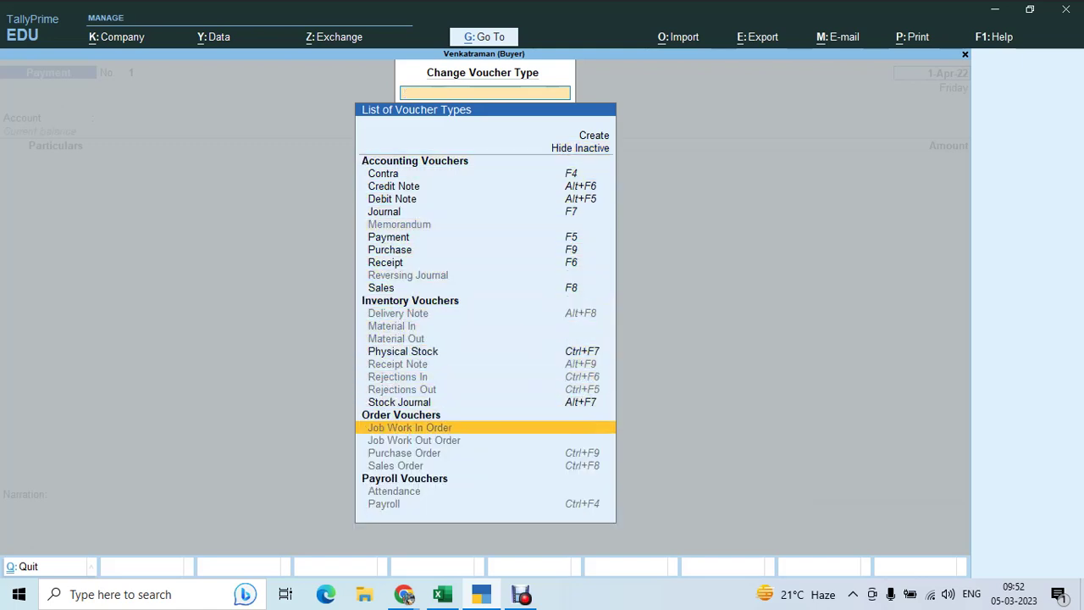
key("Down")
key("Down")
key("Return")
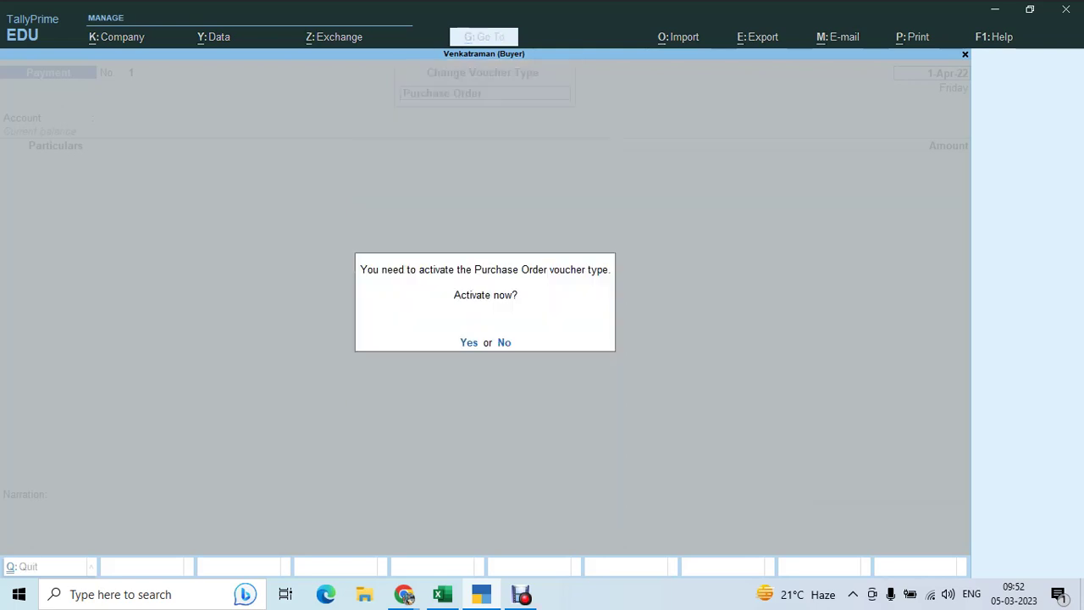
key("y")
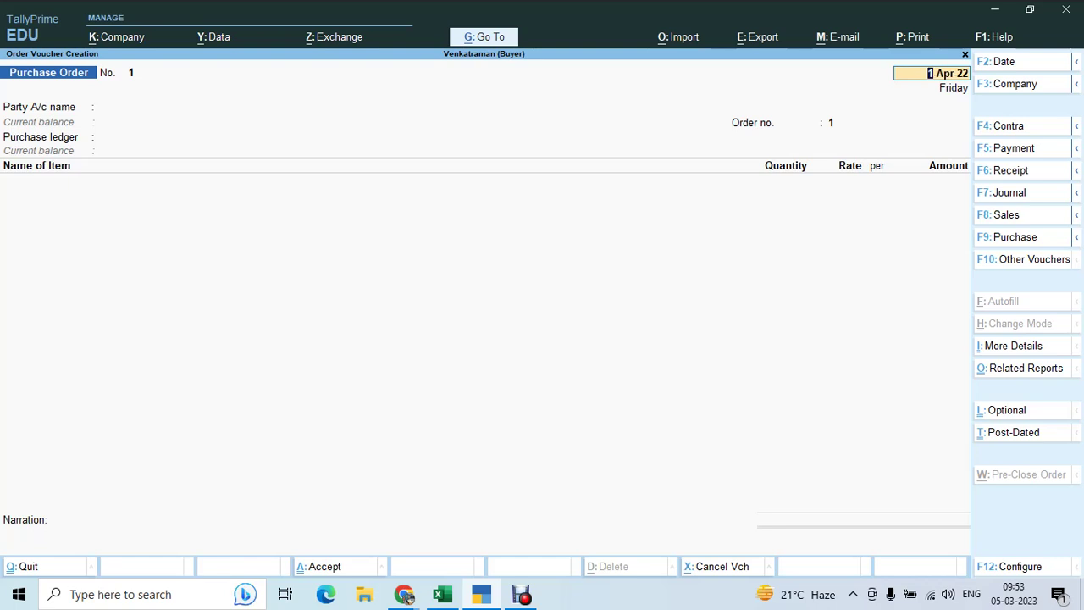
Step: Keep the order date 1-Apr-22 and create a party ledger named Prakash & Co under Sundry Creditors
key("Return")
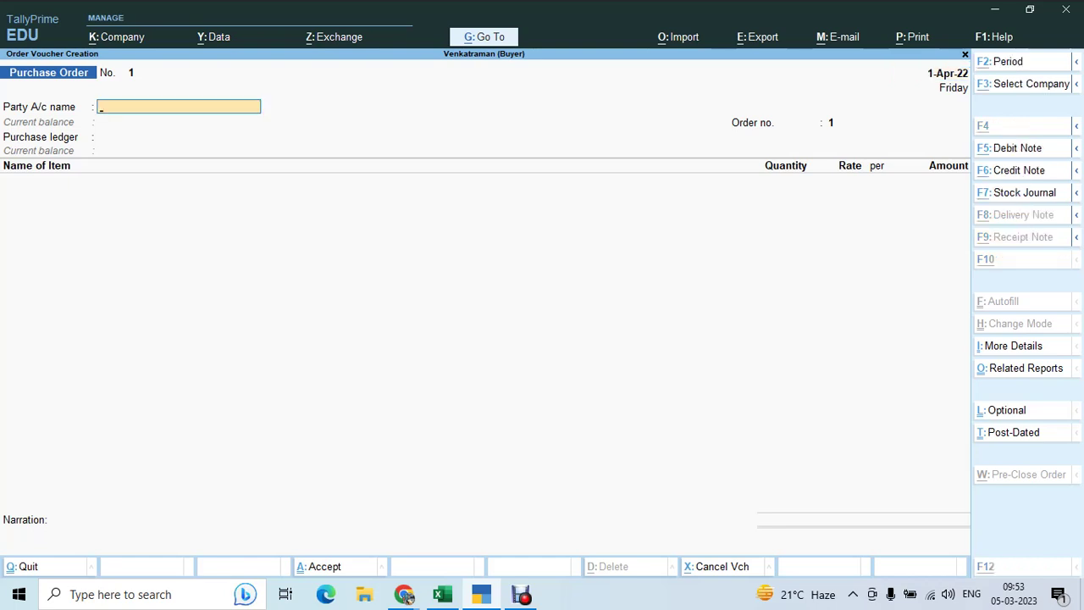
key("alt+c")
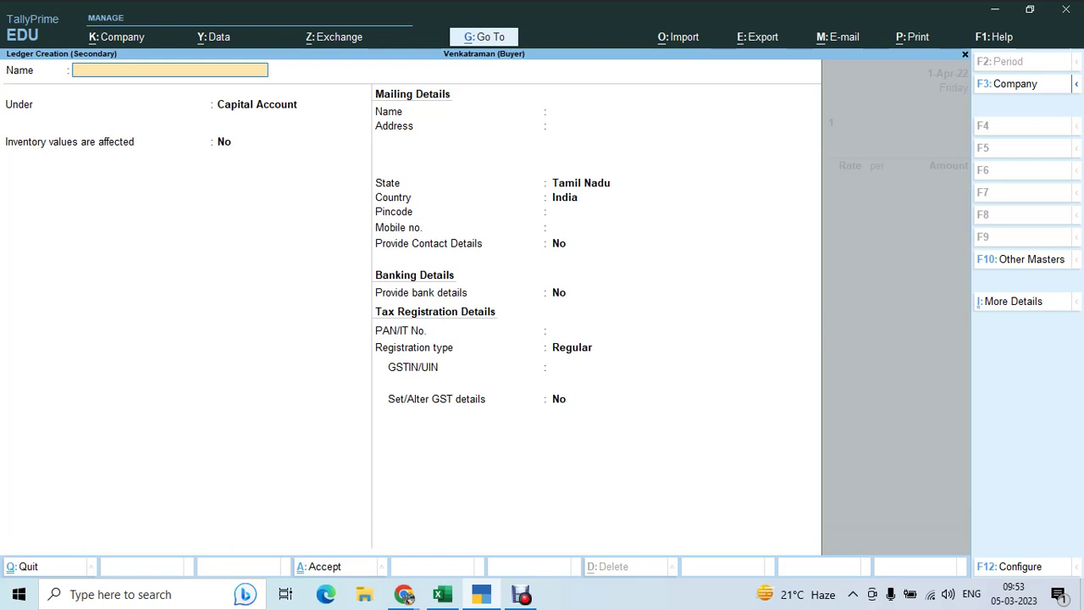
type("Prakash & Co")
key("Return")
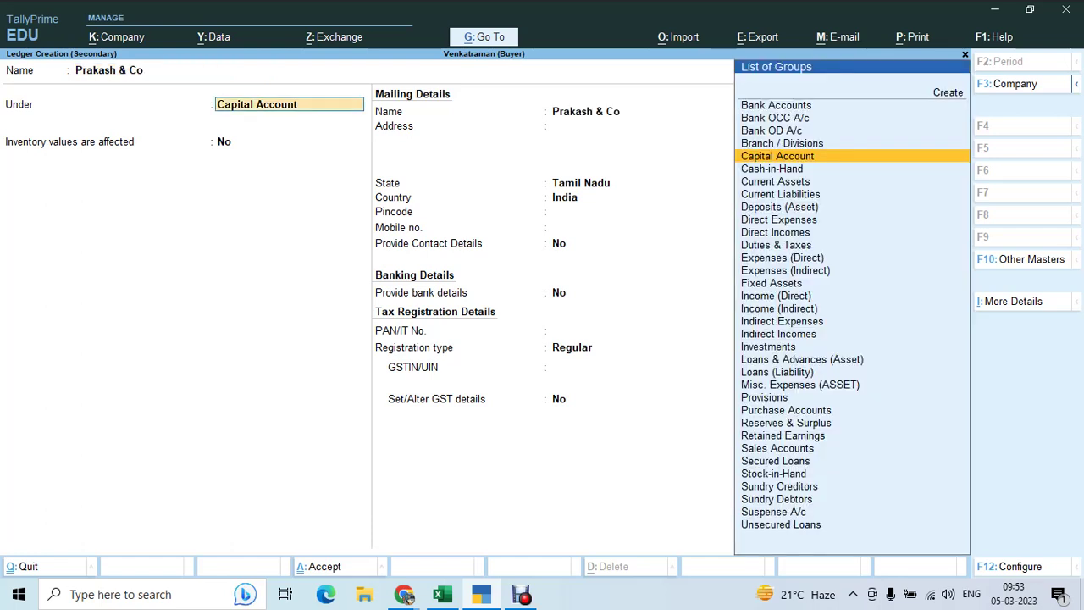
type("Sun")
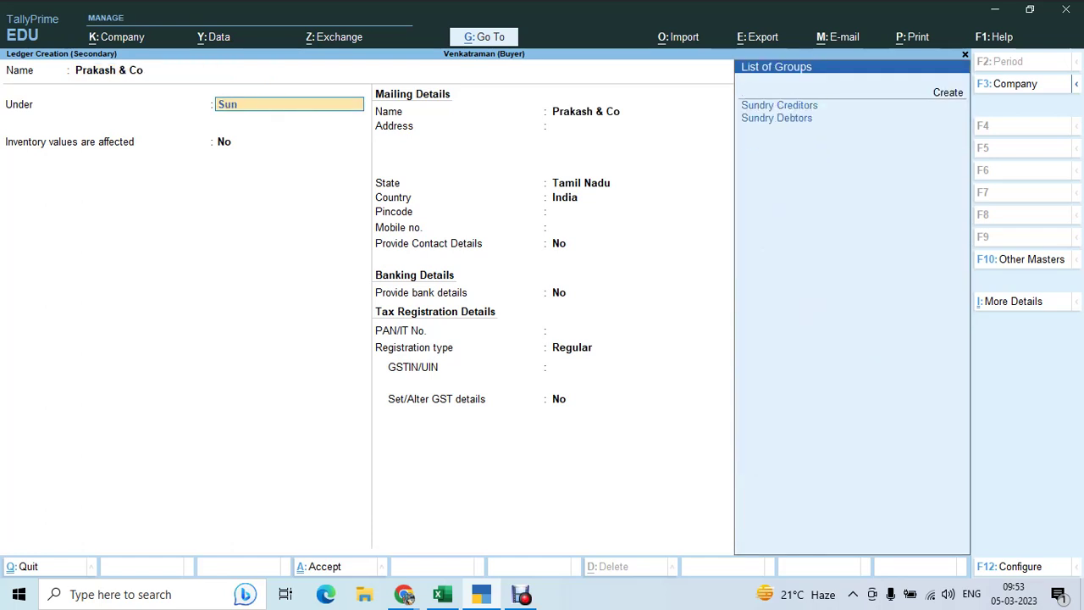
key("Return")
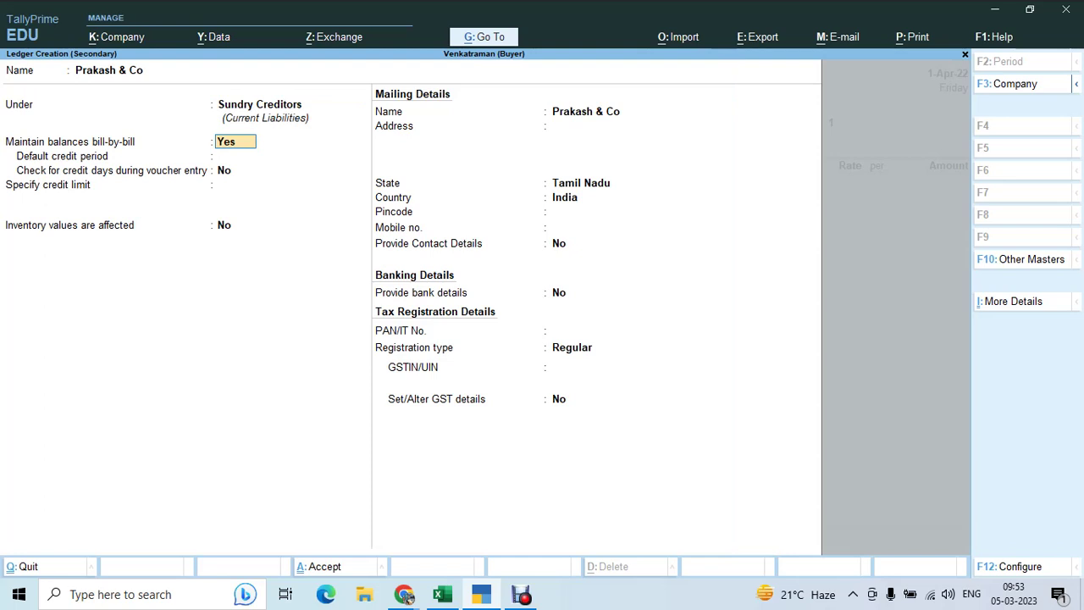
Step: Keep bill-by-bill balances on, set the ledger's default credit period to 30 days, and save the ledger
key("Return")
type("30")
key("Return")
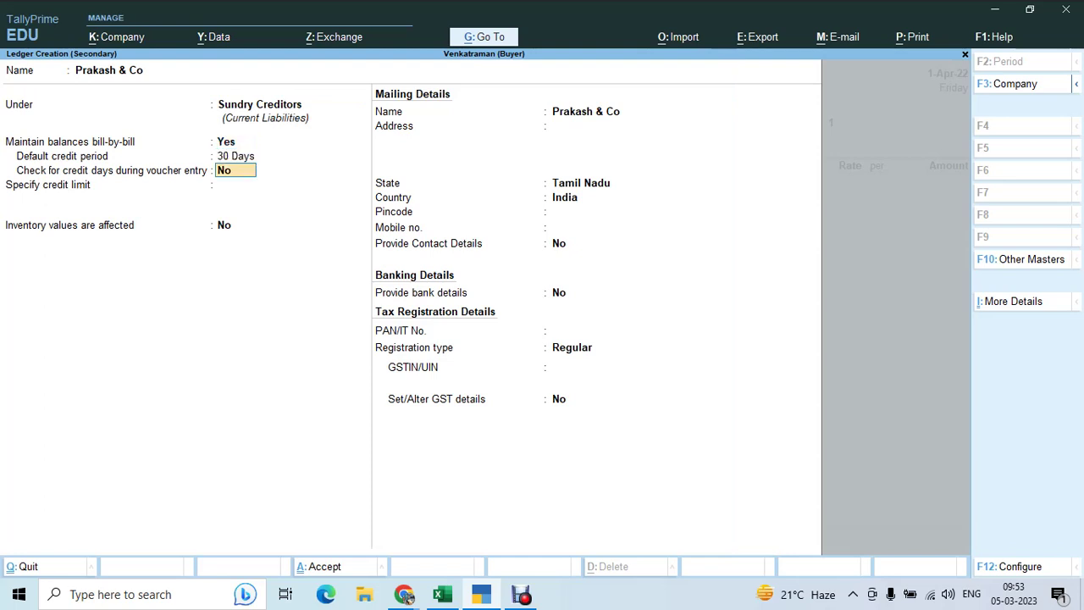
key("ctrl+a")
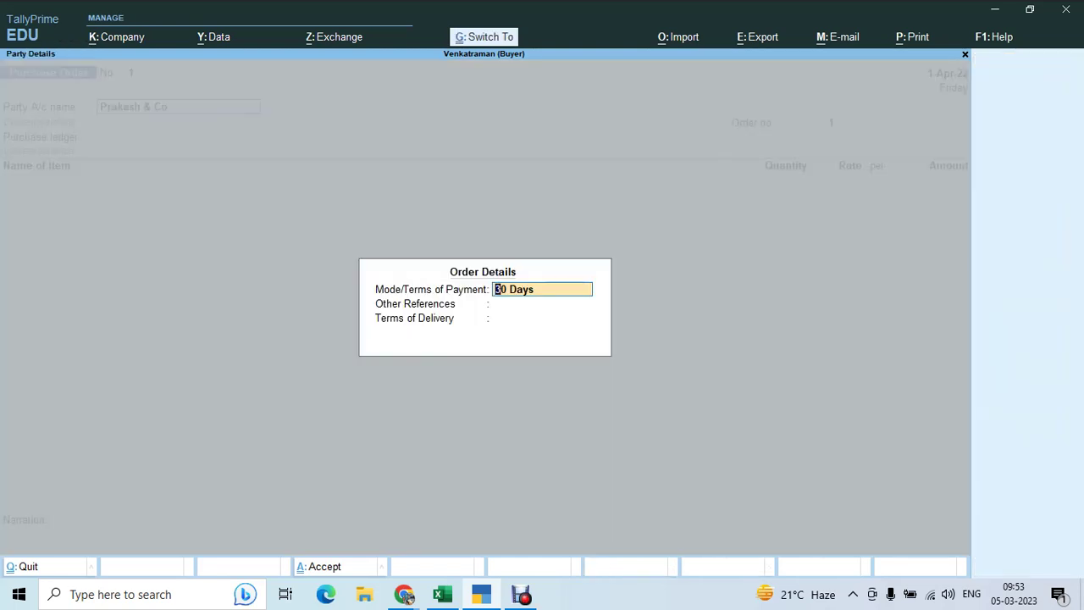
Step: Confirm Prakash & Co as the purchase order's party and accept its order and party details, keeping the 30 Days payment terms
key("Escape")
key("ctrl+a")
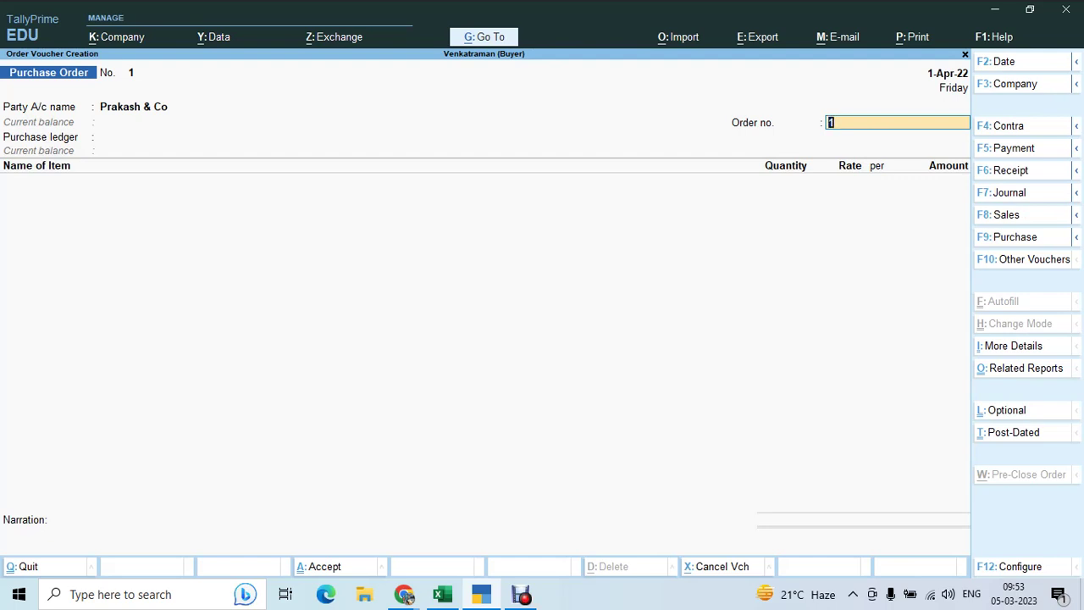
type("pur")
key("BackSpace")
key("BackSpace")
key("BackSpace")
key("BackSpace")
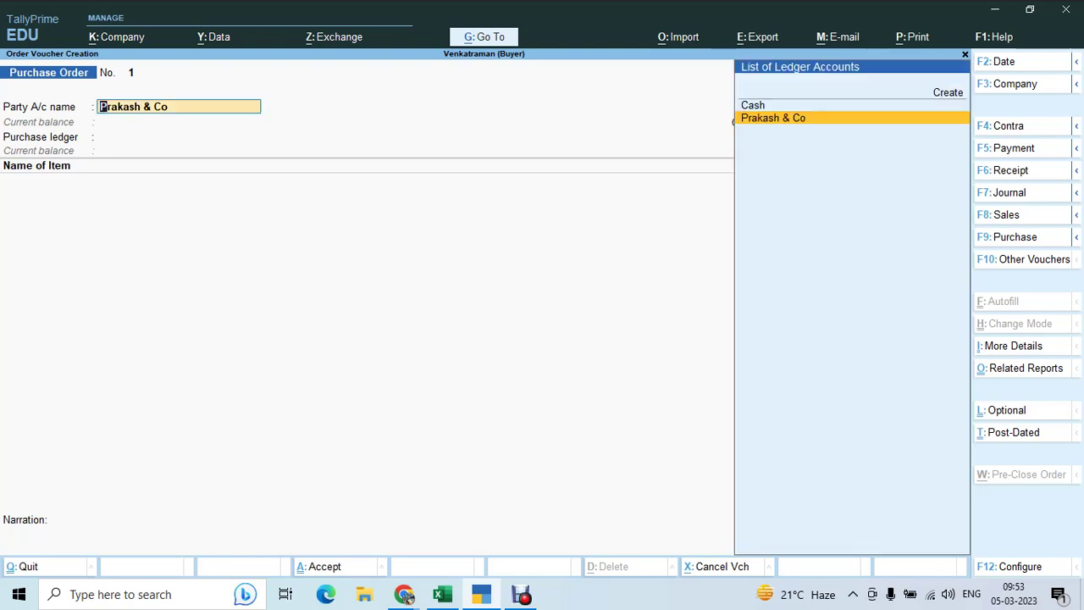
key("Return")
key("Return")
key("Return")
key("Return")
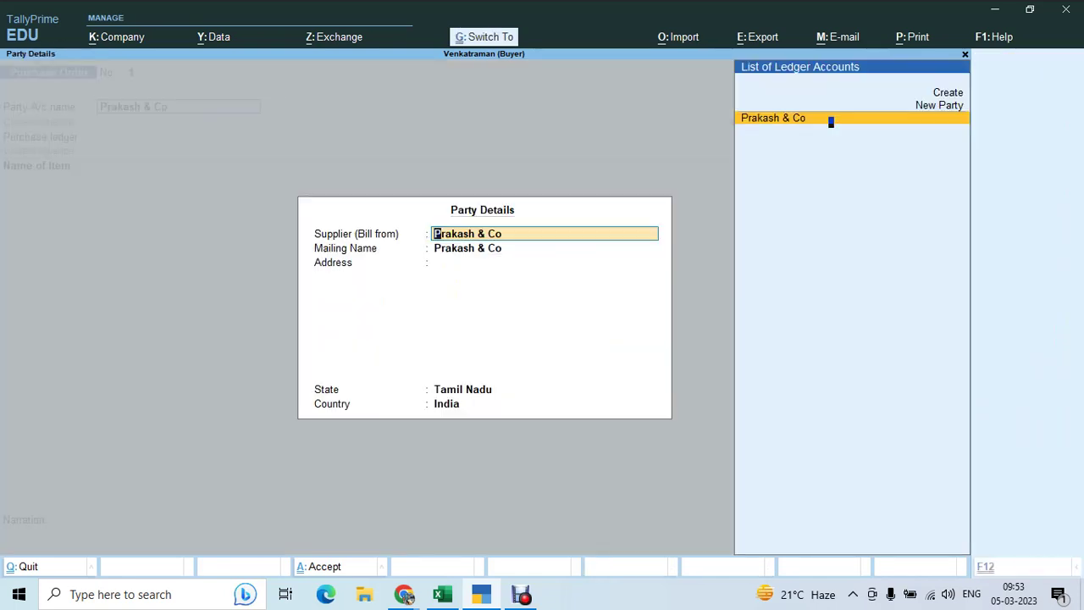
Step: Replace the default order number with the company's own purchase order reference for 2022-23
key("BackSpace")
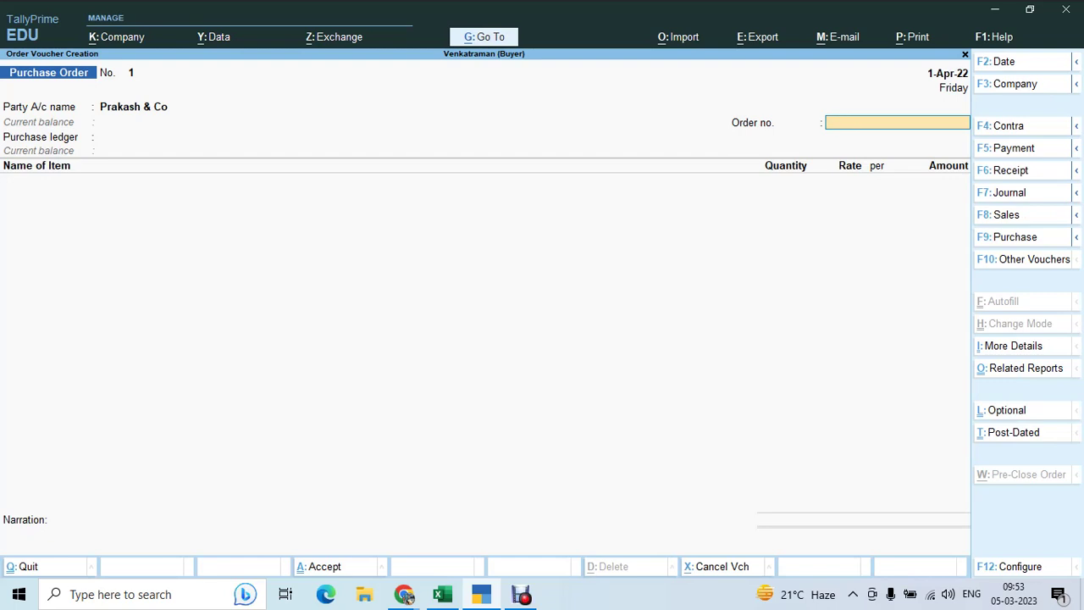
type("PUR/VEN/01")
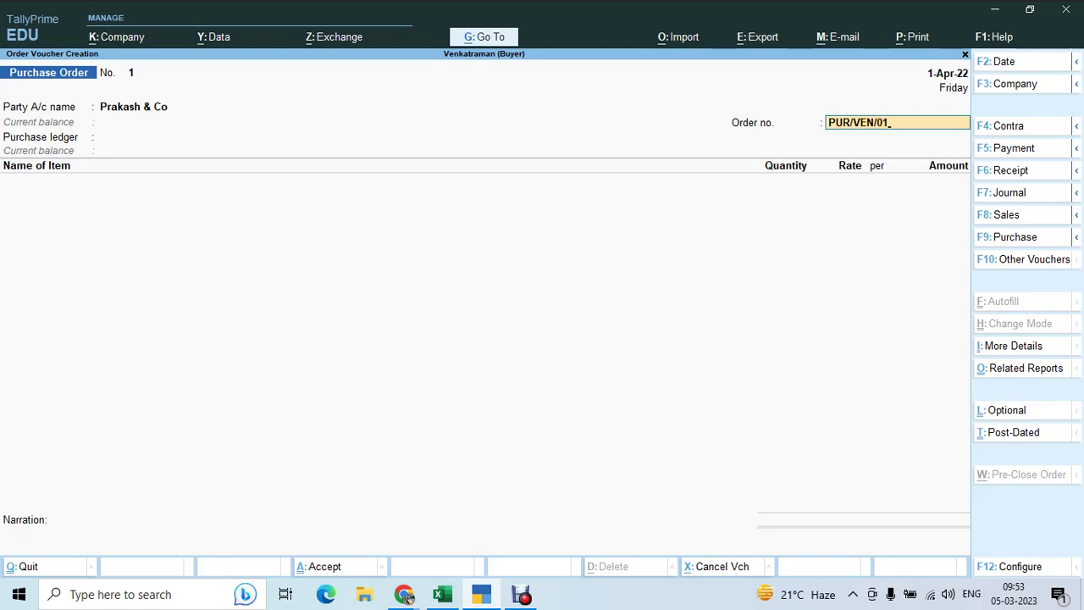
type("/2022-23")
key("ctrl")
key("Return")
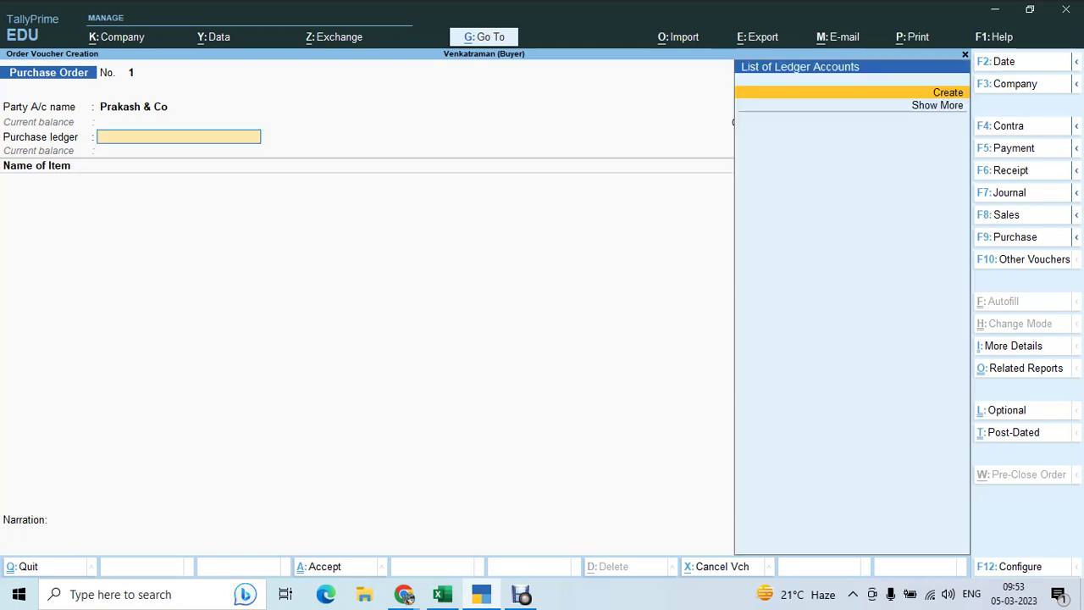
key("Return")
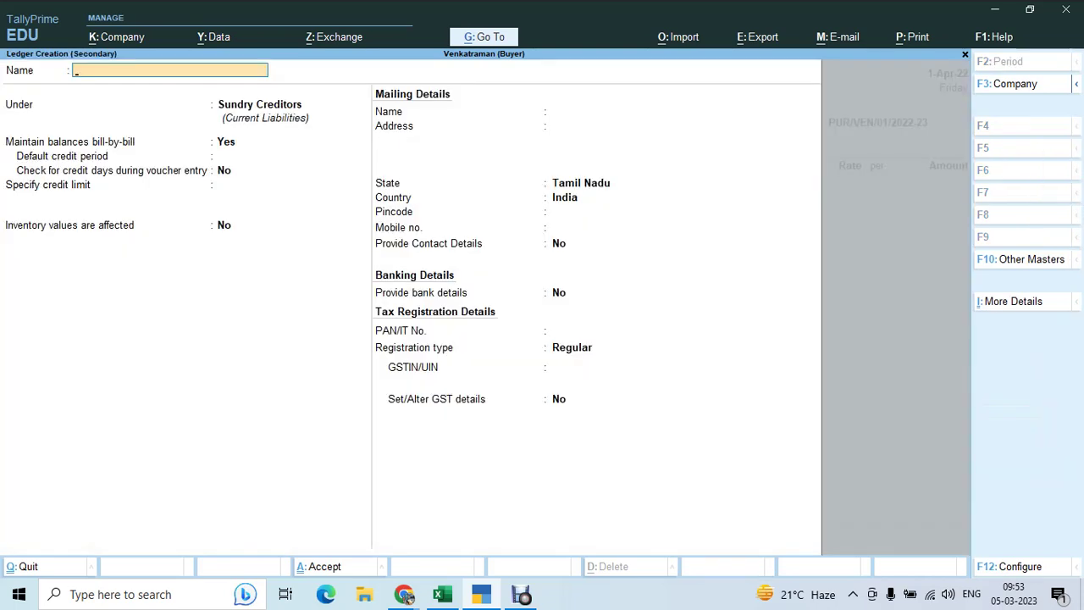
type("GST LOCAL PURCHASE")
key("Return")
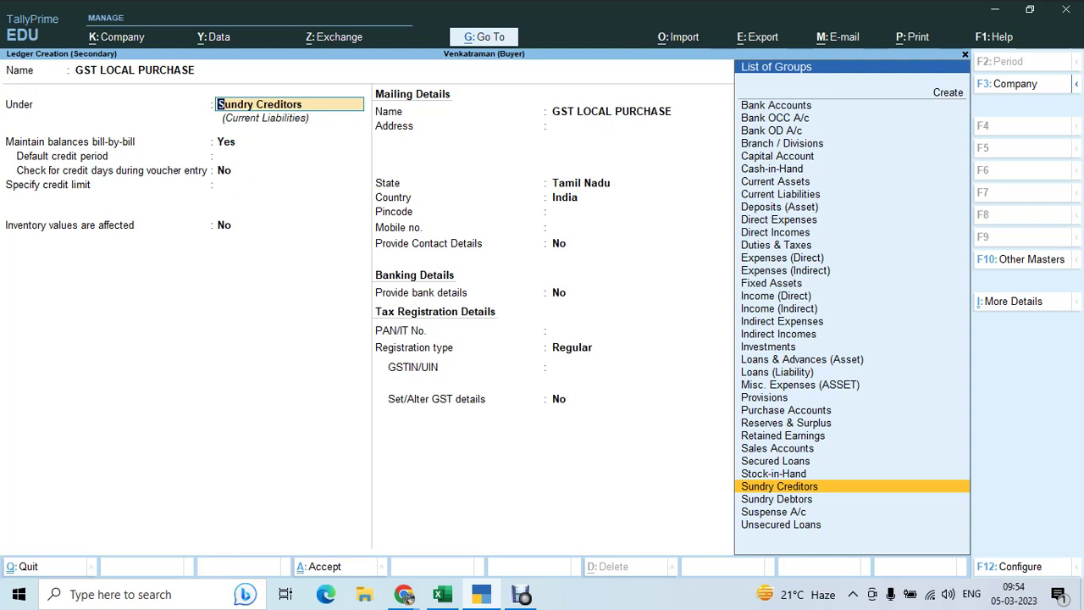
key("BackSpace")
key("Escape")
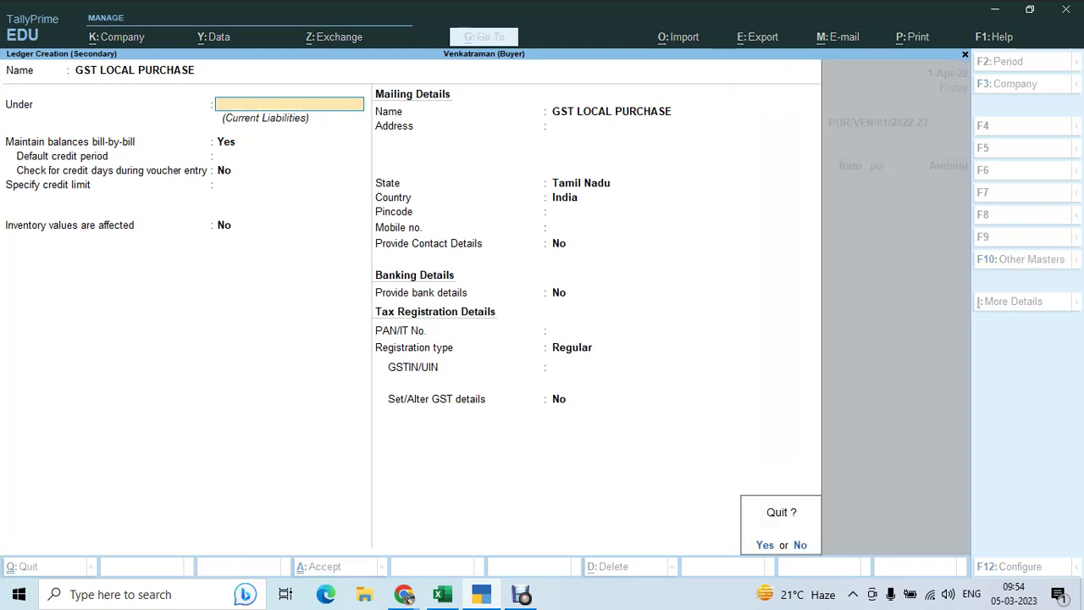
key("y")
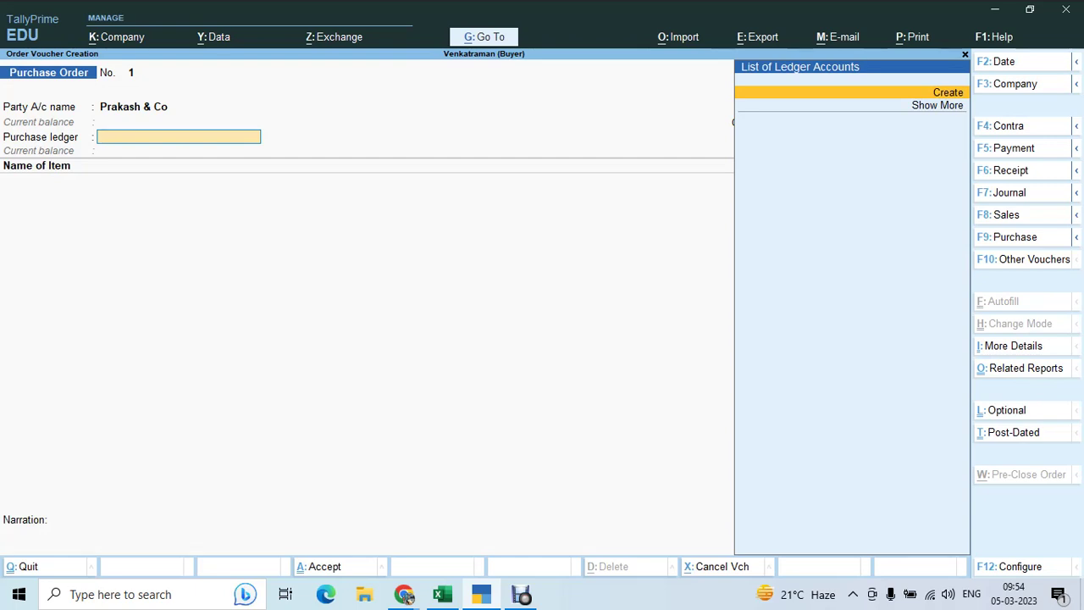
key("F10")
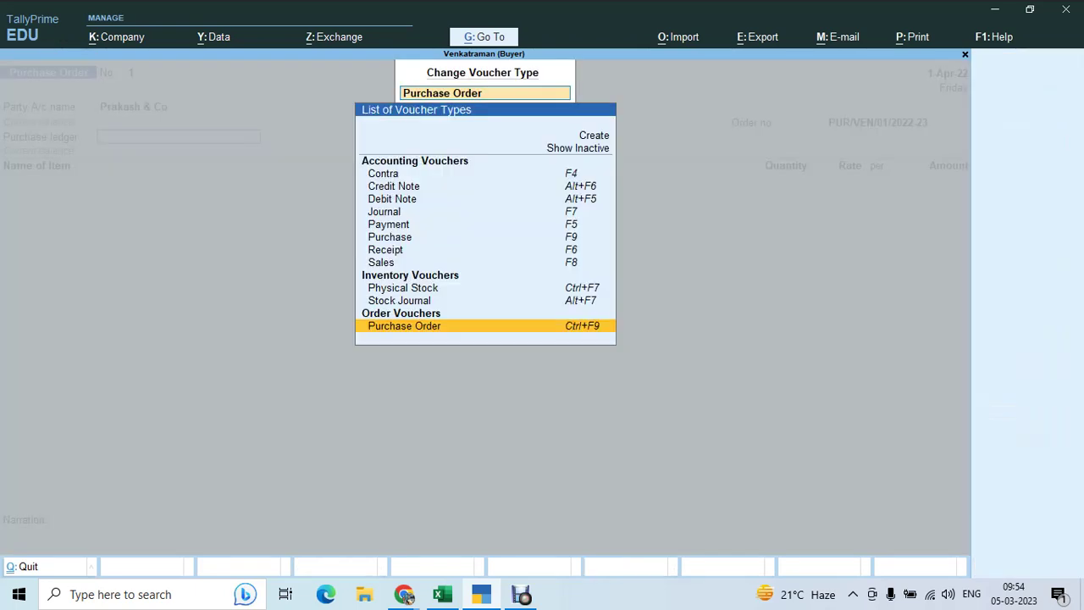
key("BackSpace")
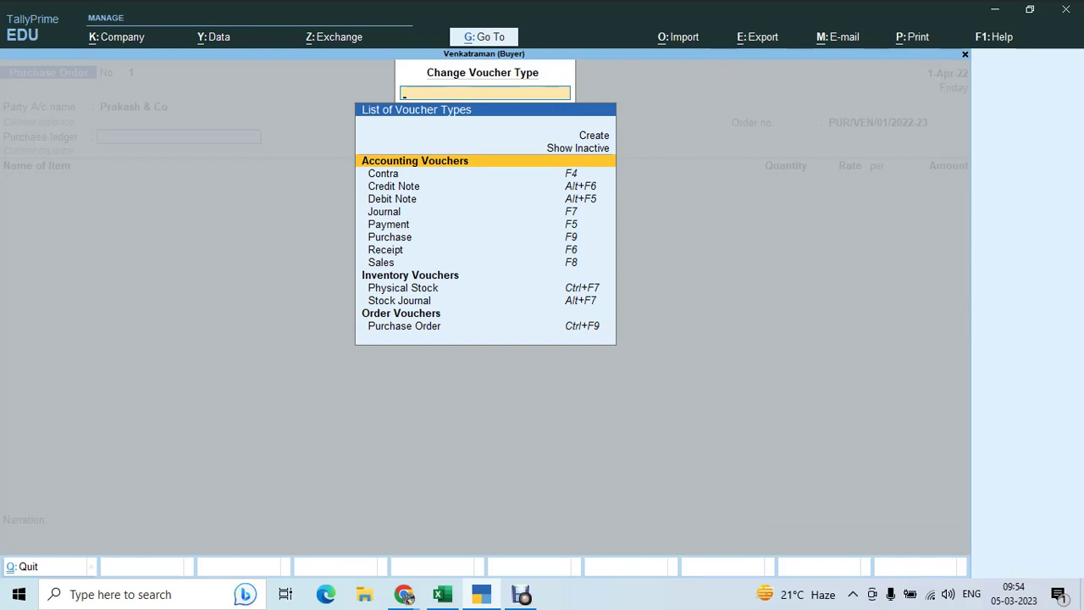
key("Escape")
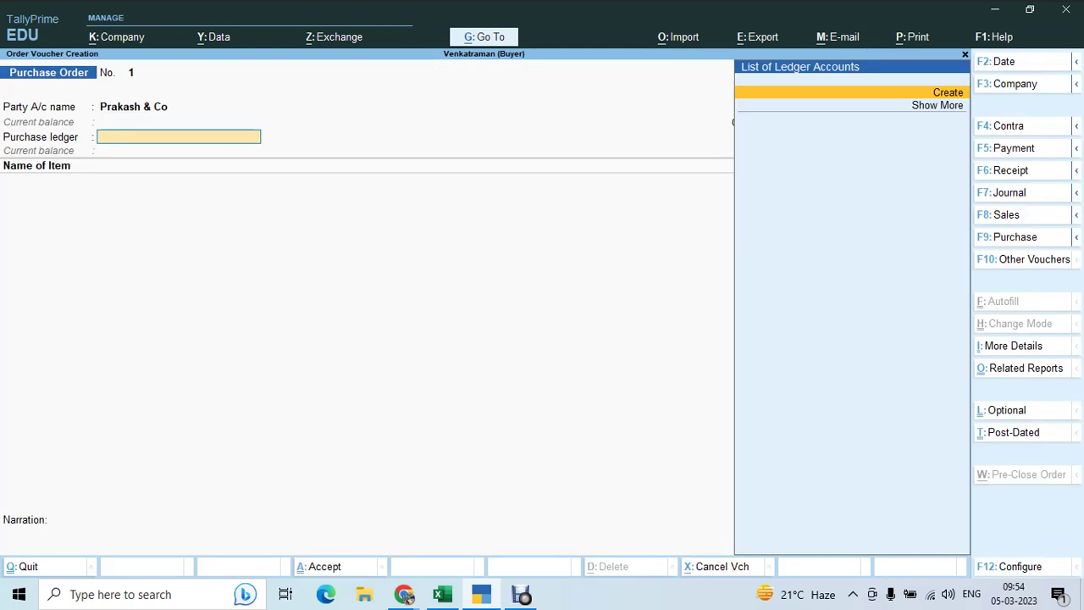
key("F10")
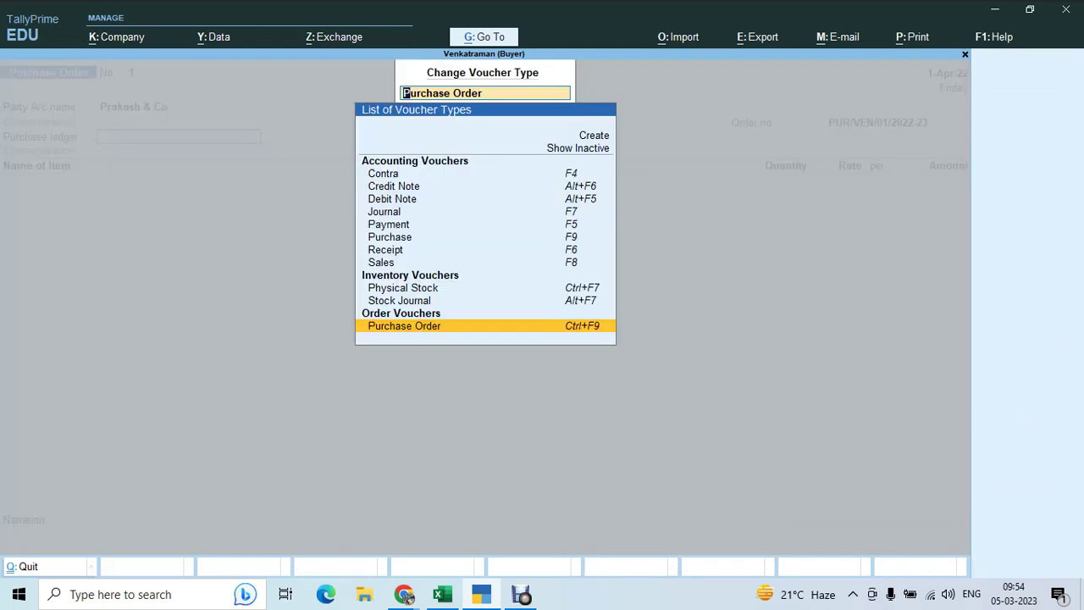
key("Escape")
key("Escape")
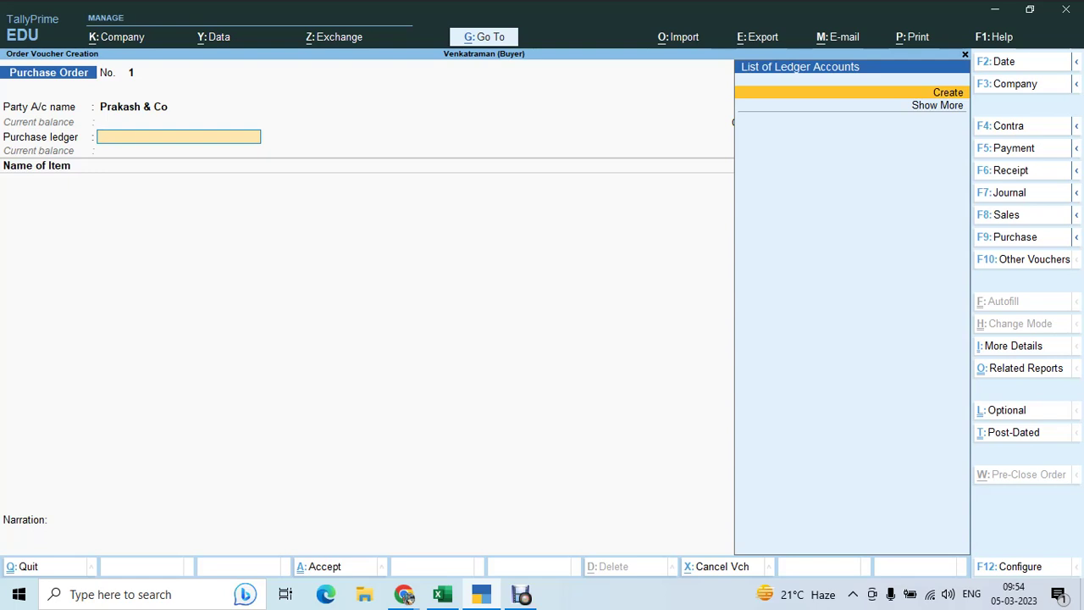
Step: Review the buyer company's features with GST kept enabled, and accept its GST details with Regular registration applicable from 1-Apr-22
key("F11")
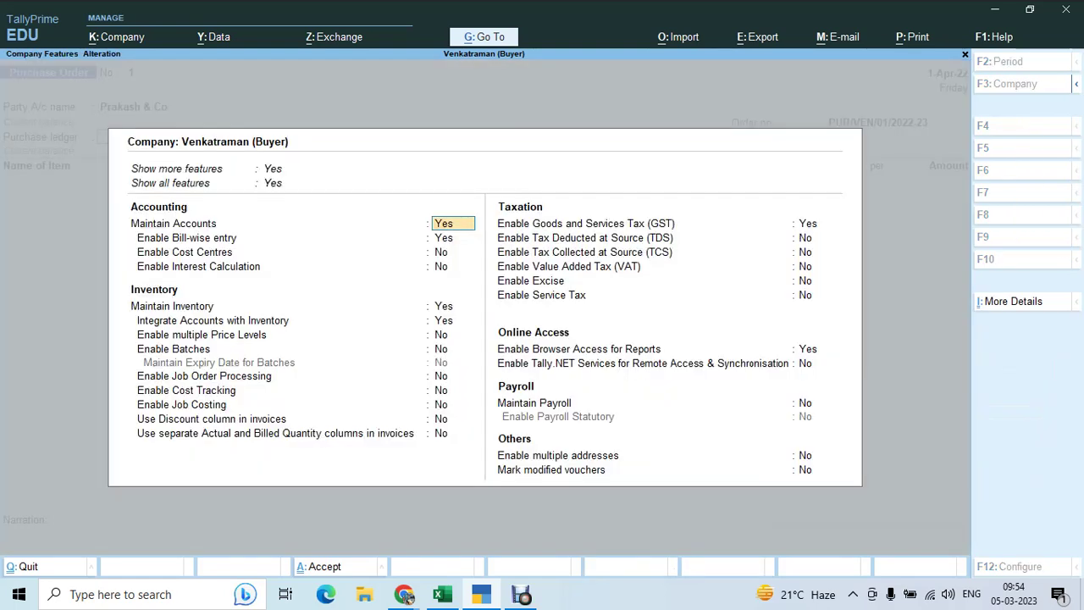
key("Down")
key("Down")
key("Down")
key("Down")
key("Down")
key("Down")
key("Down")
key("Down")
key("Down")
key("Down")
key("Down")
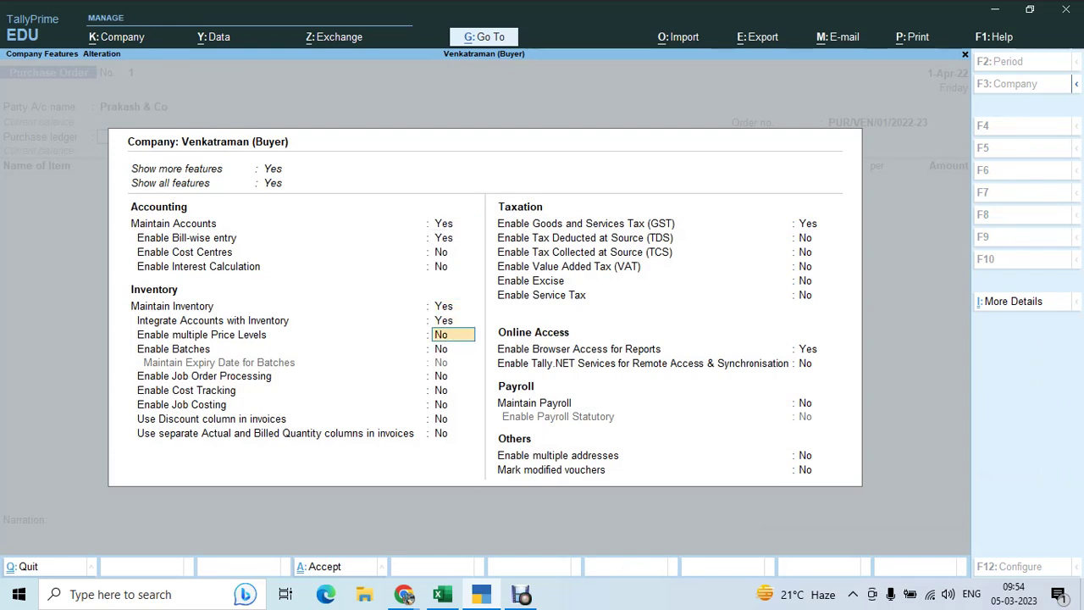
key("Down")
key("Down")
key("Return")
key("Return")
key("Return")
key("Return")
key("Return")
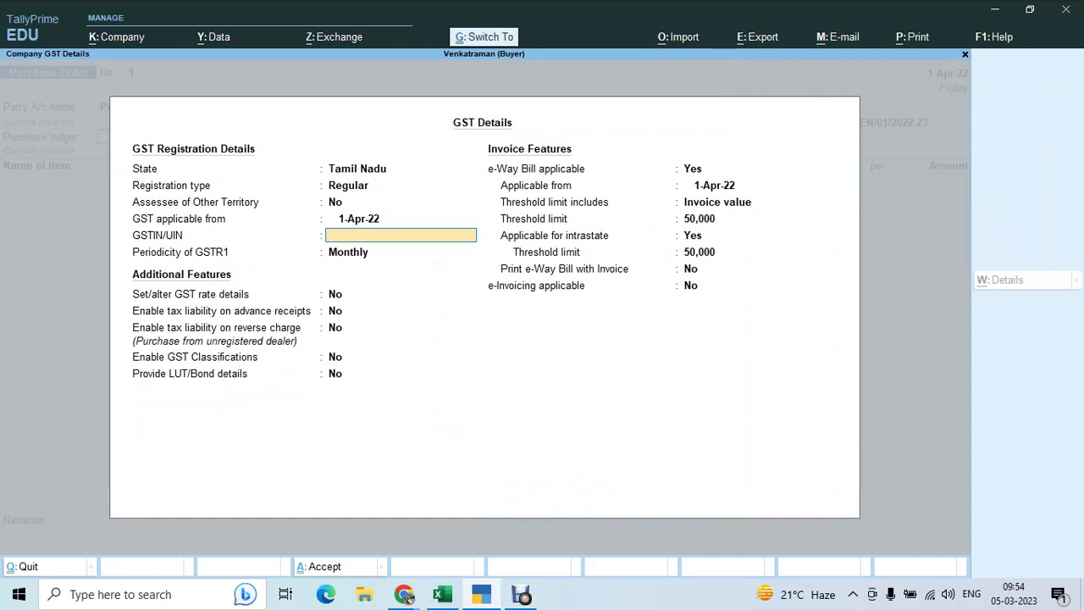
key("ctrl+a")
key("ctrl+a")
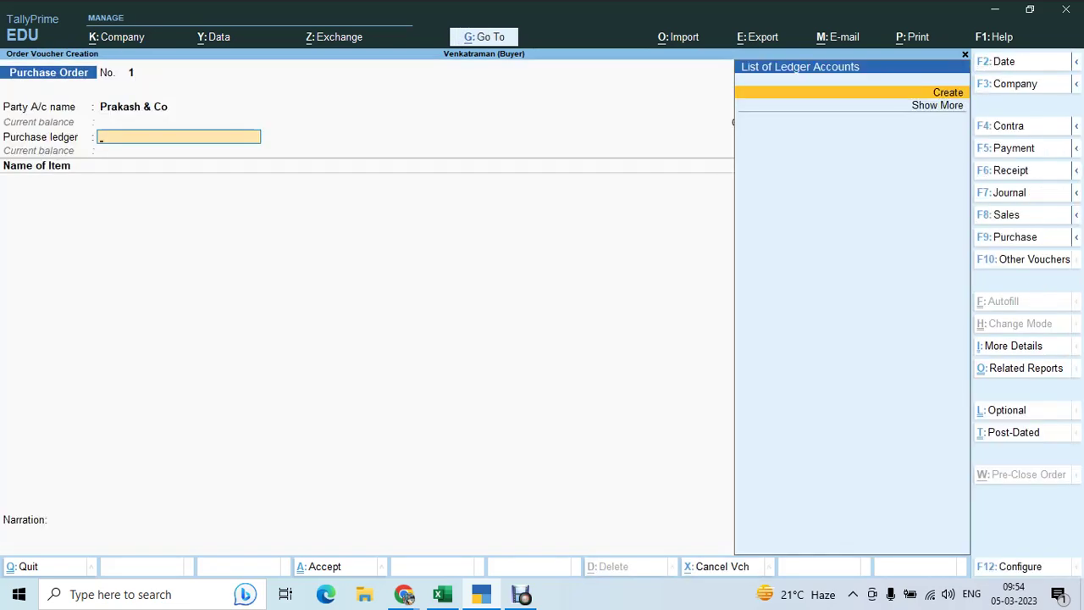
Step: Create a purchase ledger named GST LOCAL PURCHASE under Purchase Accounts from the purchase order
key("alt+c")
type("GST LOCAL PURCHASE")
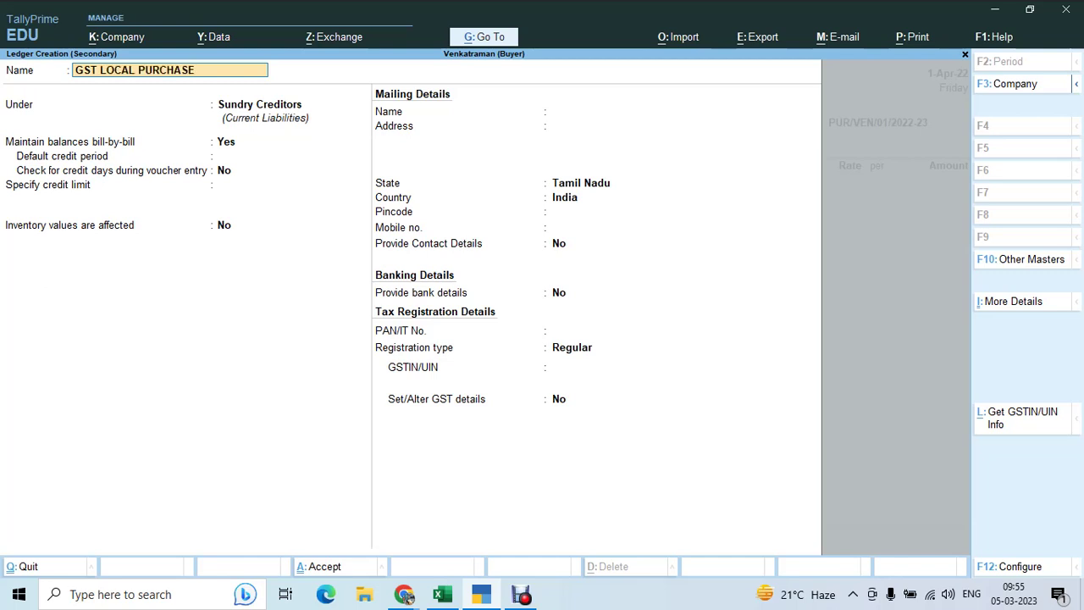
key("Return")
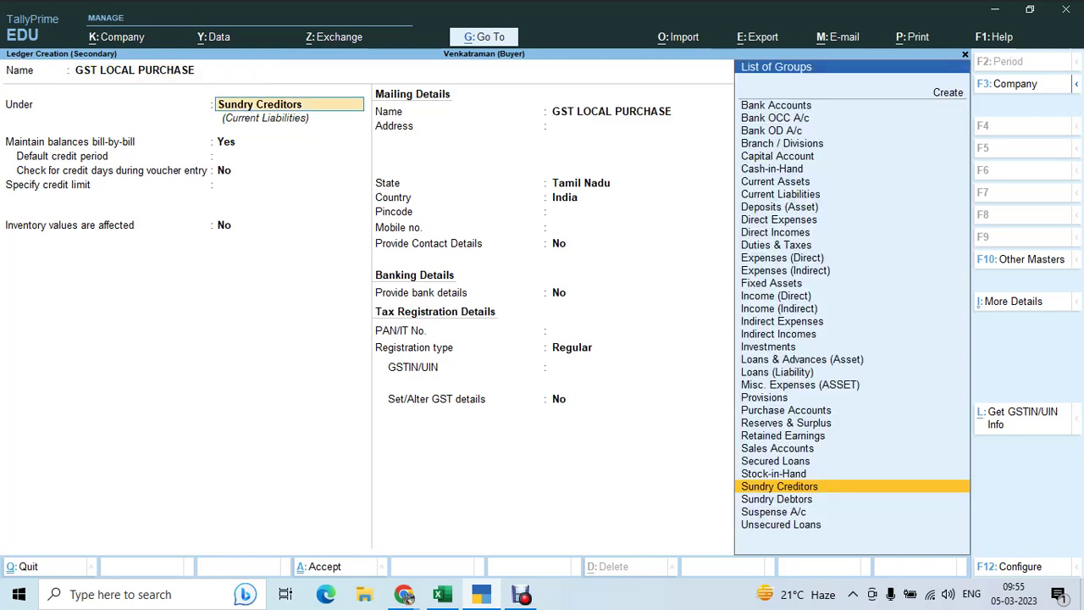
type("PUR")
key("Return")
Step: Keep GST applicable for the purchase ledger, set its type of supply to Goods, and save it
key("Return")
key("Return")
key("Return")
key("Up")
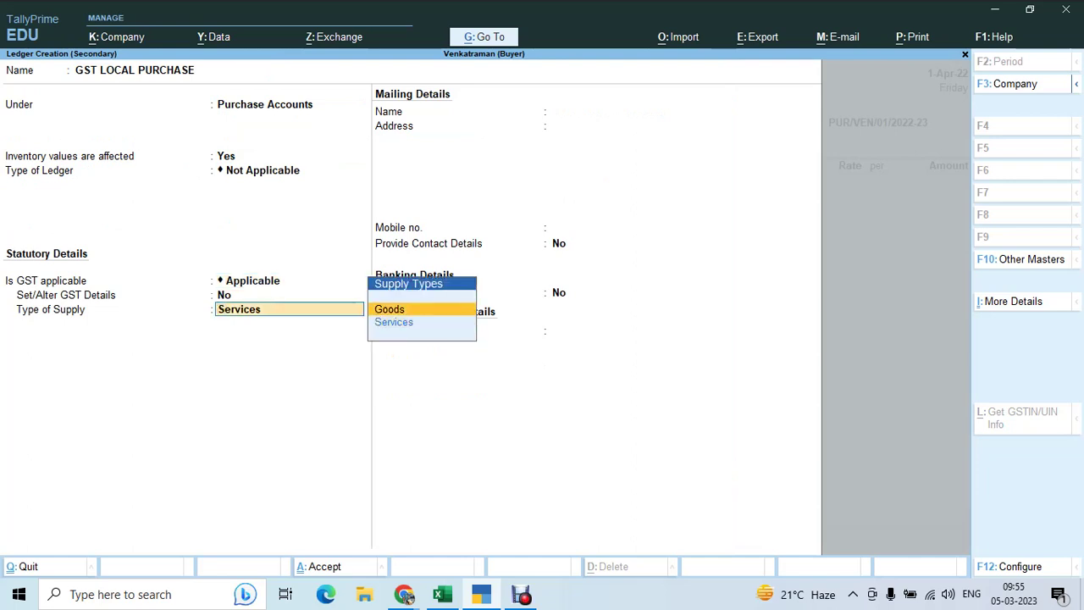
key("Return")
key("ctrl+a")
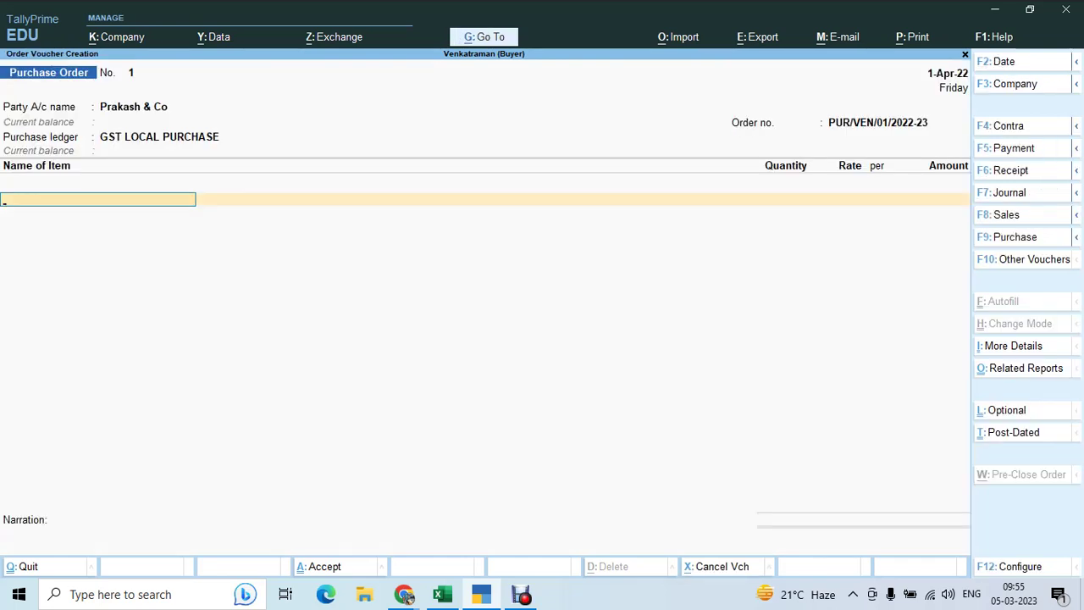
Step: Begin a new stock item named LAPTOP for the order, without a part number and under Primary
key("alt+c")
type("LAPT")
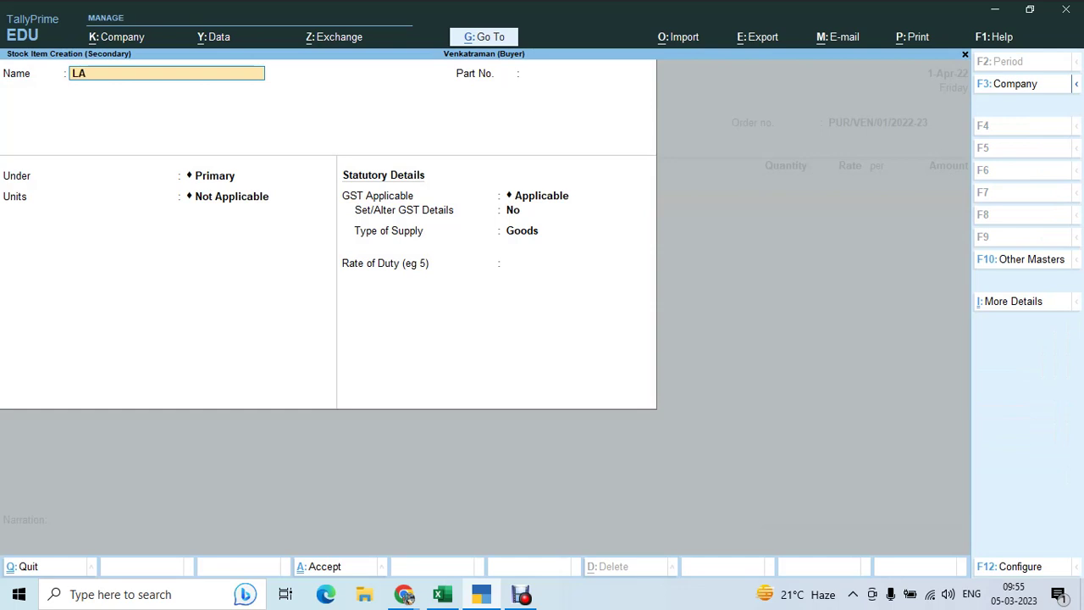
key("Return")
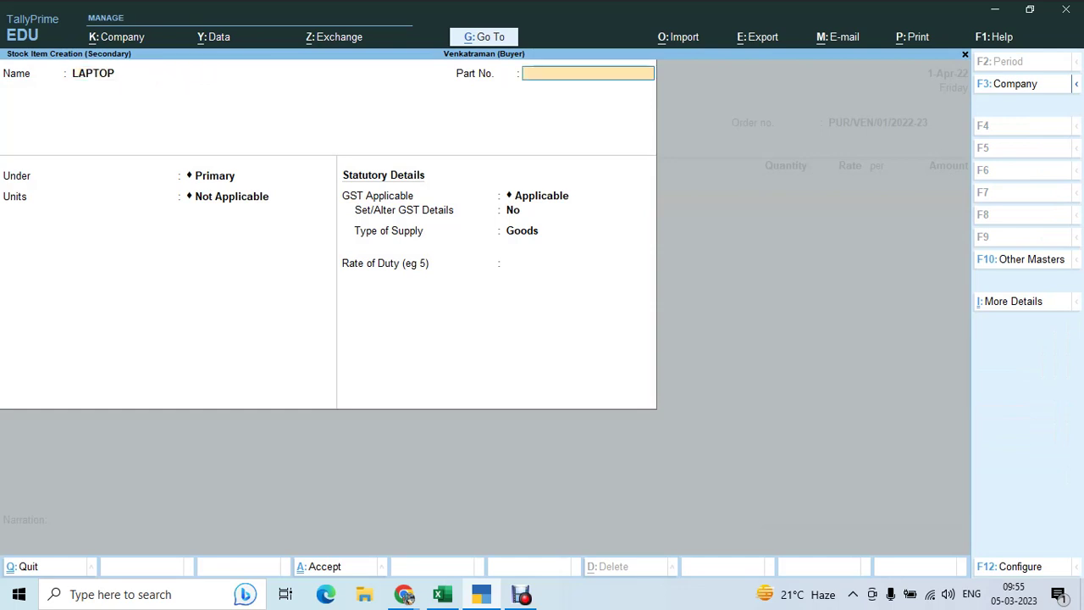
key("Return")
key("Return")
Step: Create a simple unit NOS with the quantity code NOS-NUMBERS and 0 decimal places for the stock item
key("alt+c")
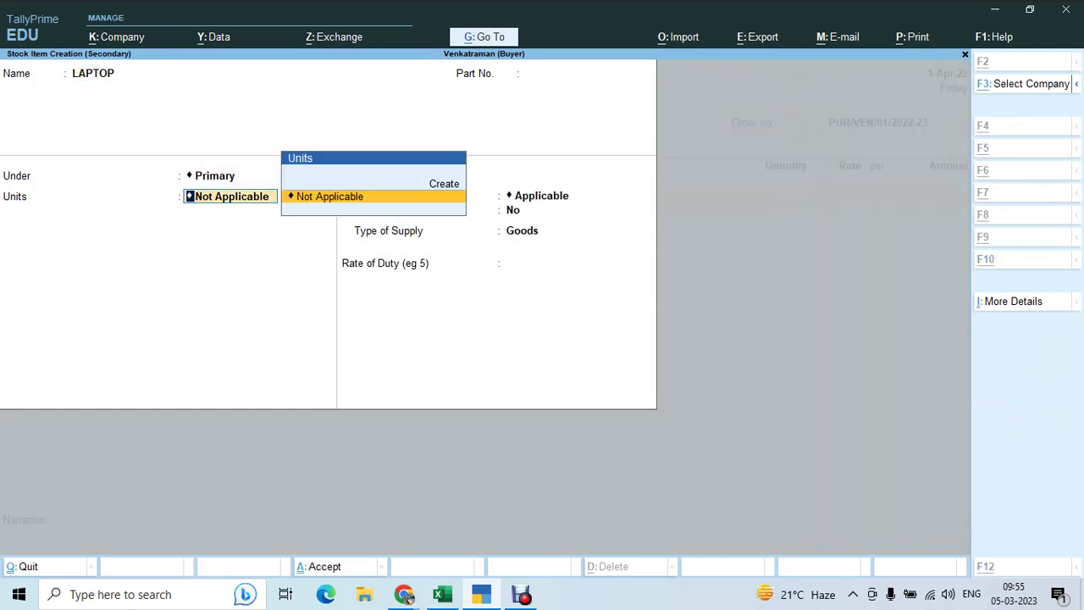
type("NOS")
key("Return")
key("Return")
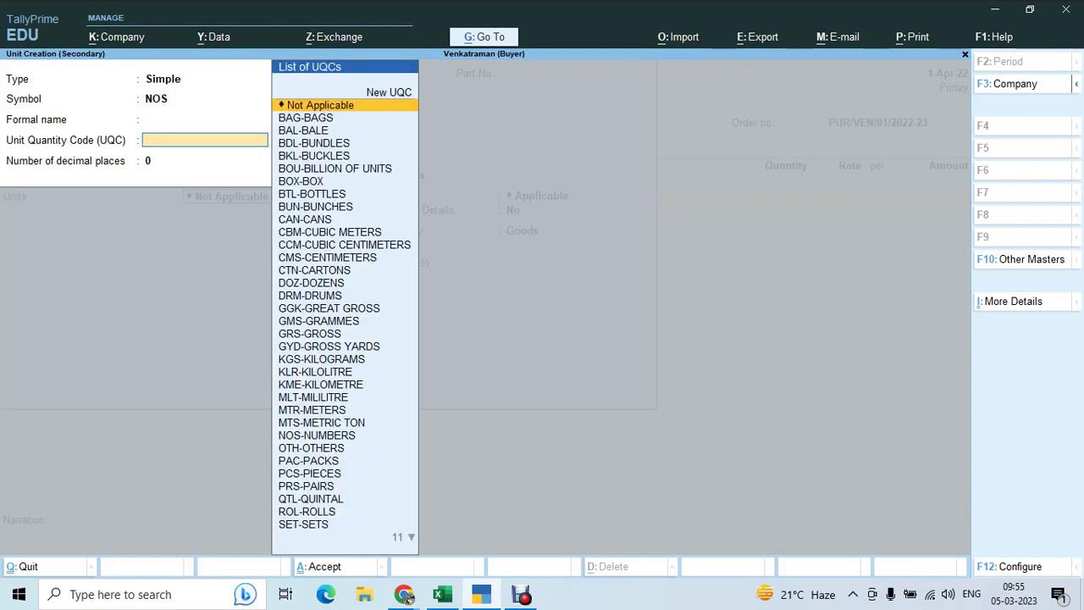
type("NO")
key("Return")
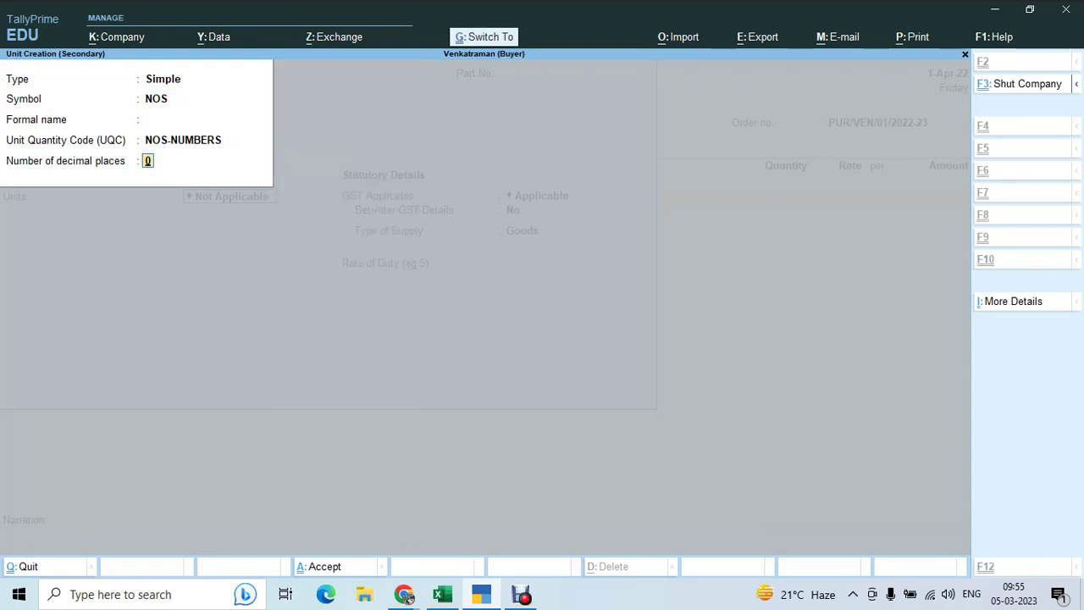
key("ctrl+a")
Step: Set LAPTOP's standard cost to 30,000 and standard selling price to 35,000 per NOS from 1-Apr-22, and save the item
type("y")
key("Return")
type("30000")
key("Return")
key("Return")
key("Return")
type("35000")
key("Return")
key("Return")
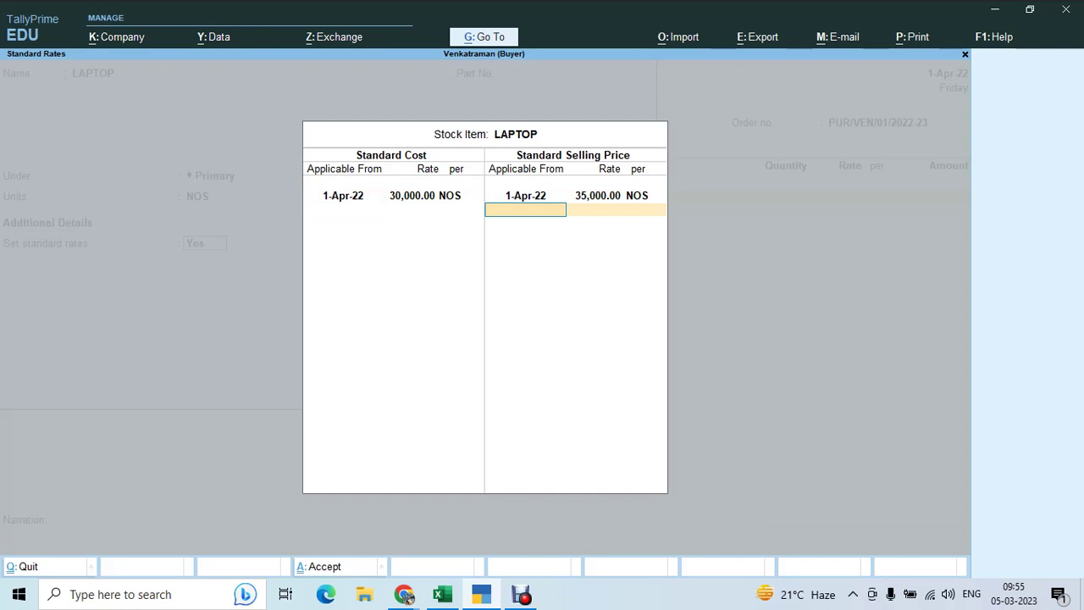
key("Return")
key("ctrl+a")
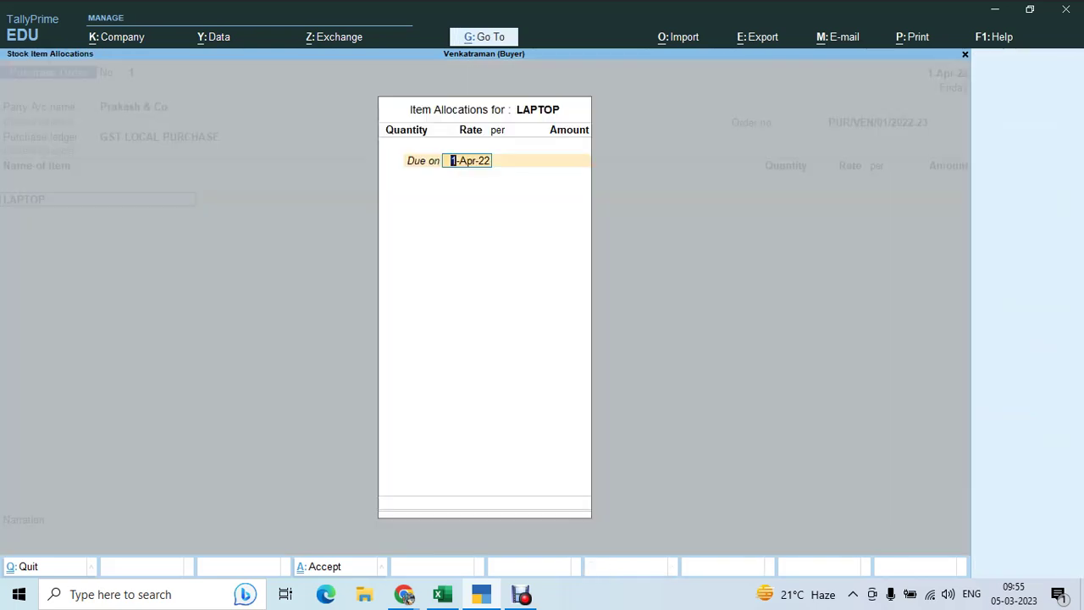
Step: Leave the item allocation, reopen the LAPTOP stock item for alteration, and turn on setting its GST details
key("Escape")
key("BackSpace")
key("Return")
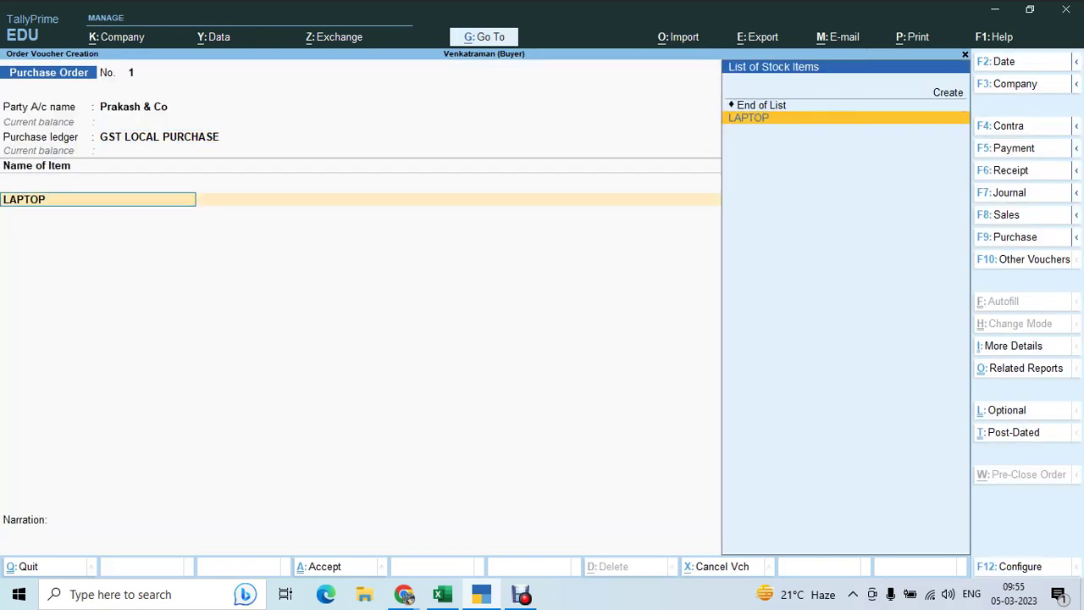
key("ctrl+Return")
key("Return")
key("Return")
key("Return")
key("Return")
key("Return")
key("Return")
type("y")
key("Return")
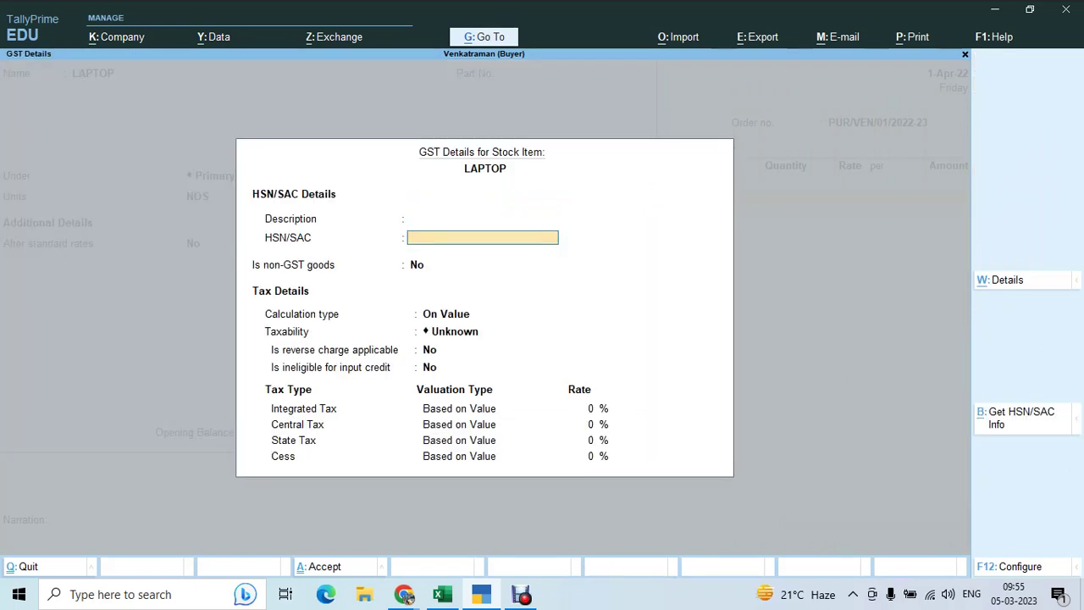
Step: Give LAPTOP the HSN/SAC code 8597, make it Taxable at 18% integrated tax, and save the stock item
type("8597")
key("Return")
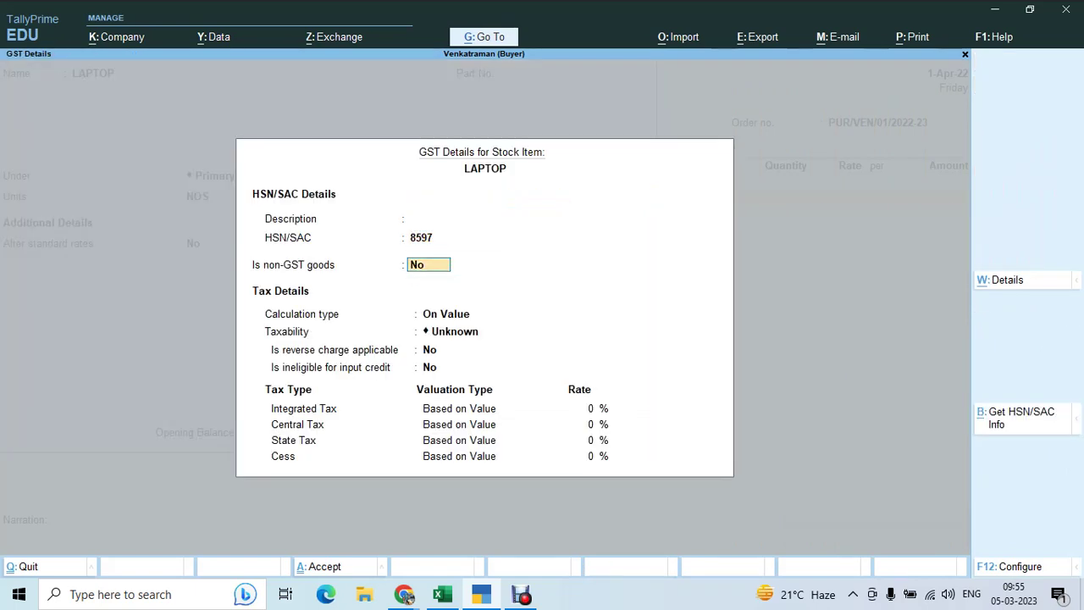
key("Return")
key("Return")
key("Down")
key("Down")
key("Down")
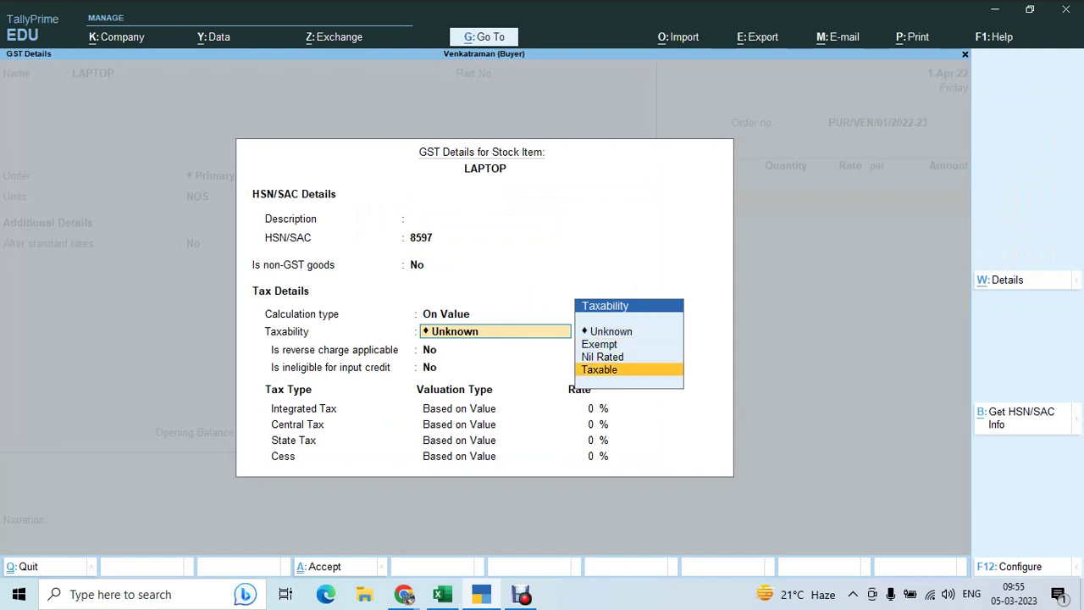
key("Return")
type("18")
key("Return")
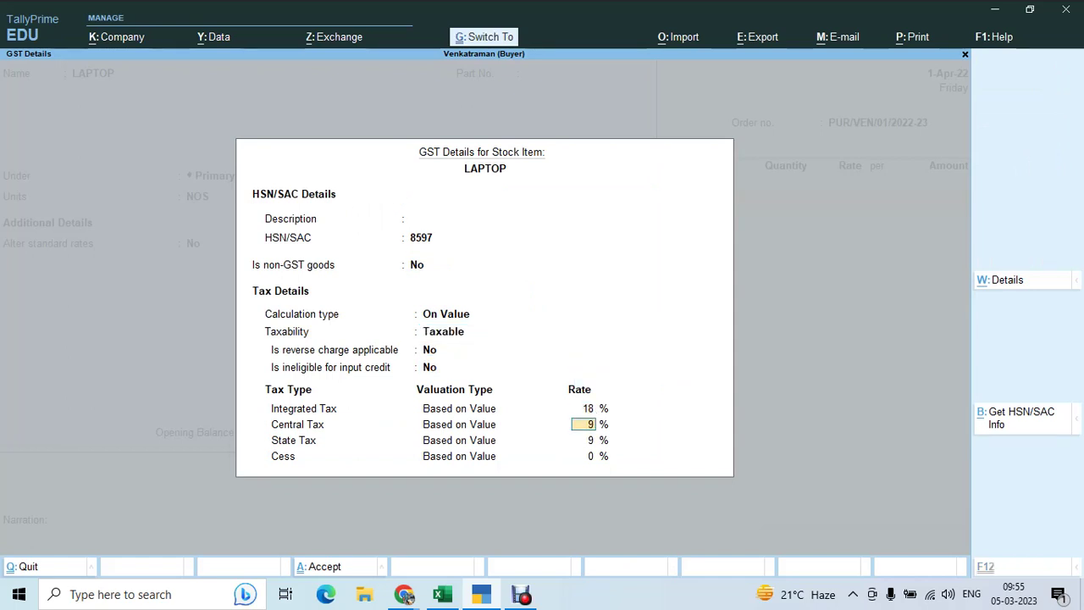
key("ctrl+a")
key("ctrl+a")
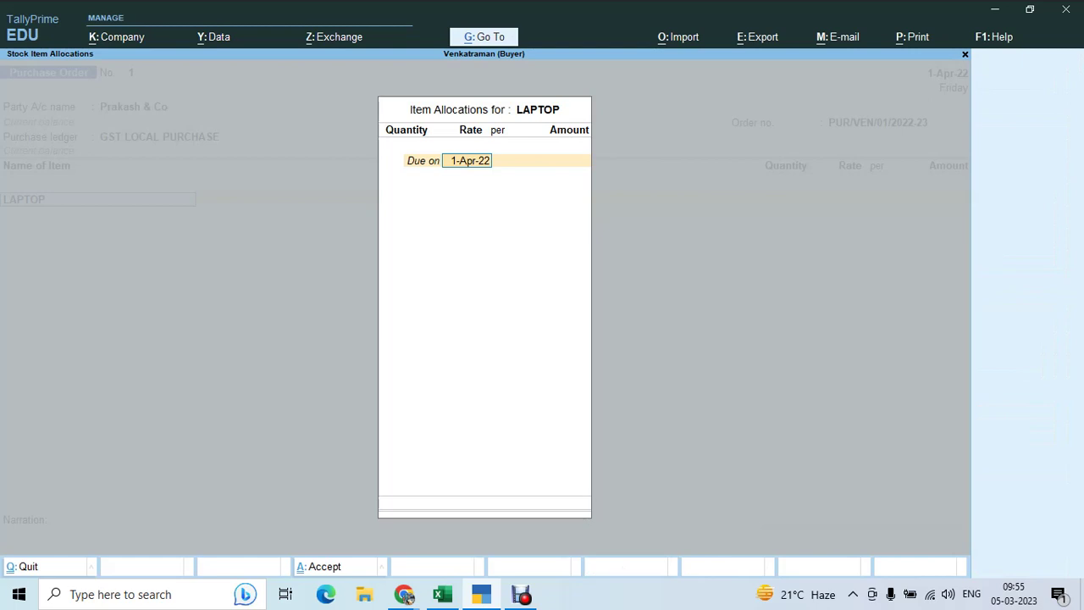
Step: Allocate 100 NOS of LAPTOP at 30,000 per NOS with a due date of 30 days to the purchase order
type("1")
type("30")
key("Return")
type("100")
key("Return")
key("Return")
key("Return")
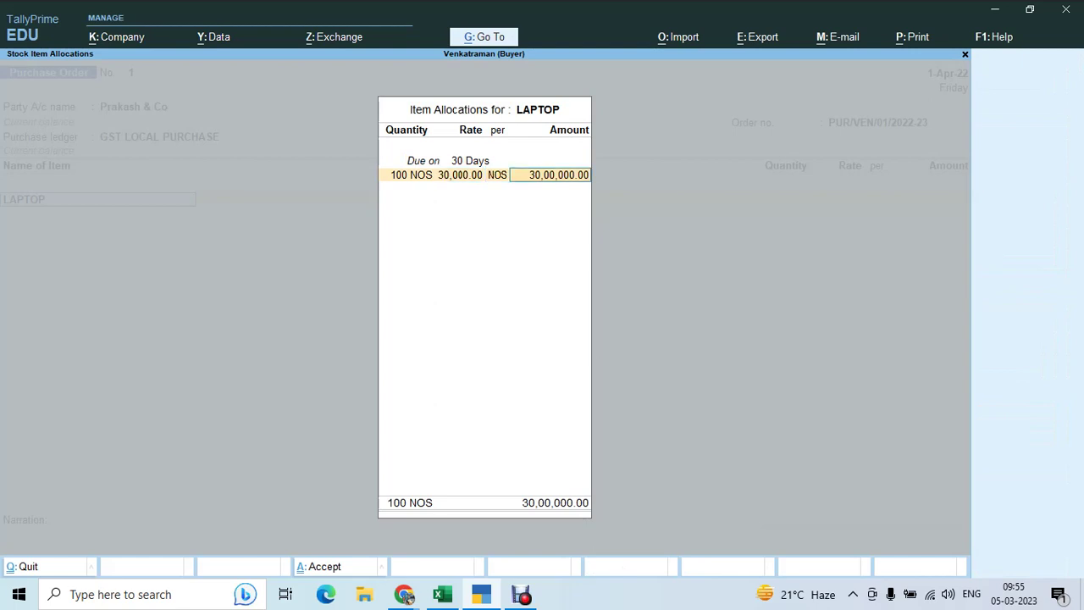
key("Return")
key("Return")
key("Return")
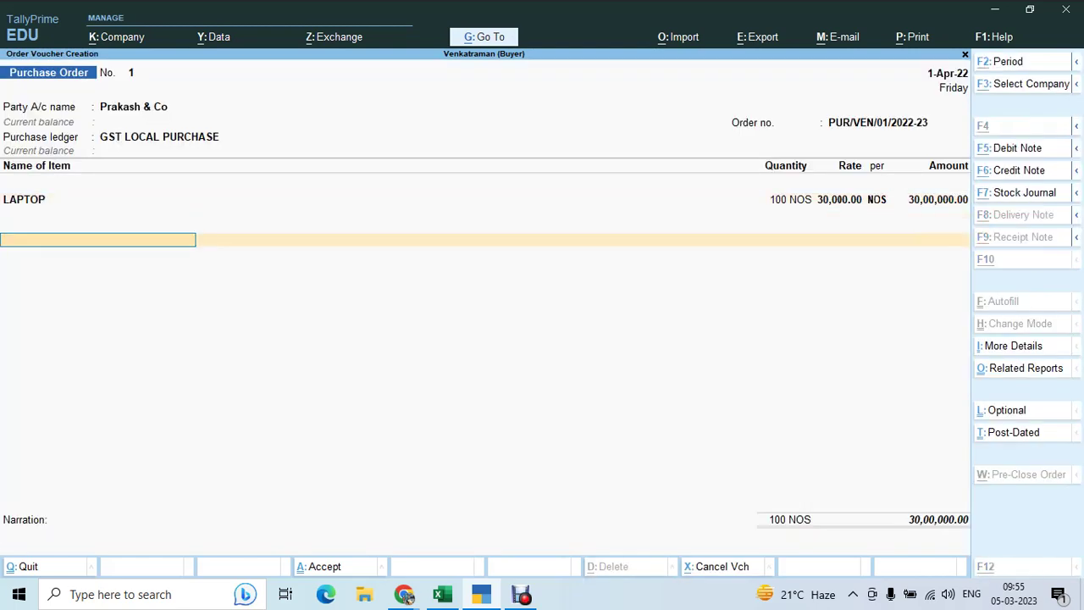
Step: Create an INPUT CGST ledger under Duties & Taxes with GST as the duty type, and add it to the purchase order
key("alt+c")
type("INPUT")
type("INPUT CGST")
key("Return")
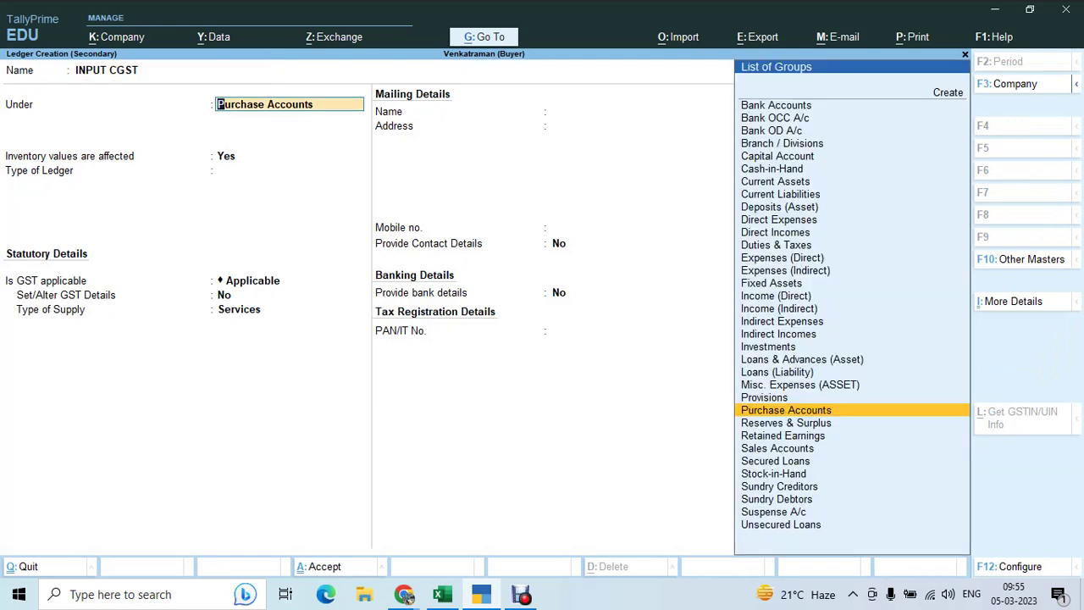
type("dut")
key("Return")
key("Up")
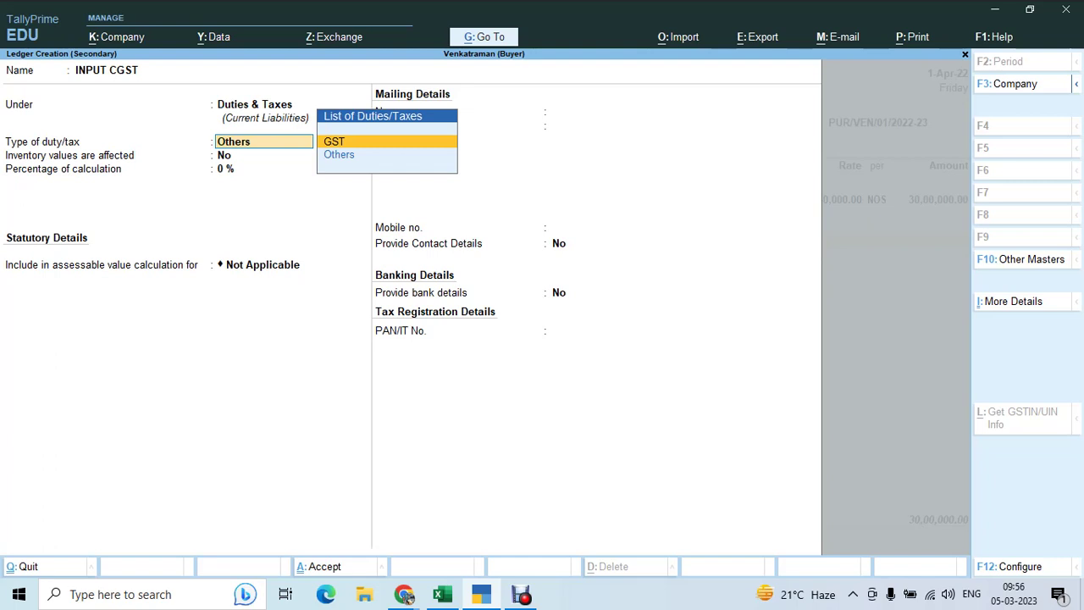
key("Return")
key("Return")
key("ctrl+a")
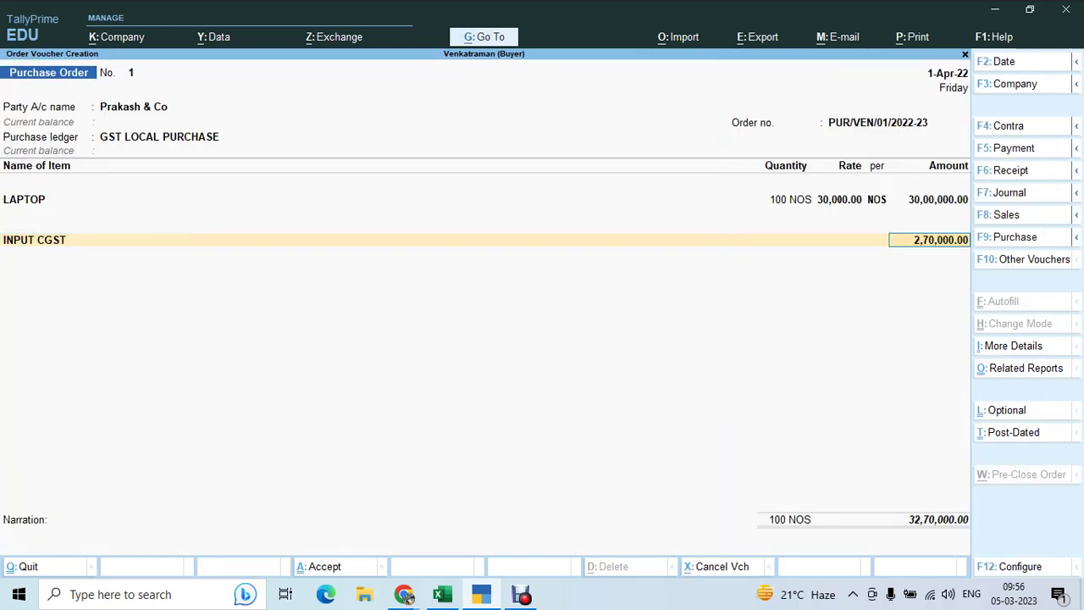
key("Return")
type("input")
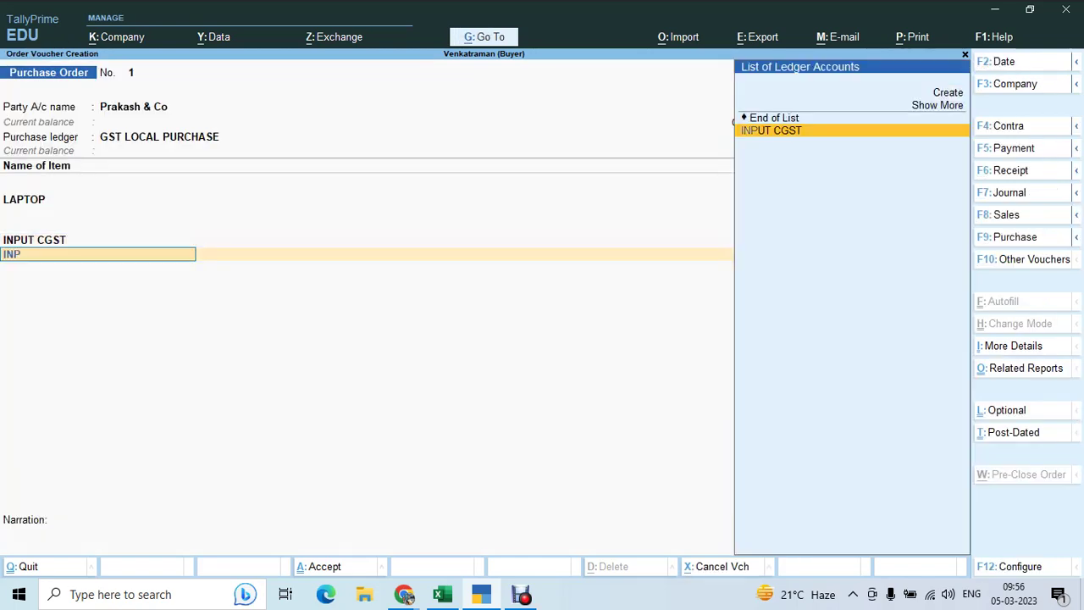
key("Return")
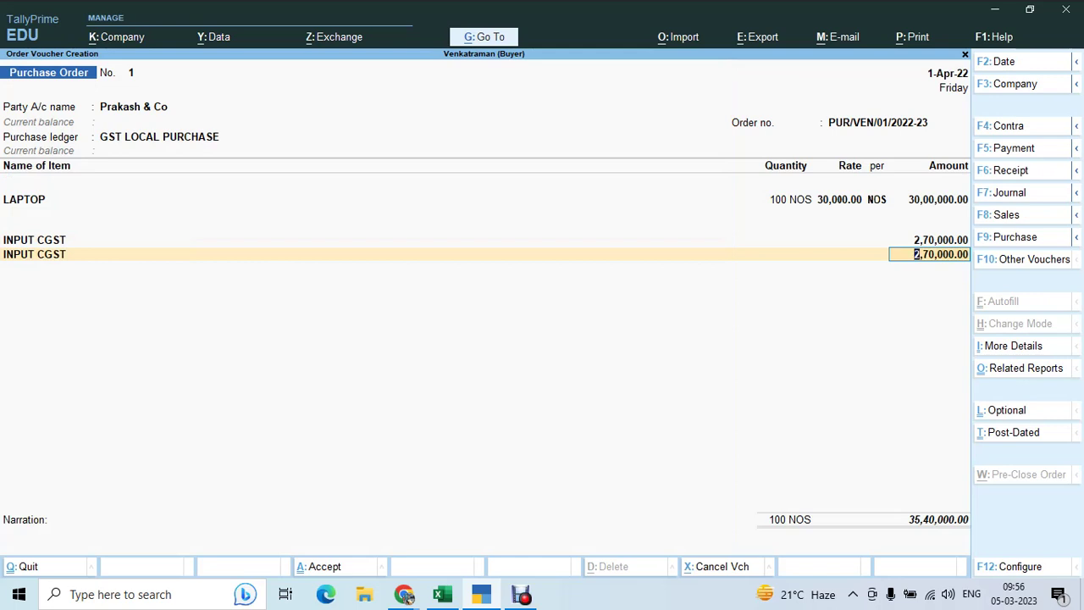
key("BackSpace")
key("BackSpace")
Step: Create an INPUT SGST ledger under Duties & Taxes with GST duty type and State Tax, and add it below INPUT CGST in the order
key("alt+c")
type("INPUT SGST")
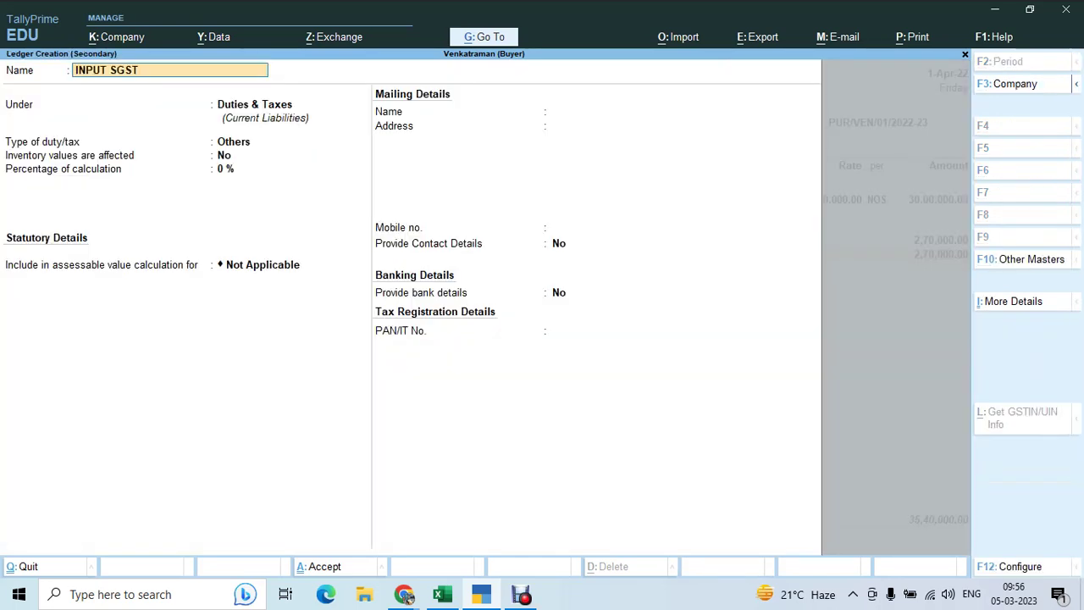
key("Return")
key("Return")
type("G")
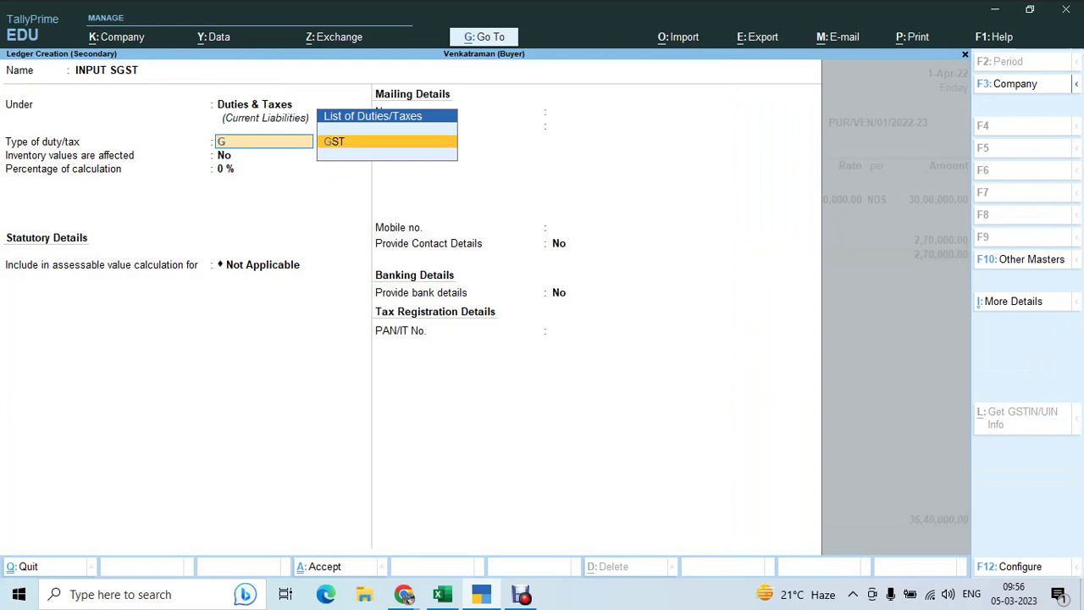
key("Return")
type("S")
key("Return")
key("Return")
key("ctrl+a")
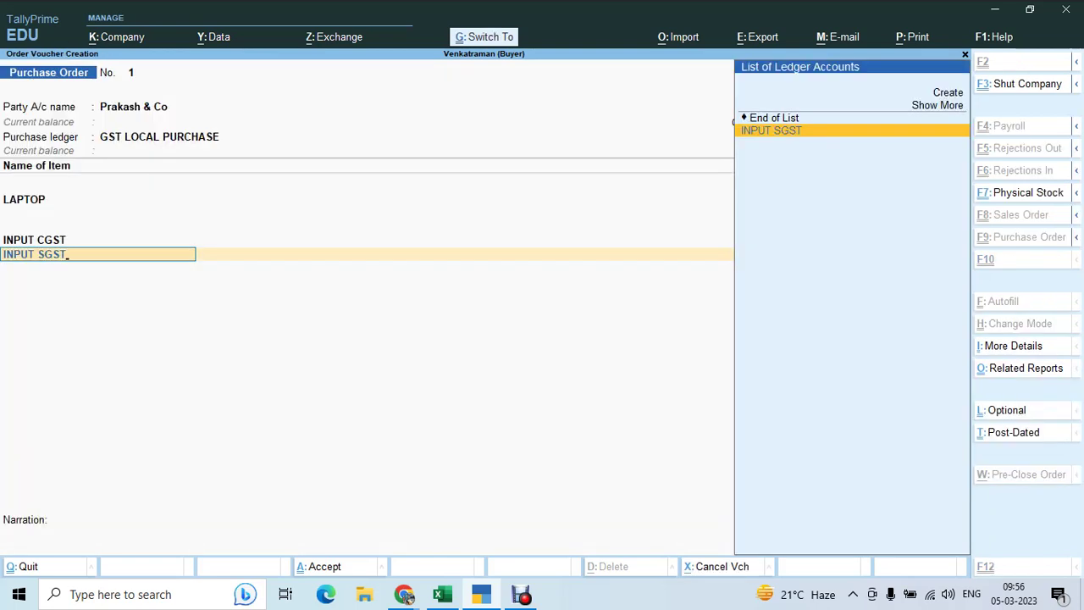
key("Return")
key("Return")
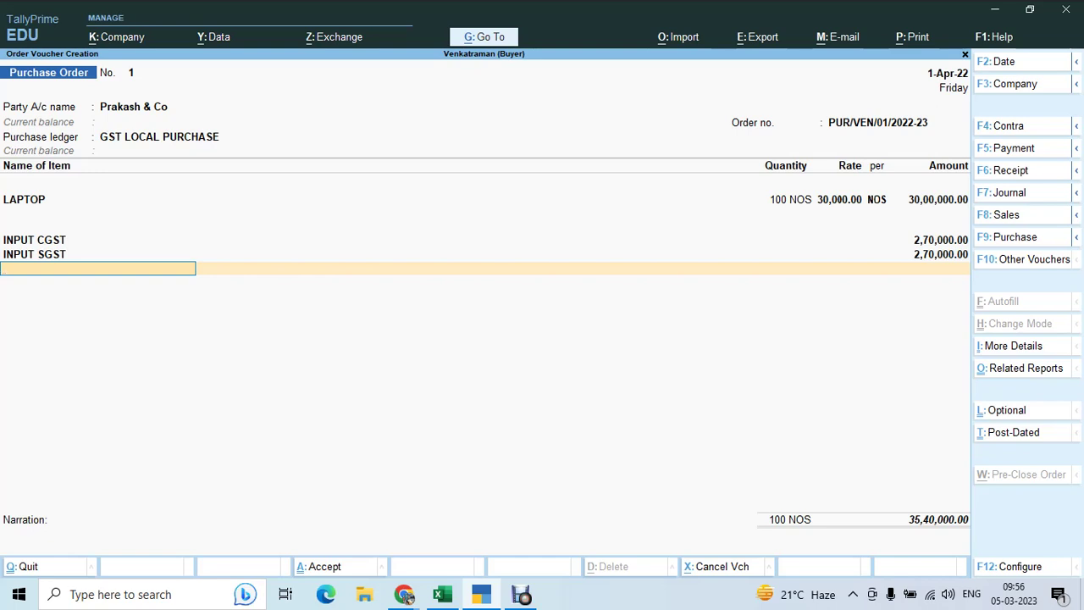
Step: Finish the ledger entries, enter the narration "pURCHASE ORDER ISSUE", and save the purchase order
key("Return")
key("Return")
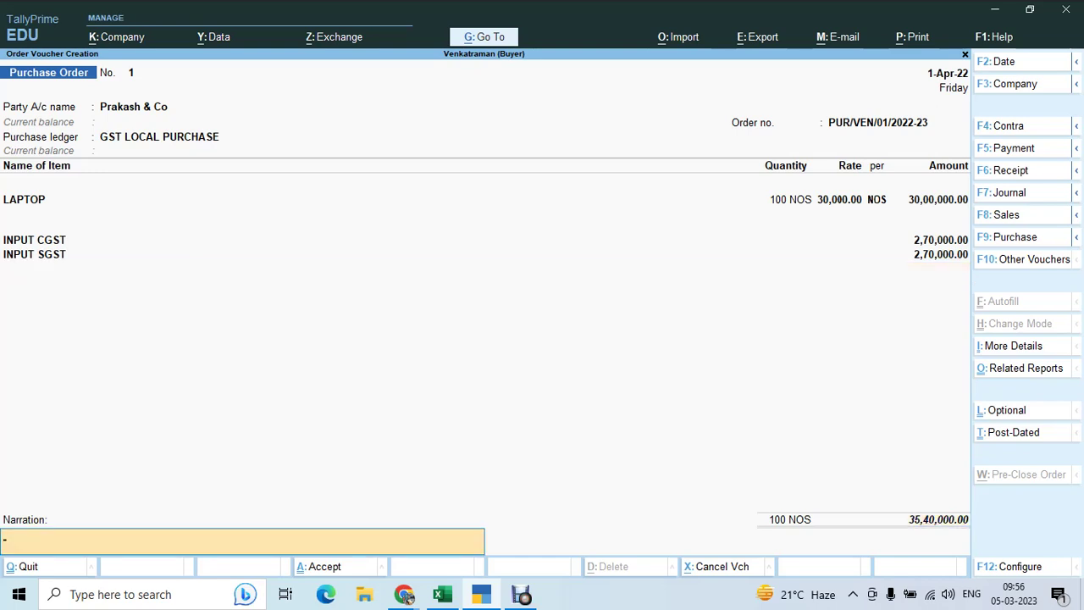
type("pURCHASE ORDER ISSU")
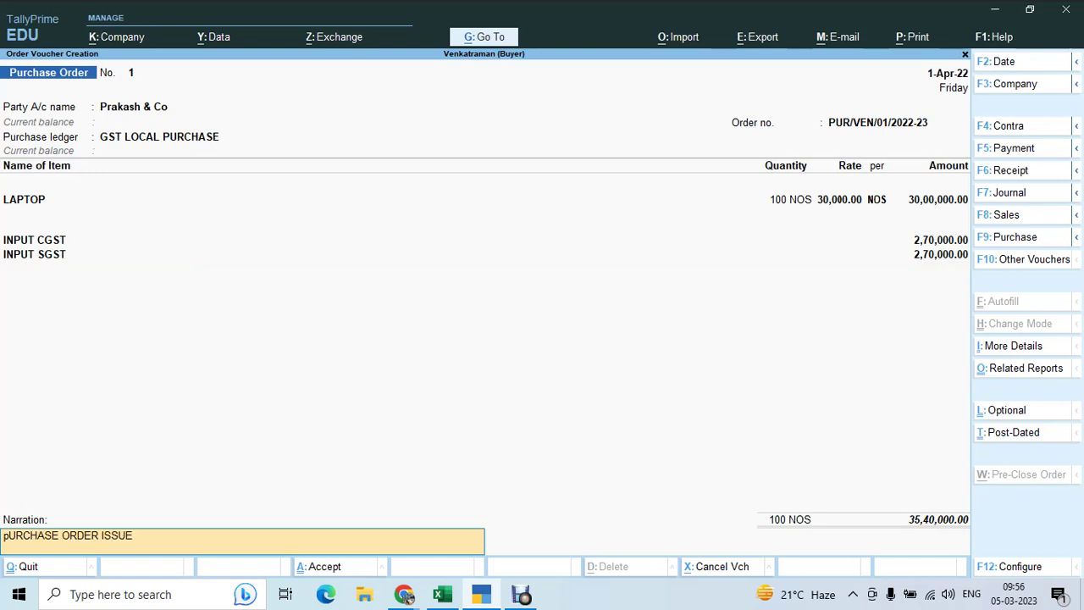
type("E")
key("Return")
key("Return")
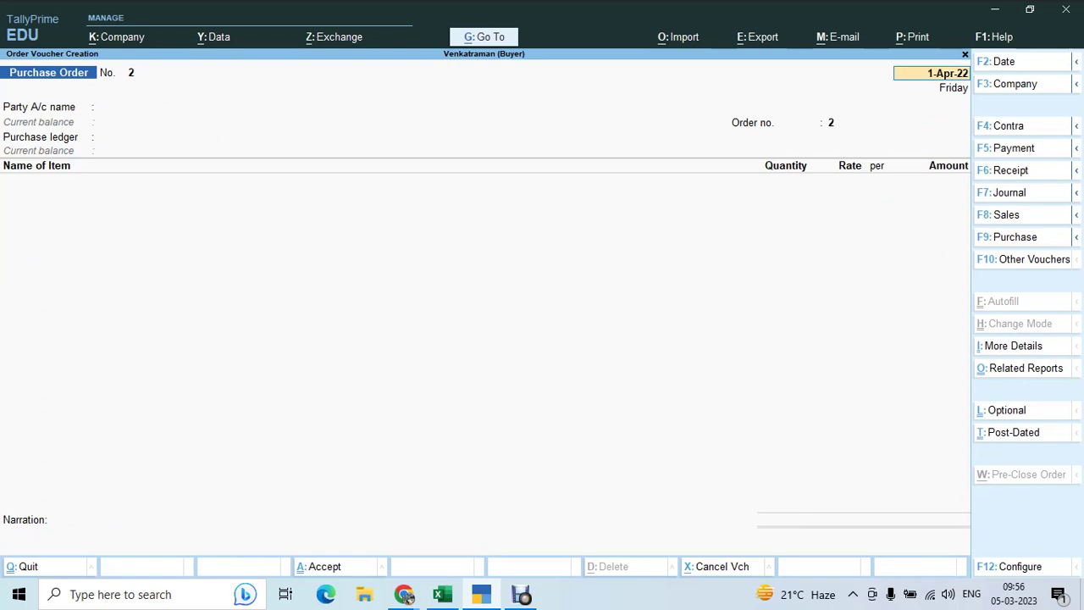
Step: Switch to the Excel plan and enter OK in cell Q28 beside the purchase order issue entry
key("alt+Tab")
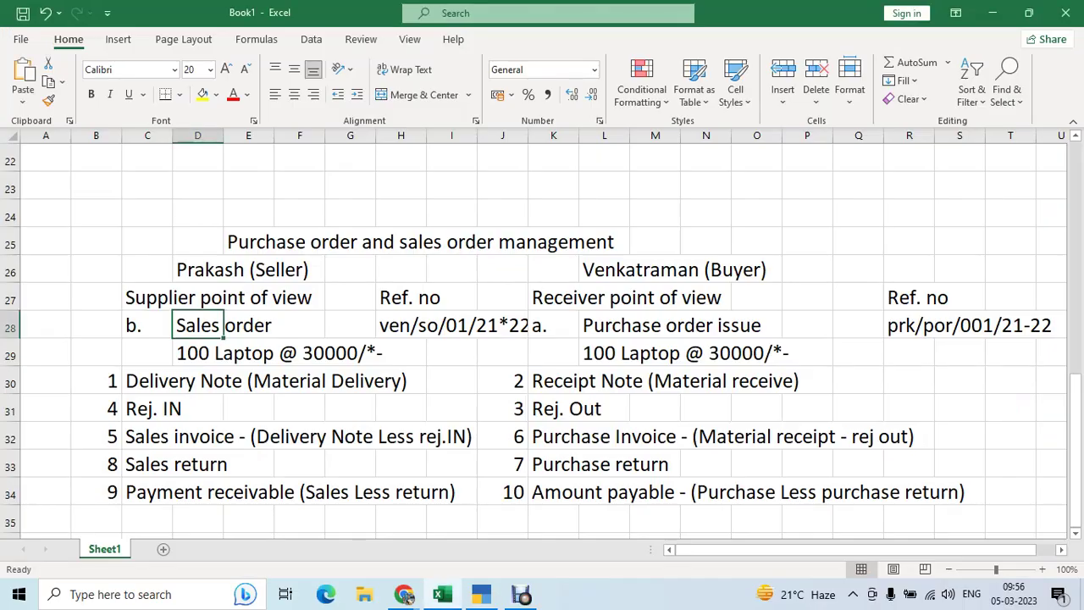
key("Right")
key("Right")
key("Right")
key("Right")
key("Right")
key("Right")
key("Right")
key("Right")
key("Right")
key("Right")
key("Right")
key("Right")
key("Right")
type("OK")
left_click(146, 352)
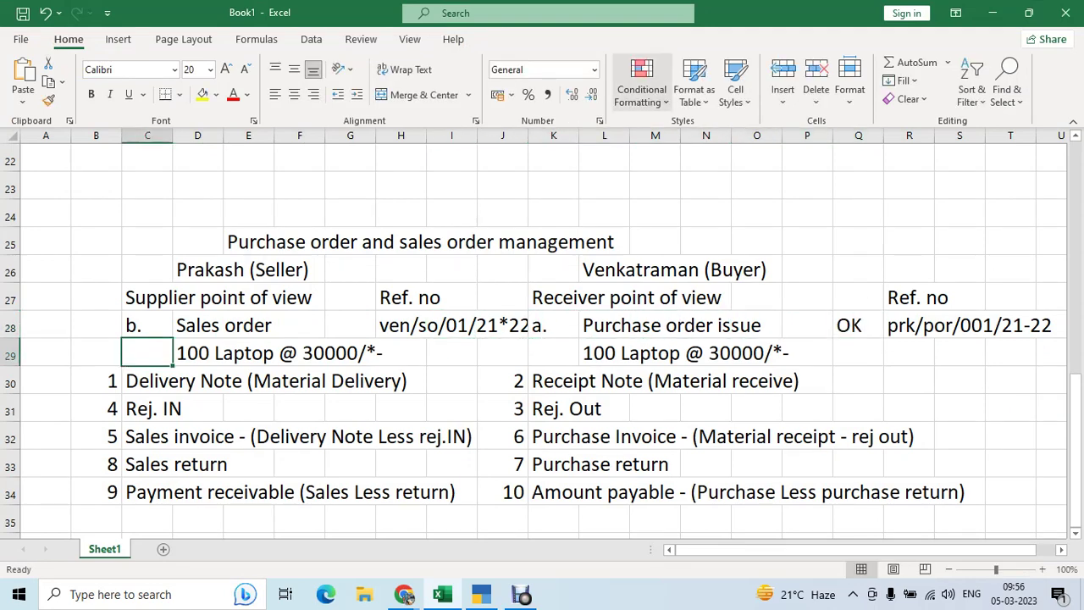
left_click(349, 352)
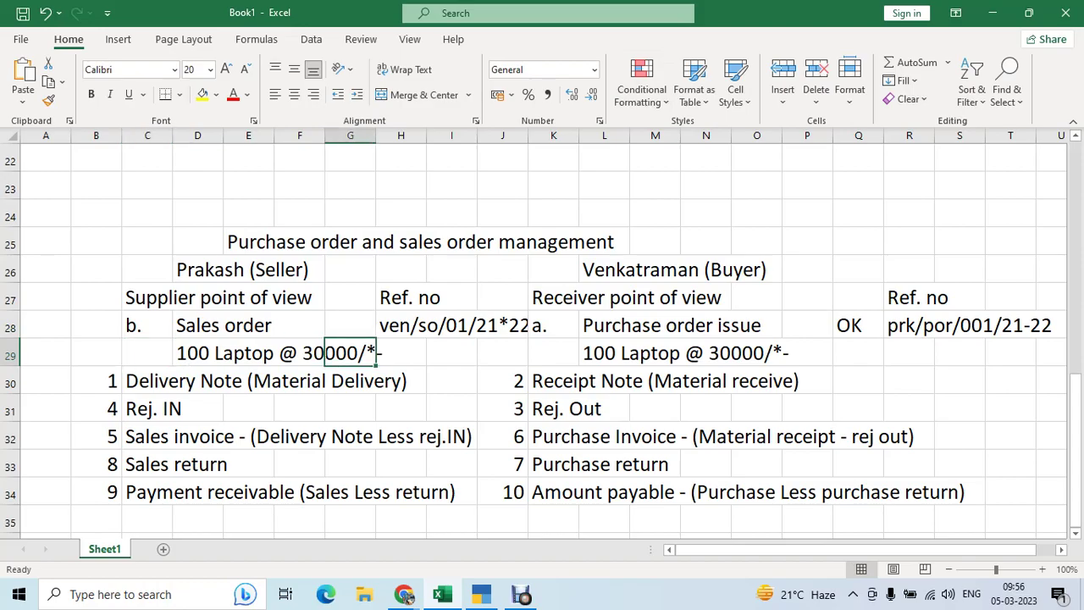
Step: Return to TallyPrime, leave the blank purchase order, and change the active company to the seller's
key("alt+Tab")
key("Escape")
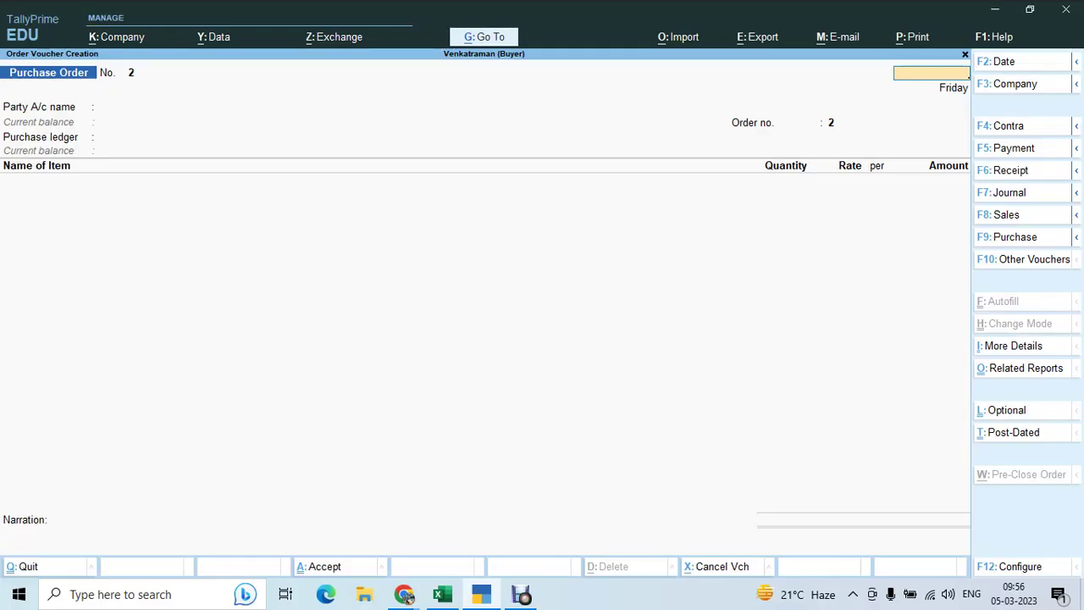
key("Escape")
key("Escape")
key("n")
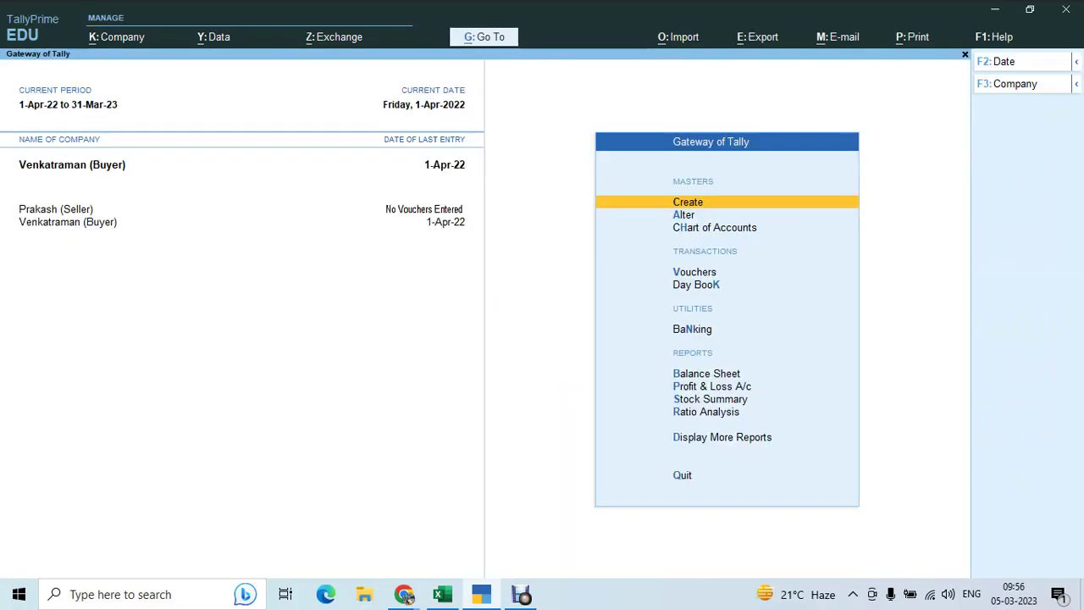
key("F3")
key("Return")
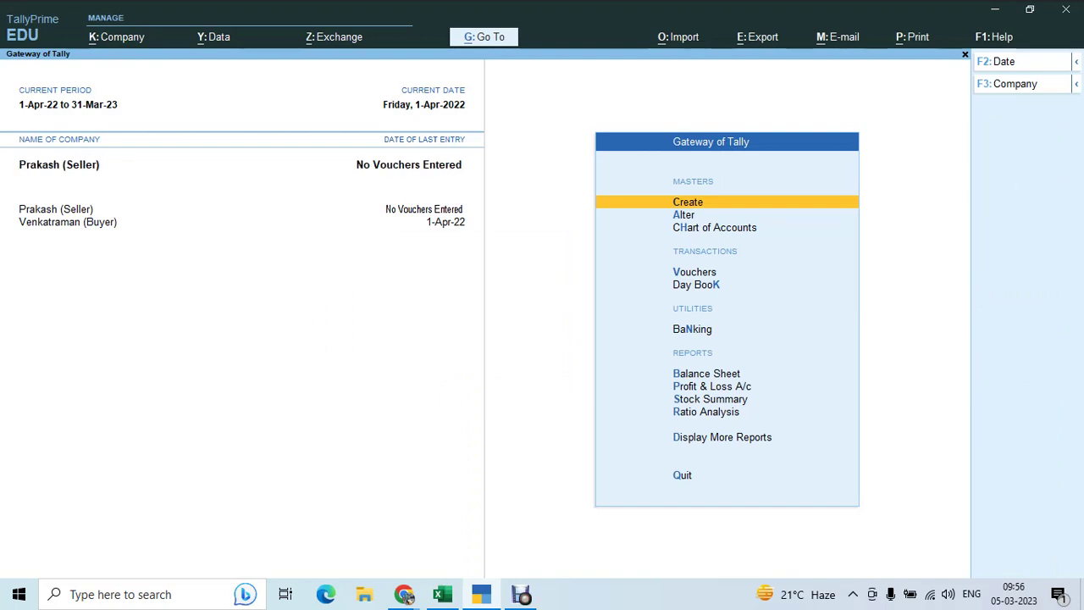
Step: Activate the inactive Sales Order voucher type in the seller's company and open a new sales order
key("v")
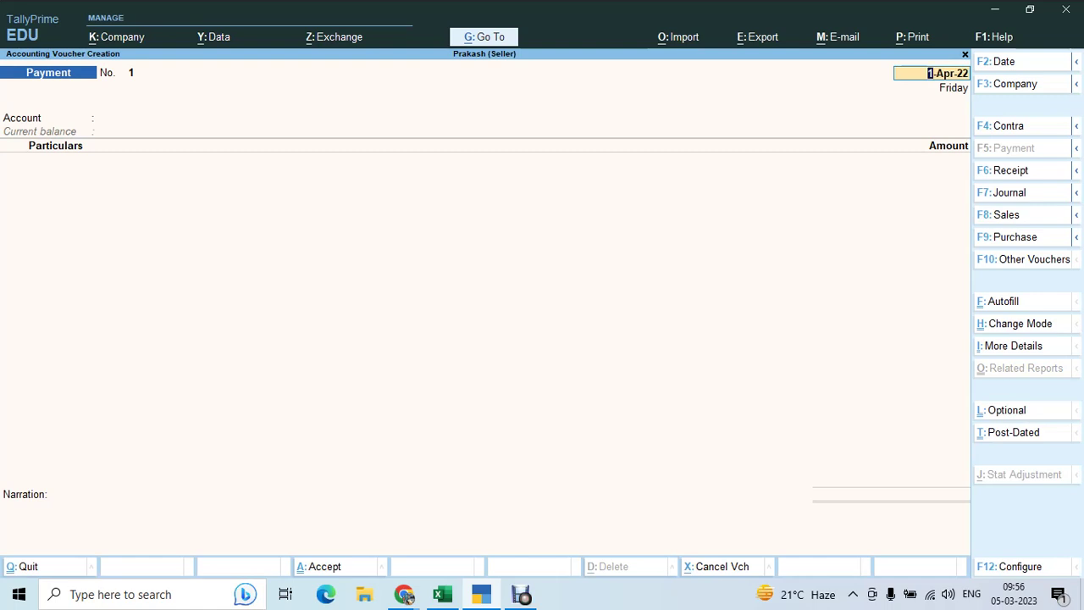
key("F10")
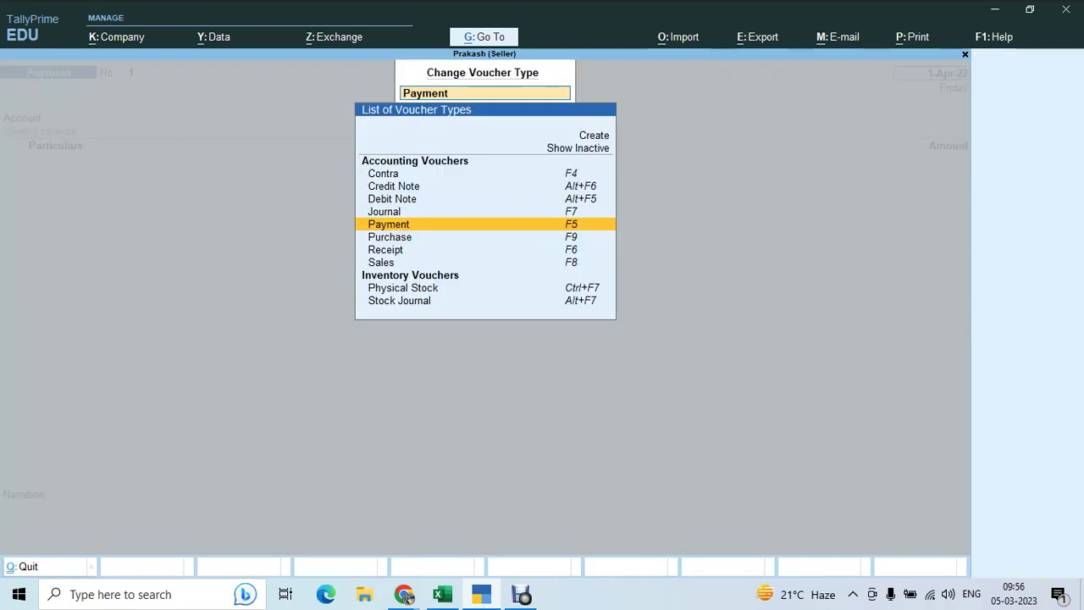
key("Up")
key("Up")
key("Up")
key("Up")
key("Up")
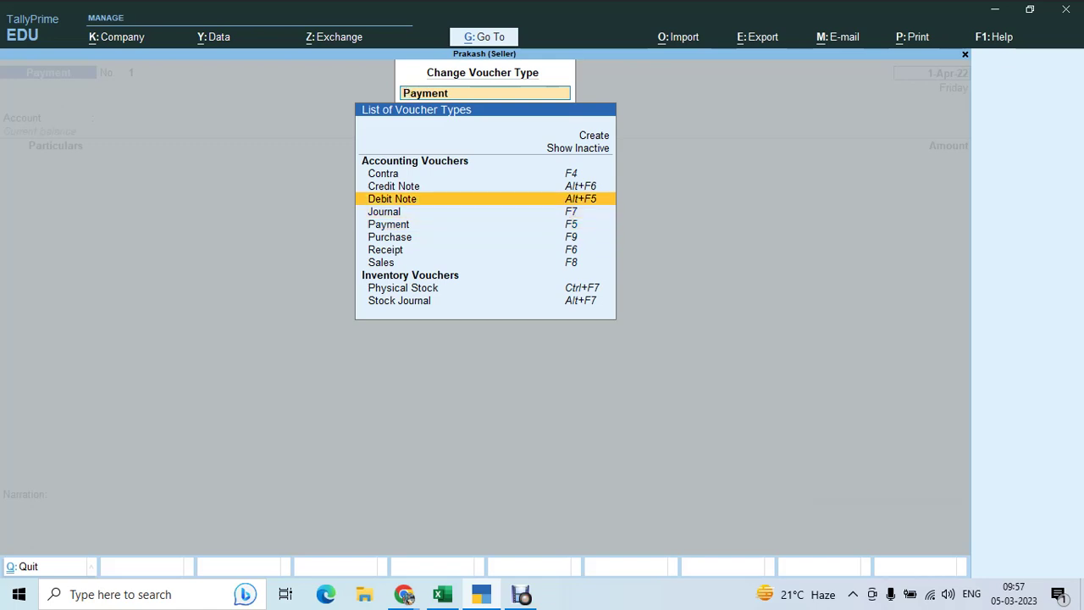
key("Return")
key("Down")
key("Down")
key("Down")
key("Down")
key("Down")
key("Down")
key("Down")
key("Down")
key("Down")
key("Down")
key("Down")
key("Down")
key("Down")
key("Down")
key("Down")
key("Down")
key("Down")
key("Down")
key("Down")
key("Down")
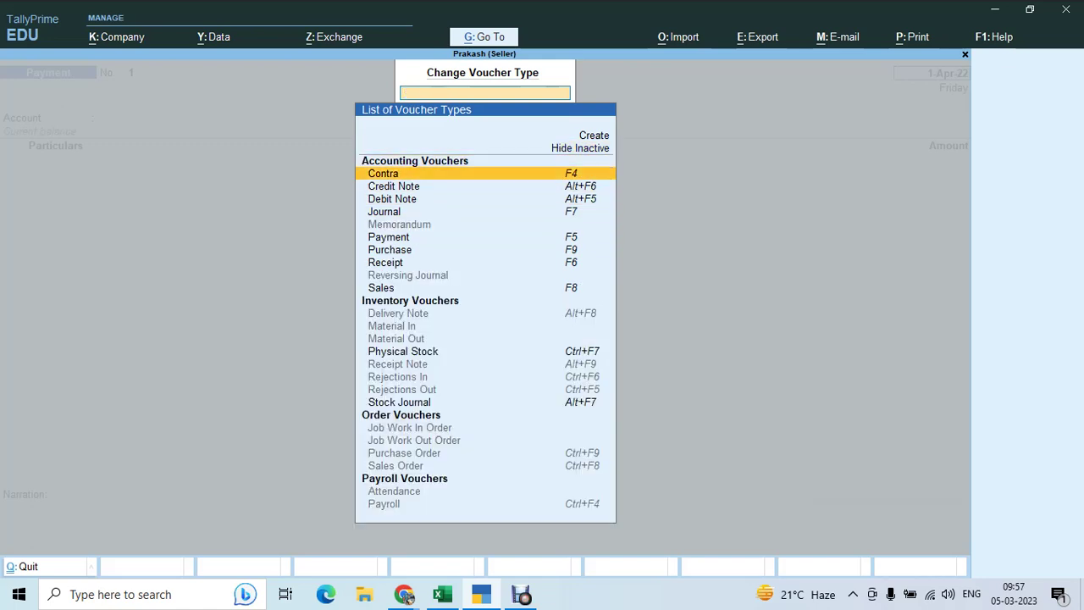
key("Return")
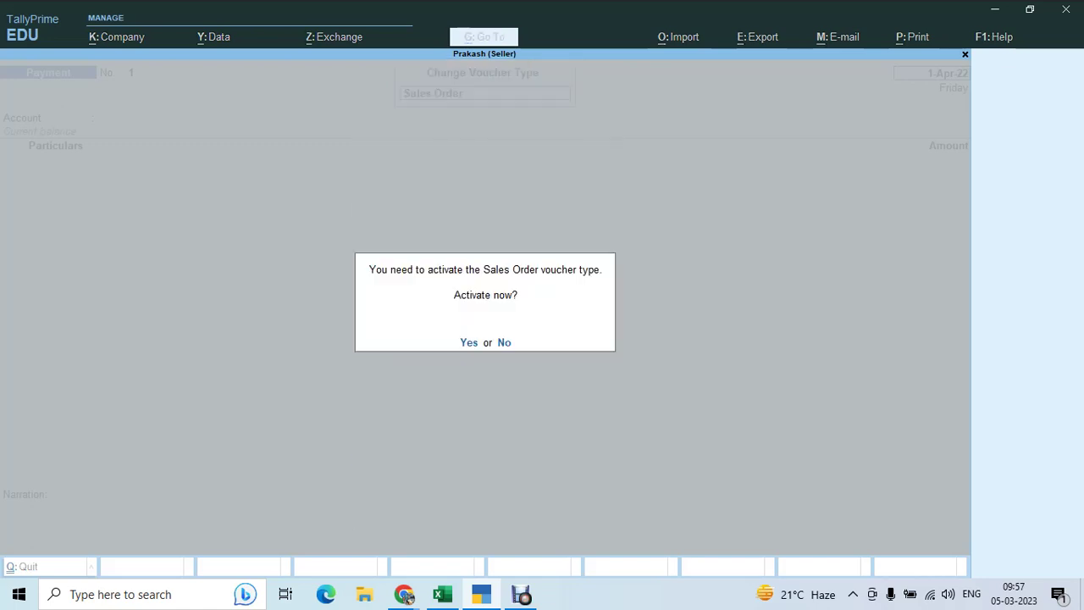
key("y")
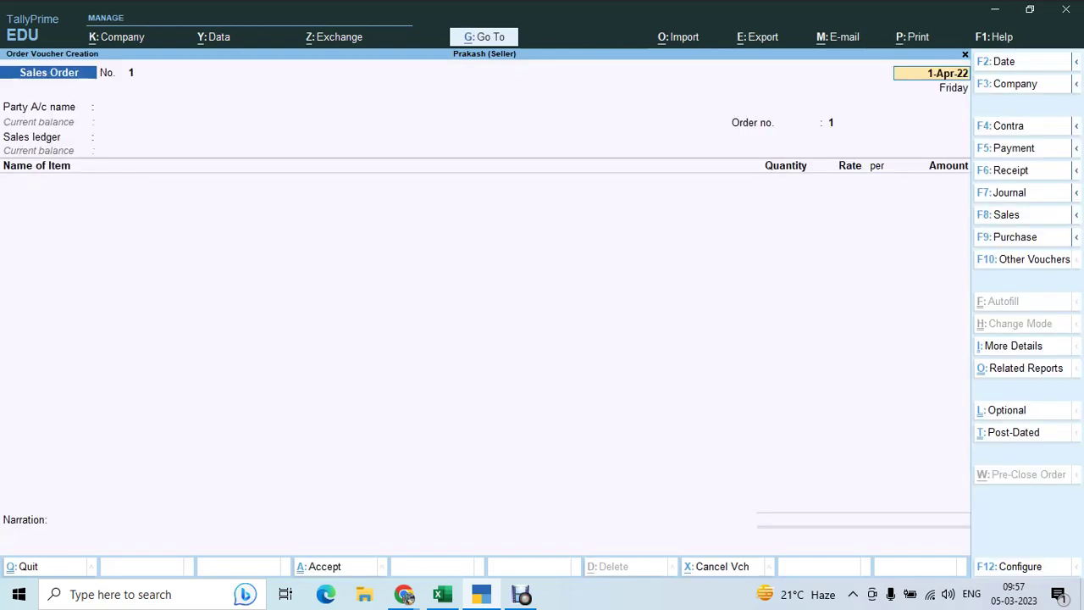
Step: Keep the sales order date, start a new party ledger, check the Excel plan, and name the ledger after the buyer
key("Return")
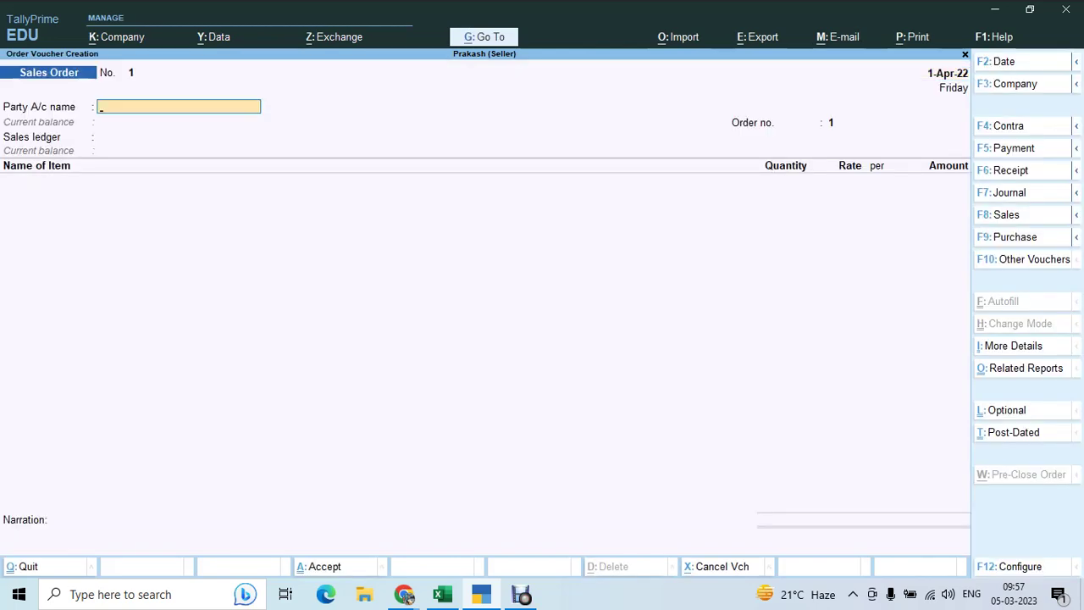
key("alt")
key("alt+c")
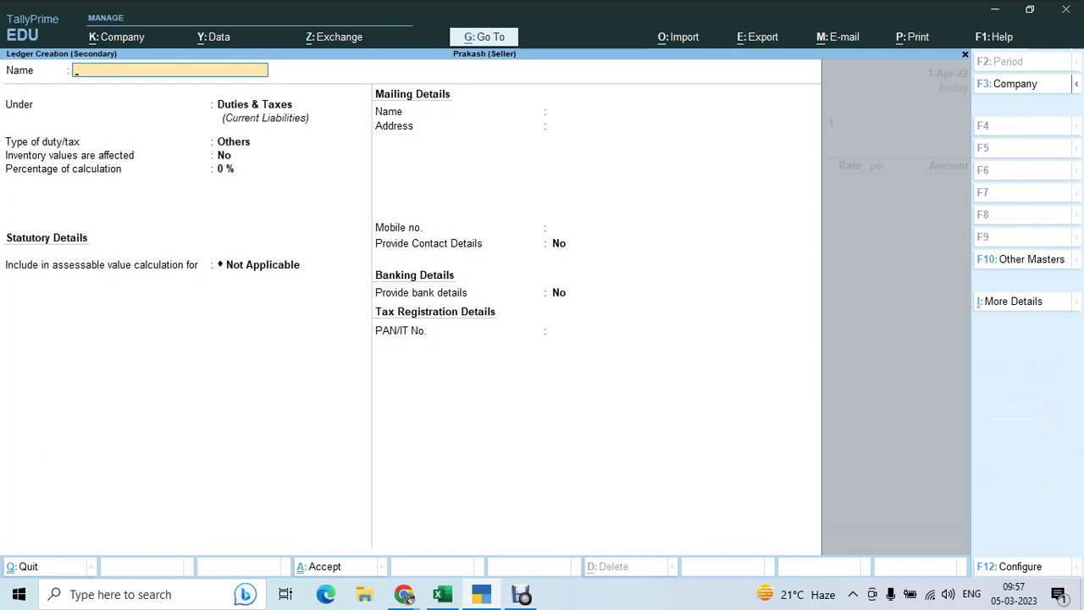
key("alt+Tab")
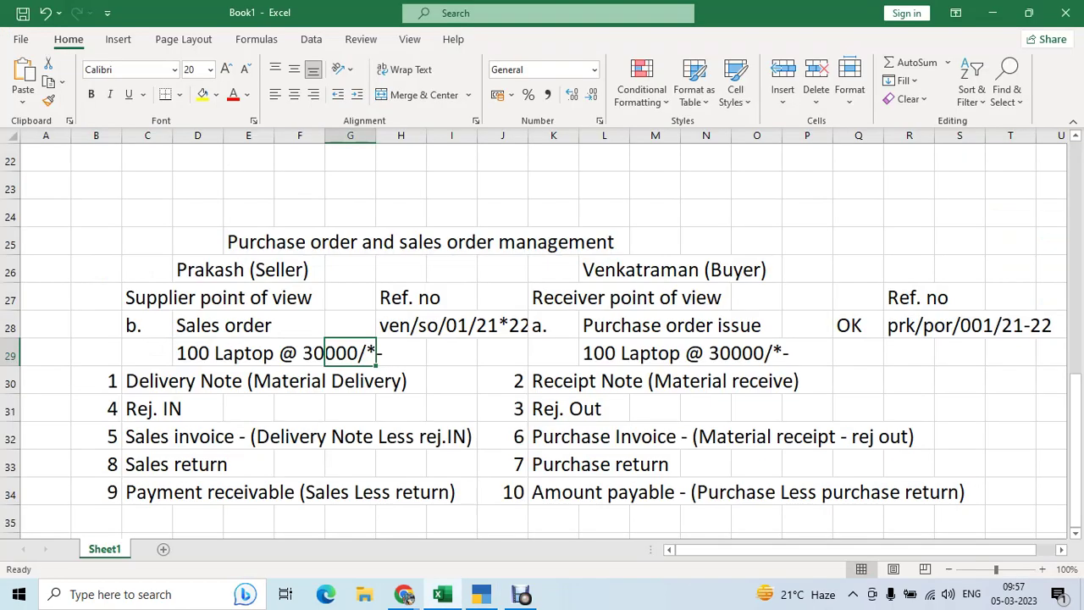
key("alt+Tab")
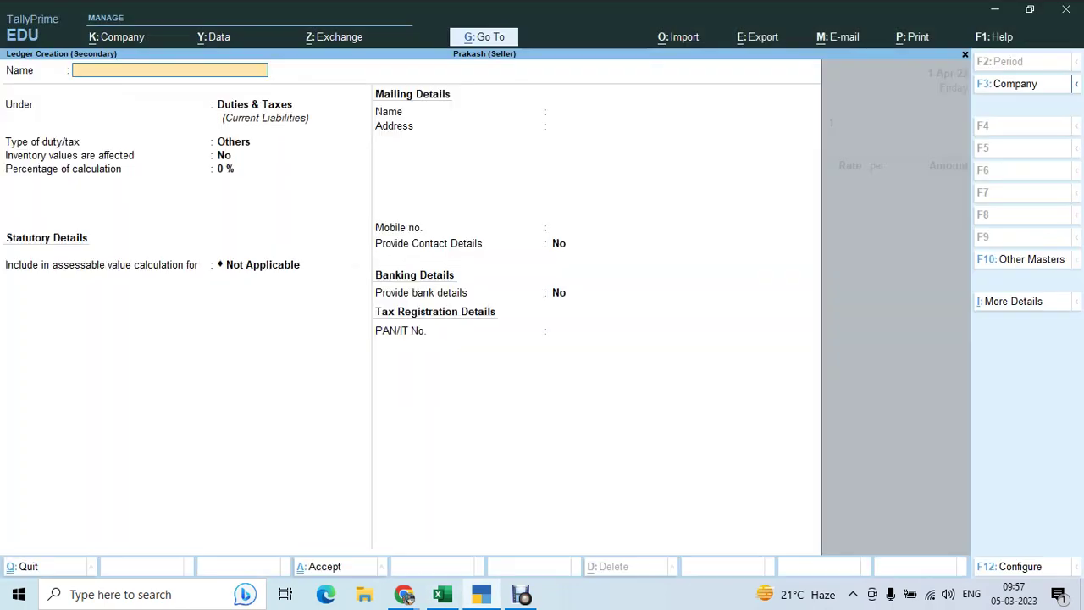
type("VENKAT")
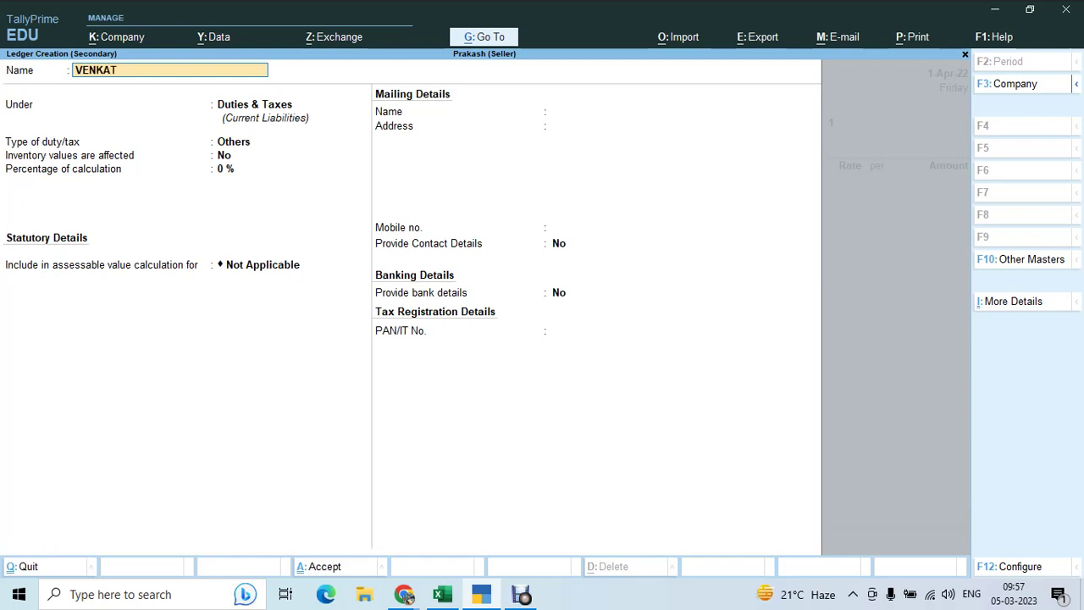
type("RAMN")
key("Return")
Step: Place the buyer's ledger under Sundry Debtors with a default credit period of 30 days and save it
type("SUN")
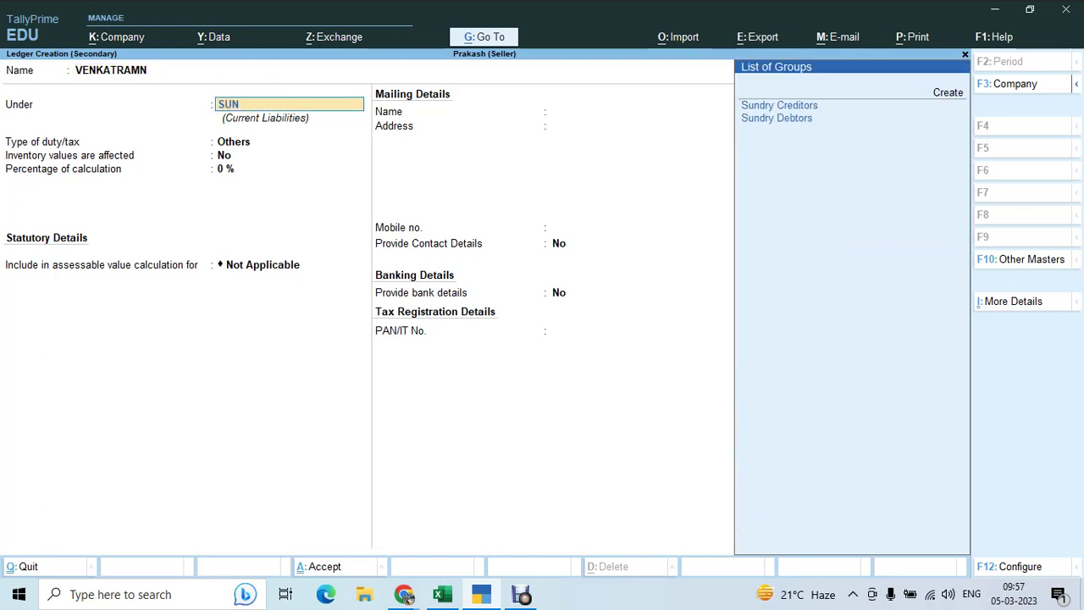
key("Down")
key("Return")
key("Return")
type("30")
key("Return")
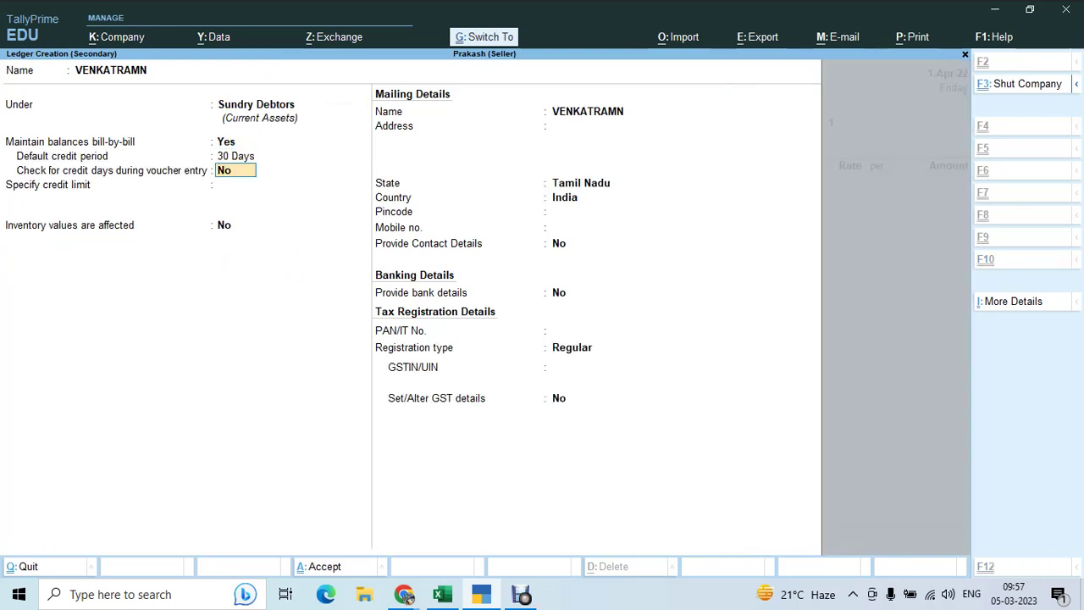
key("ctrl+a")
key("ctrl+a")
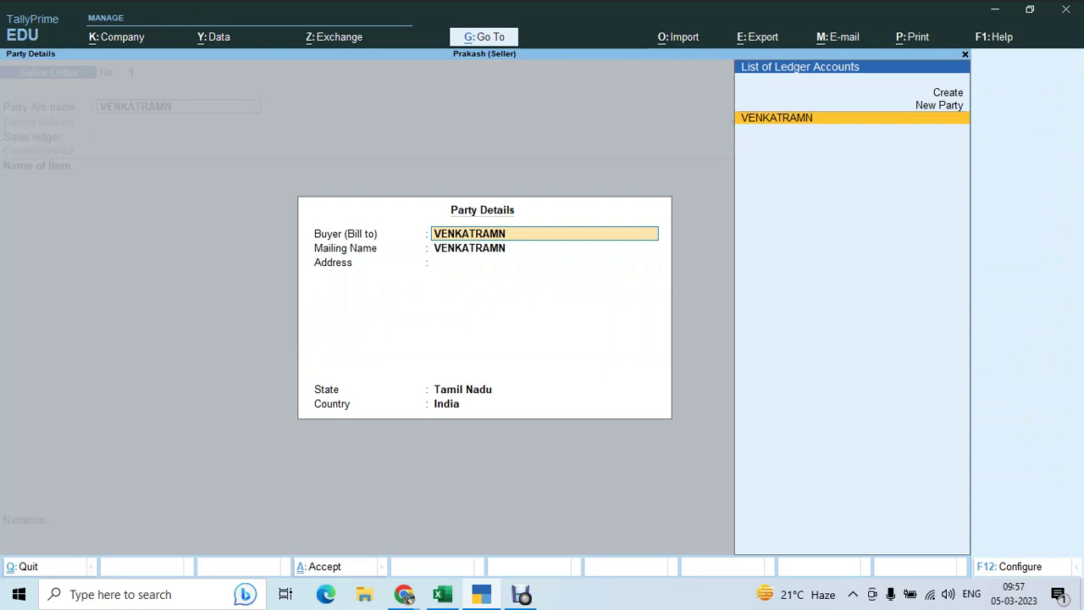
Step: Accept the buyer's party details and enter the purchase order reference as the sales order's order number
key("ctrl+a")
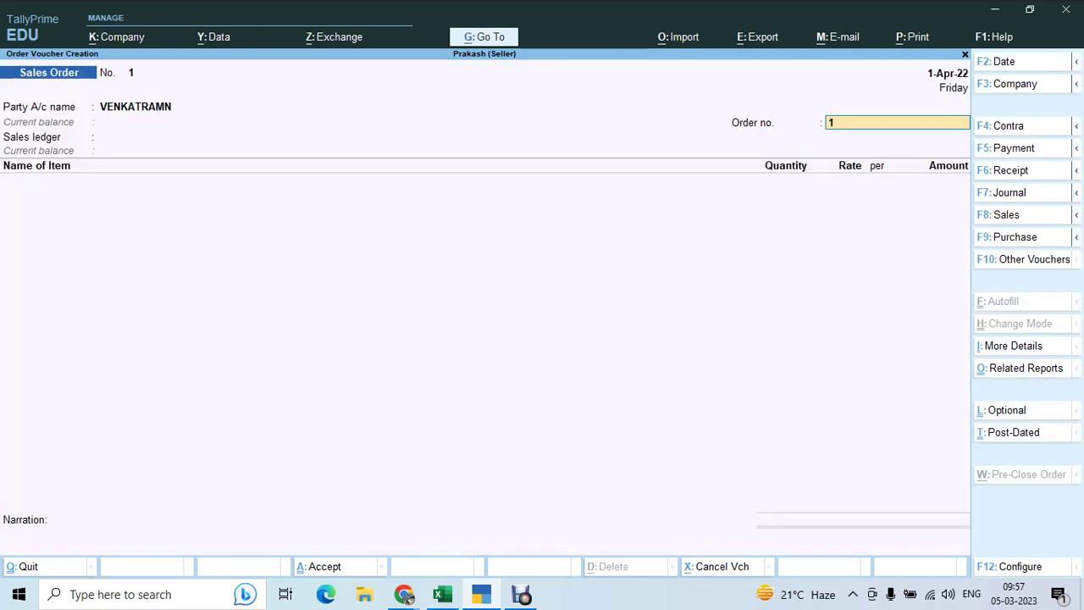
key("ctrl+alt+v")
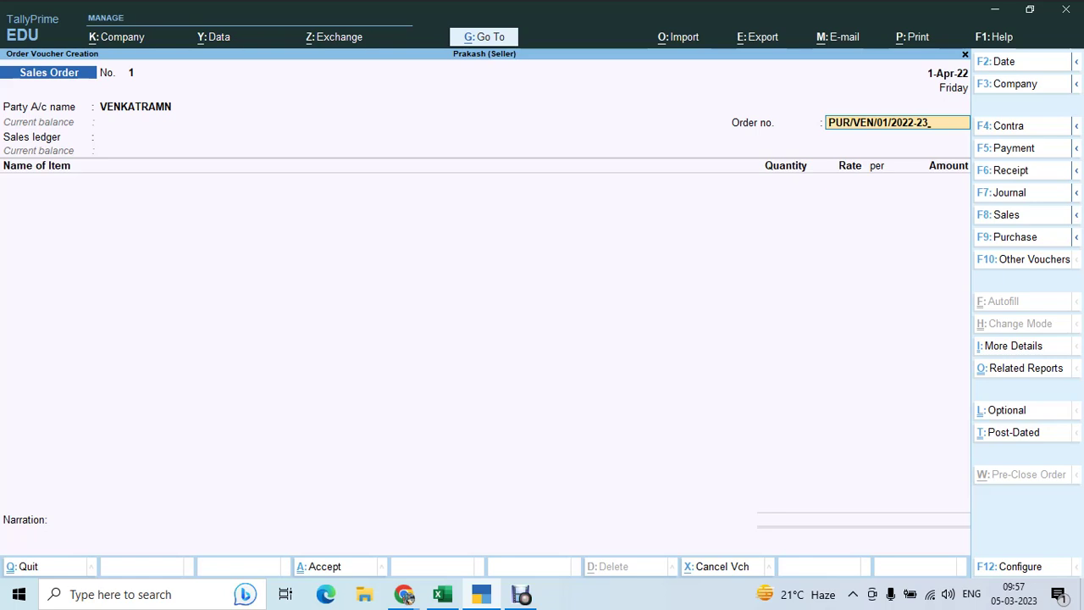
key("Return")
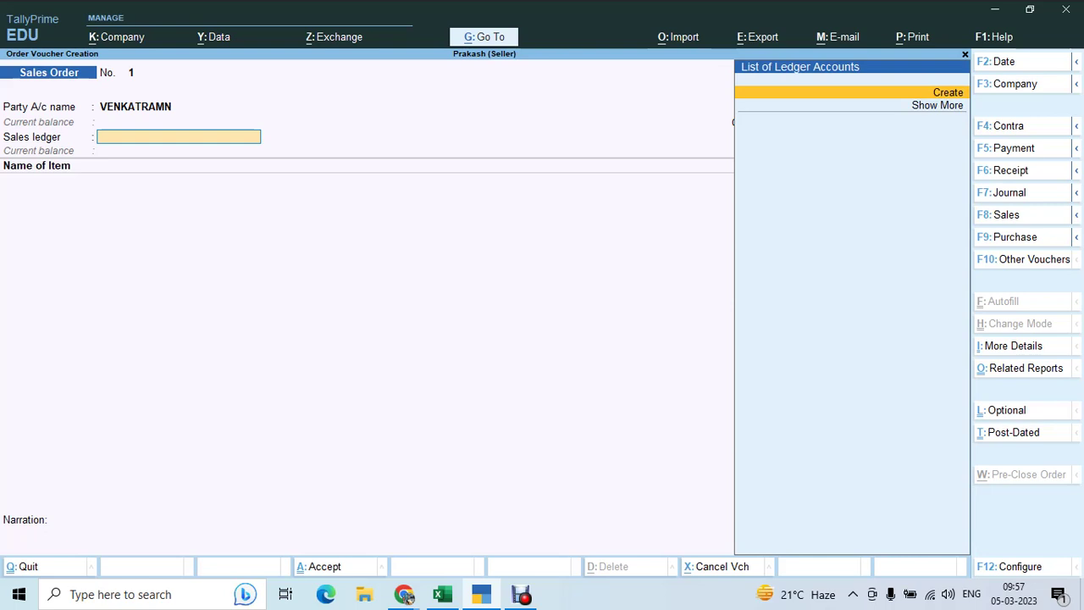
Step: Create the sales ledger GST LOCAL SALES under Sales Accounts, with GST Applicable and Goods as the type of supply
key("alt+c")
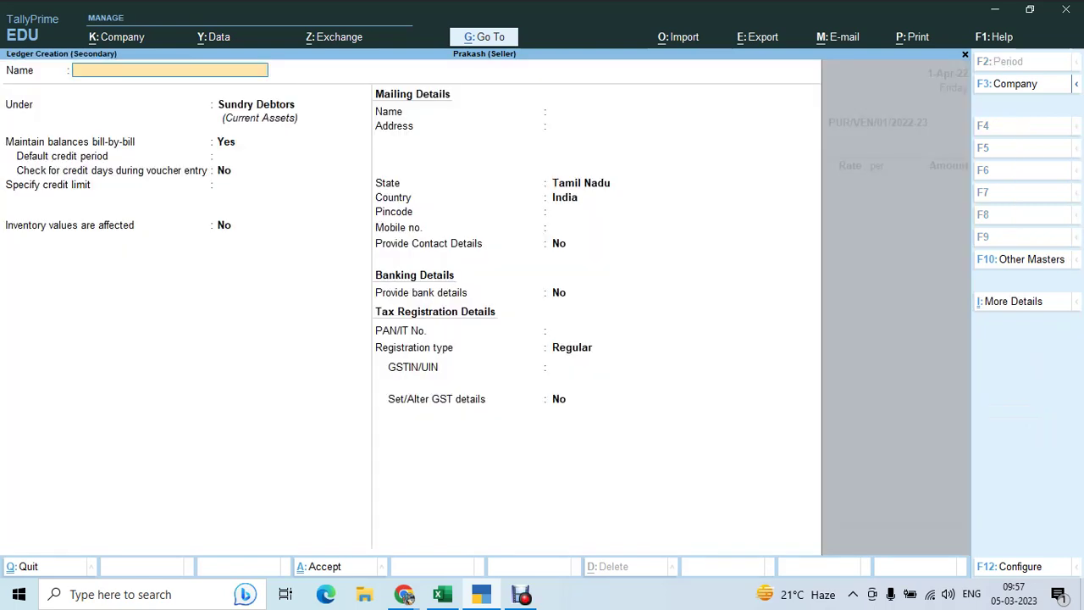
type("GST LOCAL SALES")
key("Return")
type("Sa")
key("Return")
key("Return")
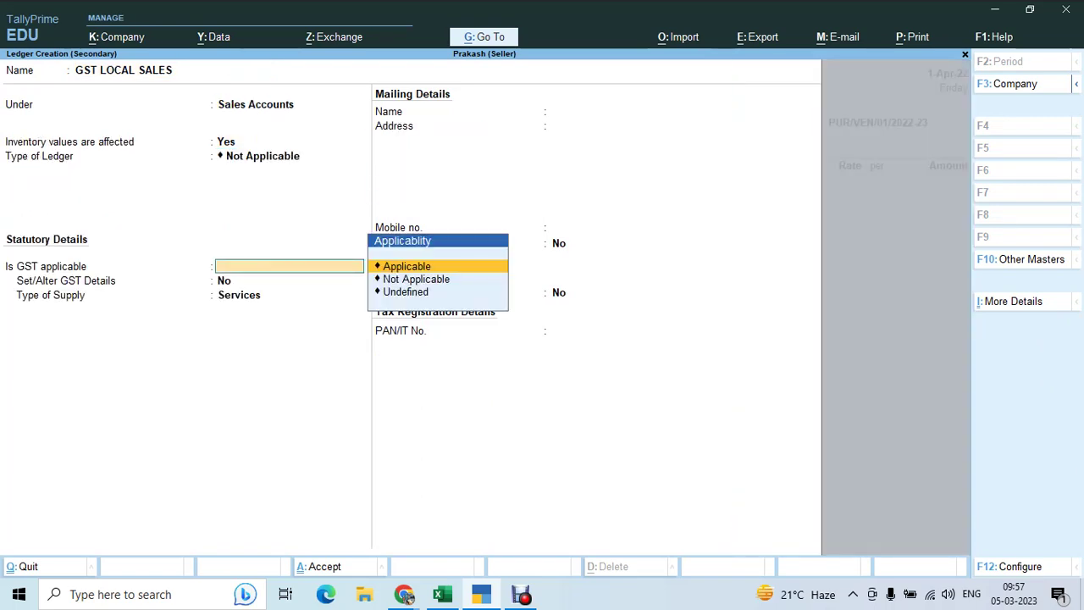
key("Return")
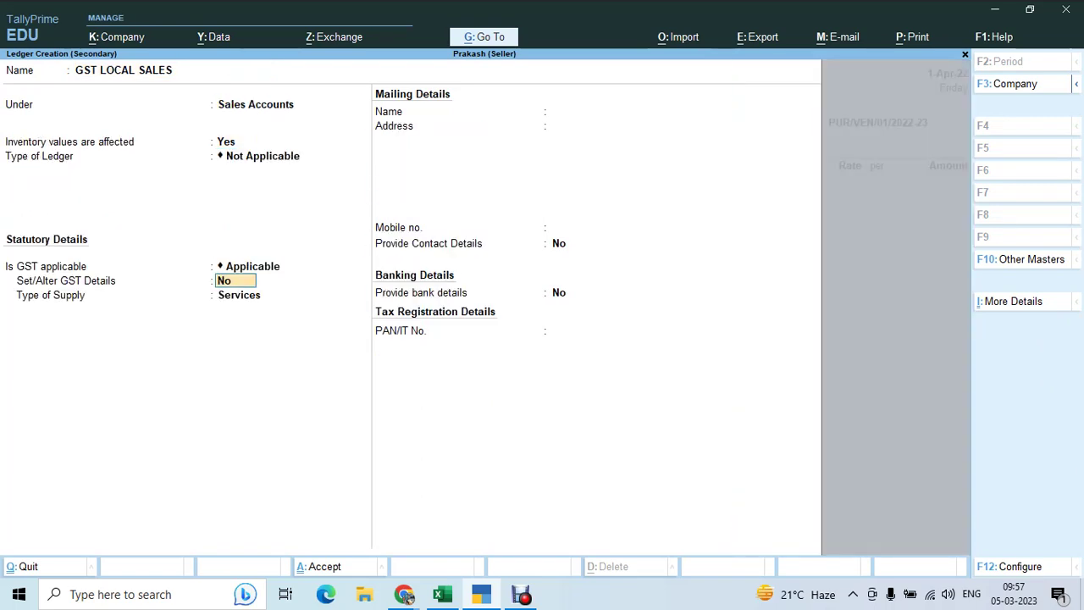
key("Return")
key("Up")
key("Return")
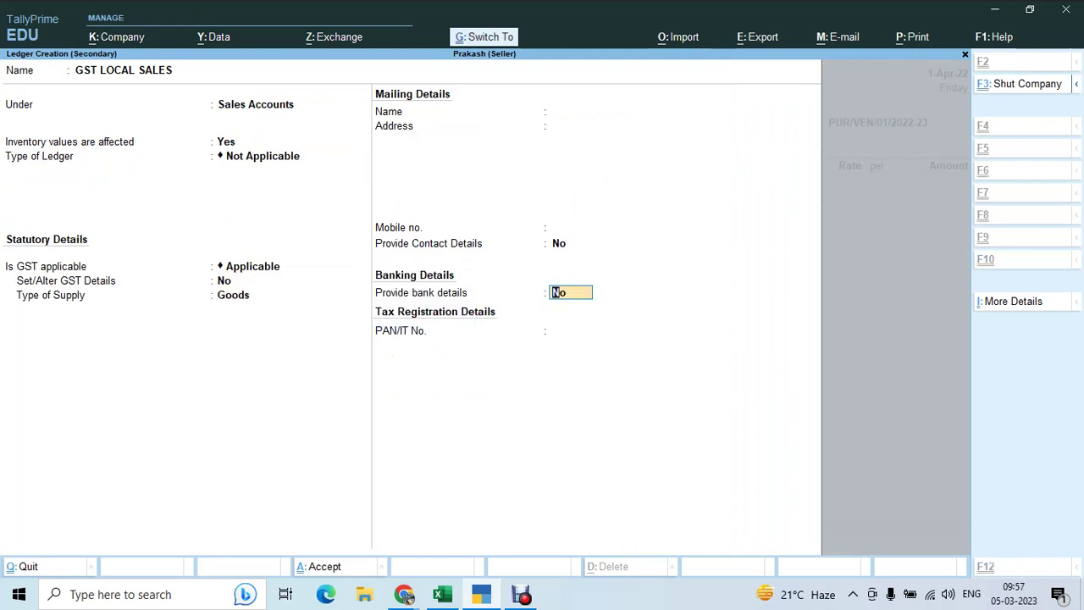
key("ctrl+a")
Step: Create a stock item named LAPTOP under the Primary group
key("alt+c")
type("LAPTOP")
key("Return")
key("Return")
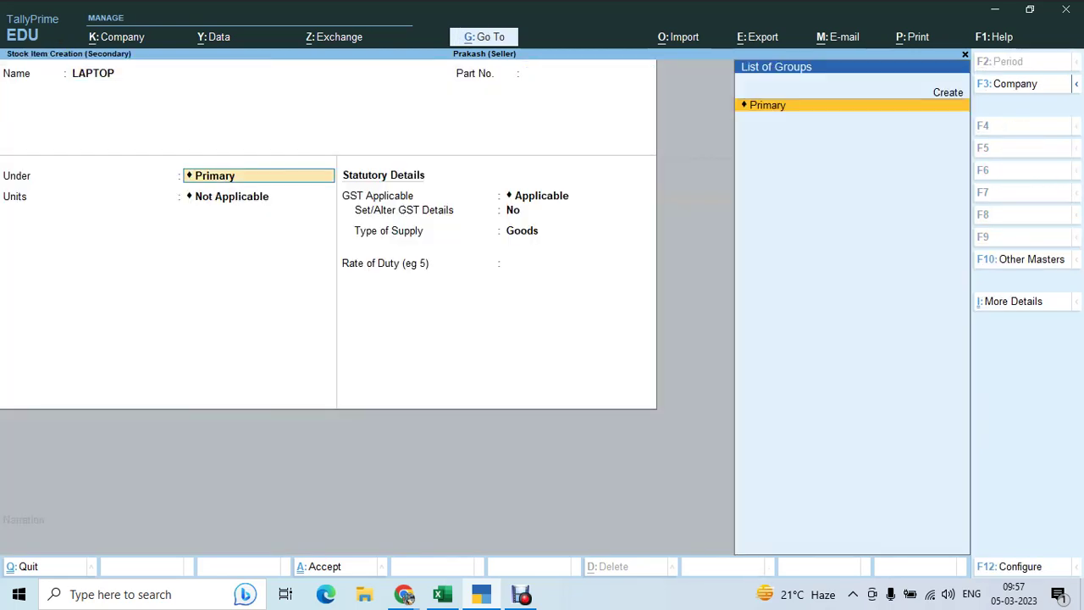
key("Return")
Step: Create the unit NOS with quantity code NOS-NUMBERS and assign it to the LAPTOP item
key("alt+c")
type("NOS")
key("Return")
key("Return")
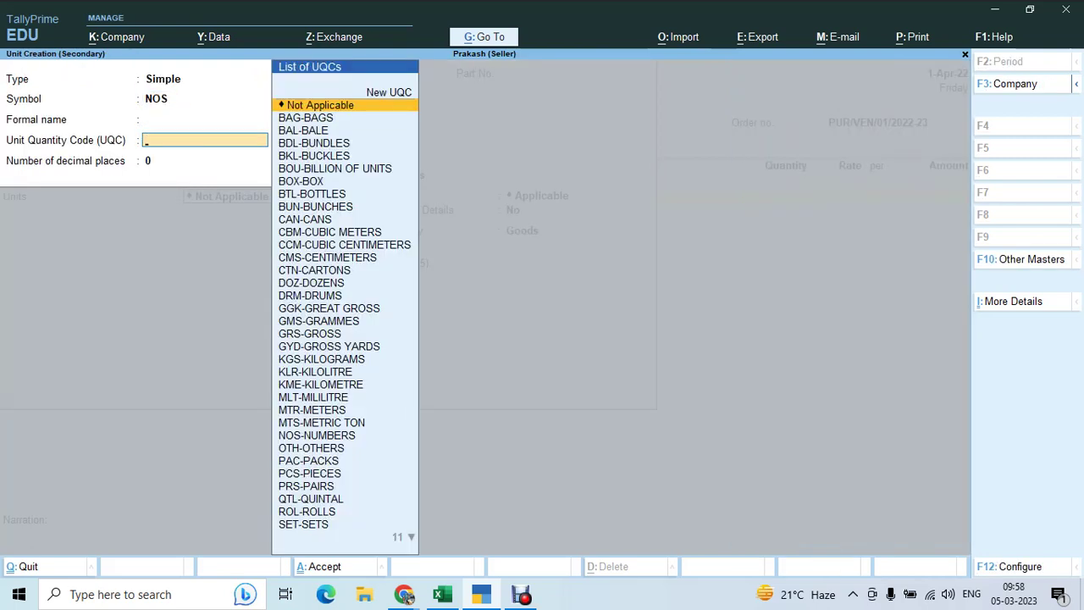
type("no")
key("Return")
key("ctrl+a")
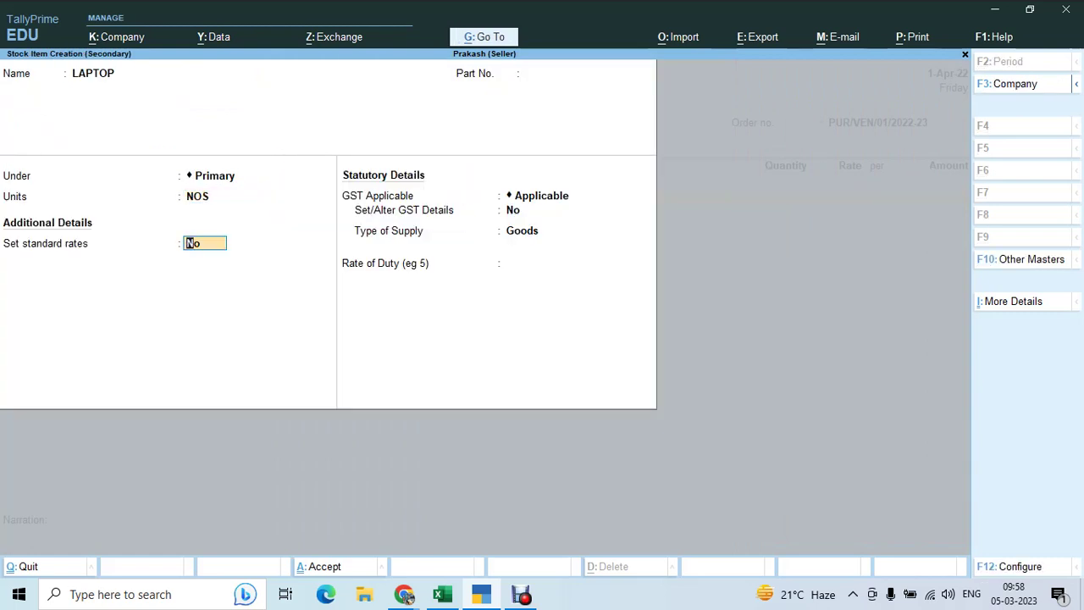
Step: Enable standard rates for the LAPTOP item and enter a cost of 28,000 and a selling price of 30,000
key("y")
type("28,000")
key("Return")
key("Return")
type("30000")
key("Return")
key("Return")
key("Return")
key("Return")
Step: Enable GST details for the LAPTOP item, with HSN/SAC 8572 and taxability set to Taxable
key("y")
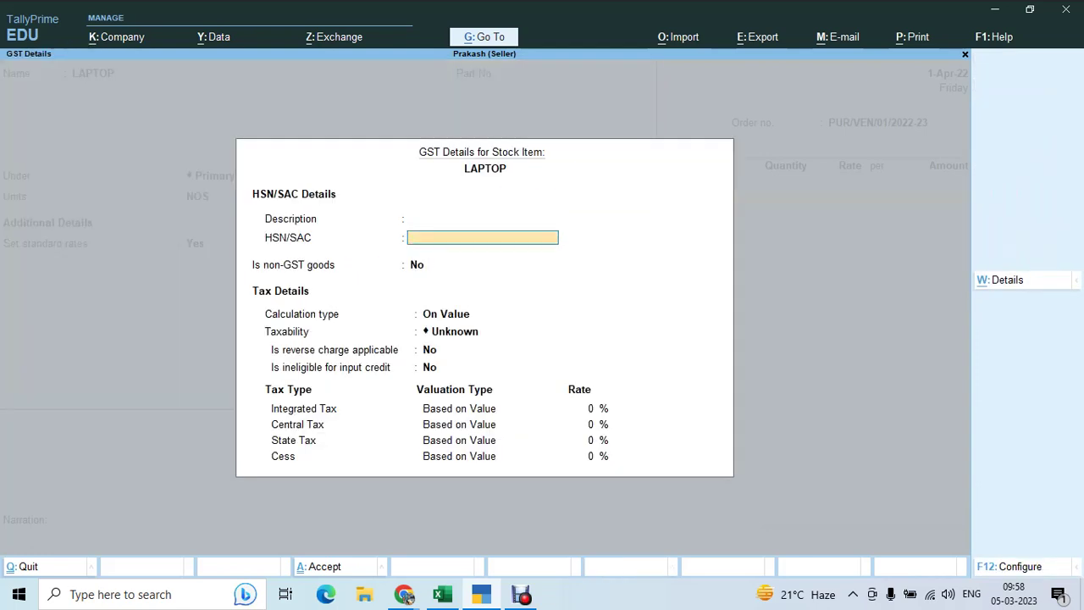
type("8572")
key("Return")
key("Return")
key("Return")
key("Down")
key("Down")
key("Down")
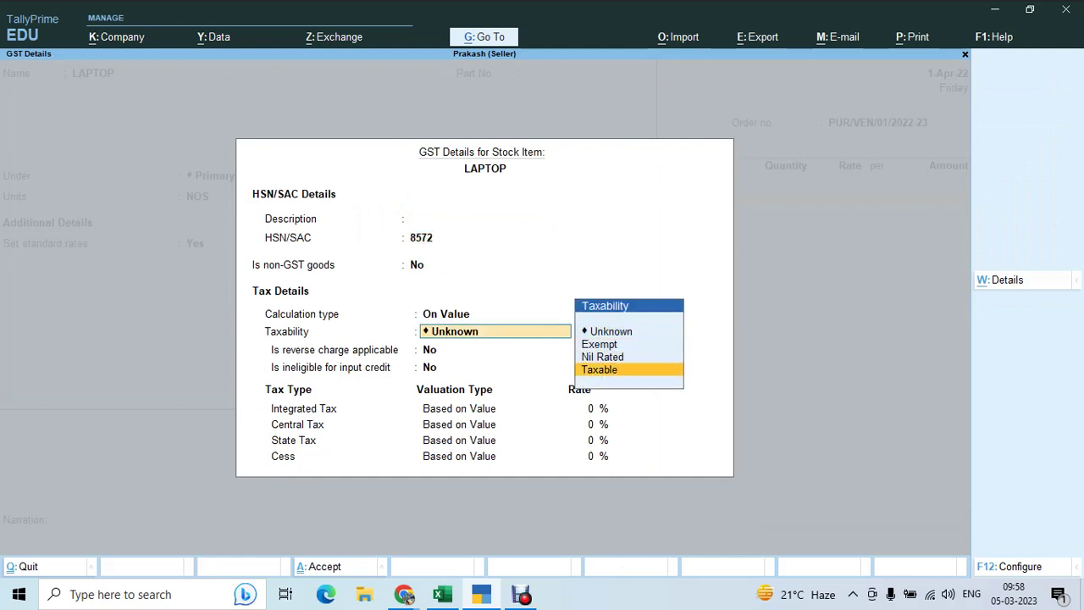
key("Return")
Step: Set the item's integrated tax rate to 18%, accept the GST details, and save the LAPTOP stock item
key("Return")
key("Return")
type("18")
key("Return")
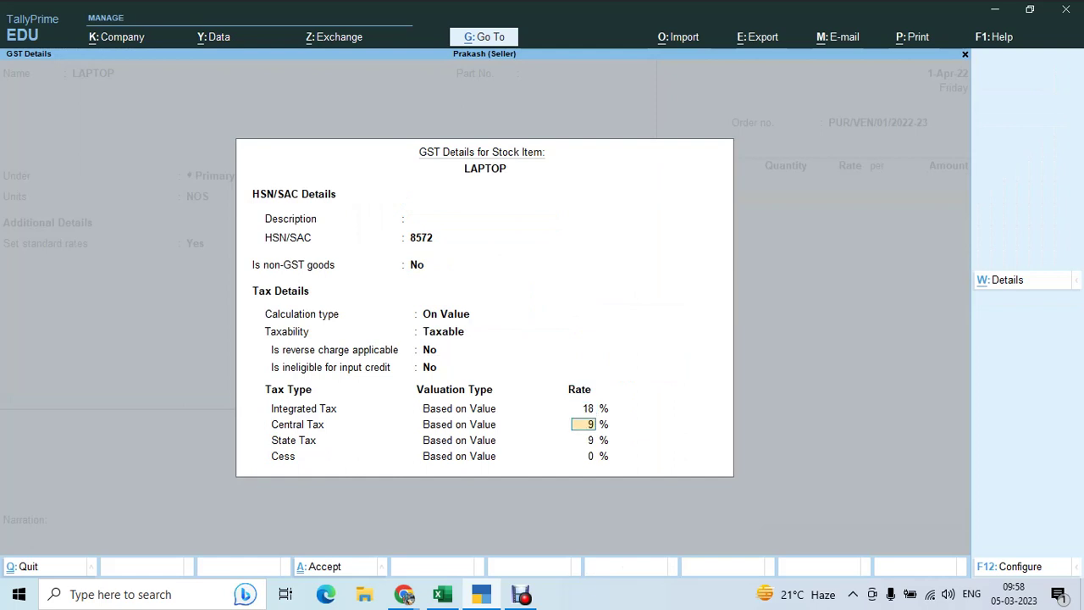
key("ctrl+a")
key("Return")
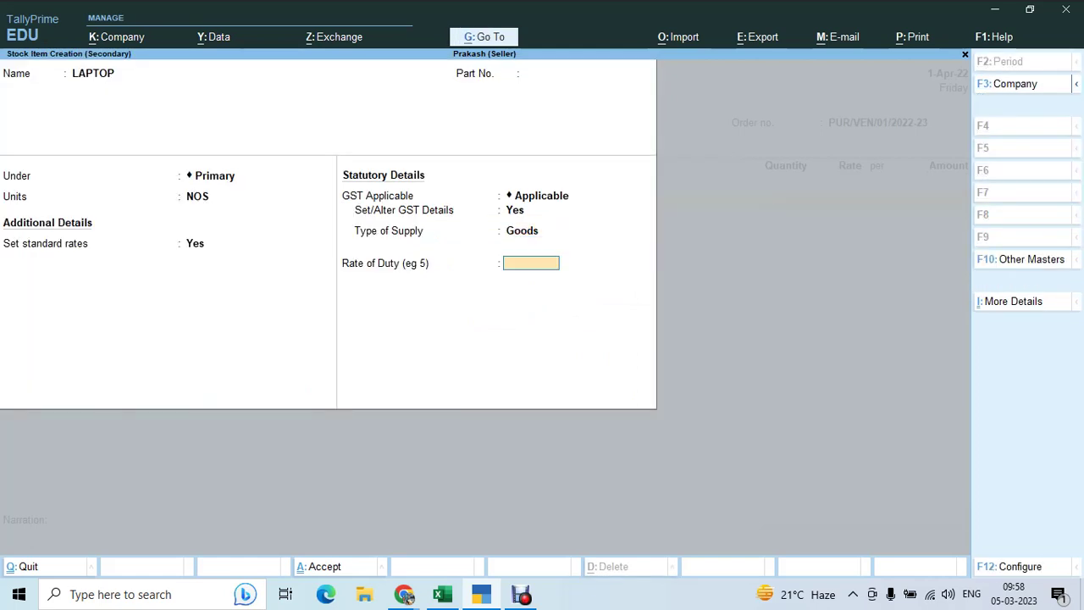
key("ctrl+a")
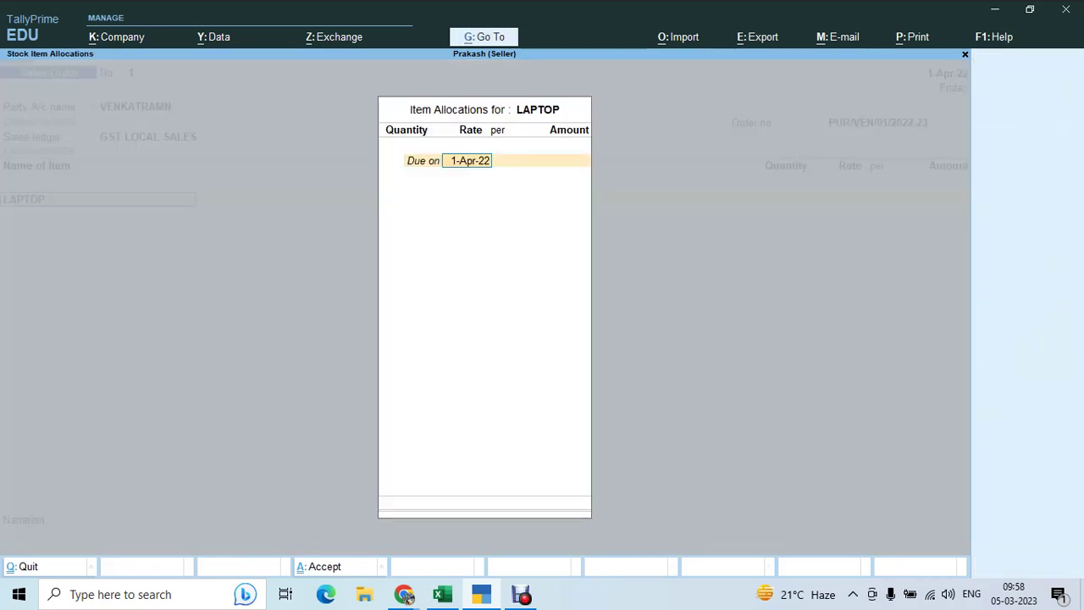
Step: Allocate 100 NOS of LAPTOP at 30,000 with a due date of 30 days and accept the item line
type("10")
key("Return")
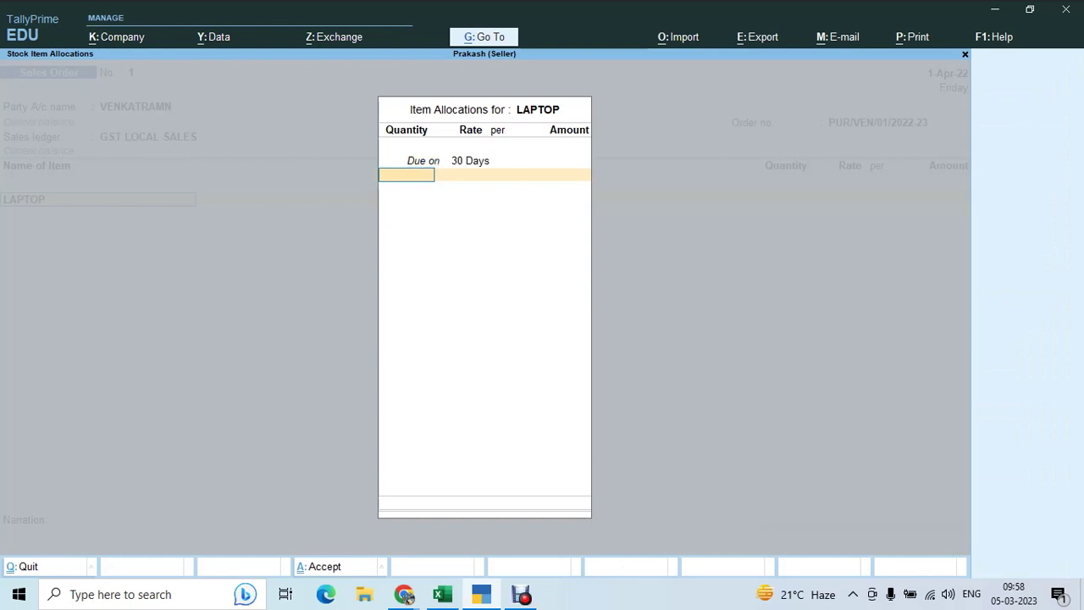
key("Return")
key("Return")
key("Return")
key("Return")
key("Return")
key("Return")
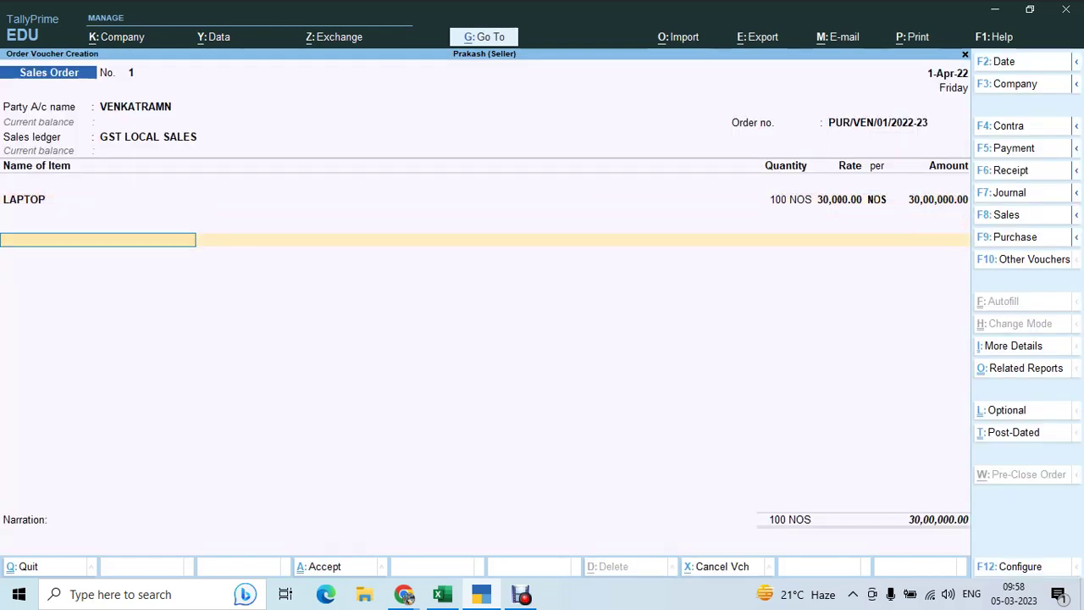
Step: Create the tax ledger OUTPUT CGST under Duties & Taxes, with duty type GST and tax type Central Tax
key("alt+c")
type("OUTPUT CGST")
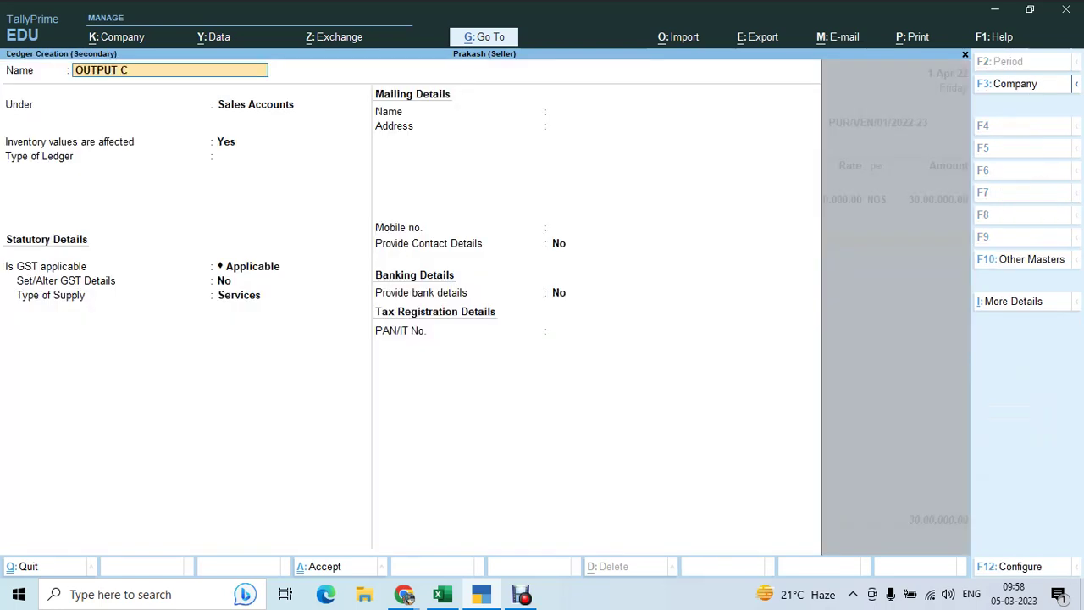
key("Return")
type("DUT")
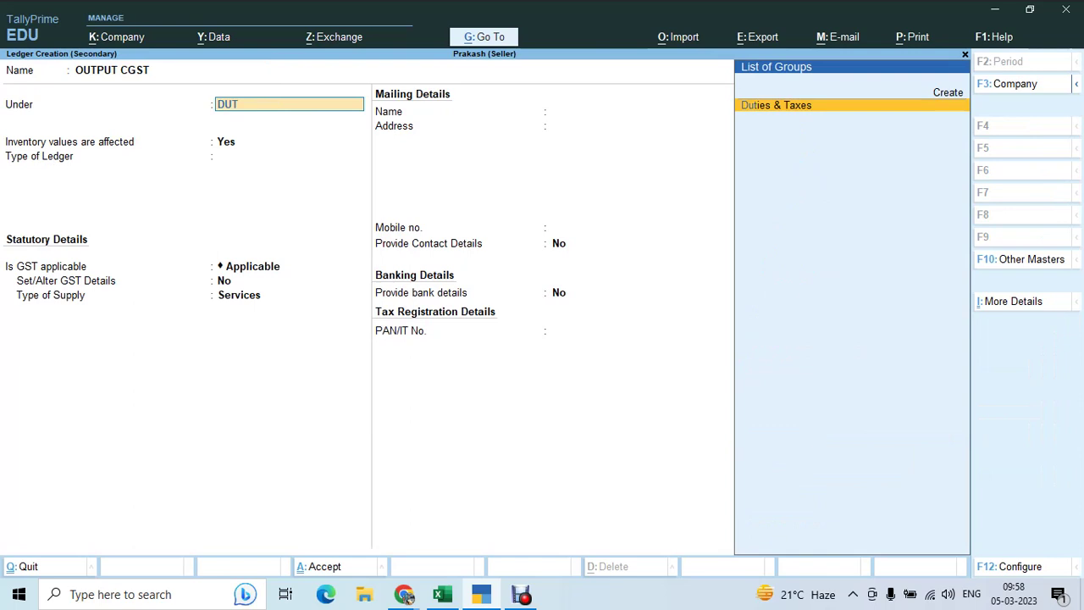
key("Return")
key("Up")
key("Return")
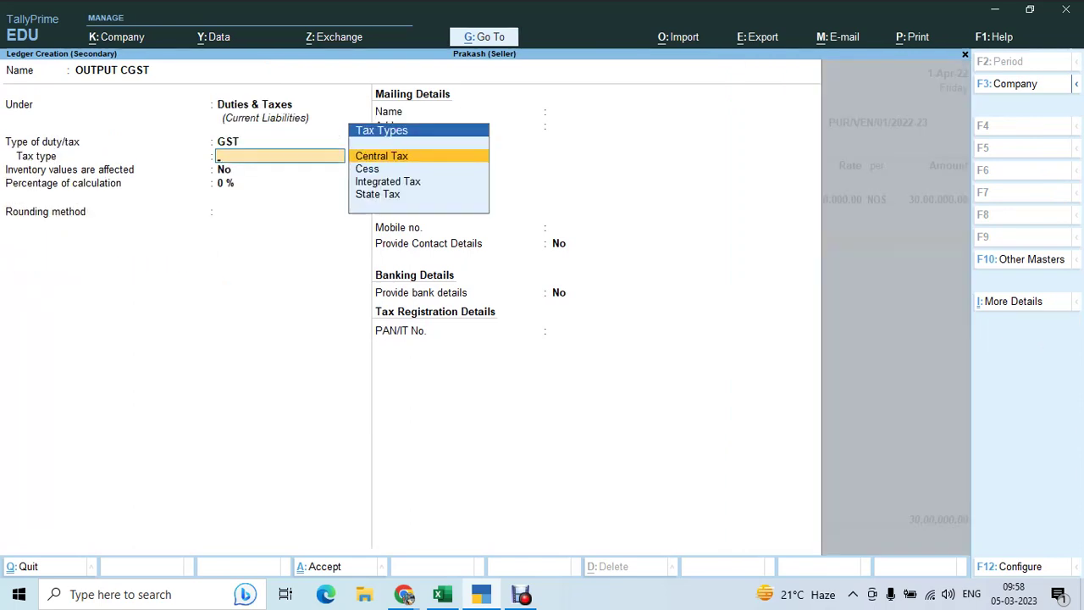
key("Return")
key("ctrl+a")
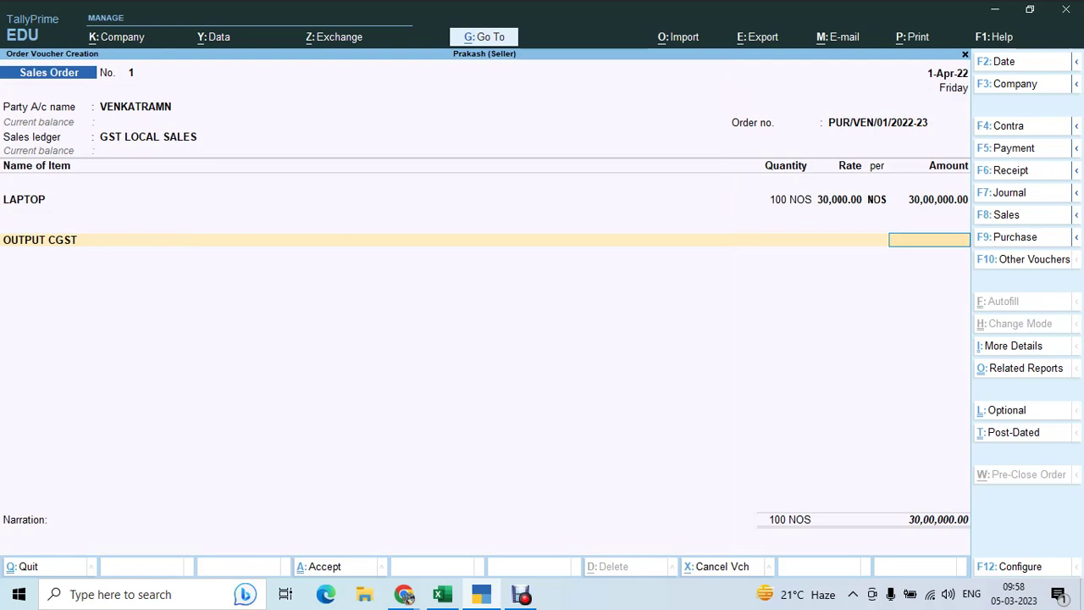
Step: Return to the LAPTOP line of the sales order and open its stock item for alteration
key("Up")
key("Up")
key("Up")
key("Up")
key("Up")
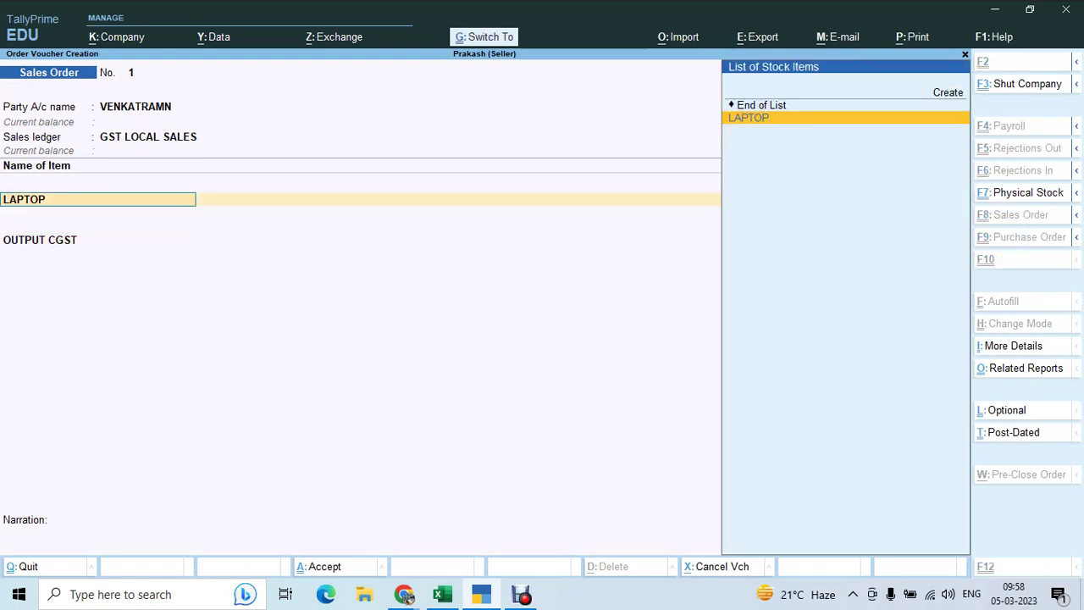
key("ctrl+Return")
Step: Reopen the LAPTOP item's GST details and enter HSN/SAC 85
key("Return")
key("Return")
key("Return")
key("Return")
key("Return")
key("Return")
key("y")
key("Return")
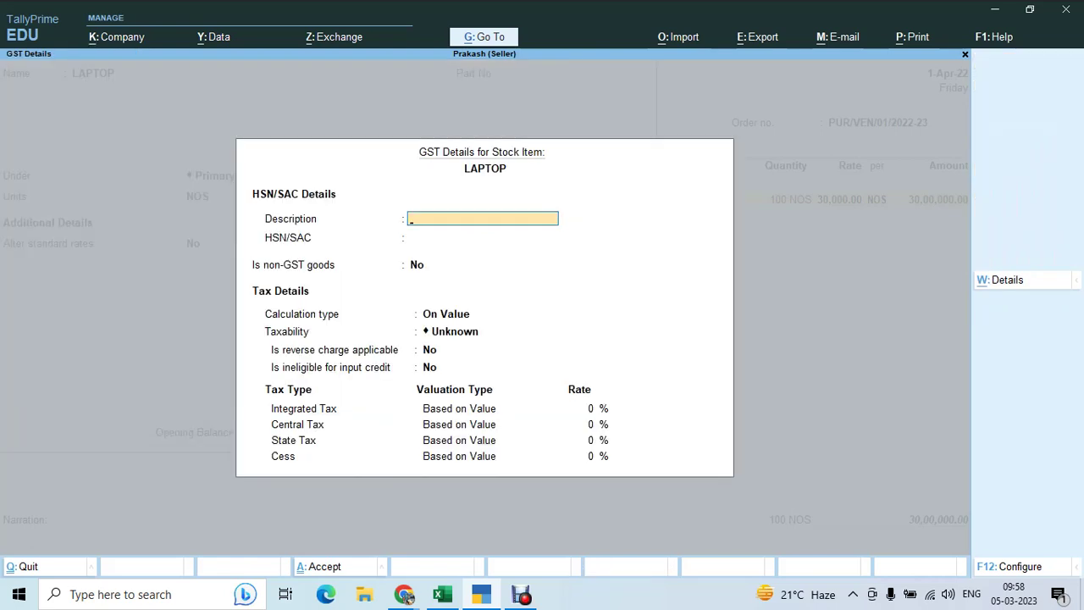
key("Return")
type("85")
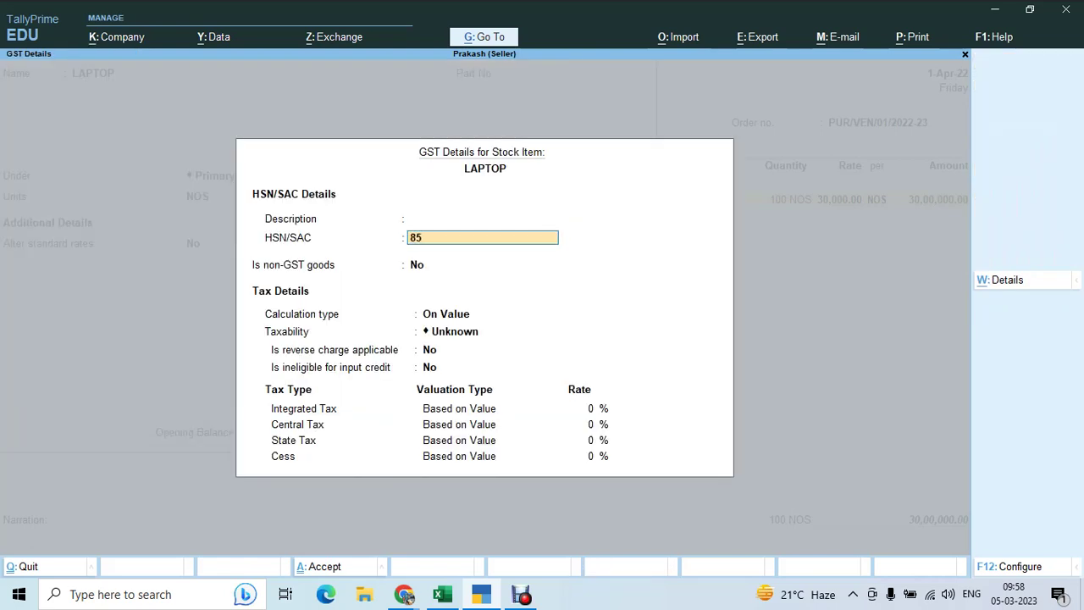
key("Return")
Step: Set the item's taxability to Taxable and integrated tax to 18%, and save the altered LAPTOP stock item
key("Return")
key("Return")
key("Down")
key("Down")
key("Down")
key("Return")
key("Return")
key("Return")
type("18")
key("Return")
key("ctrl+a")
key("Return")
key("ctrl+a")
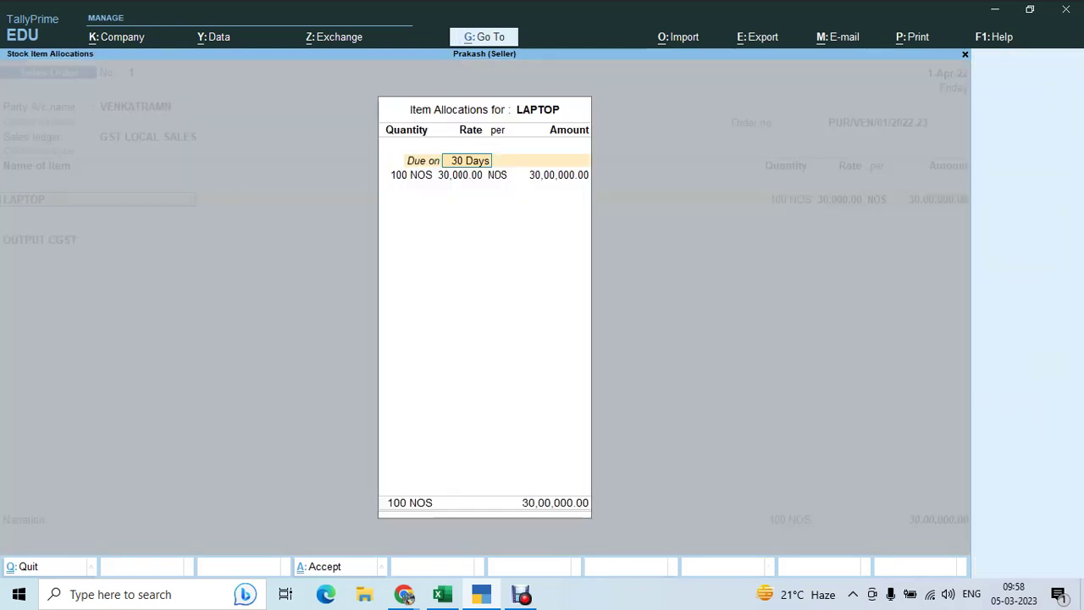
Step: Accept the existing LAPTOP allocation and line values again, and move on to the OUTPUT CGST amount
key("Return")
key("Return")
key("Return")
key("Return")
key("Return")
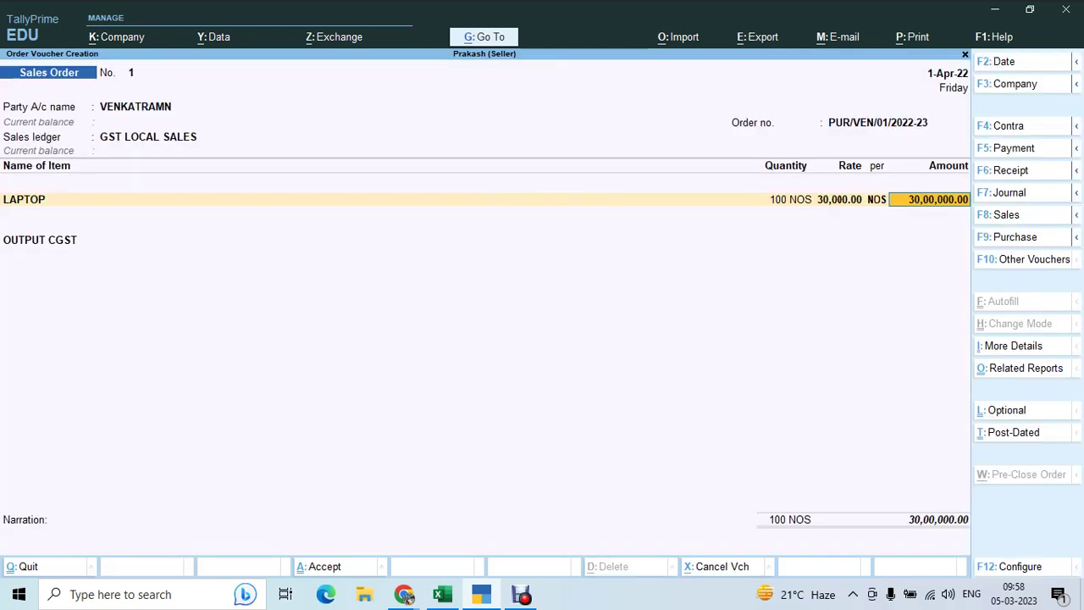
key("Return")
key("Return")
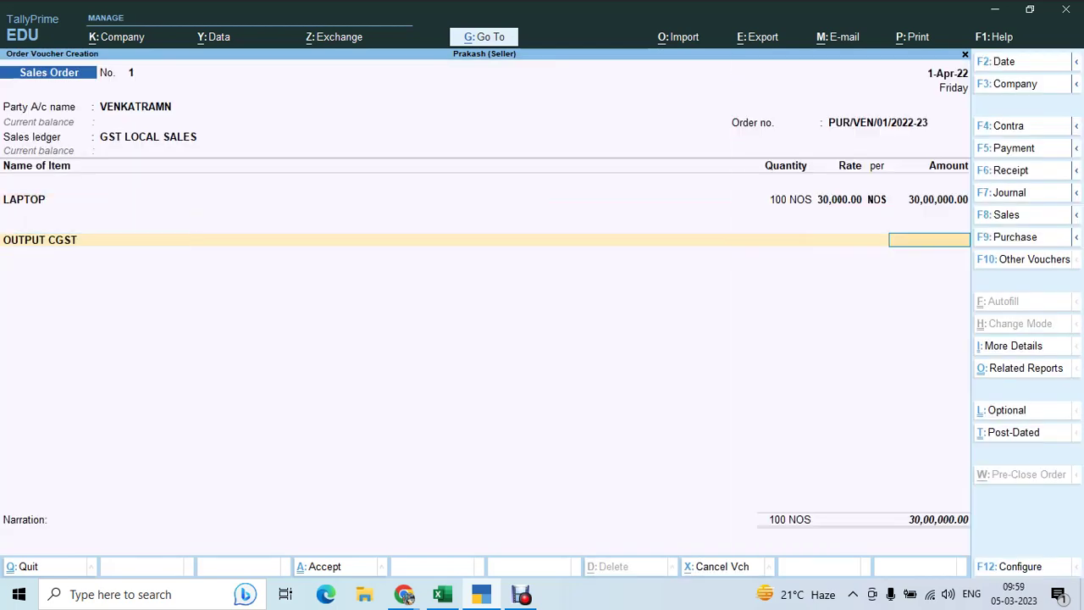
Step: Abandon the unsaved sales order and start again with a blank voucher
key("BackSpace")
key("BackSpace")
key("Escape")
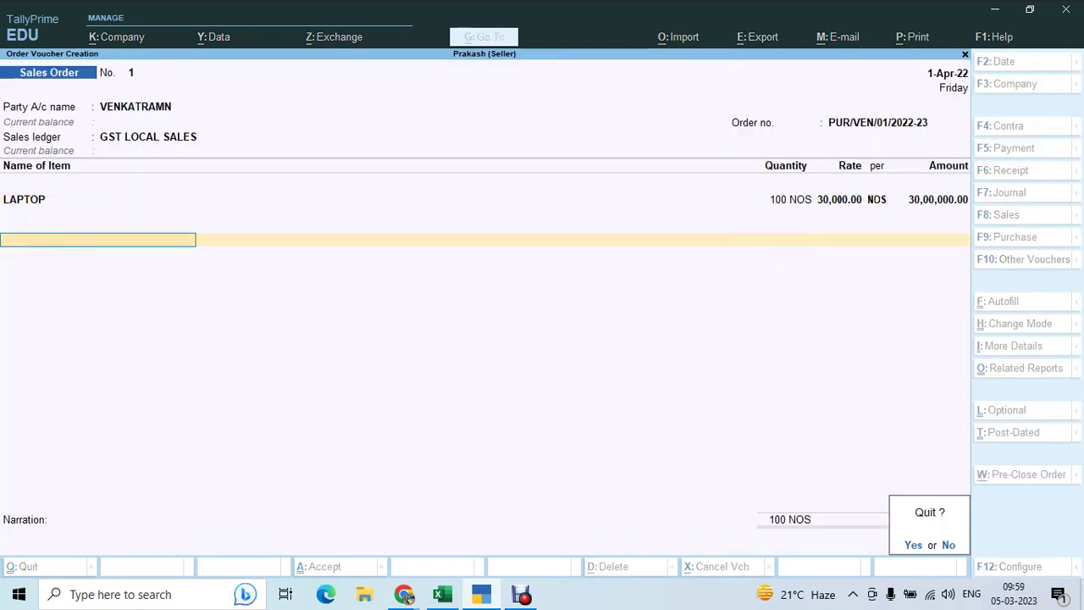
key("y")
key("Return")
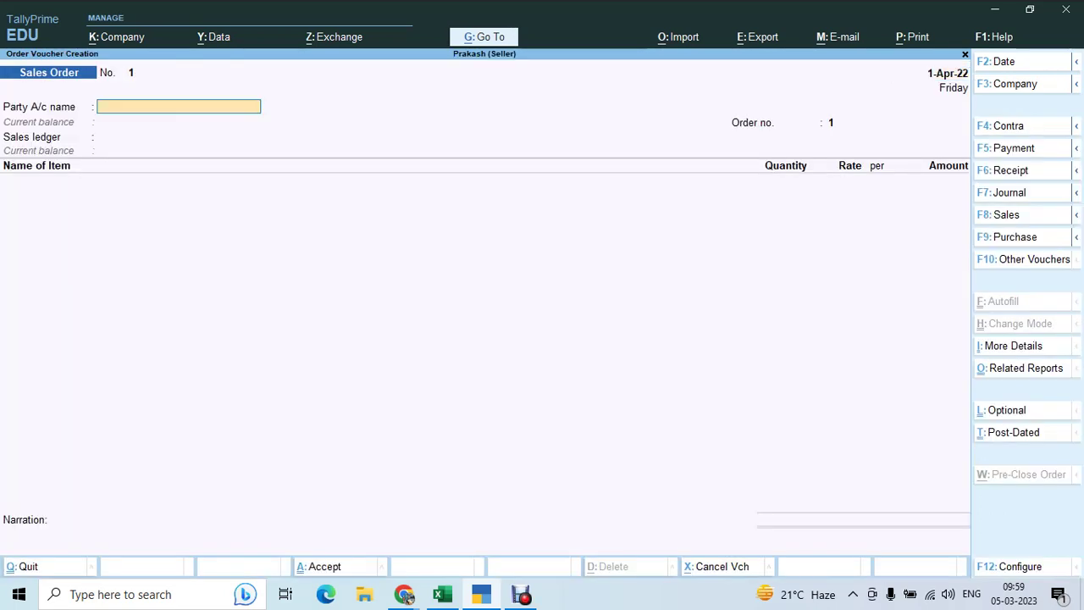
Step: Select the buyer's party ledger, paste the copied purchase order number, and use GST LOCAL SALES as the sales ledger
type("ve")
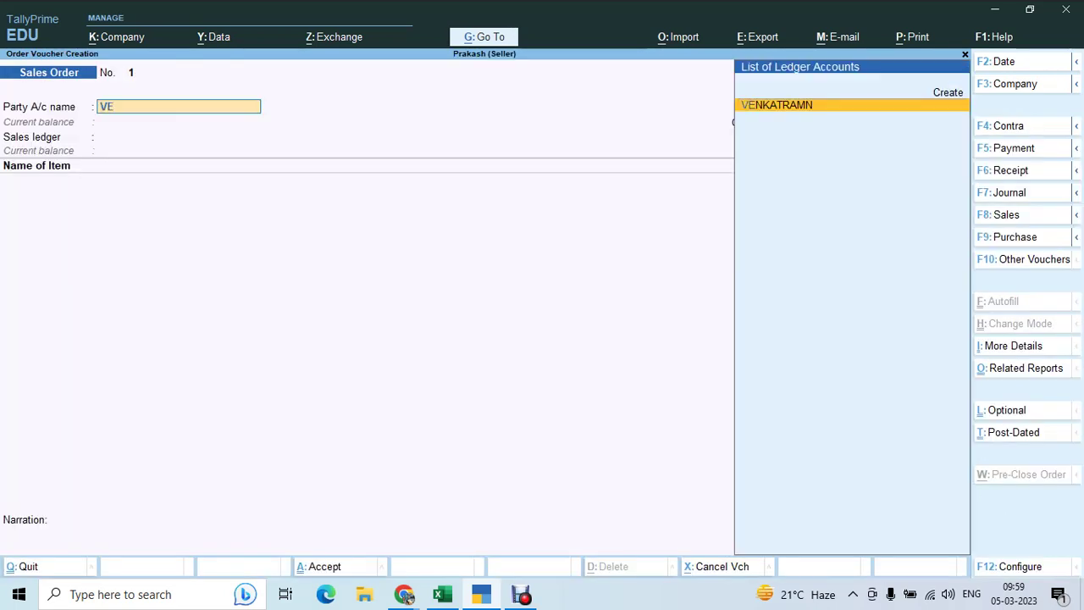
key("Return")
key("Escape")
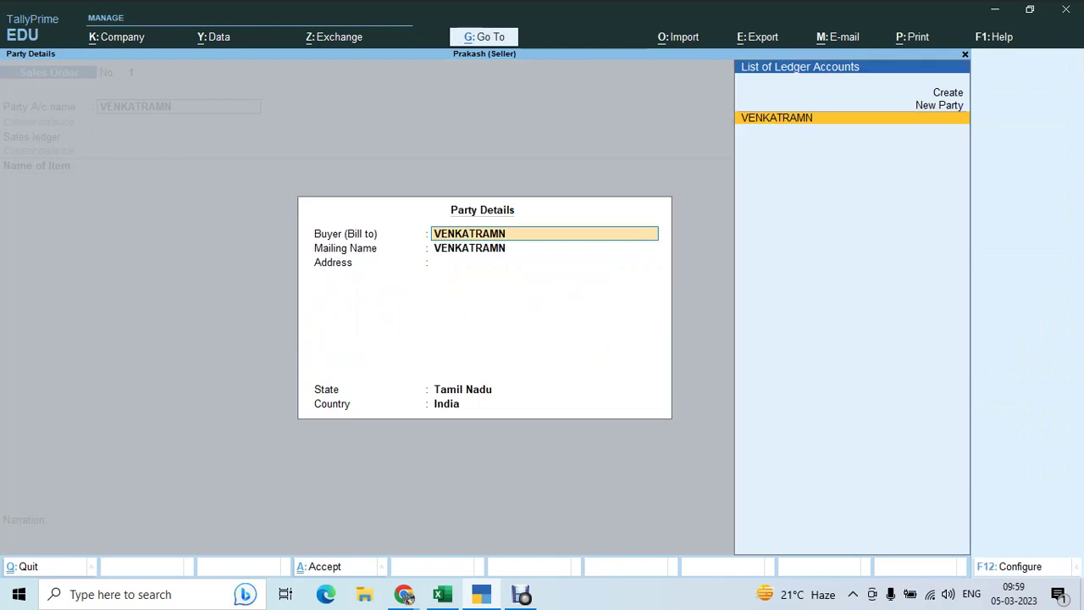
key("ctrl+a")
key("ctrl+v")
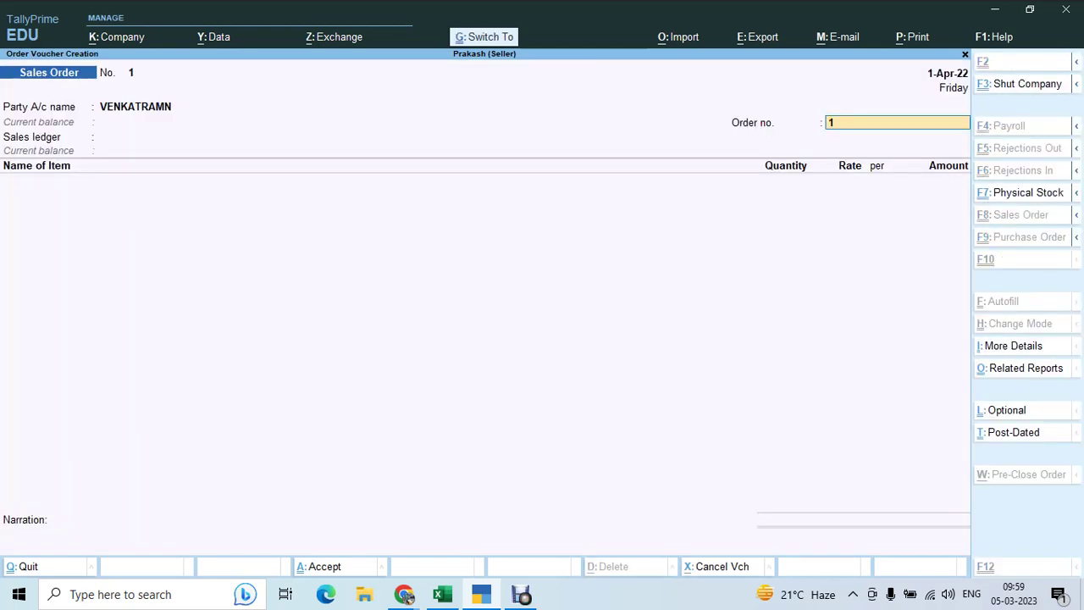
key("Return")
key("Return")
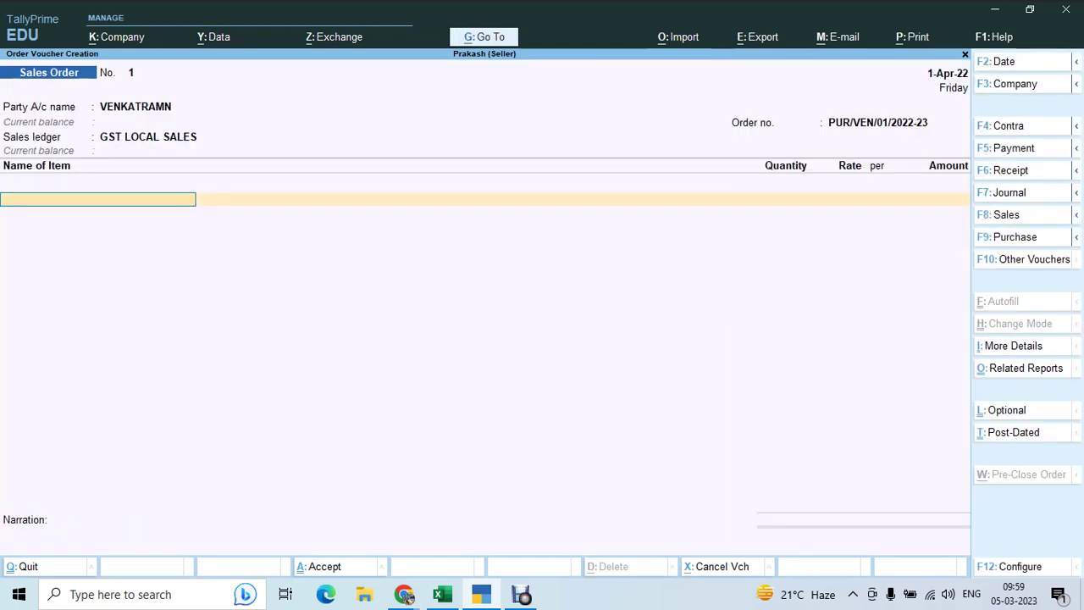
Step: Add 100 NOS of LAPTOP at a rate of 30,000, due in 30 days, and add the OUTPUT CGST ledger line
type("LA")
key("Return")
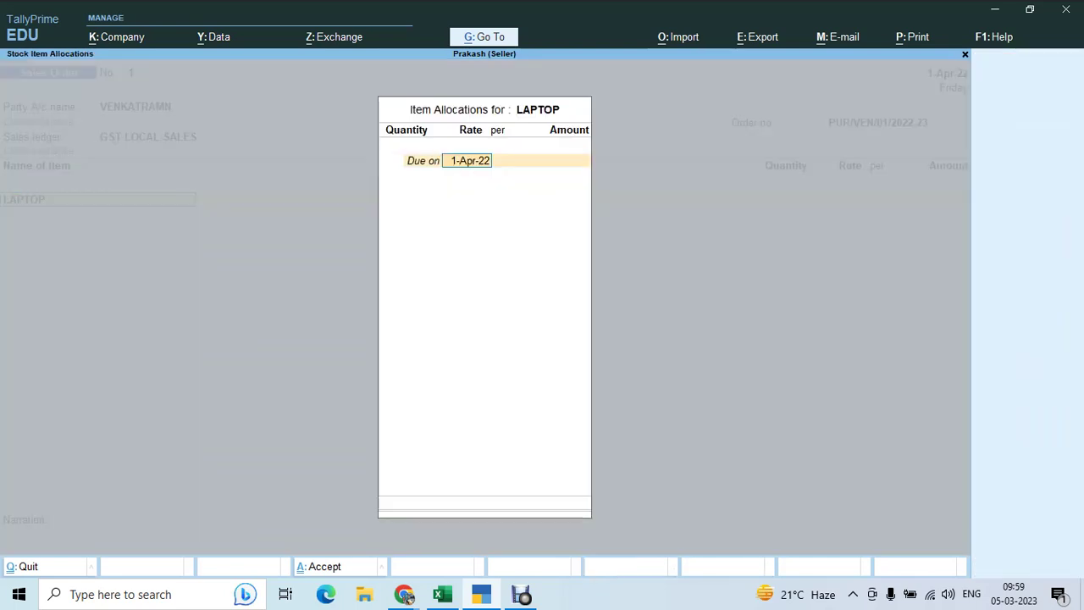
type("30")
key("Return")
type("100")
key("Return")
key("Return")
key("Return")
key("Return")
key("Return")
key("Return")
type("OUT")
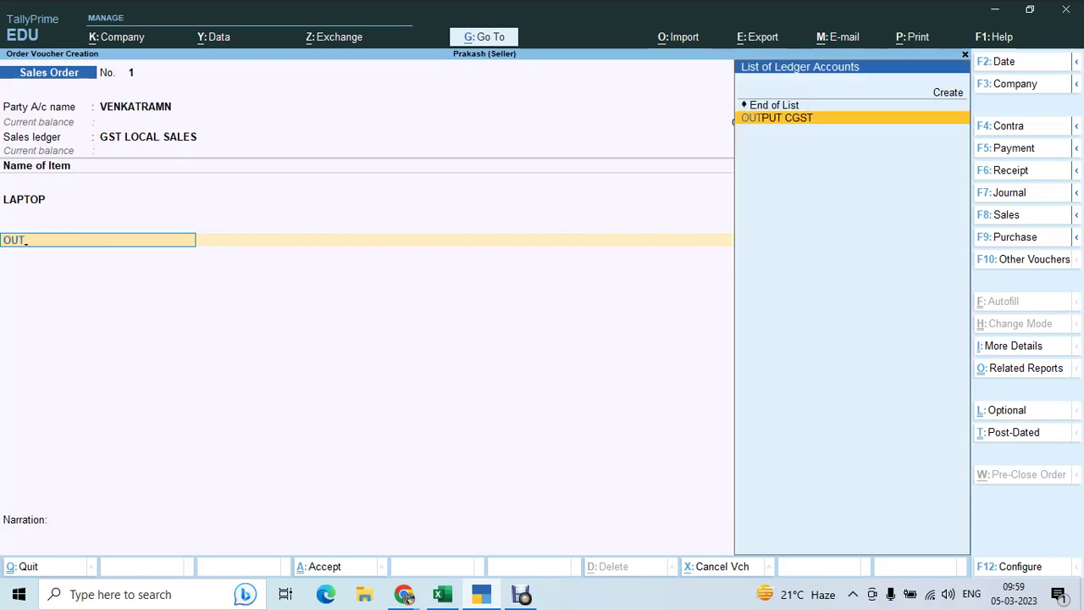
key("Return")
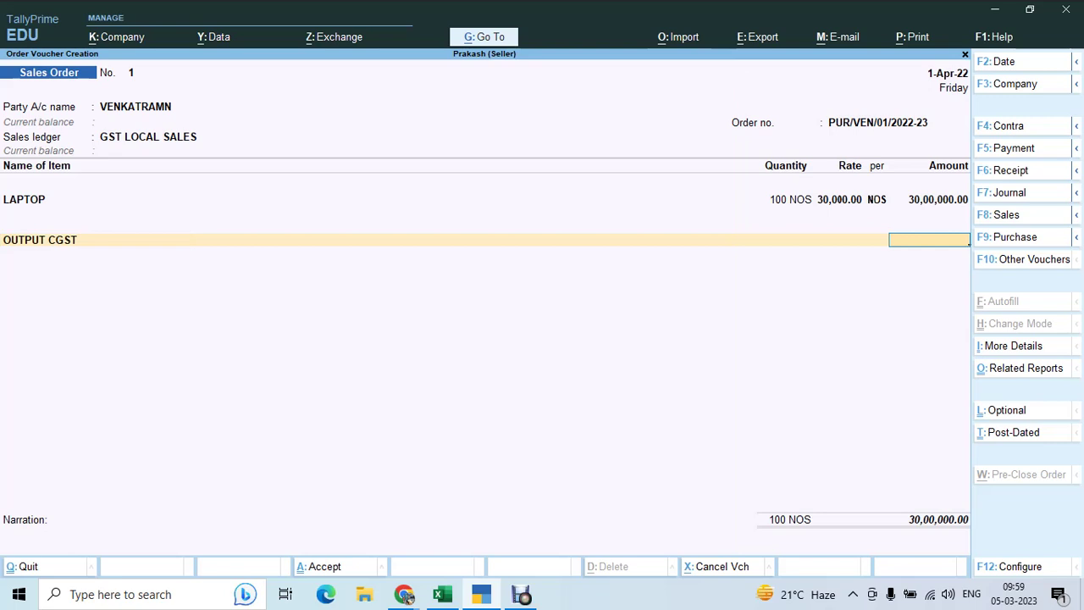
Step: Open the order's GST LOCAL SALES ledger for alteration, review its GST applicability and type of supply, and accept it
key("Up")
key("Up")
key("ctrl+Return")
key("Return")
key("Return")
key("Return")
key("Return")
key("Return")
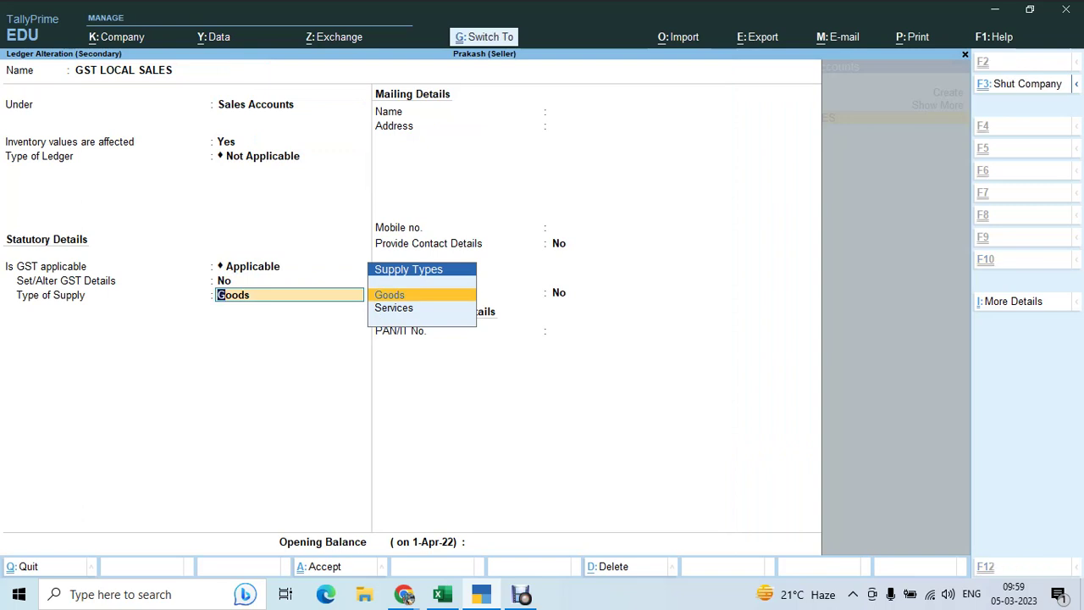
key("ctrl+a")
Step: Open the LAPTOP stock item for alteration, set Set/Alter GST Details to Yes, and leave its HSN/SAC details blank
key("ctrl+Return")
key("Return")
key("Return")
key("Return")
key("Return")
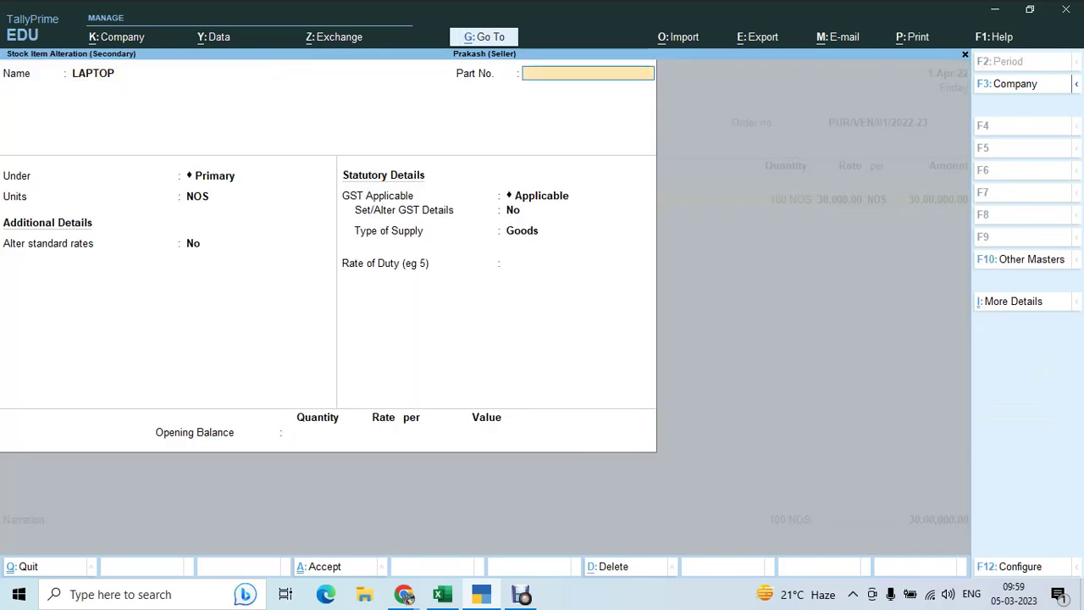
key("Return")
type("Y")
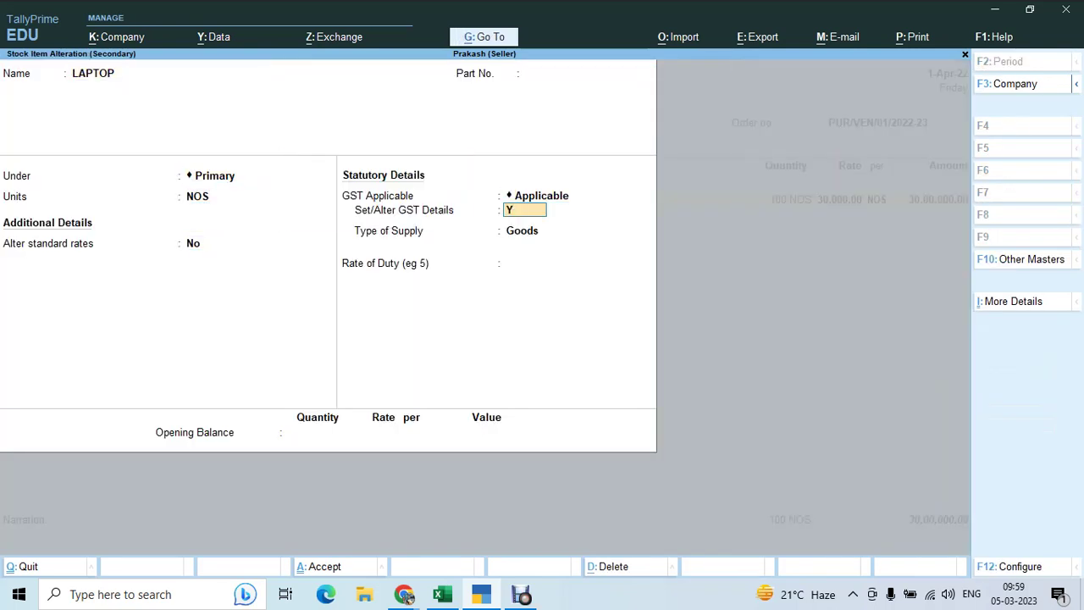
key("Return")
key("Return")
key("Return")
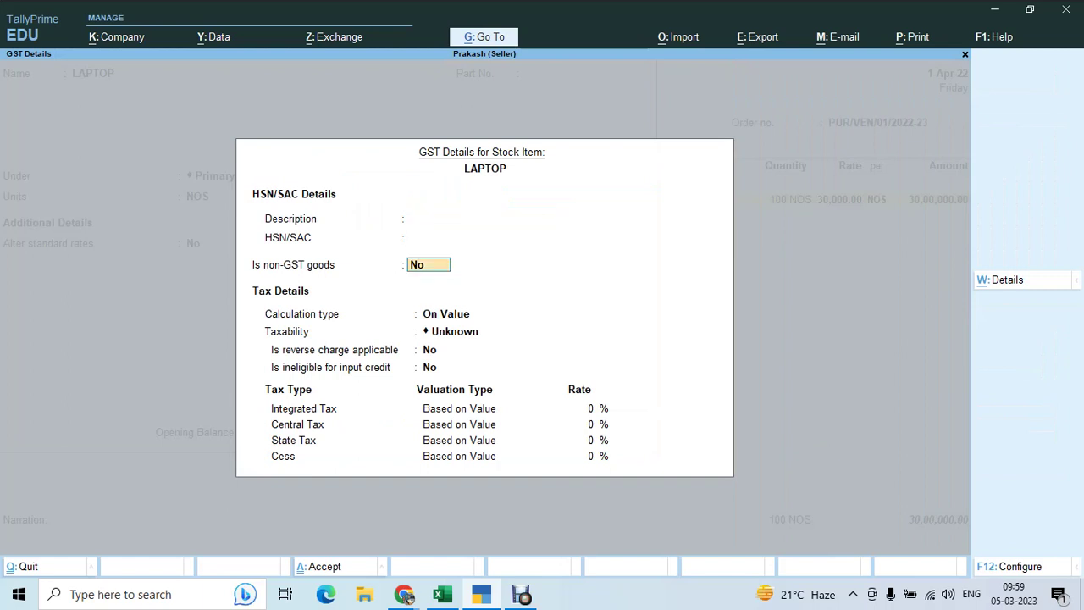
Step: Set the LAPTOP item's taxability to Taxable and its integrated tax rate to 18%, and accept the GST details
key("Return")
key("Return")
key("Down")
key("Down")
key("Down")
key("Return")
key("Return")
key("Return")
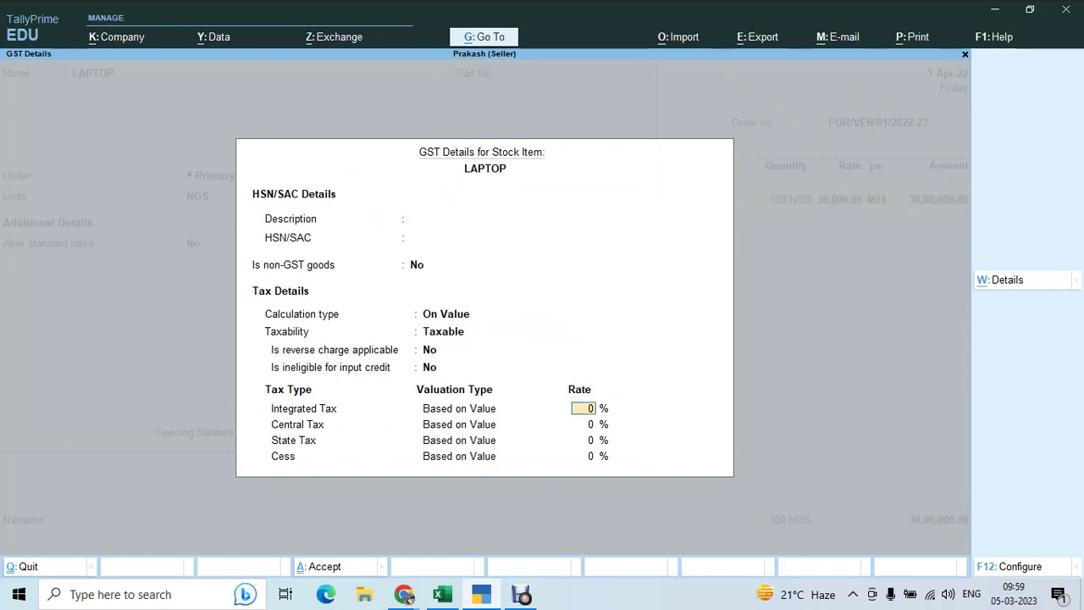
key("Up")
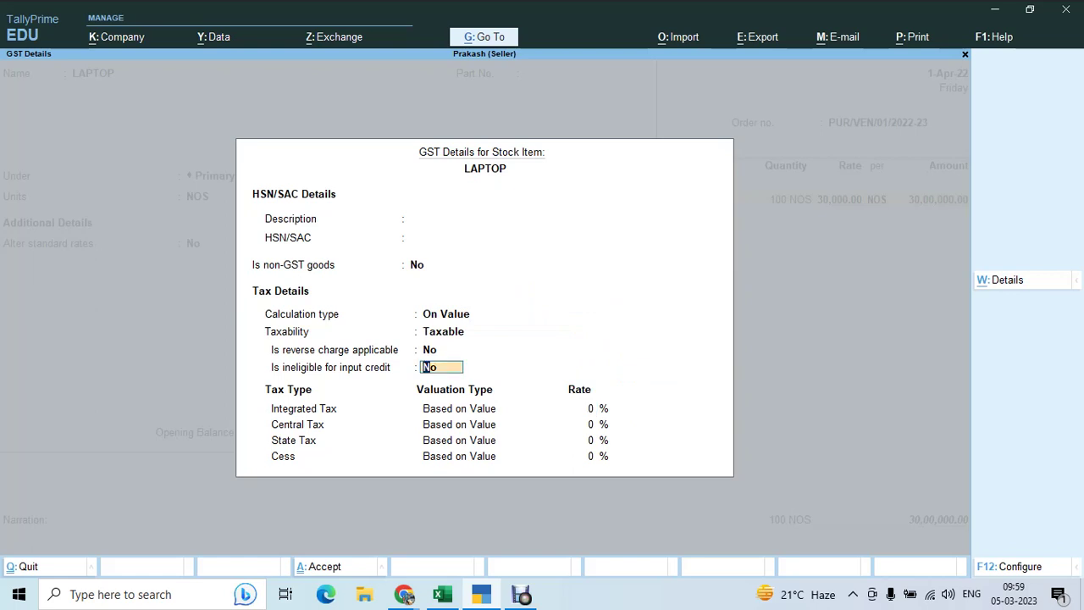
key("Return")
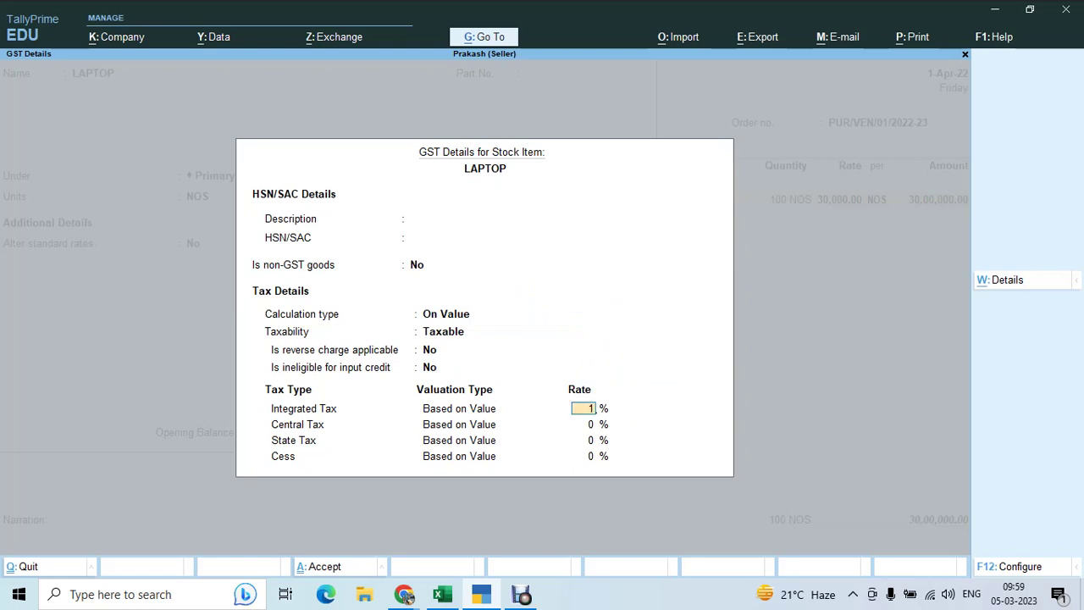
type("18")
key("Return")
key("Return")
key("Return")
key("Return")
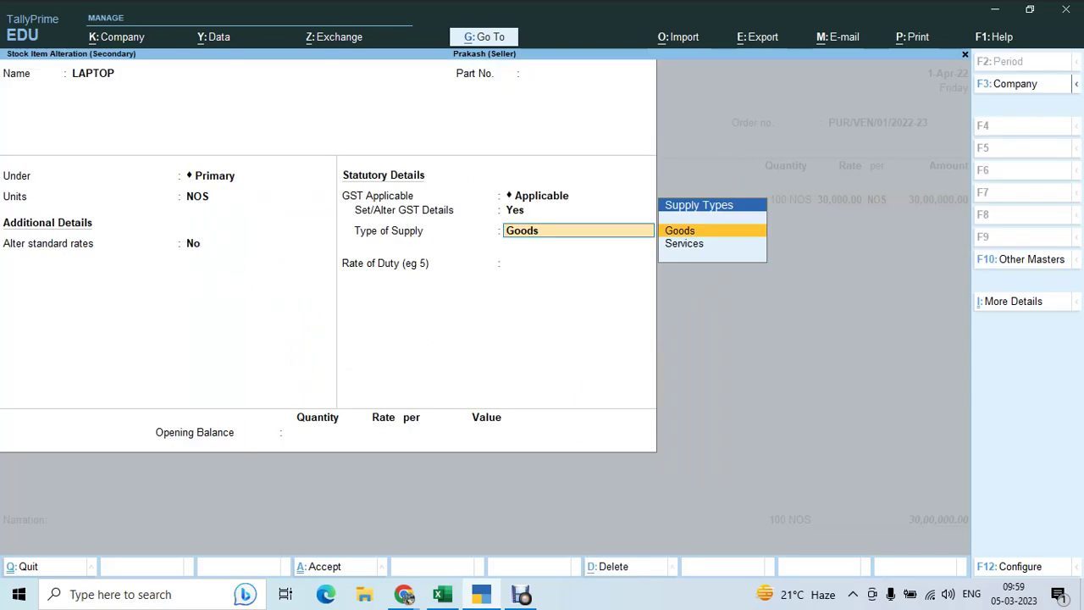
Step: Save the altered LAPTOP stock item and accept its existing order allocation through to the OUTPUT CGST line
key("Return")
key("Return")
key("Return")
key("Return")
key("Return")
key("Return")
key("Return")
key("Return")
key("Return")
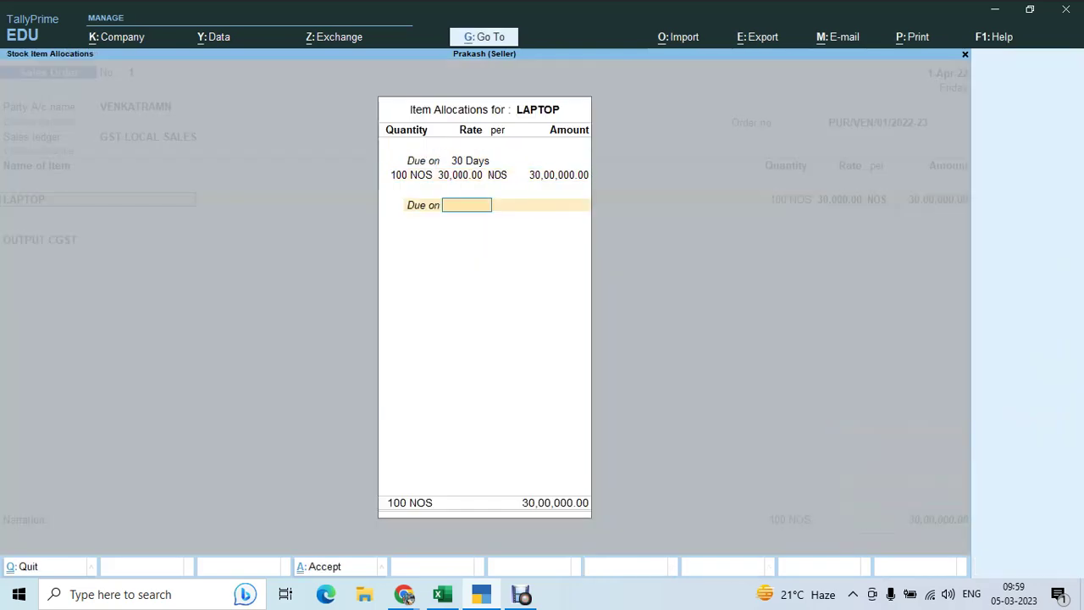
key("Return")
key("Return")
key("Return")
key("BackSpace")
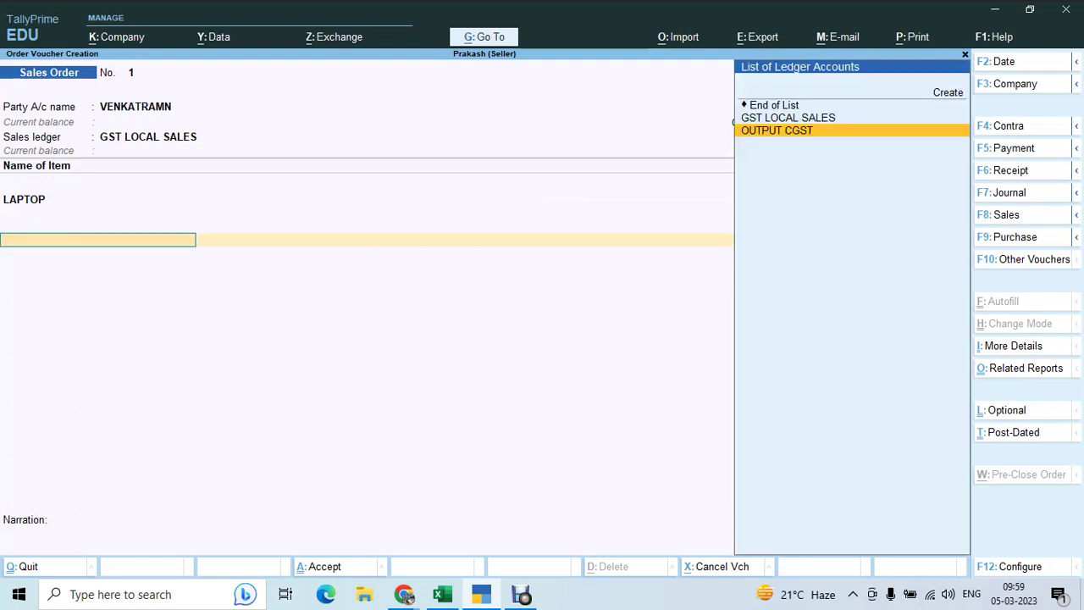
Step: Recheck the OUTPUT CGST amount and discard the unsaved sales order to get a fresh voucher
key("Return")
key("Escape")
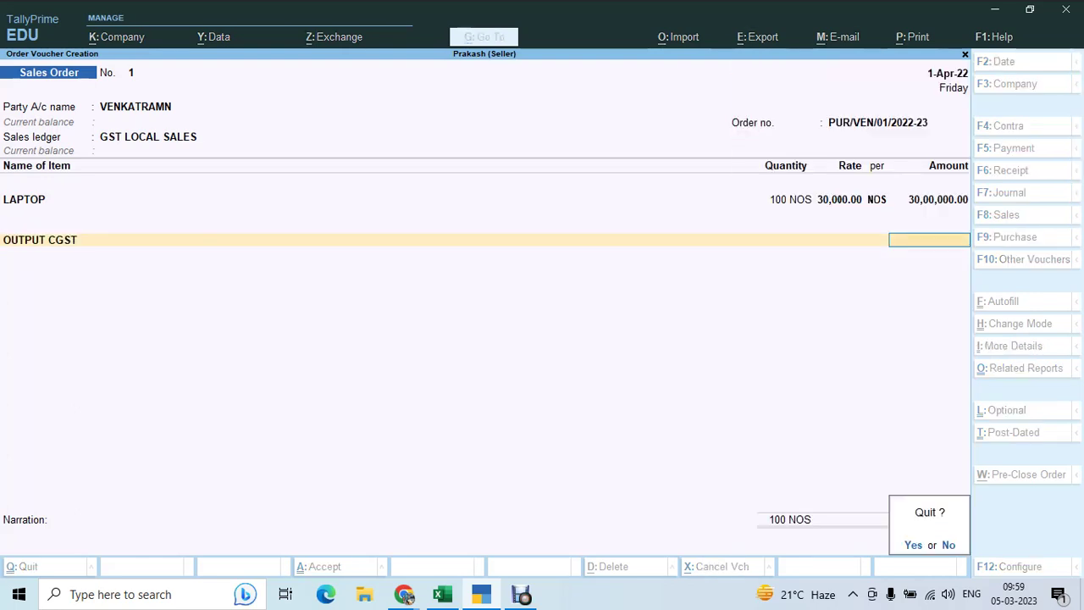
key("y")
key("Return")
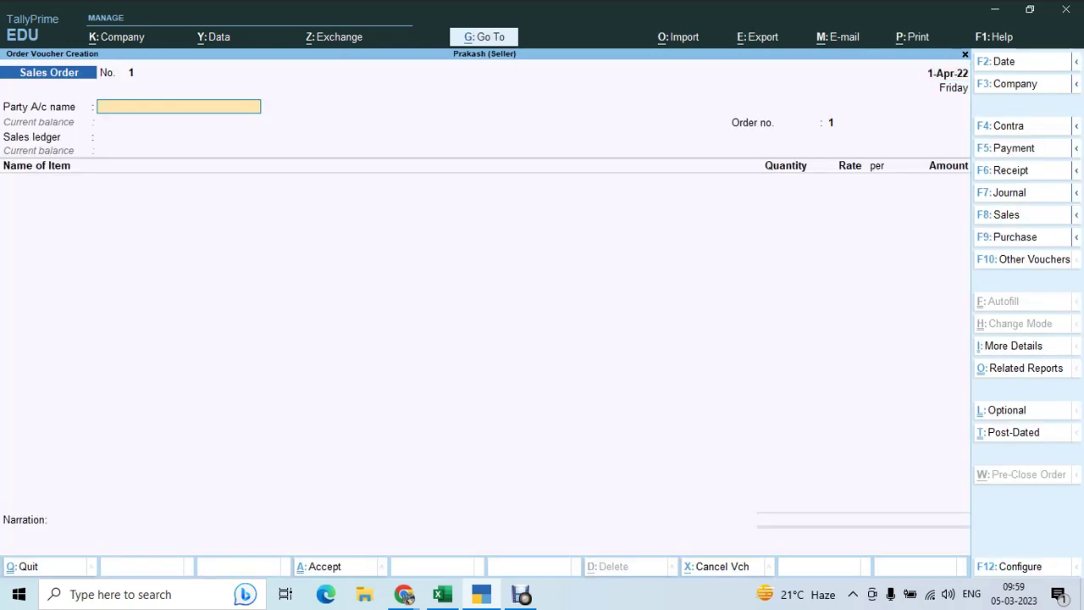
Step: Choose the buyer as party, accept the party details, paste the copied purchase order number, and keep GST LOCAL SALES as sales ledger
type("VE")
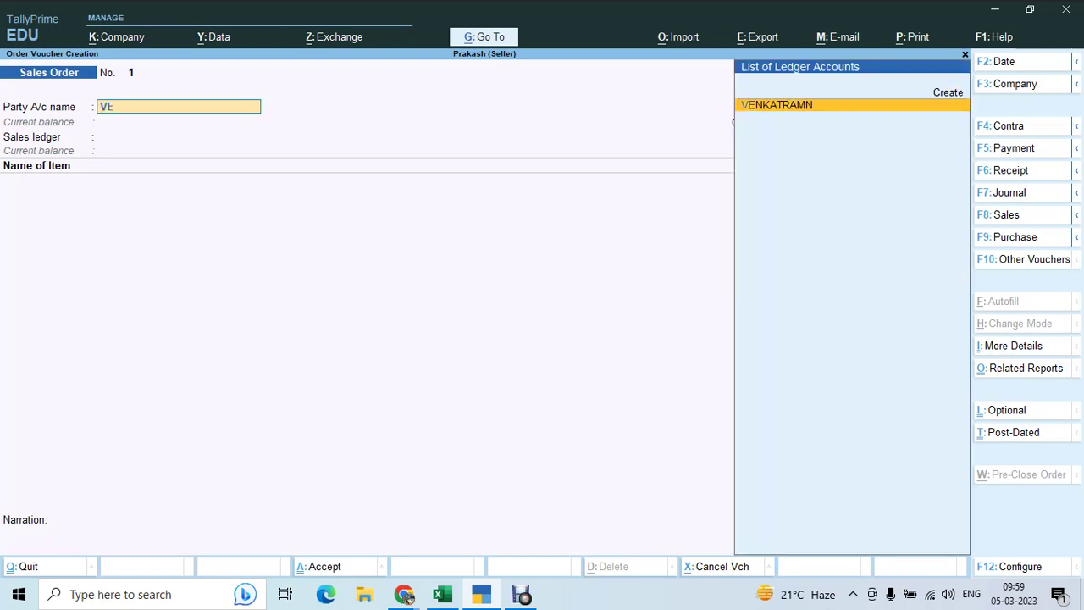
key("Return")
key("ctrl+a")
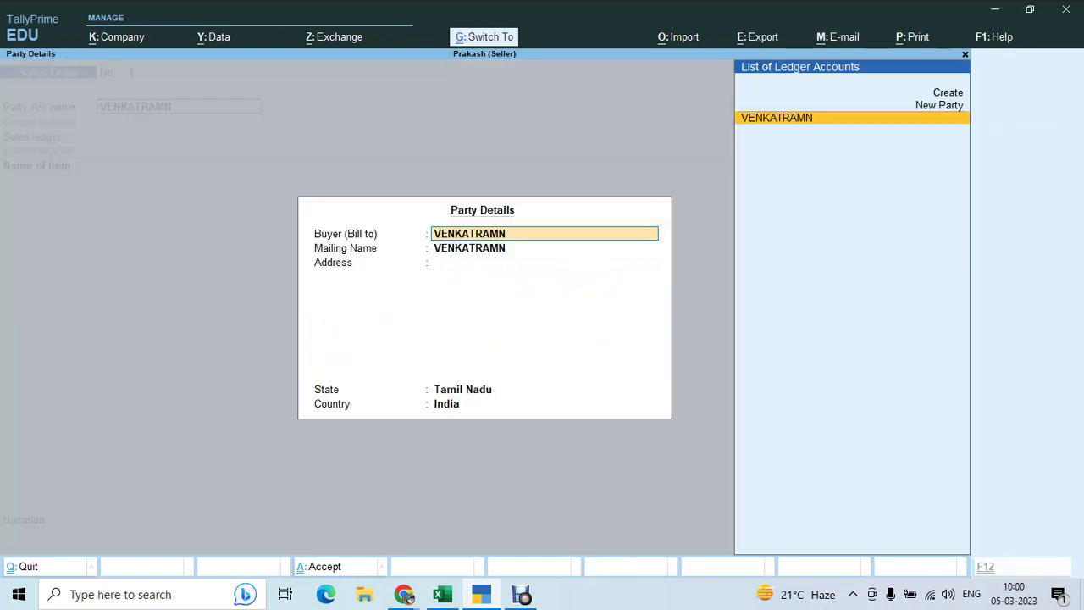
key("ctrl+a")
key("ctrl+alt+v")
key("Return")
key("Return")
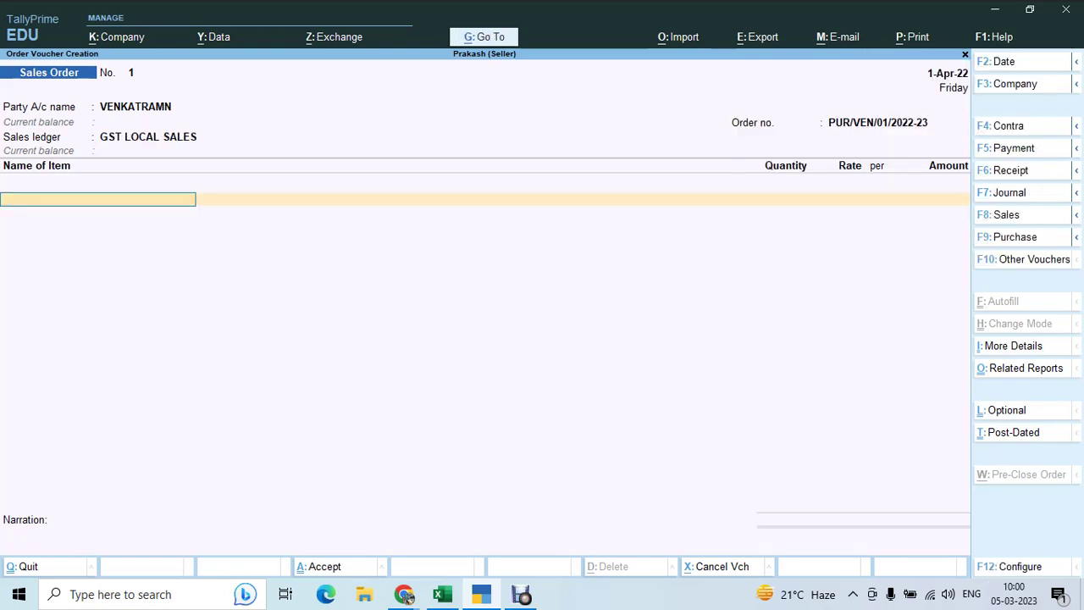
Step: Enter 100 NOS of LAPTOP at a rate of 30,000 in the sales order and add the OUTPUT CGST ledger
type("LA")
key("Return")
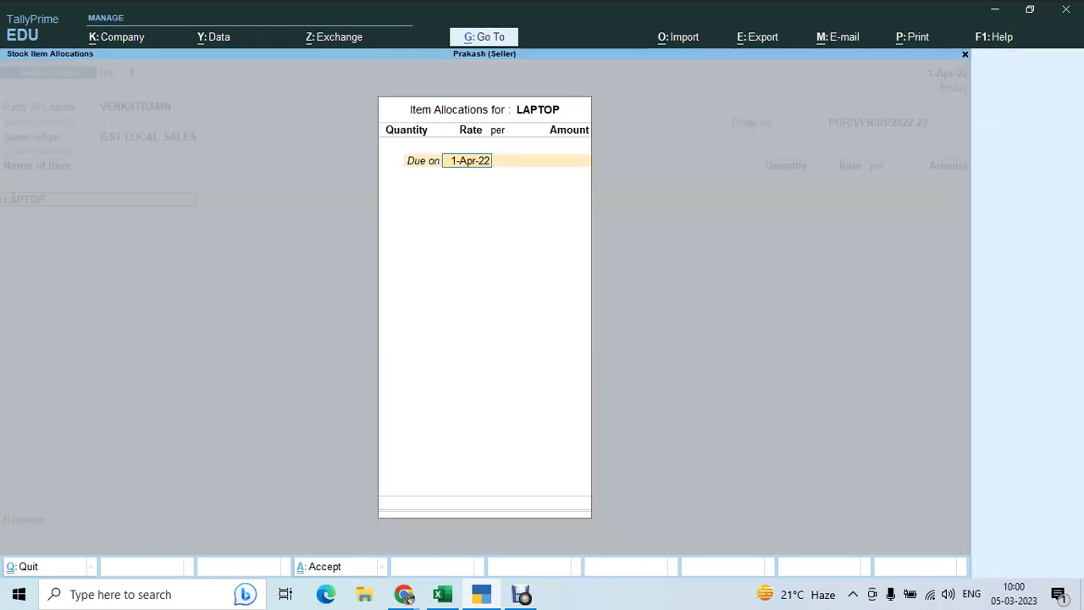
type("10")
key("Return")
type("10")
key("Return")
key("Return")
key("Return")
key("Return")
key("Return")
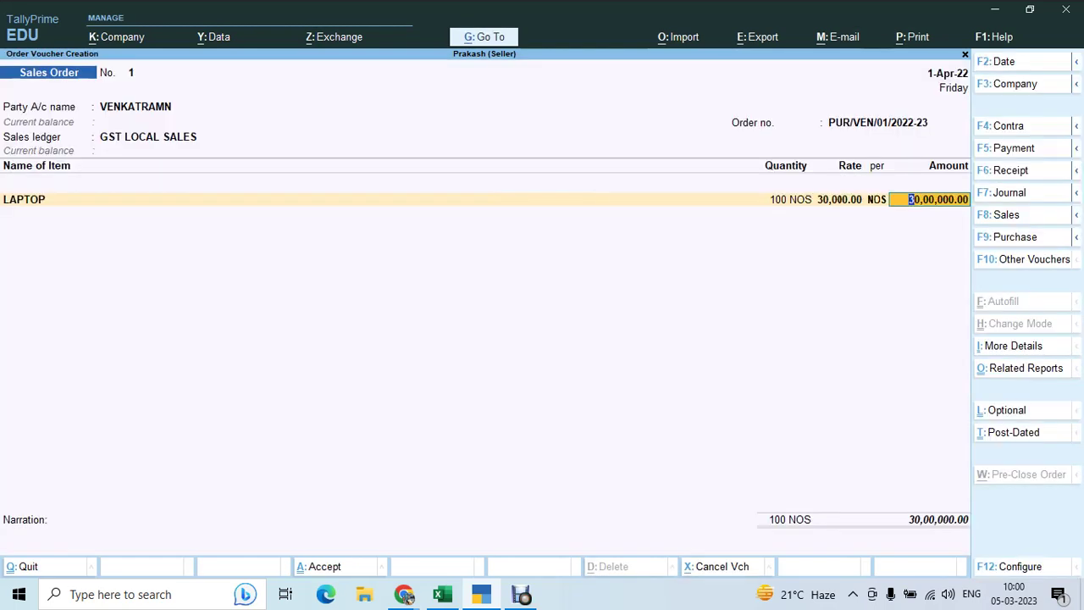
type("OUT")
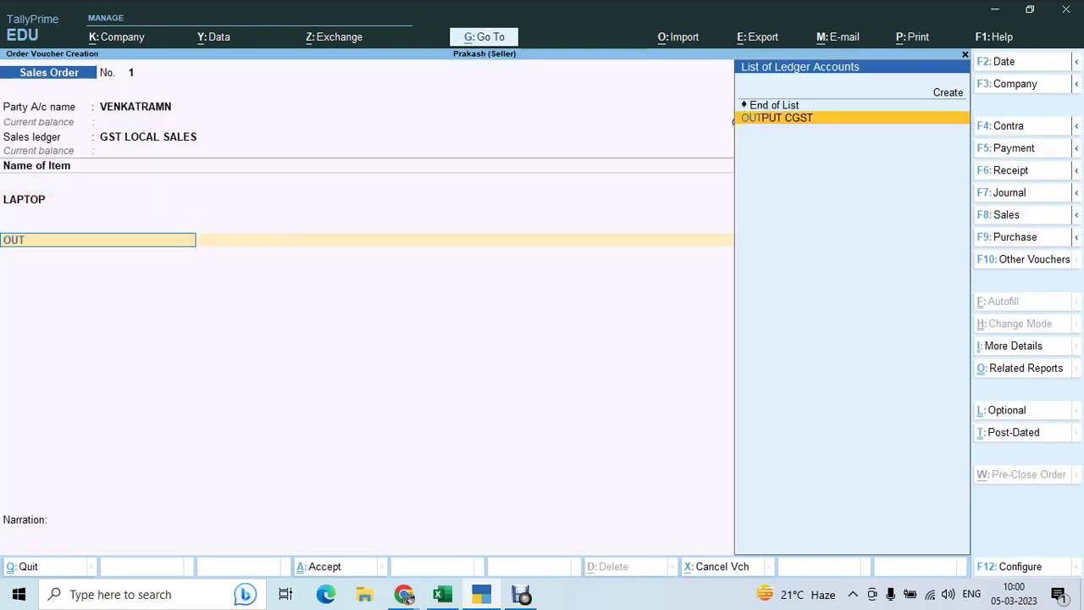
key("Return")
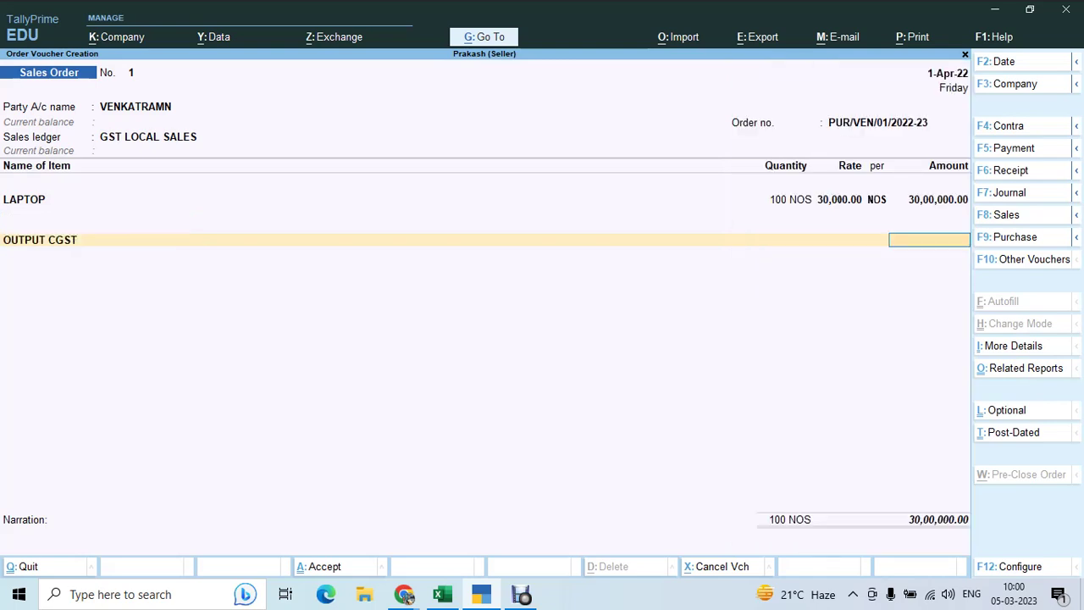
Step: Open the OUTPUT CGST ledger for alteration, check its duty and tax type settings, and leave without changes
key("BackSpace")
key("ctrl+Return")
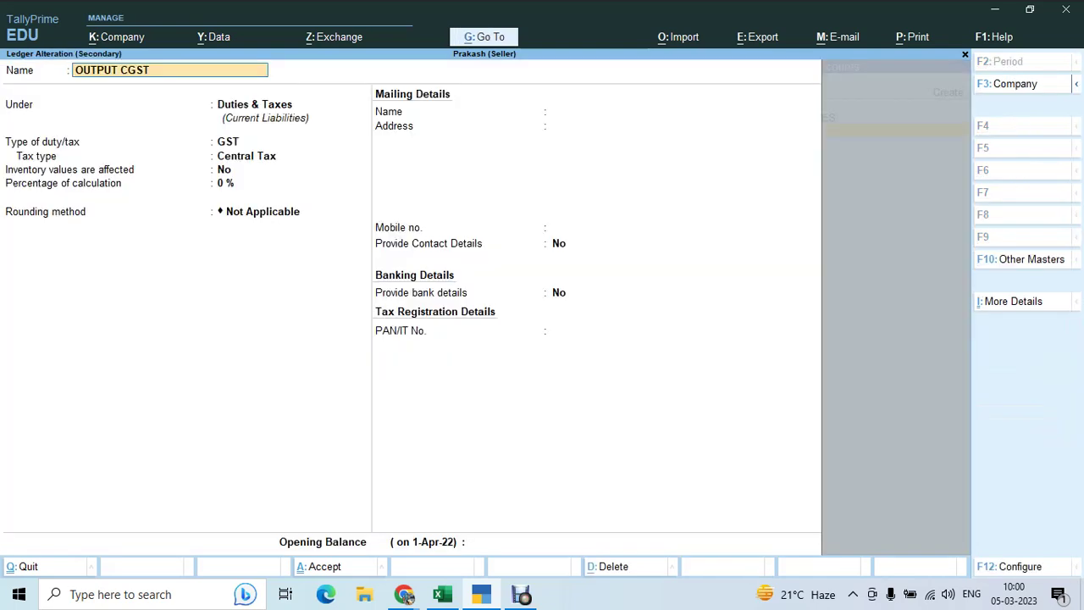
key("Return")
key("Return")
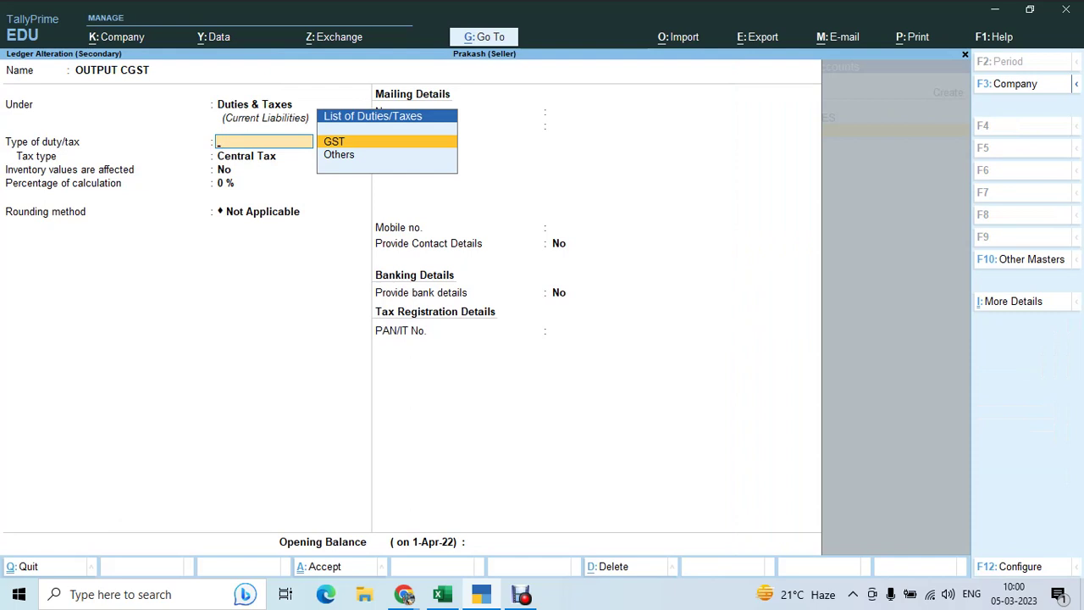
key("Escape")
key("Escape")
Step: Return to the LAPTOP line, open its stock item for alteration, and set Set/Alter GST Details to Yes
key("BackSpace")
key("BackSpace")
key("BackSpace")
key("BackSpace")
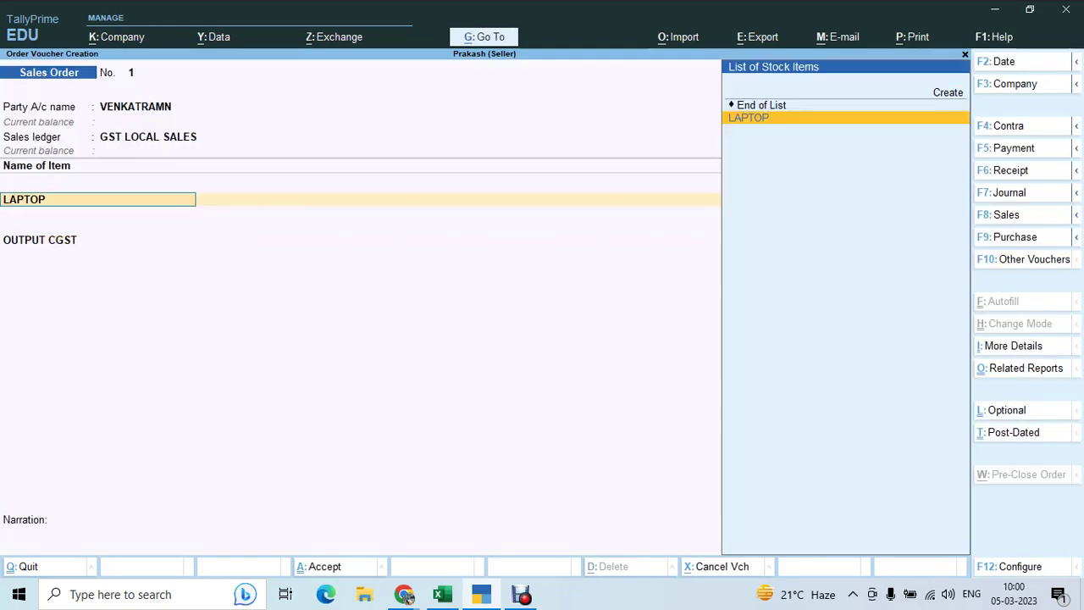
key("ctrl+Return")
key("Return")
key("Return")
key("Return")
key("Return")
key("Return")
type("Y")
key("Return")
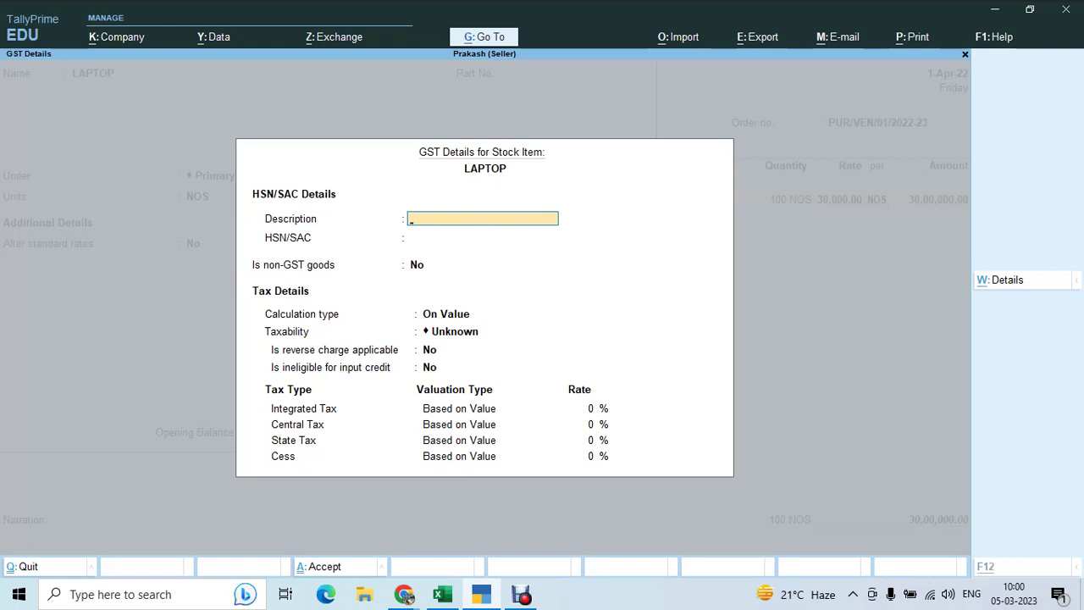
Step: Add a tax rate history entry for LAPTOP applicable from 1-Apr-22, On Value and Taxable, and open its tax rate details
key("Escape")
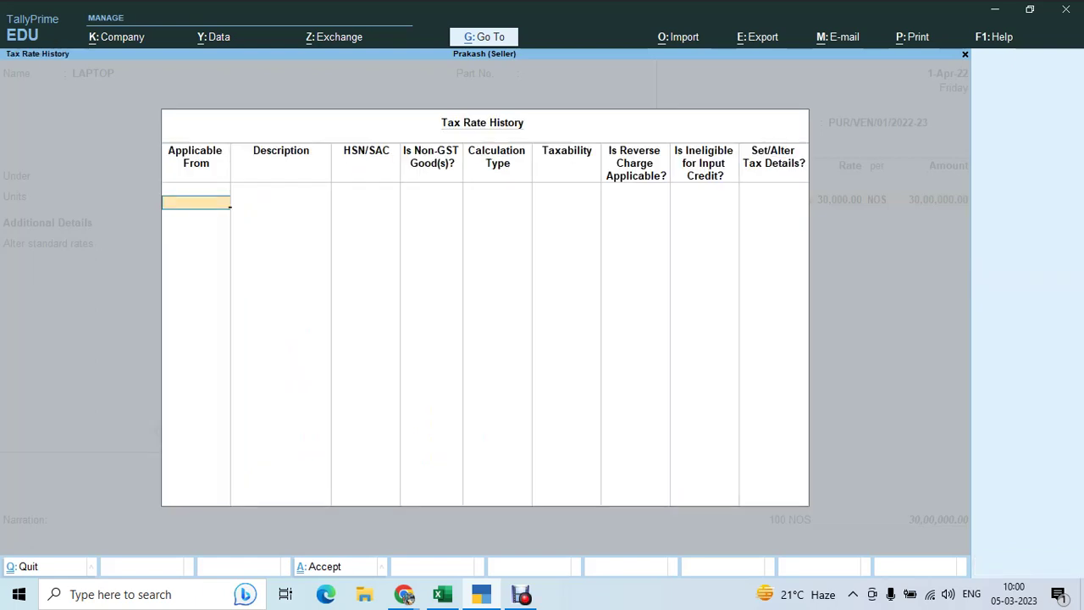
type("1.4.22")
key("Return")
key("Return")
key("Return")
key("Return")
key("Return")
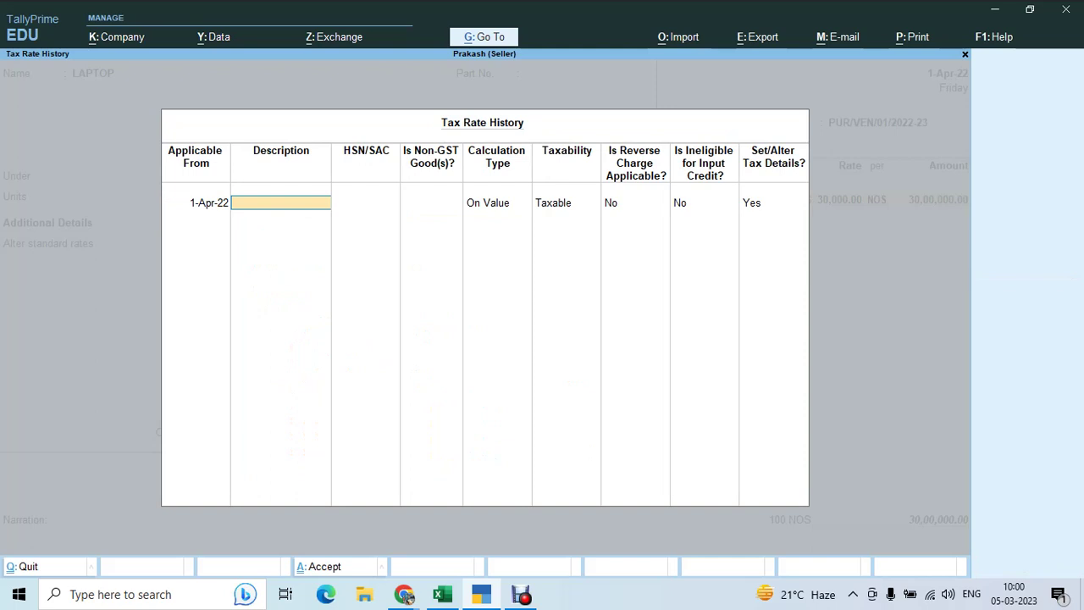
key("Return")
key("Return")
key("Return")
key("Return")
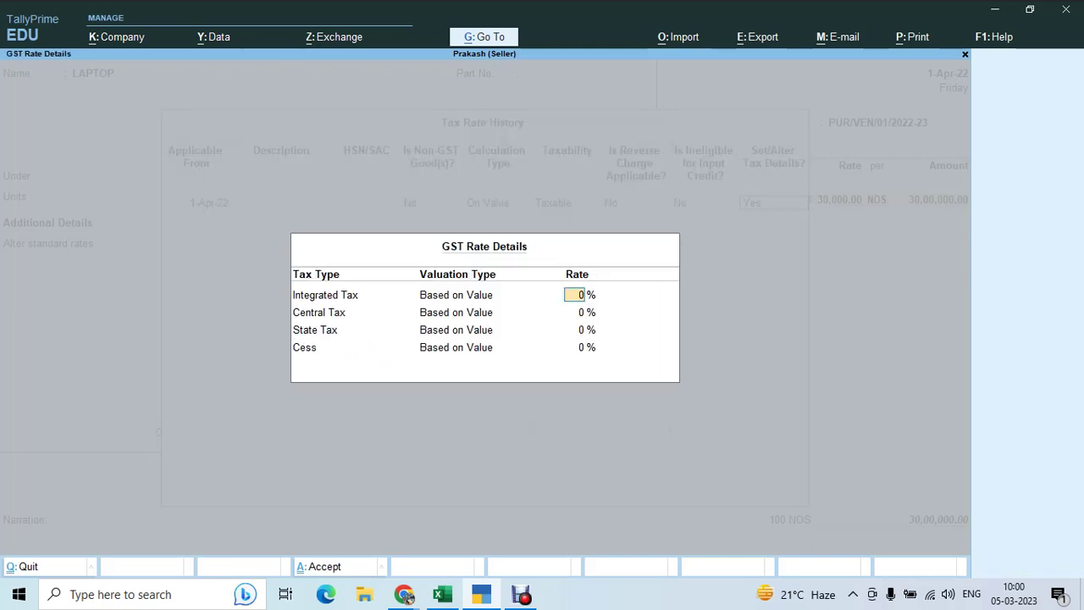
Step: Set the integrated tax rate to 18% for the 1-Apr-22 entry, keep the cess at 0%, and accept the tax rate history
type("18")
key("Return")
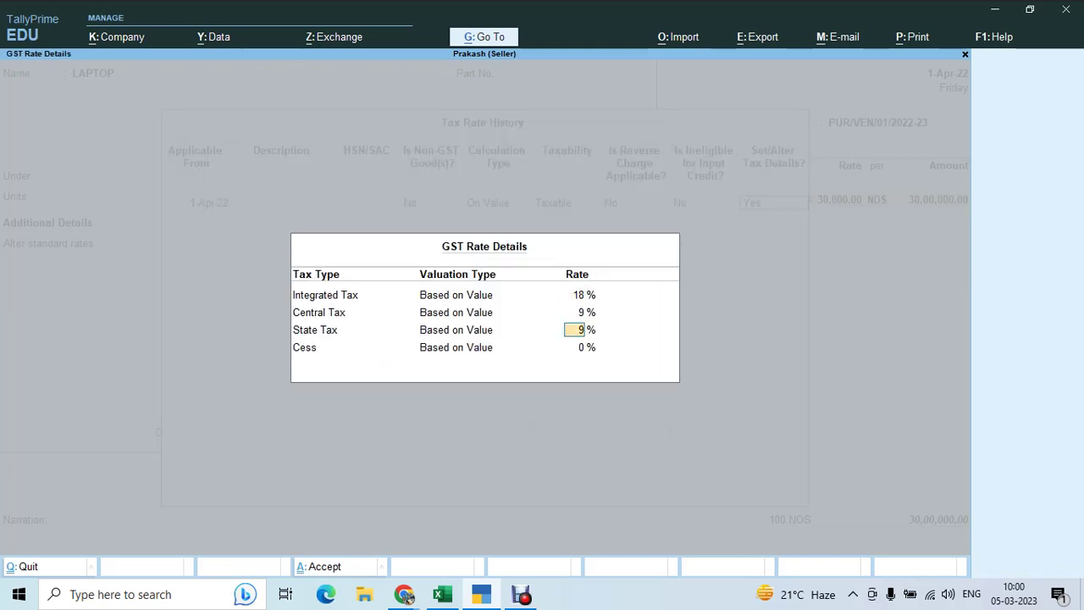
key("Return")
key("Return")
key("Return")
key("Return")
key("Return")
key("Return")
key("Return")
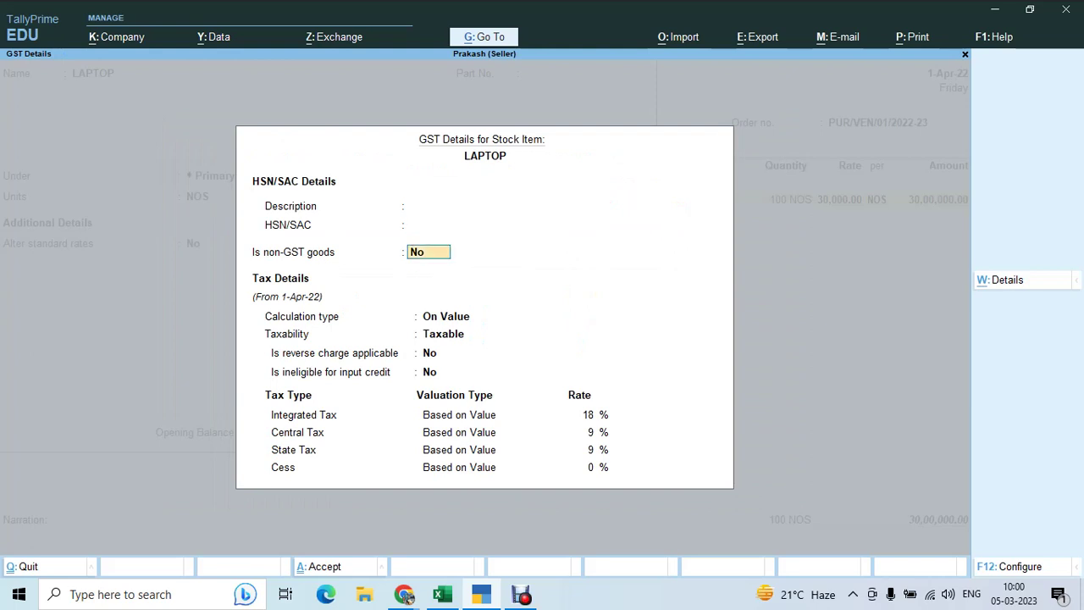
Step: Enter HSN/SAC 8571 in LAPTOP's GST details, keep the remaining tax settings, and accept the details
key("Return")
key("Return")
key("Return")
key("Return")
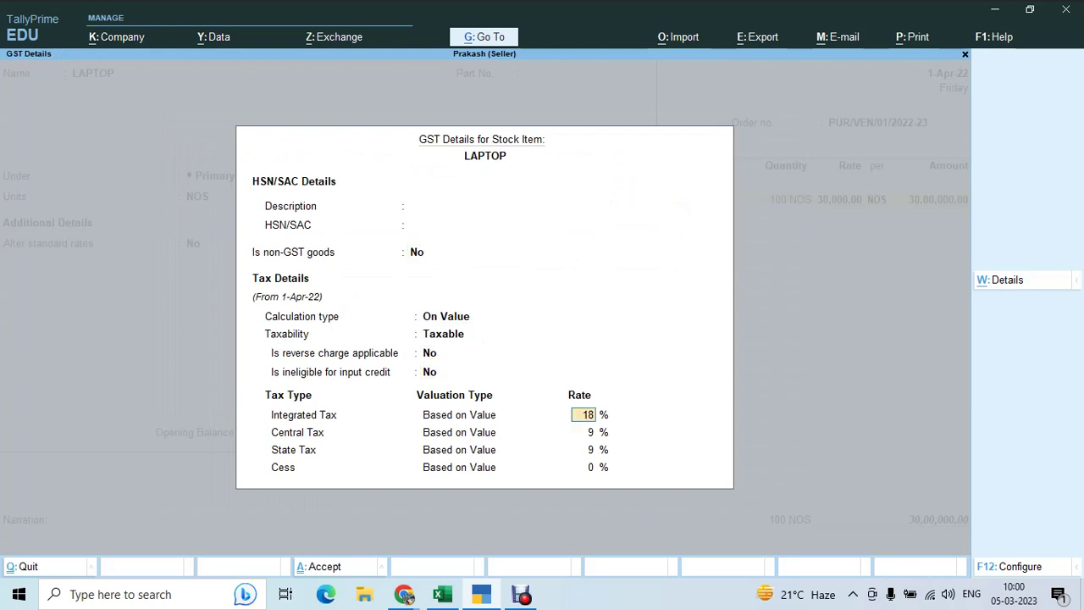
key("BackSpace")
key("BackSpace")
key("BackSpace")
key("BackSpace")
key("BackSpace")
key("BackSpace")
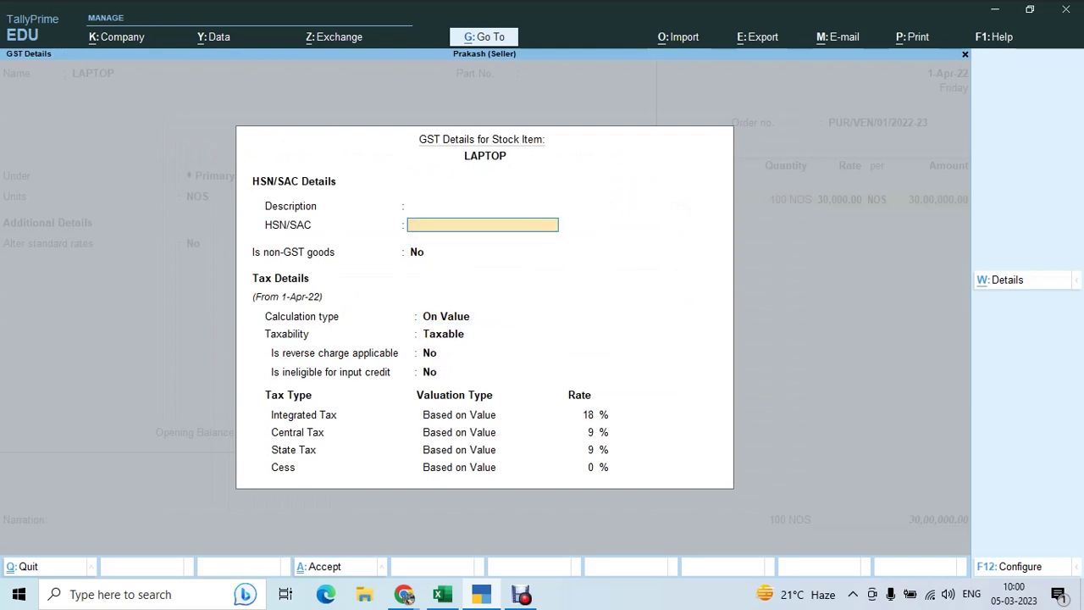
type("8571")
key("Return")
key("Return")
key("Return")
key("Return")
key("Return")
key("Return")
key("Return")
key("Return")
key("Return")
key("Return")
key("Return")
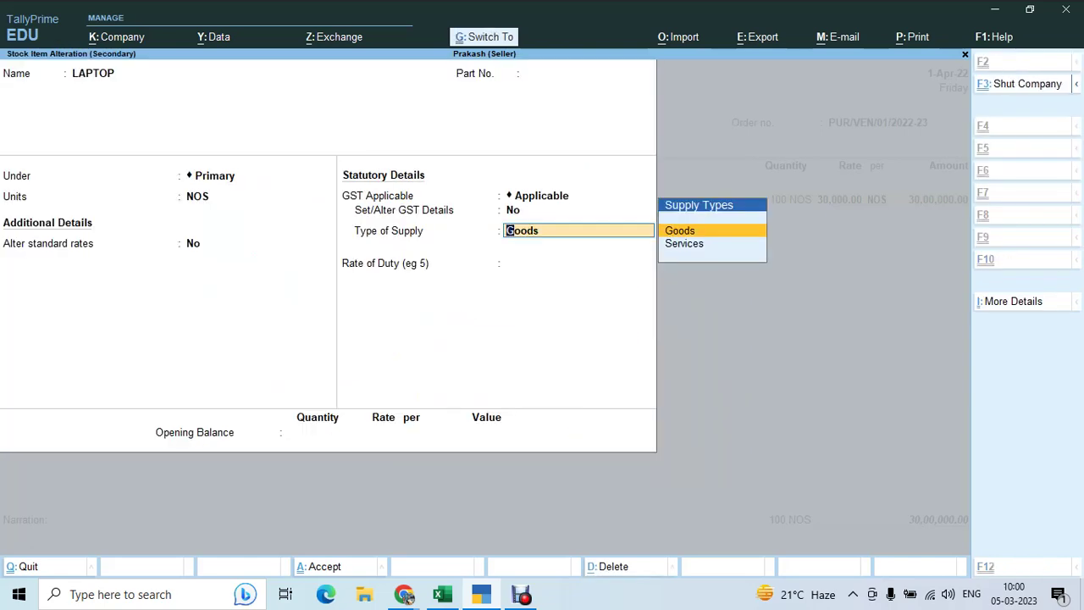
Step: Save the LAPTOP stock item with Goods as type of supply, and recalculate the OUTPUT CGST line in the sales order
key("Return")
key("Return")
key("Return")
key("Return")
key("Return")
key("Return")
Step: Start a new ledger from the sales order, named OUTPUT SGST and grouped under Duties & Taxes
key("alt+c")
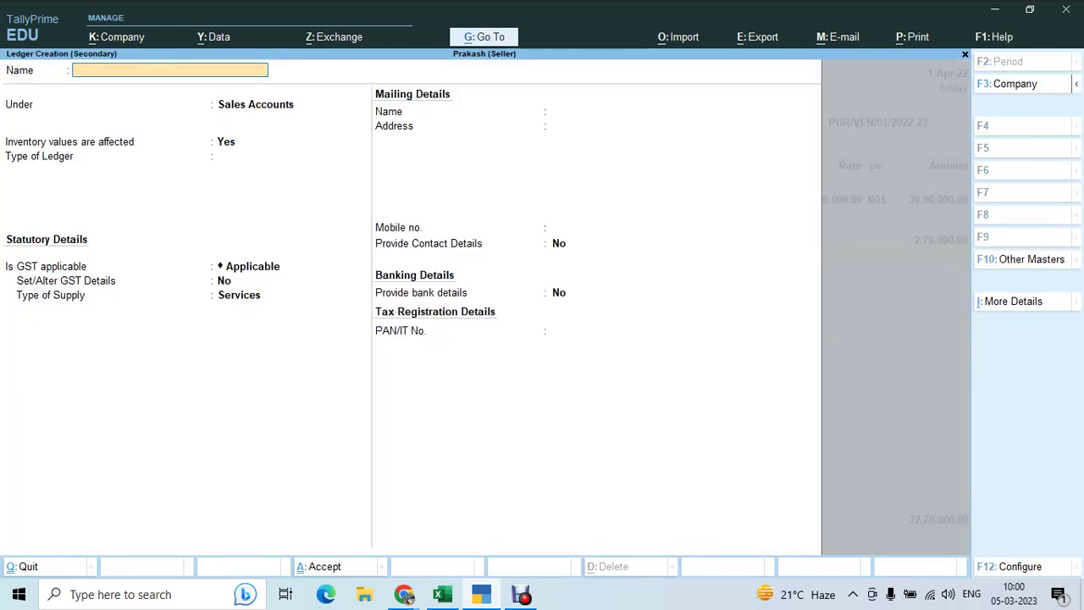
type("OUTPUT SGST")
key("Return")
type("DUT")
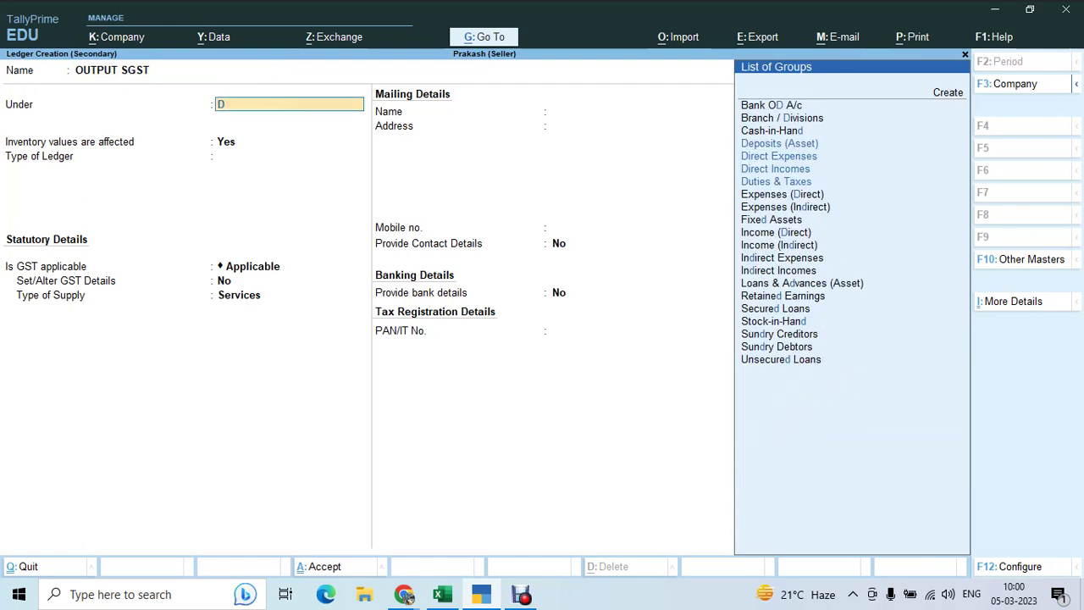
key("Return")
key("Return")
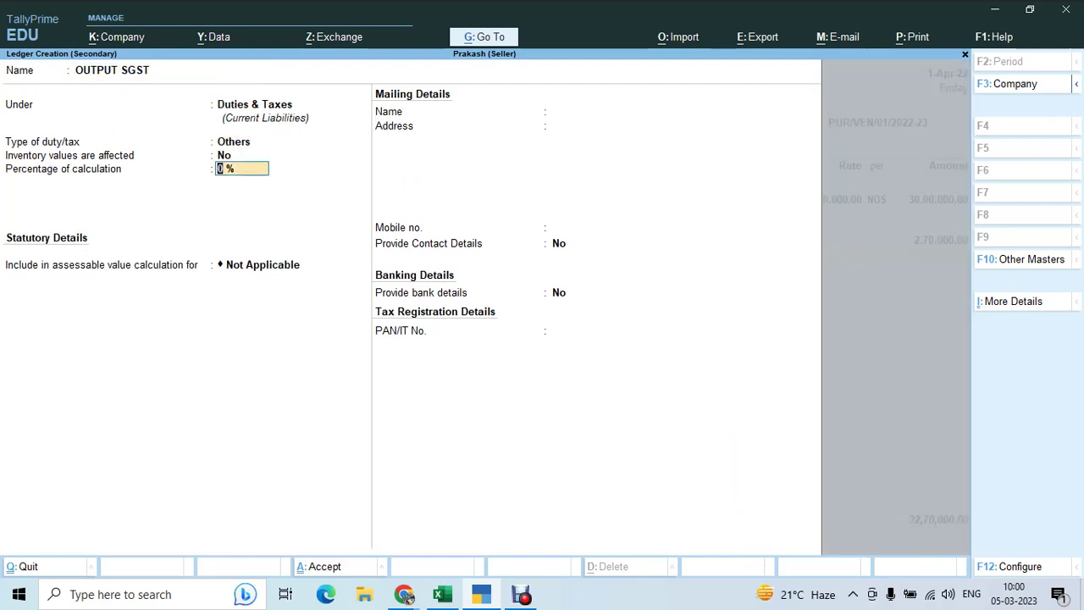
Step: Set the OUTPUT SGST ledger's type of duty to GST and its tax type to State Tax, and save it
key("BackSpace")
key("Up")
key("Return")
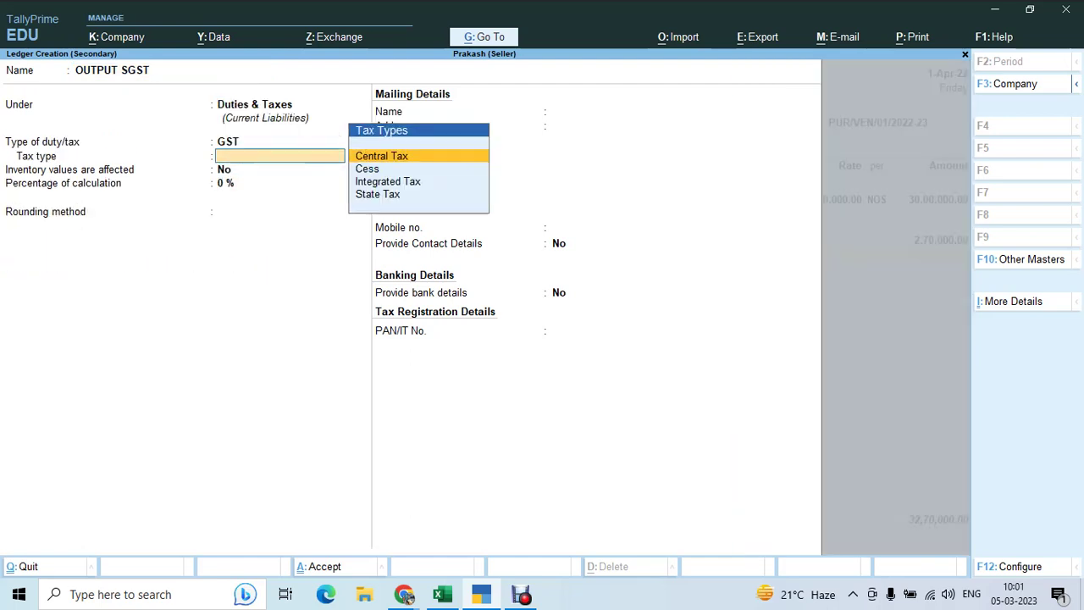
key("Down")
key("Down")
key("Down")
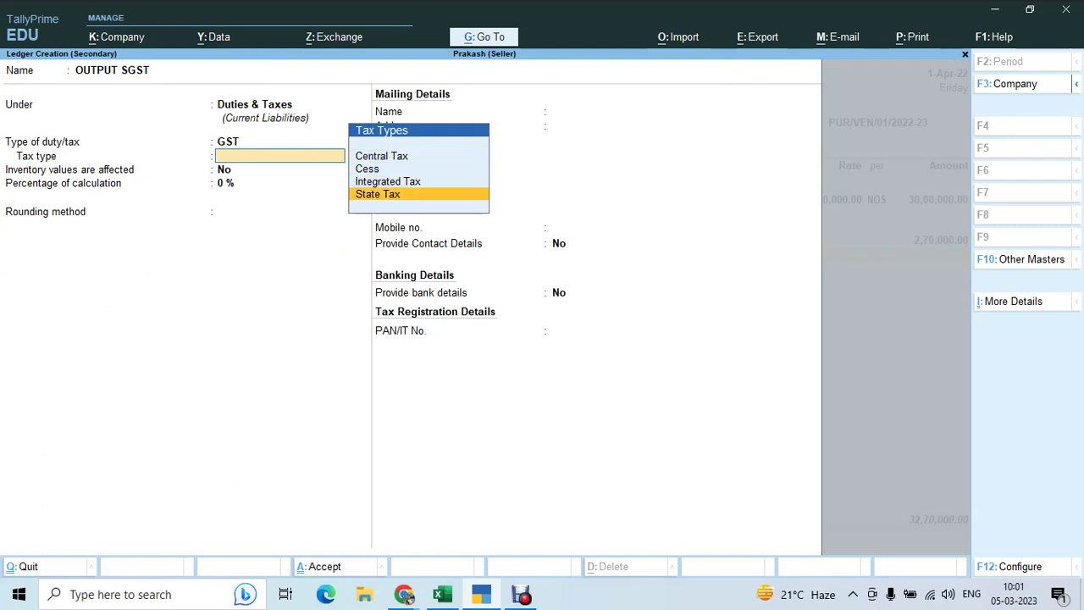
key("Return")
key("ctrl+a")
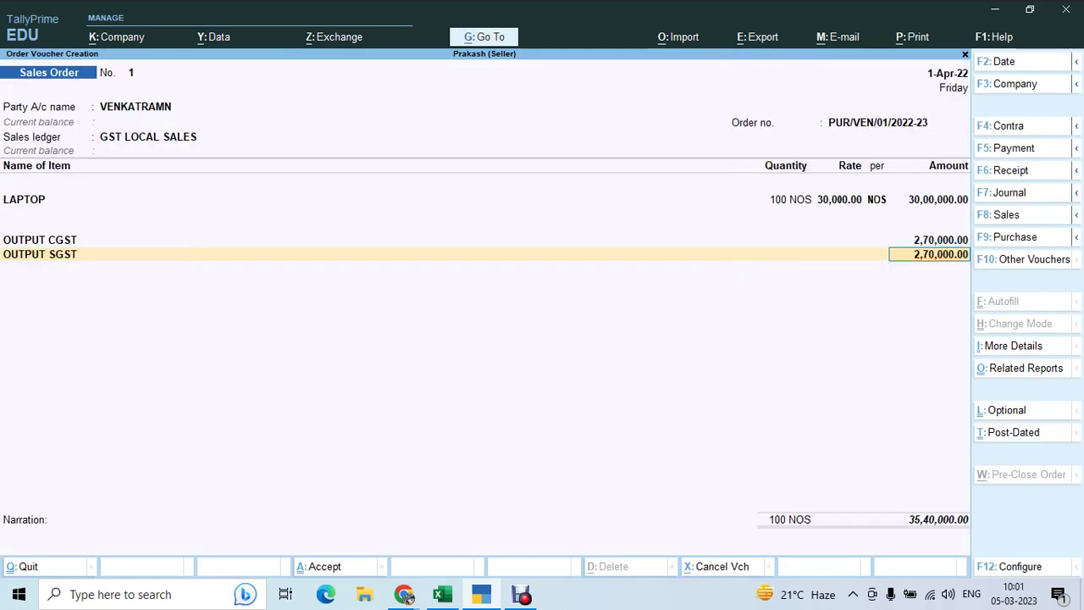
Step: Keep the calculated OUTPUT SGST amount, leave the narration blank, and accept the sales order
key("Return")
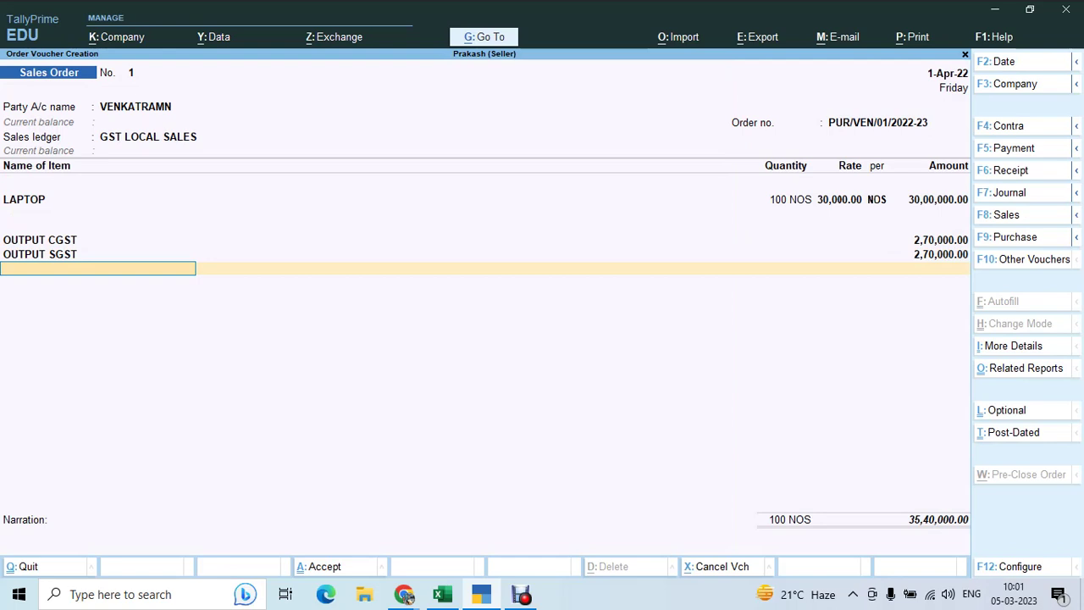
key("Return")
key("Return")
key("Return")
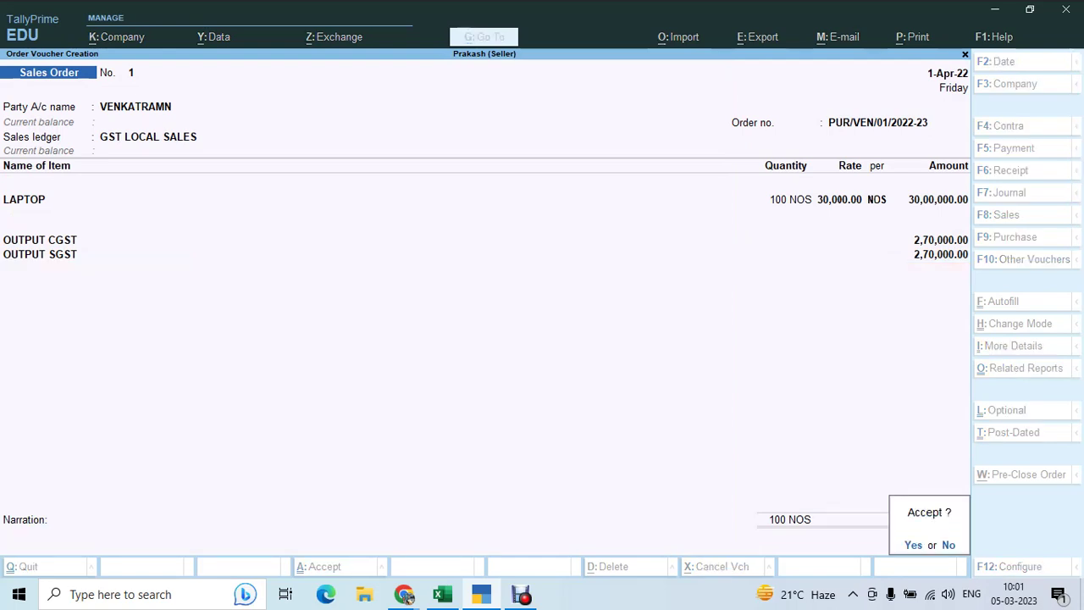
key("Return")
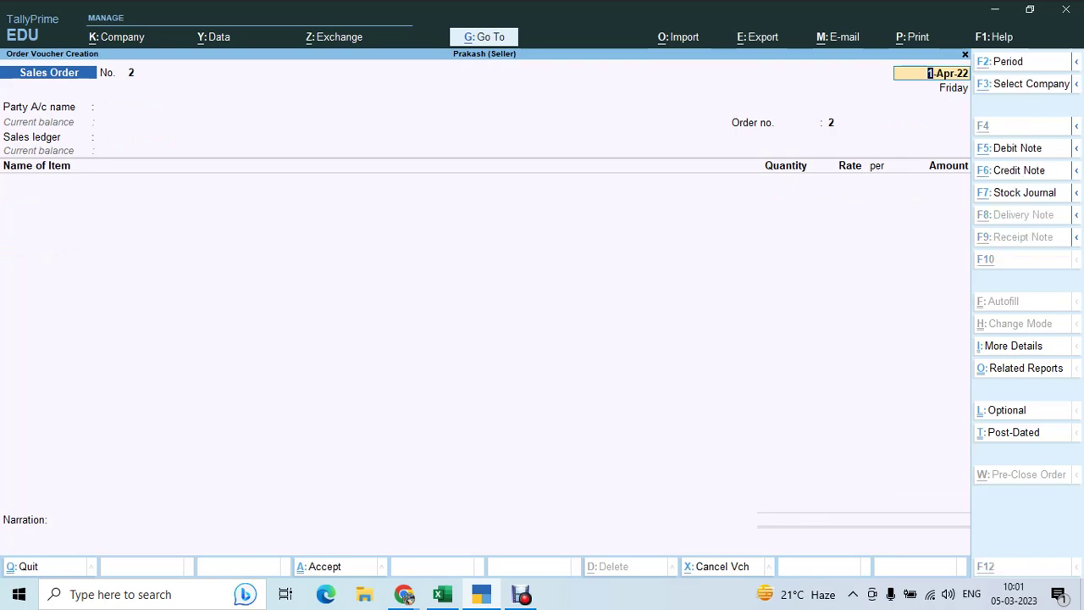
Step: Switch to the Excel workflow sheet and mark the sales order as OK in cell I29
key("alt+Tab")
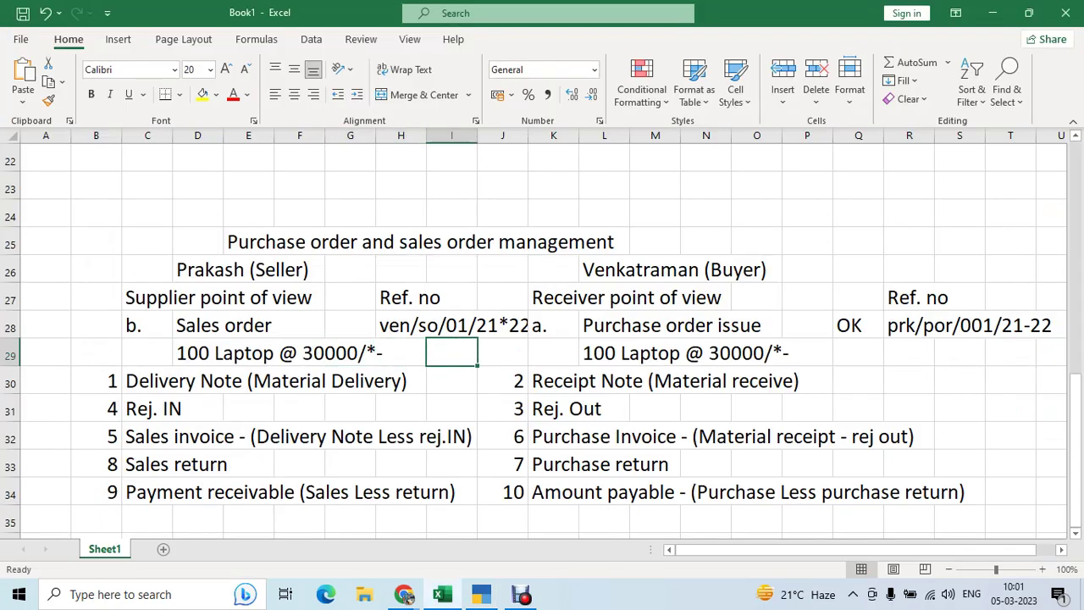
type("OK")
key("Return")
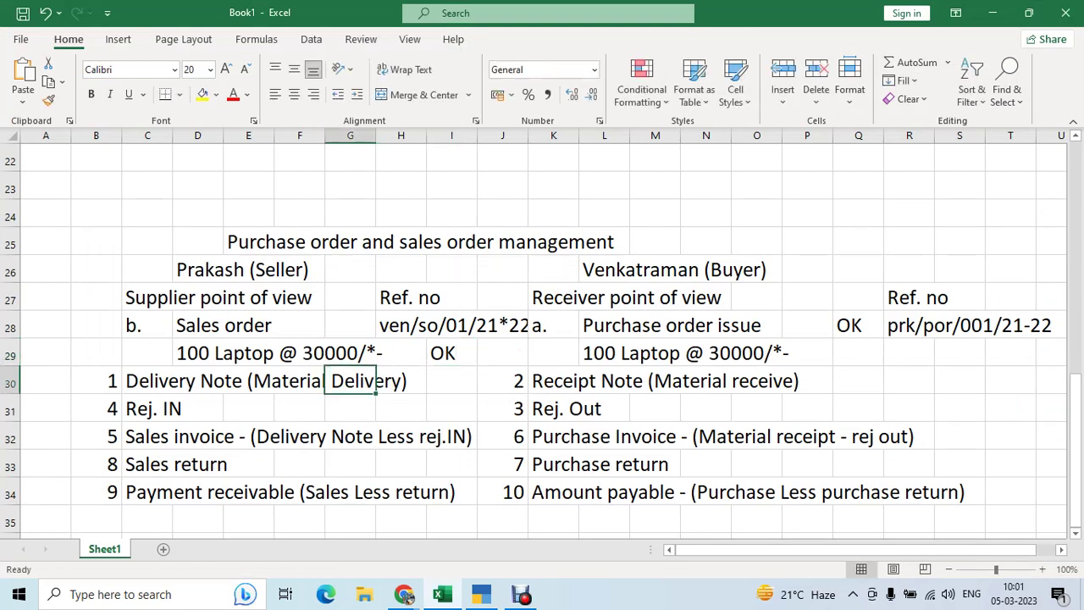
Step: Format the seller heading in D26 as bold red text and fill the buyer heading cell L26 with yellow
left_click(148, 408)
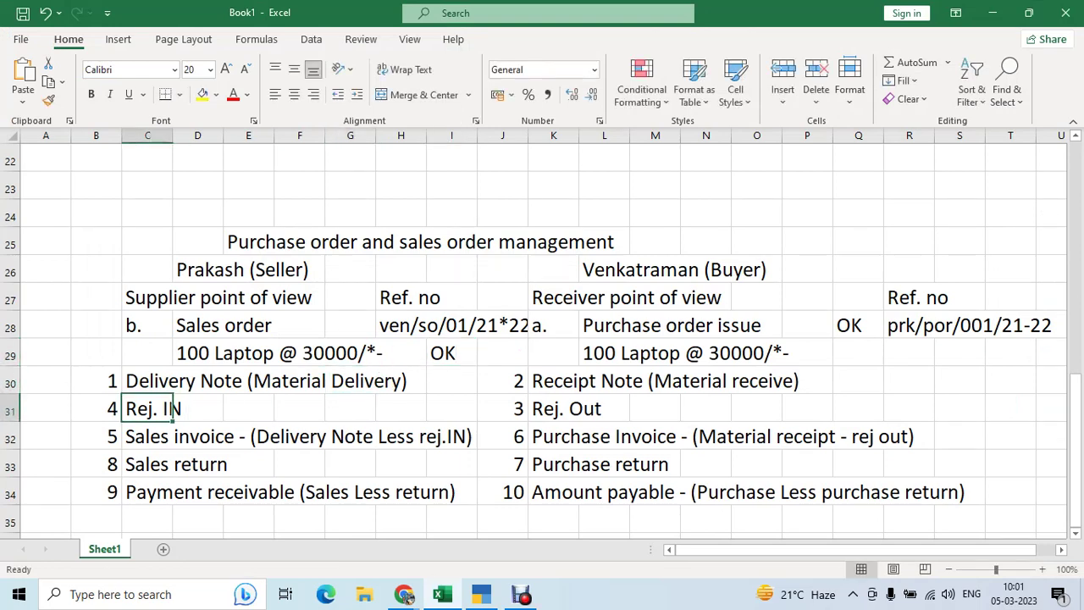
left_click(148, 380)
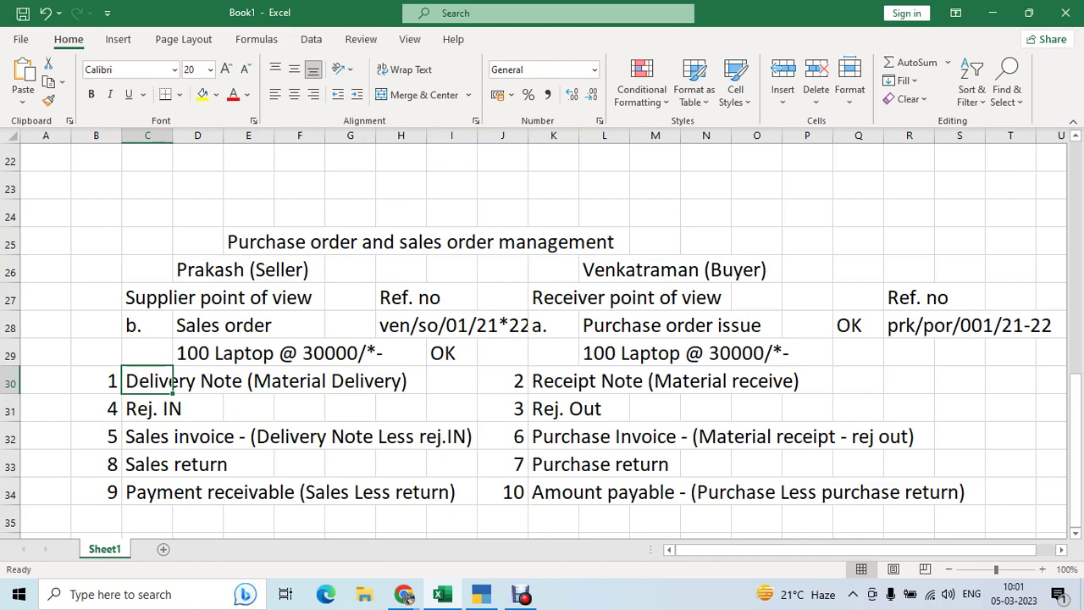
left_click(197, 269)
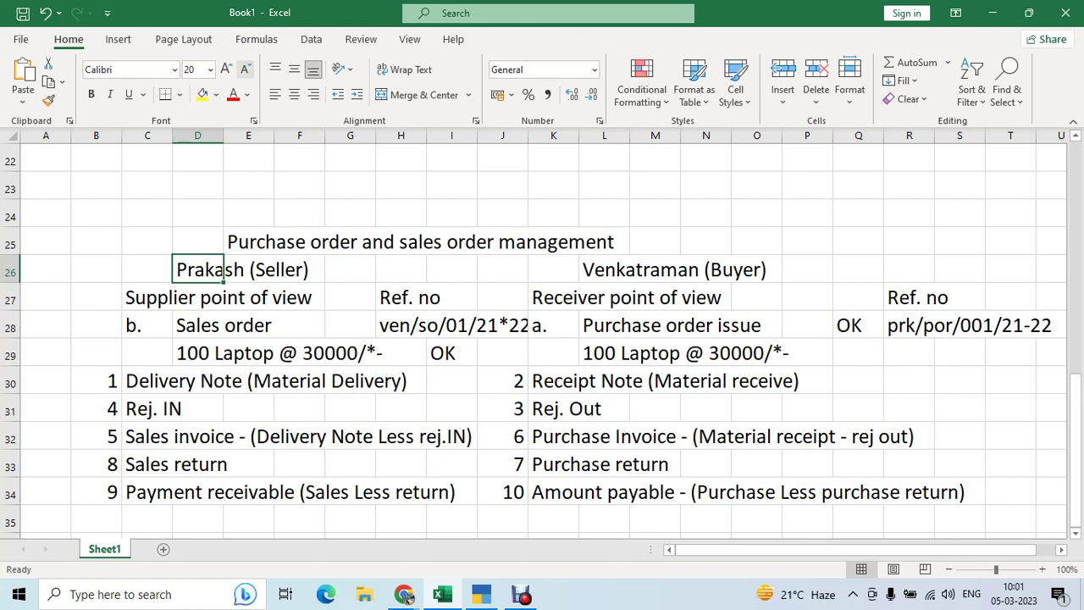
left_click(232, 93)
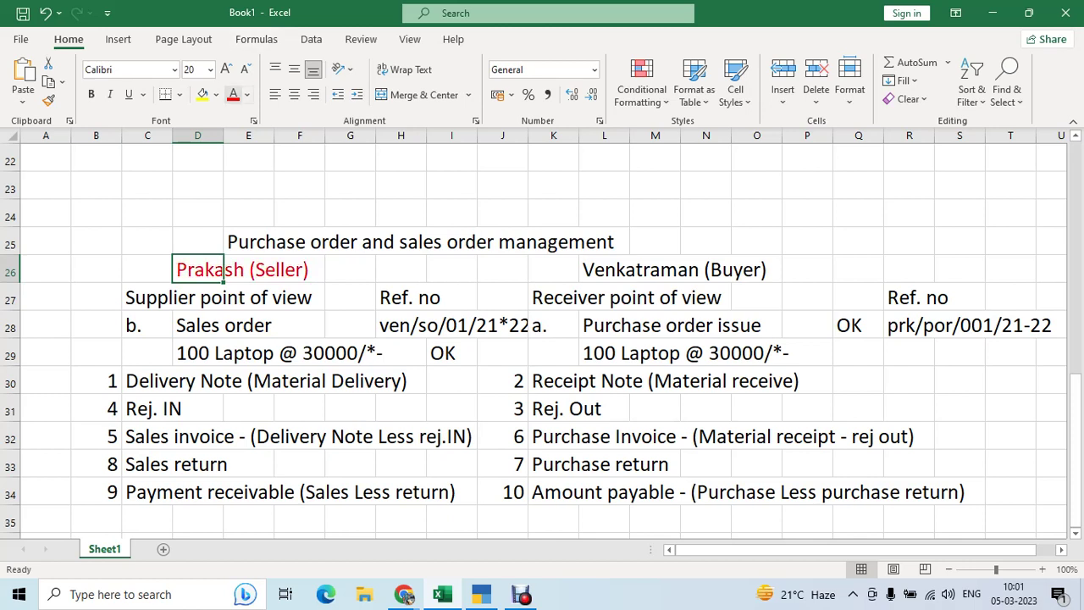
key("ctrl+b")
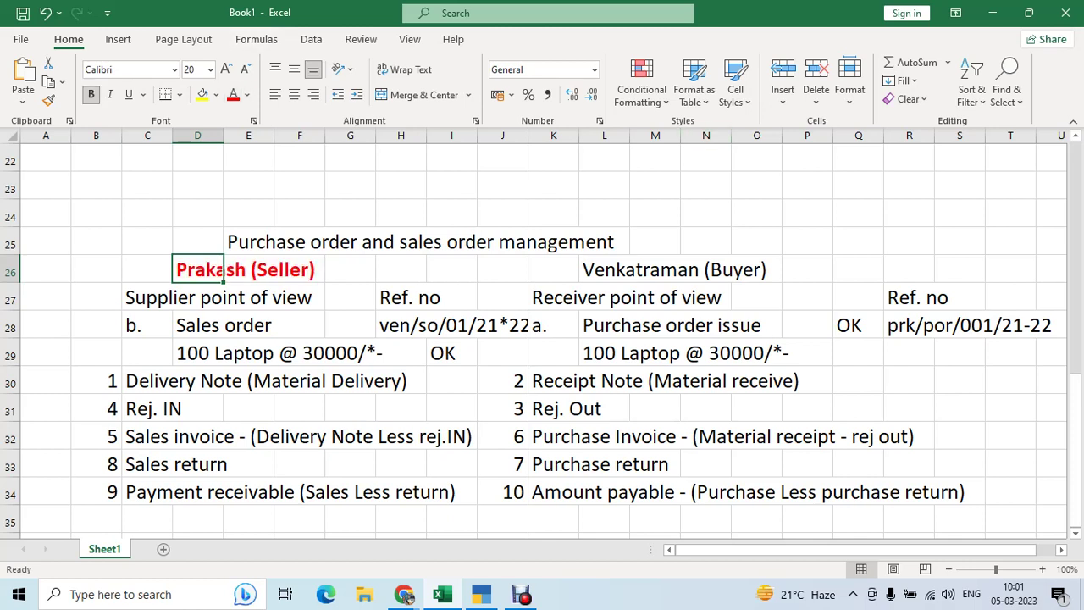
left_click(604, 270)
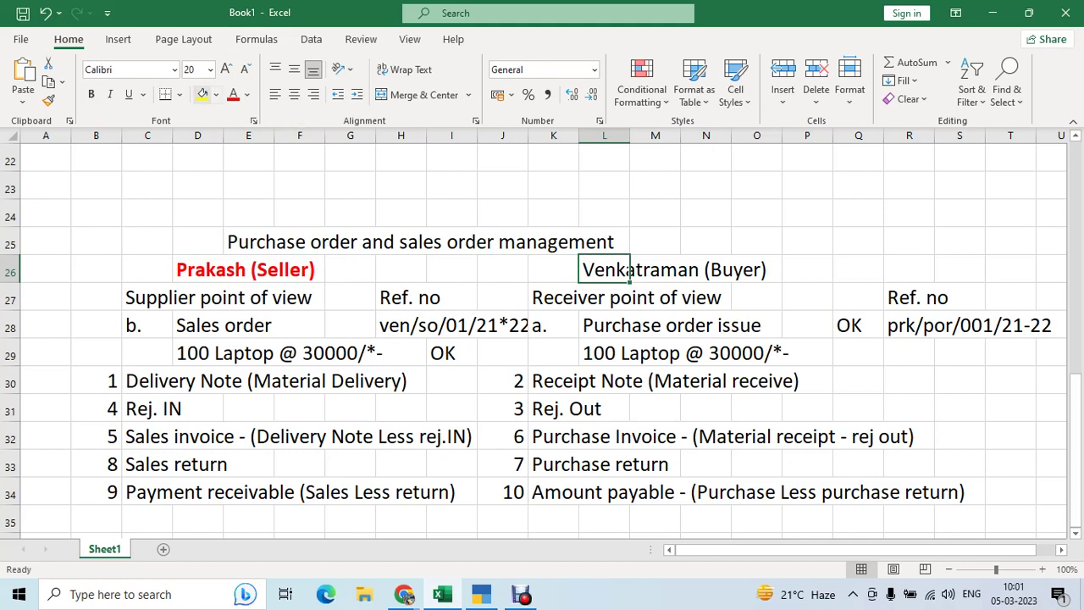
left_click(202, 94)
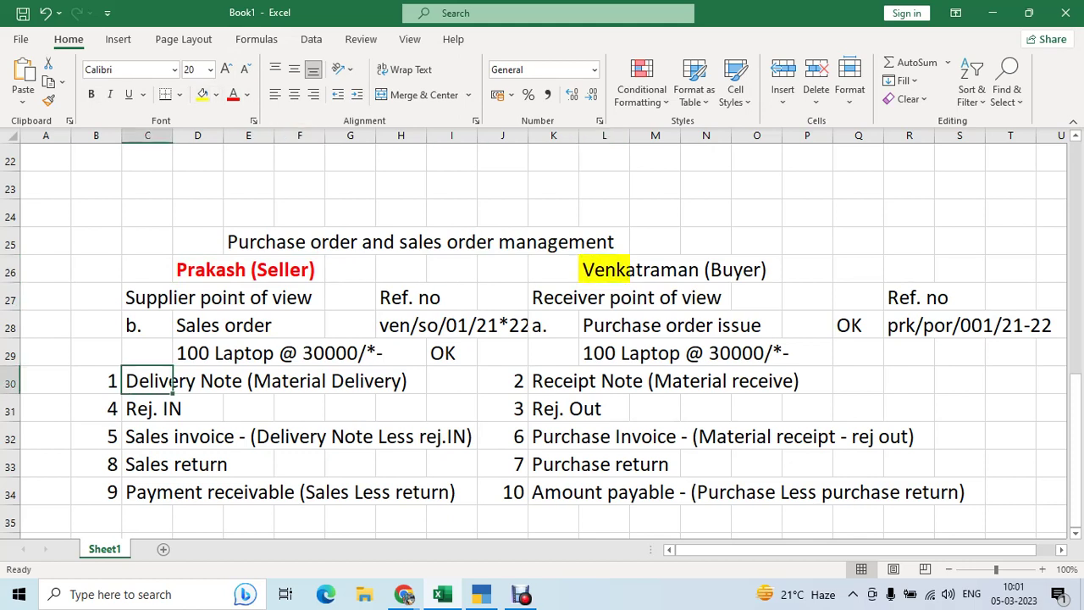
Step: Switch back to TallyPrime and show the inactive voucher types in the voucher type list
key("alt+Tab")
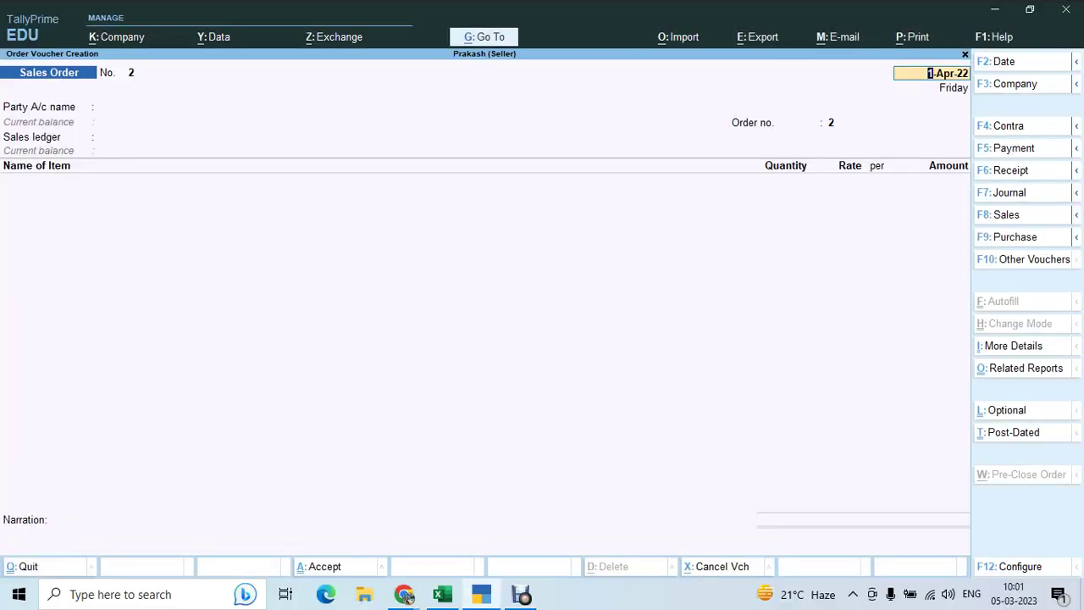
key("F10")
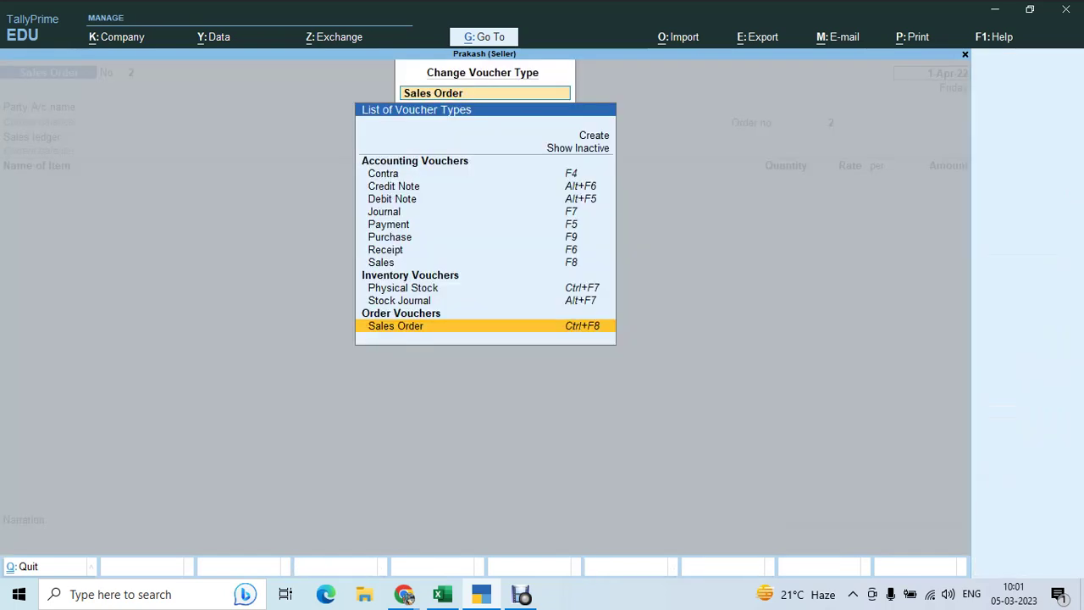
key("Up")
key("Up")
key("Up")
key("Up")
key("Up")
key("Up")
key("Up")
key("Up")
key("Up")
key("Up")
key("Up")
key("Up")
key("Up")
key("Up")
key("Return")
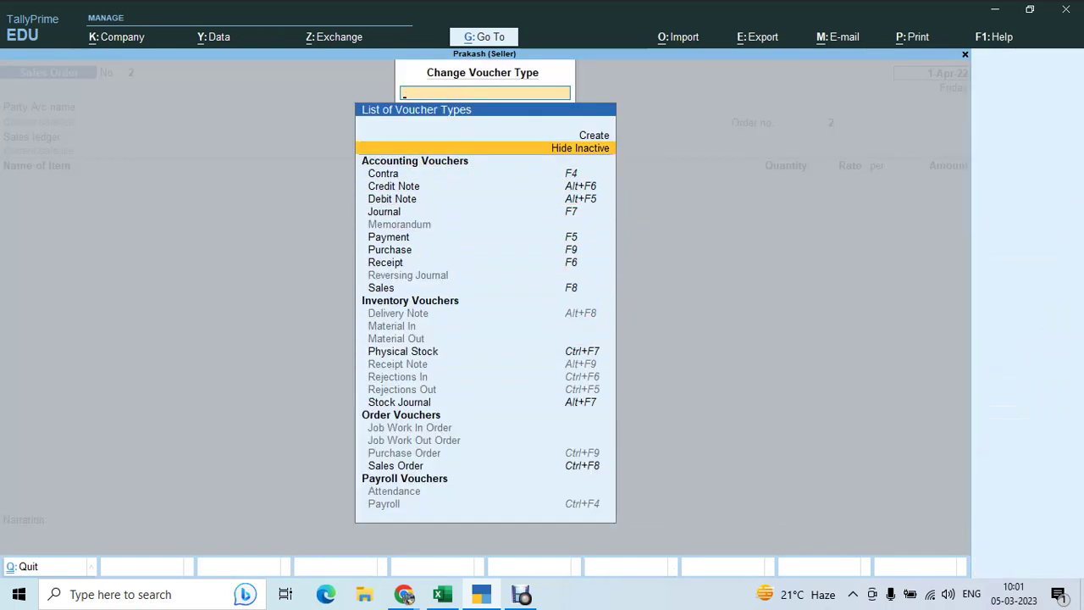
Step: Choose the Delivery Note voucher type and activate it for the seller company
key("Down")
key("Down")
key("Down")
key("Down")
key("Down")
key("Down")
key("Down")
key("Down")
key("Down")
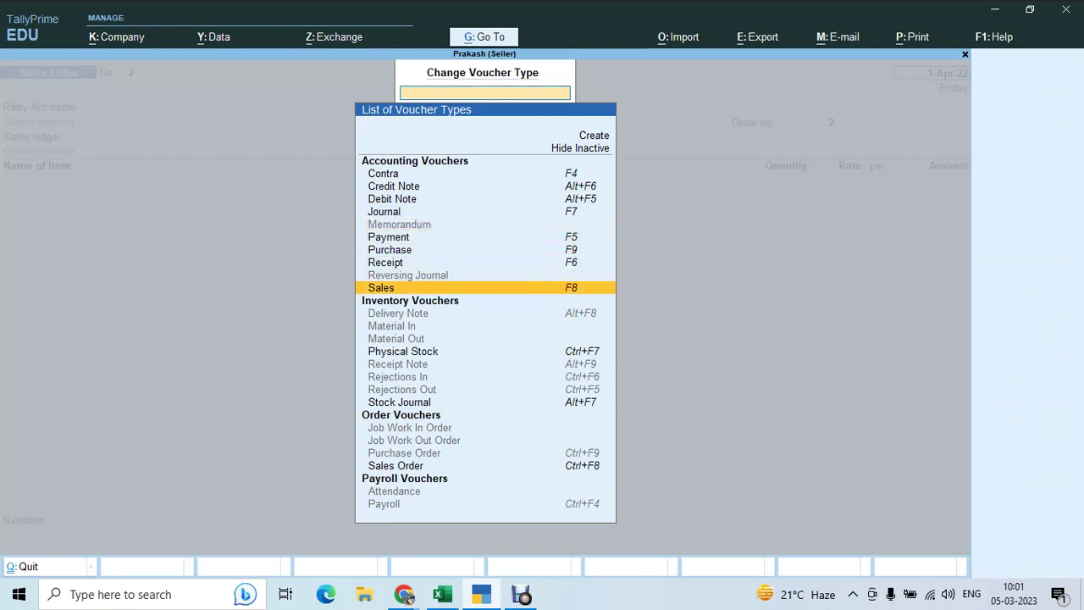
key("Down")
key("Down")
key("Return")
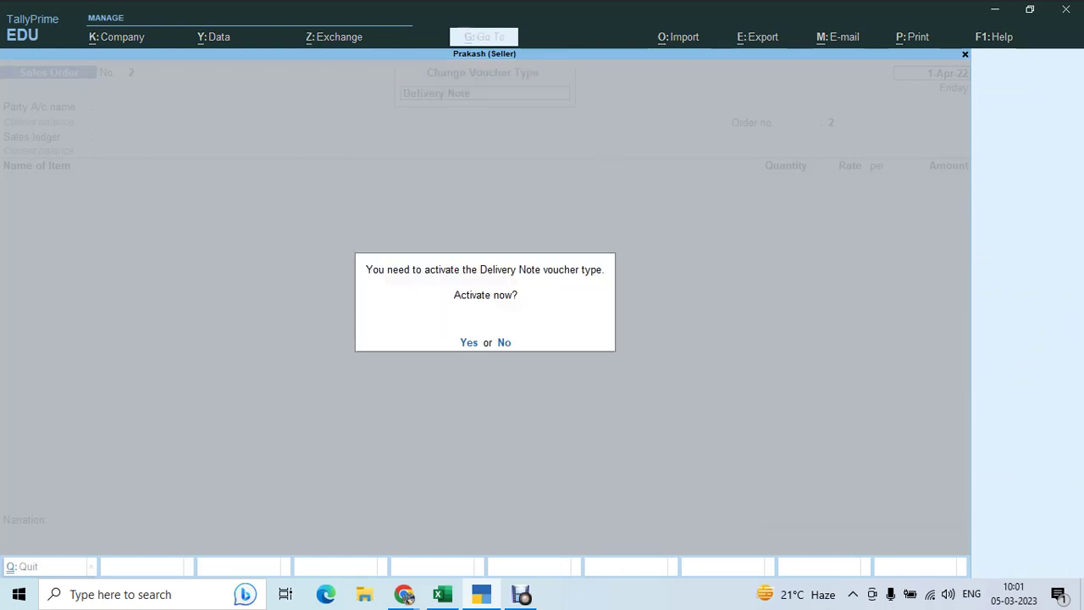
key("y")
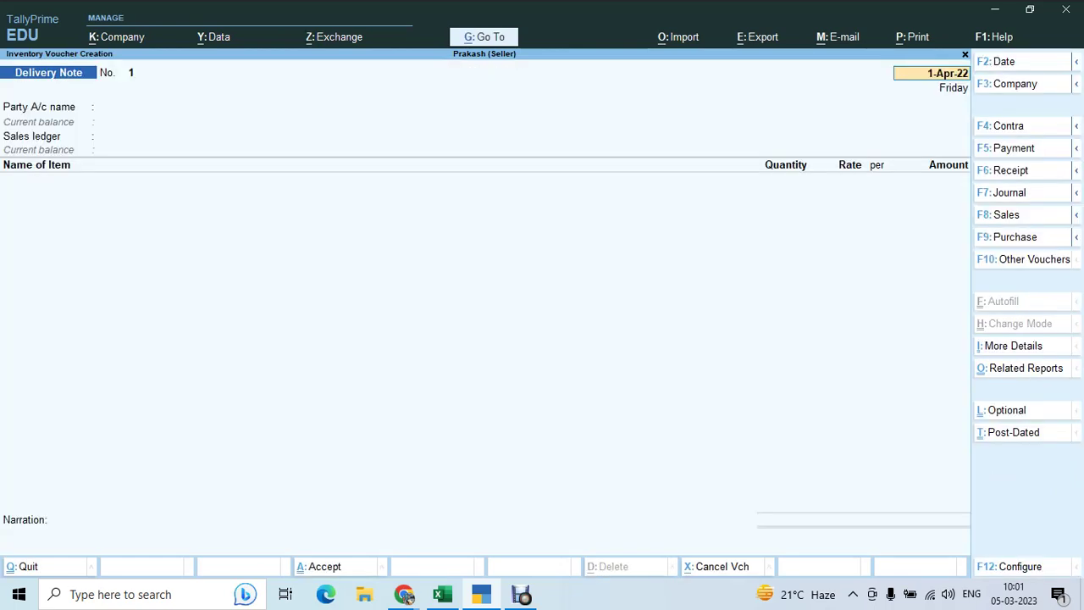
Step: Keep the delivery note's date at 1-Apr-22 and choose the buyer's ledger as the party account
key("Return")
key("Down")
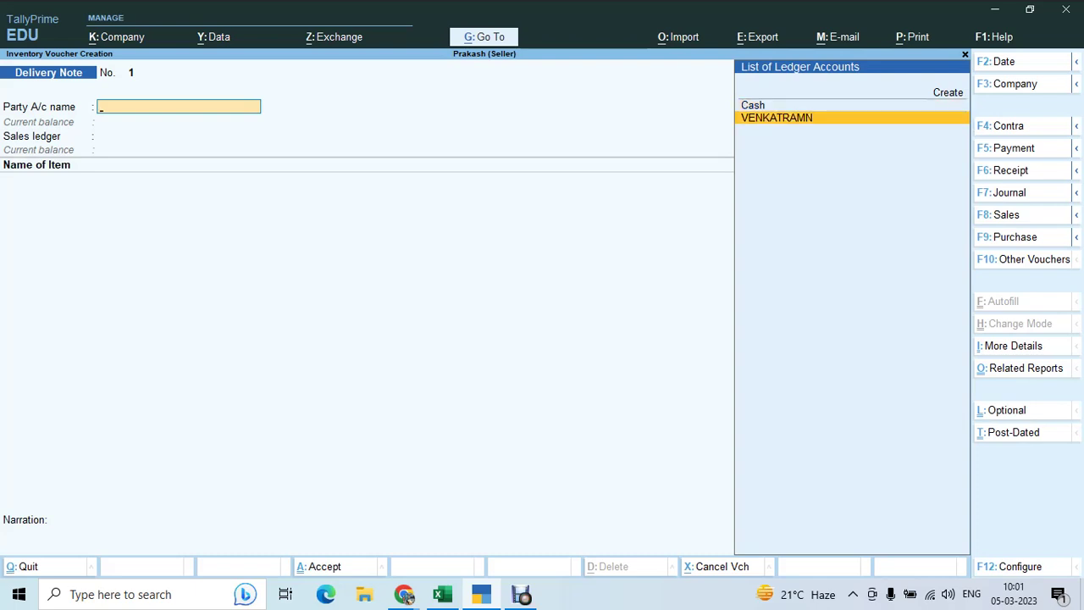
key("Return")
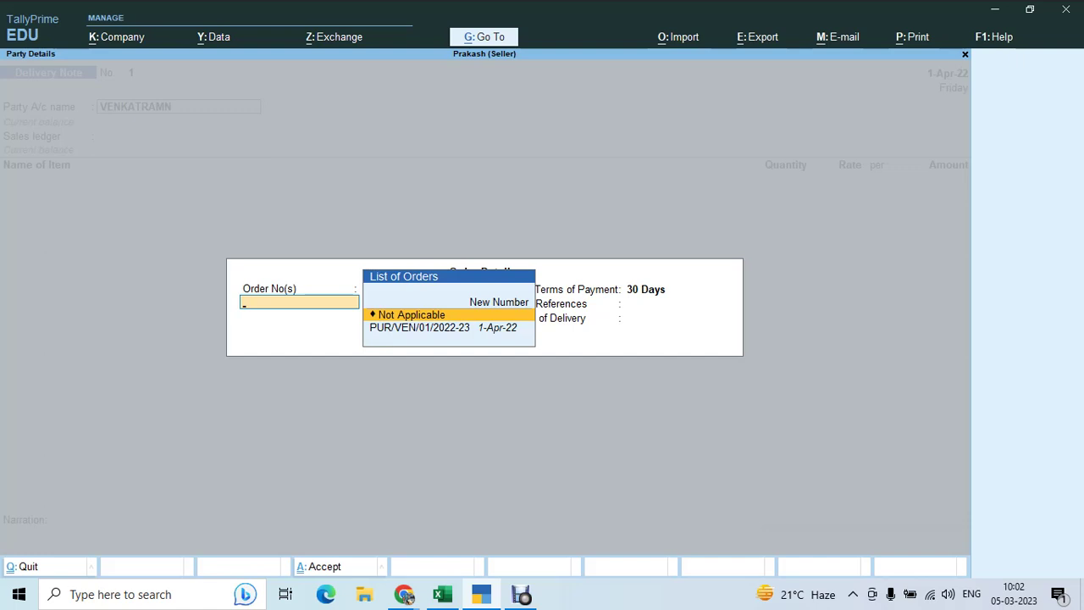
Step: Link the delivery note to the buyer's order dated 1-Apr-22 and accept the order and party details
key("Down")
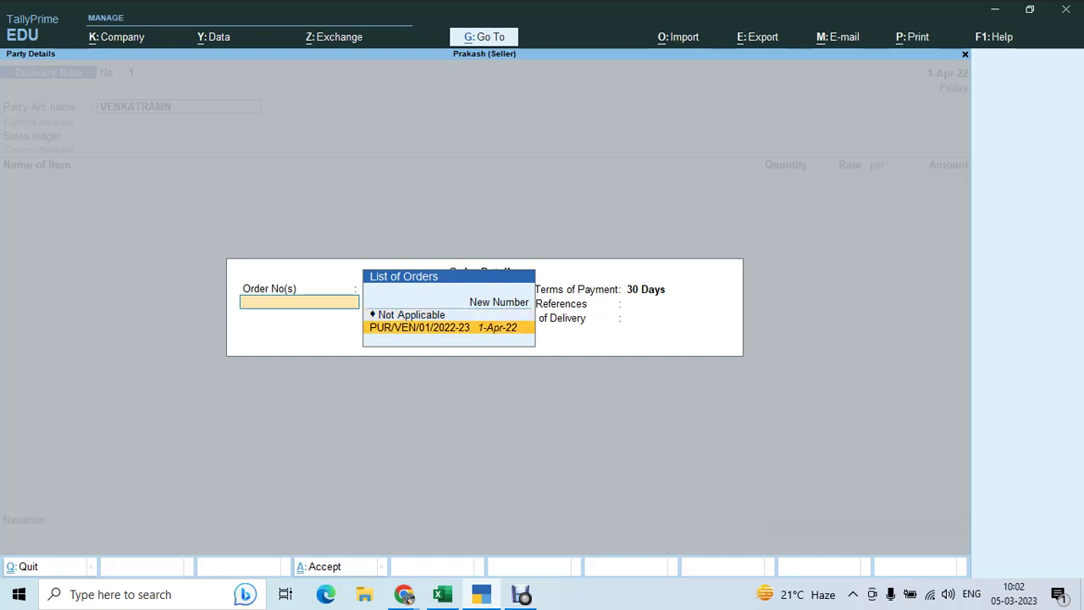
key("Return")
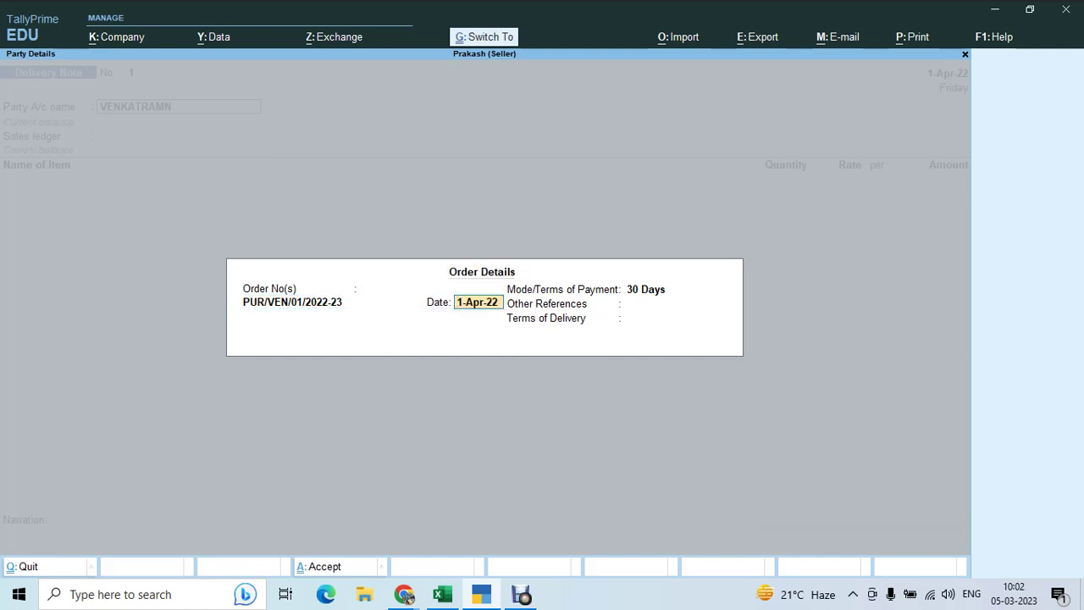
key("Return")
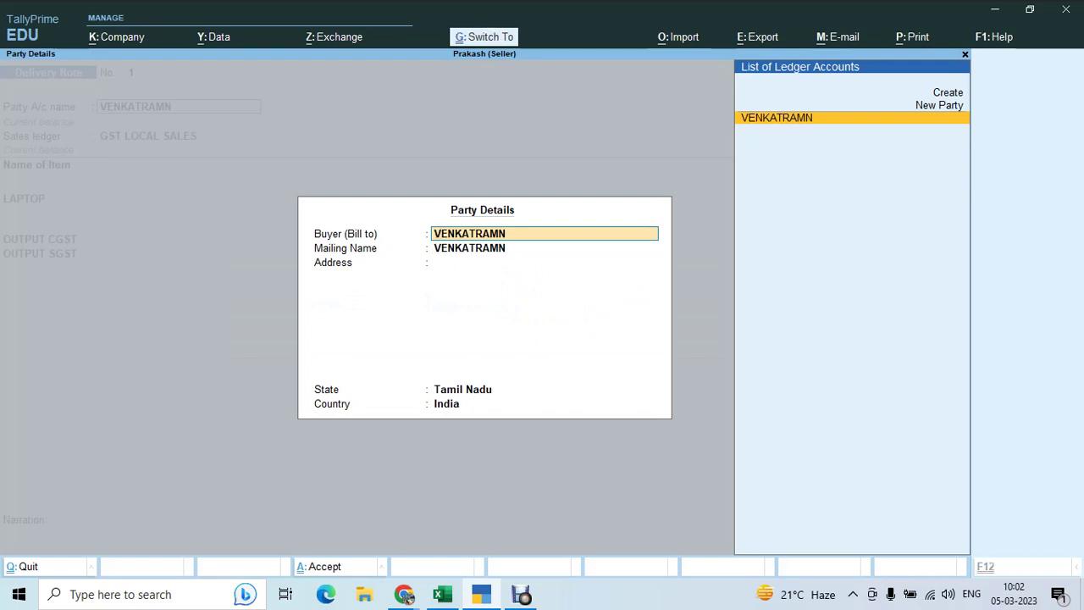
key("ctrl+a")
key("Return")
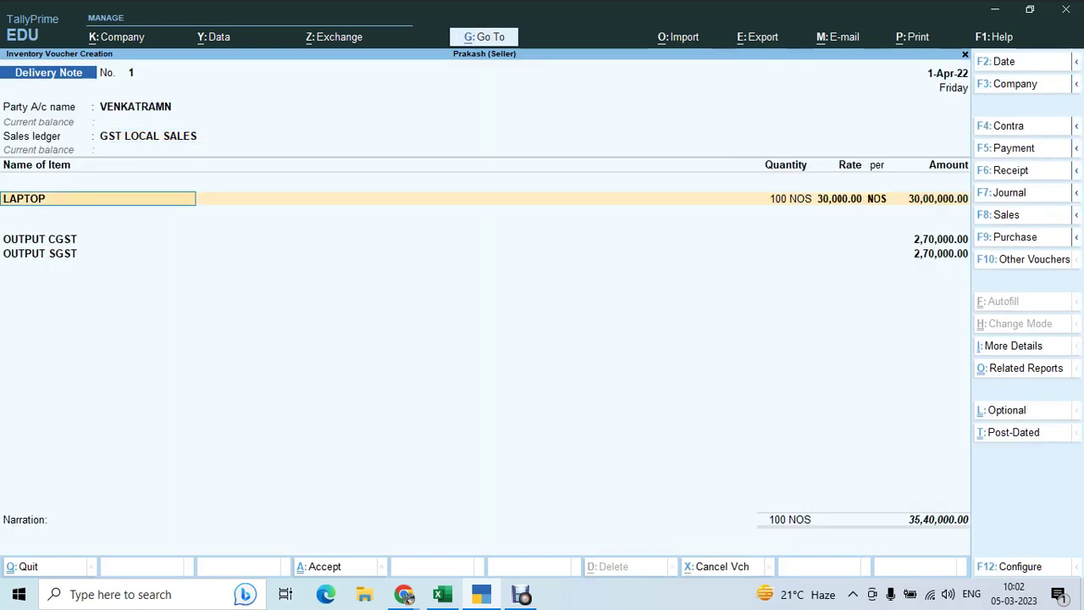
Step: Confirm the LAPTOP allocation against the buyer's order with tracking number 1, 100 NOS at a rate of 30,000.00
key("Return")
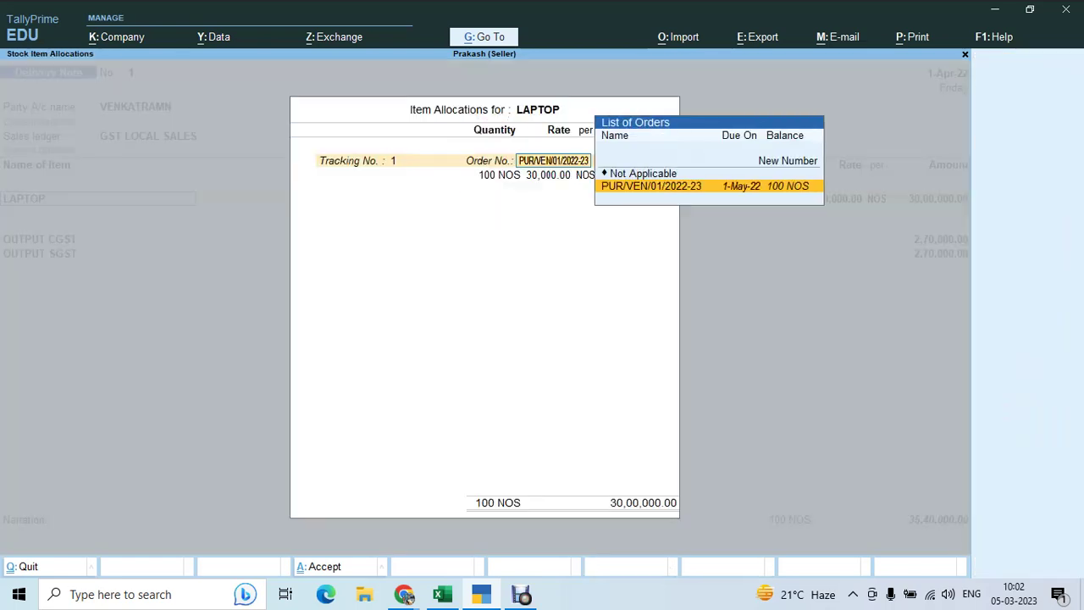
key("Return")
key("Return")
key("Return")
key("Return")
key("Return")
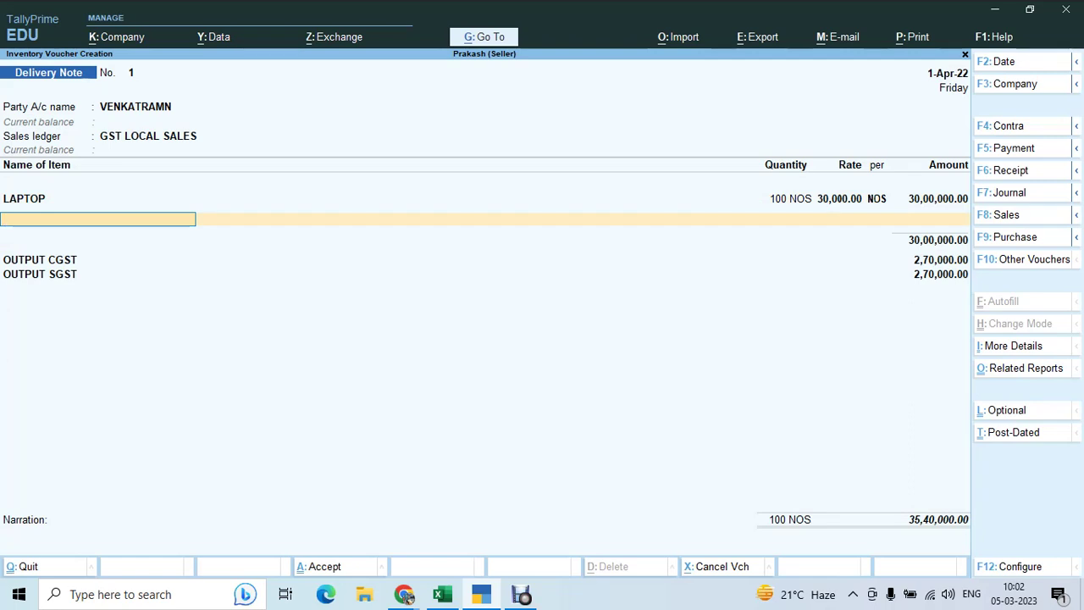
Step: End the item list, keep the OUTPUT CGST and OUTPUT SGST lines, and proceed to the delivery note's narration
key("Return")
key("Return")
key("Return")
key("Return")
key("Return")
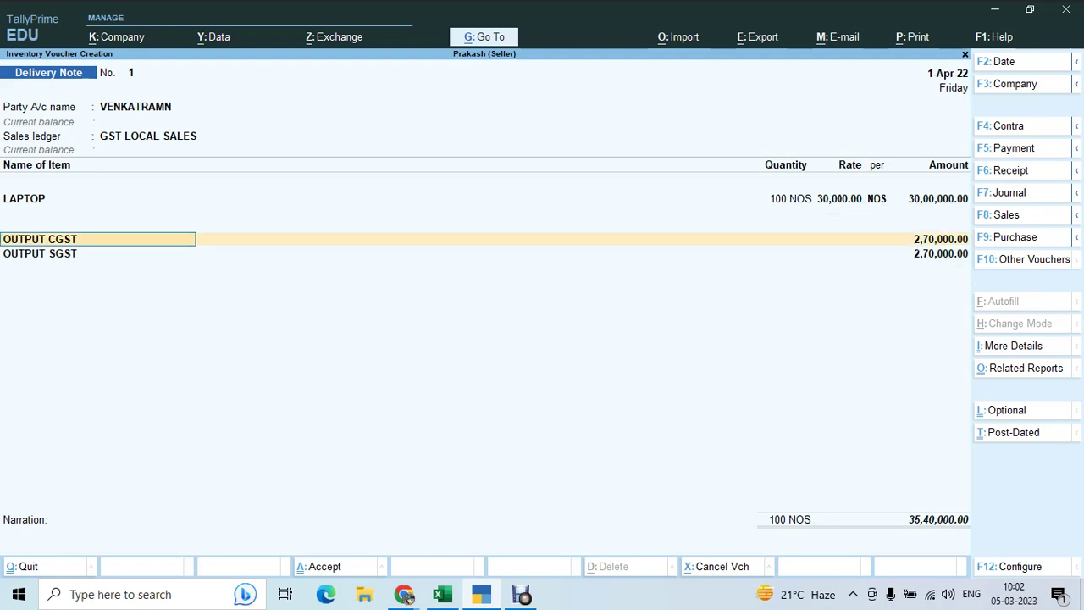
key("Return")
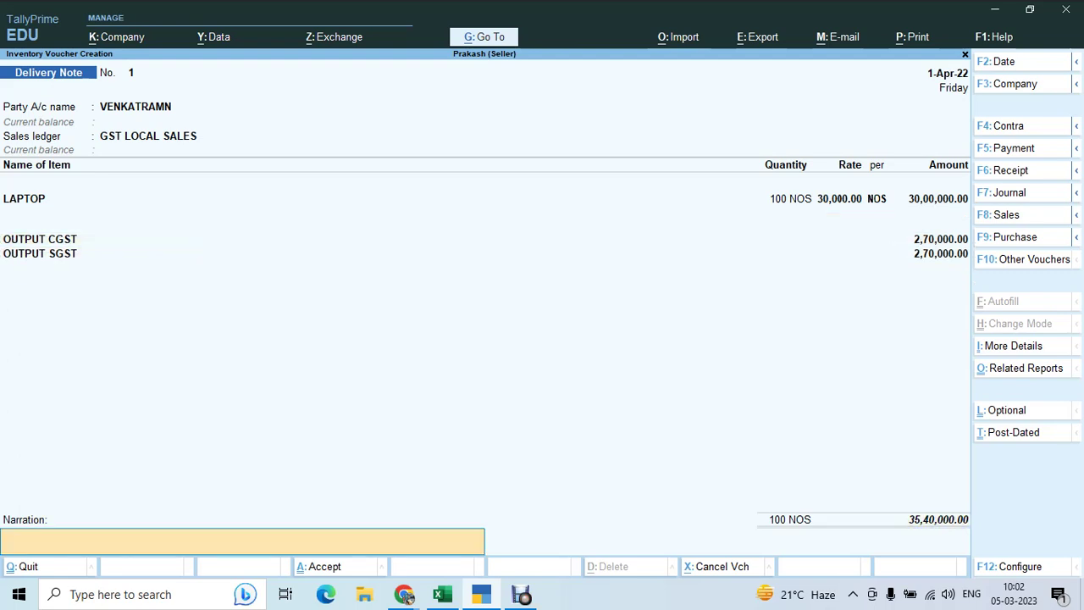
Step: Save the seller's delivery note with an empty narration and quit voucher creation
key("Return")
key("y")
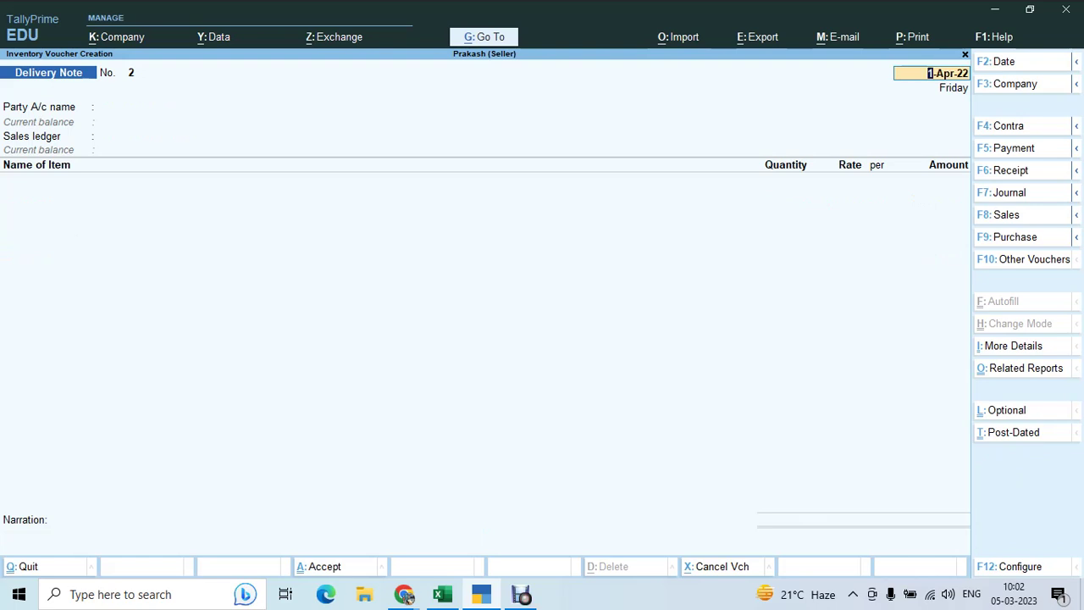
key("Escape")
key("y")
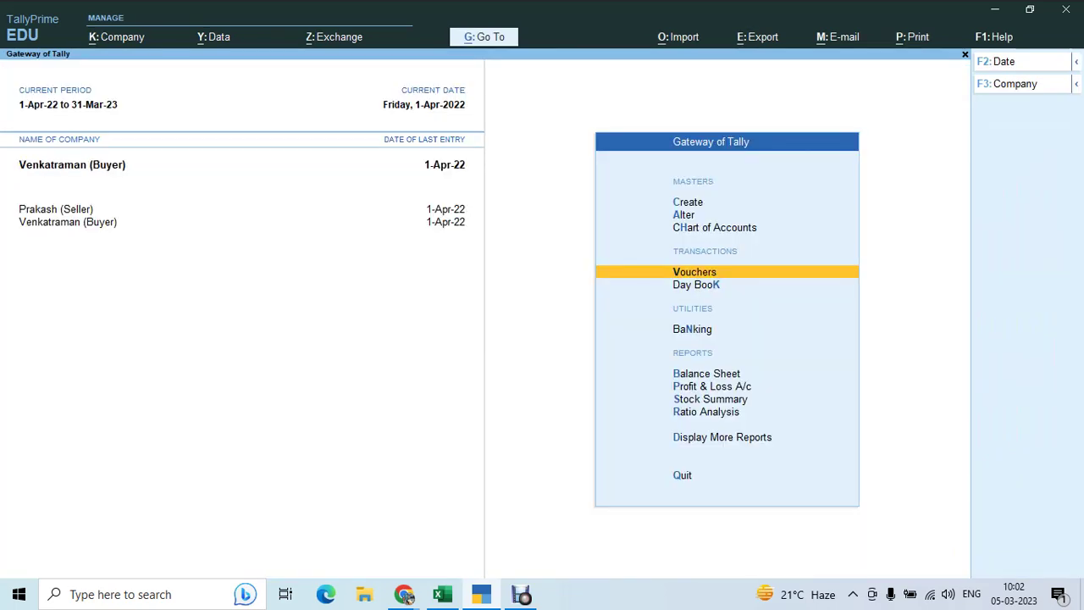
Step: Open voucher entry in the buyer company and change the voucher type to Receipt Note, activating that inactive type
key("Return")
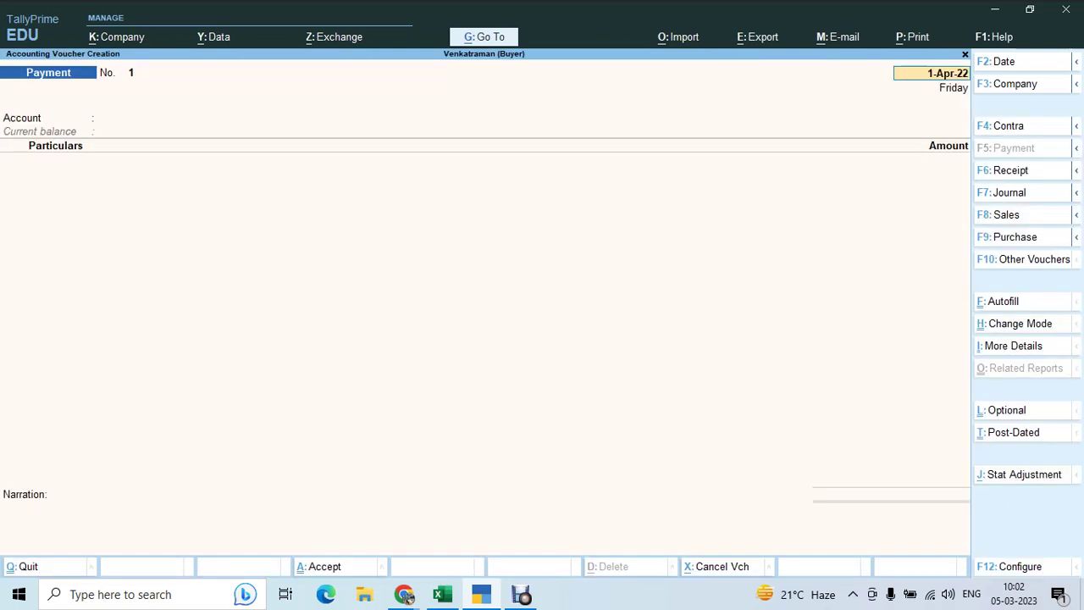
key("F10")
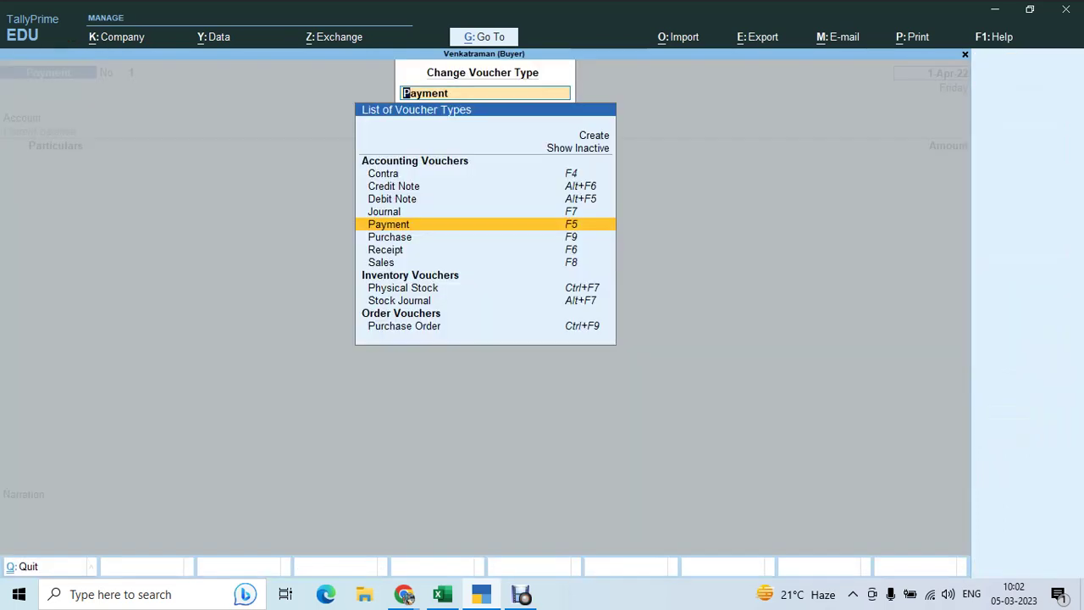
key("Up")
key("Up")
key("Up")
key("Up")
key("Up")
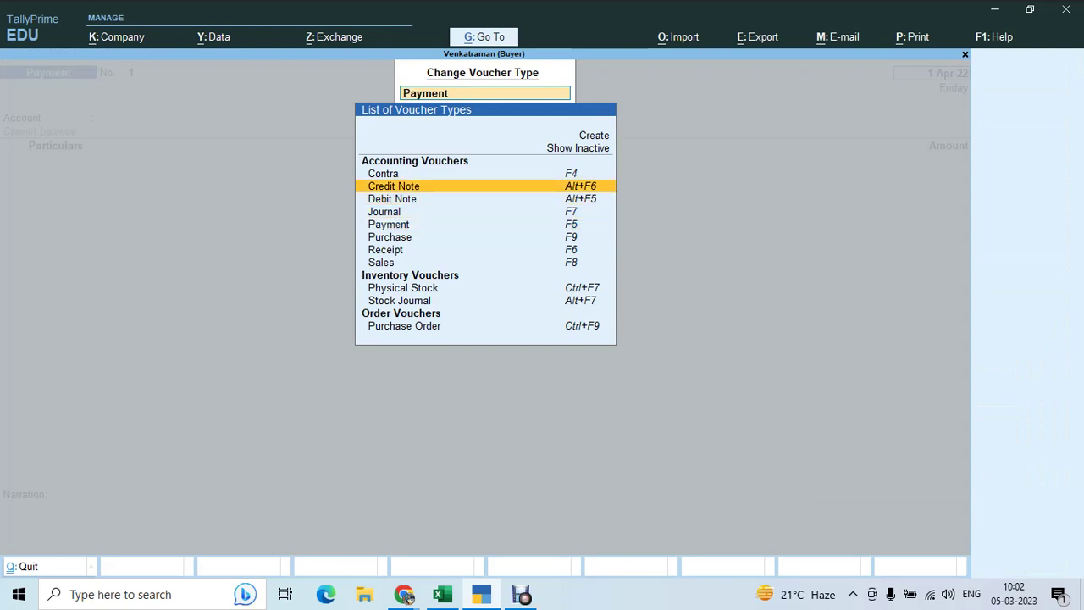
key("Return")
key("Down")
key("Down")
key("Down")
key("Down")
key("Down")
key("Down")
key("Down")
key("Down")
key("Down")
key("Down")
key("Down")
key("Down")
key("Down")
key("Down")
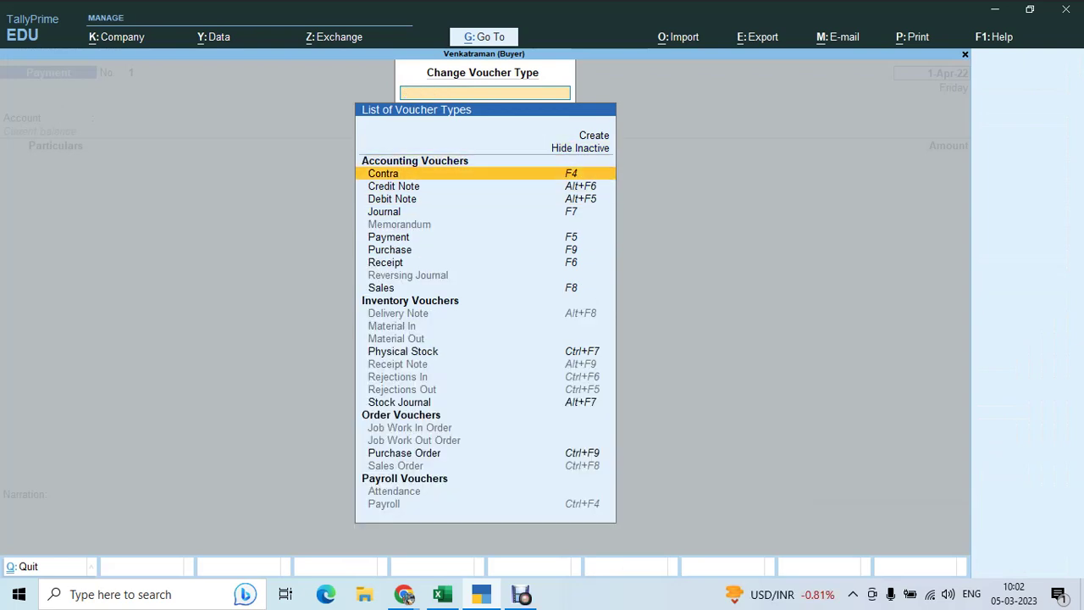
key("Down")
key("Down")
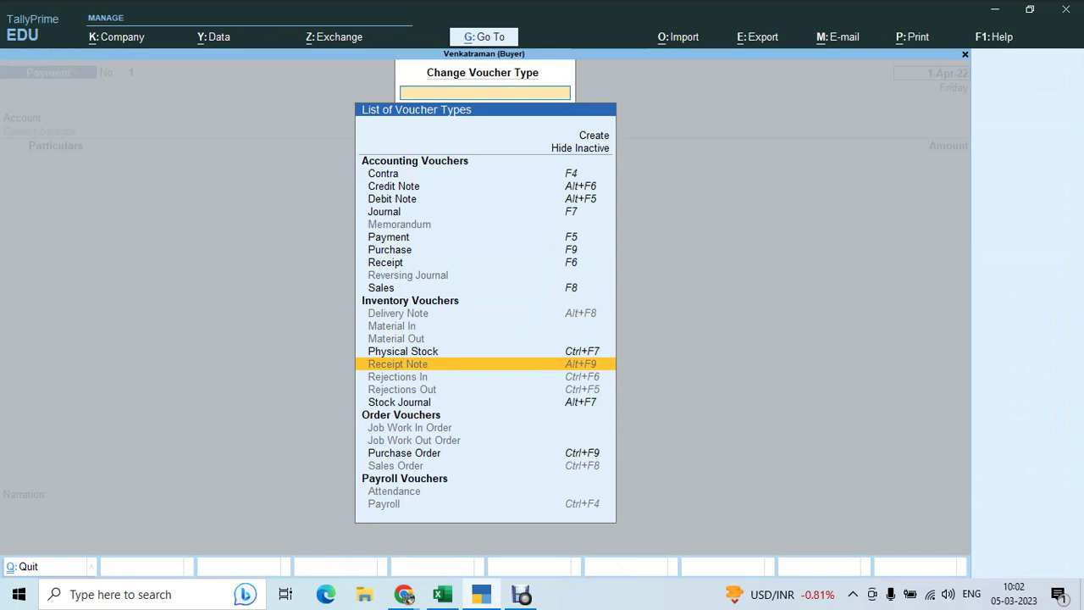
key("Return")
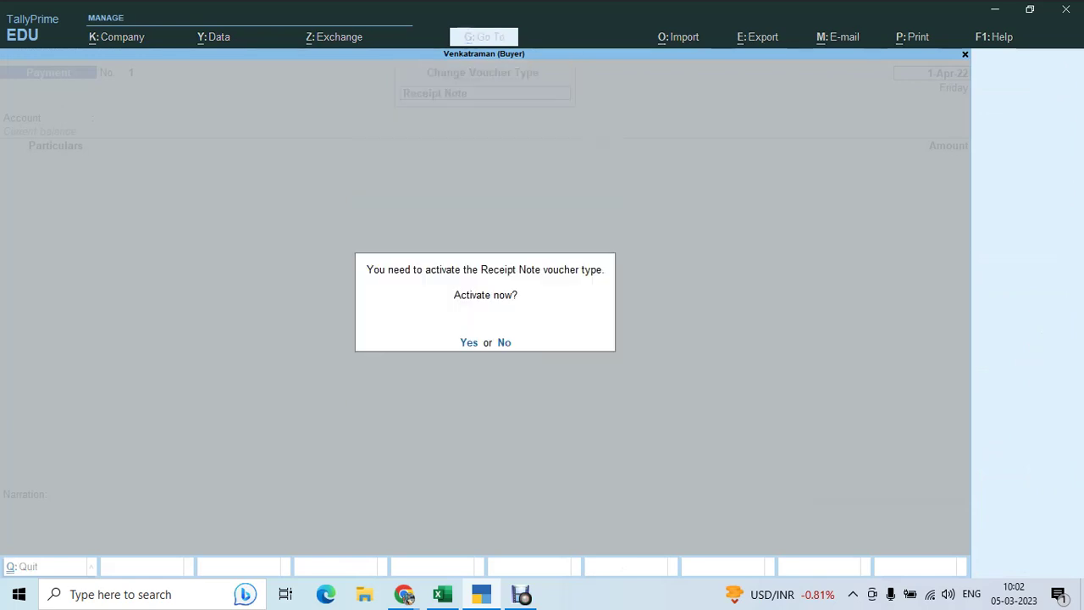
key("y")
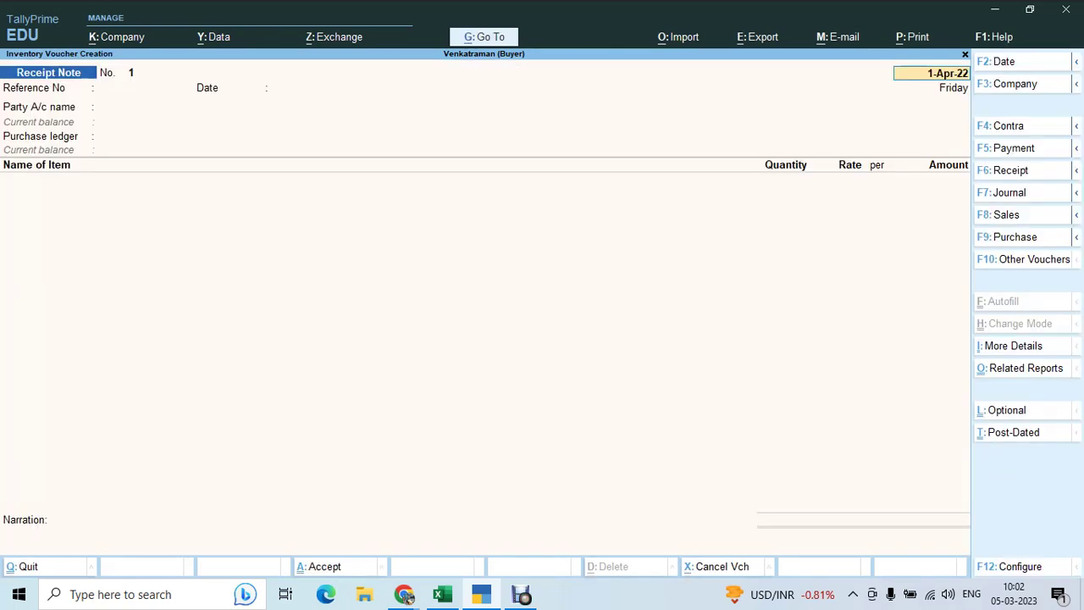
Step: Keep the voucher date, enter reference number MRN/PRK/01/22-23 and accept 1-Apr-22 as the reference date
key("Return")
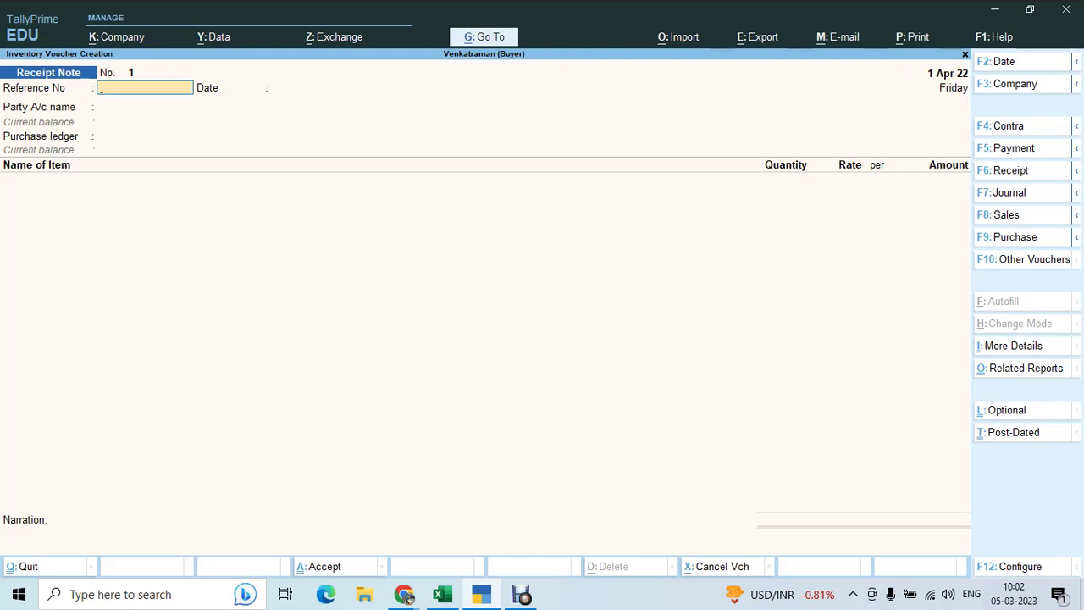
type("MRN/PRK/01/22-23")
key("Return")
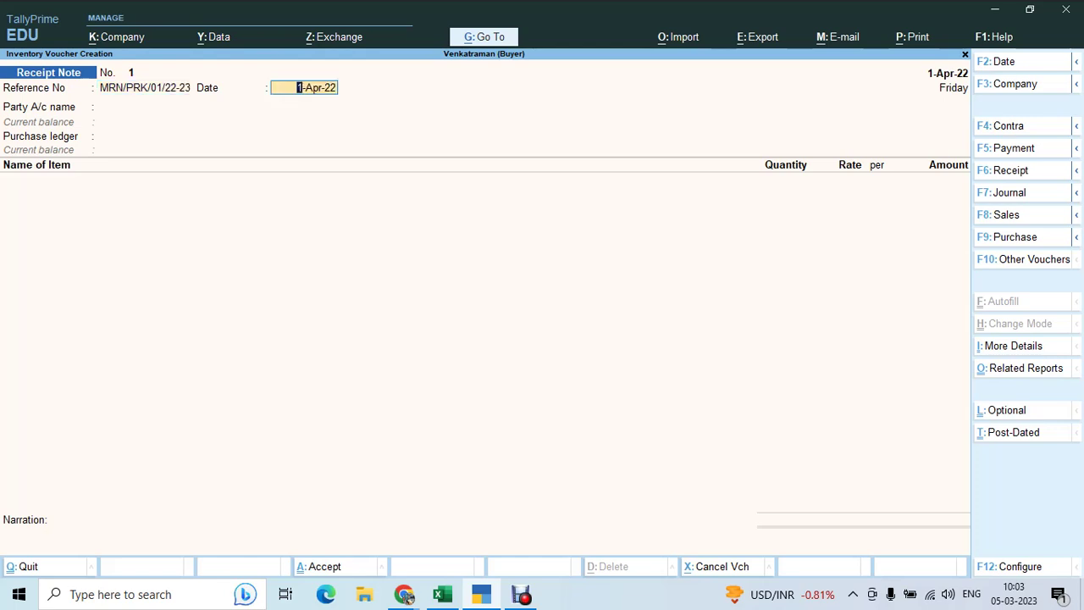
key("Return")
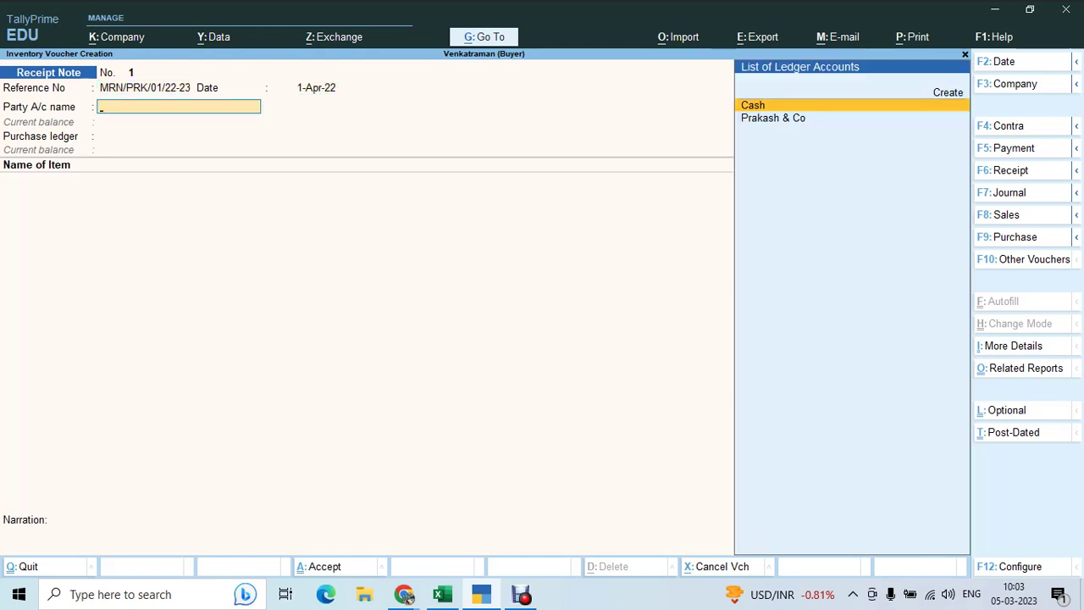
Step: Select Prakash & Co as the party and link its purchase order dated 1-Apr-22, accepting the order and party details
key("Down")
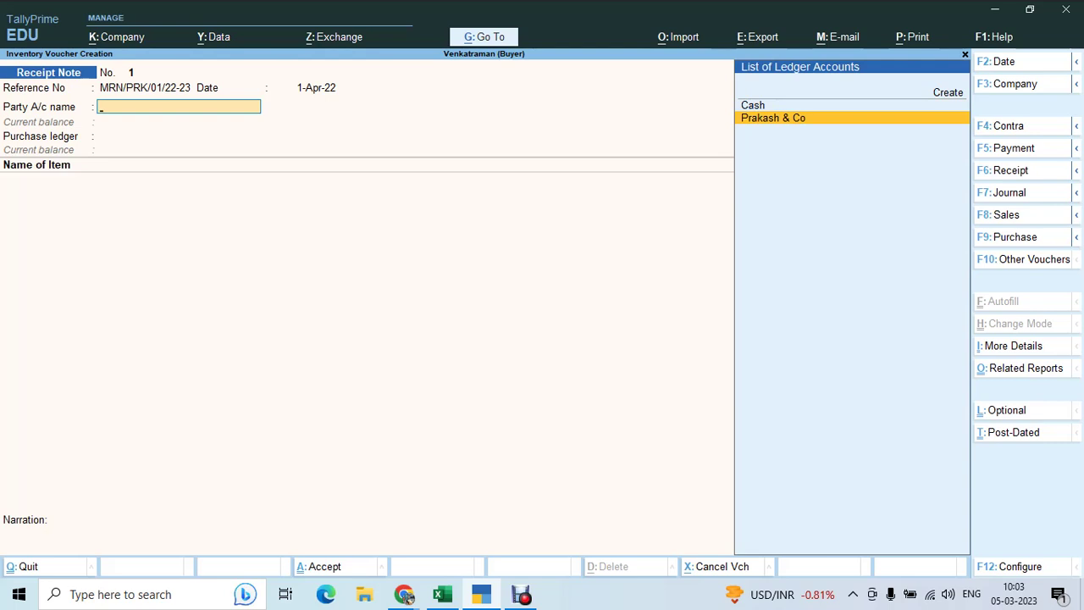
key("Return")
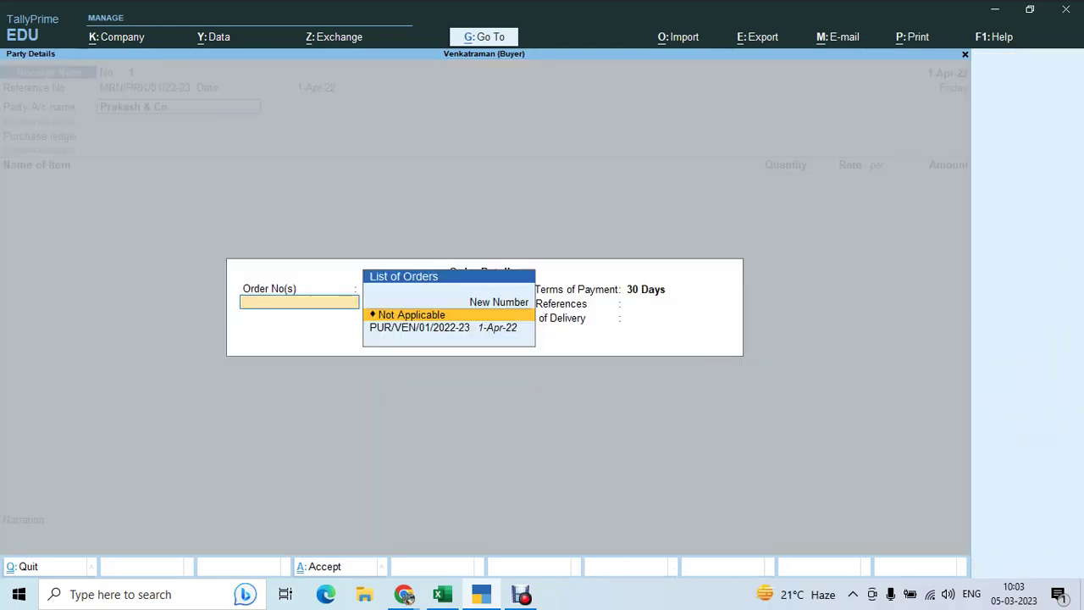
key("Down")
key("Return")
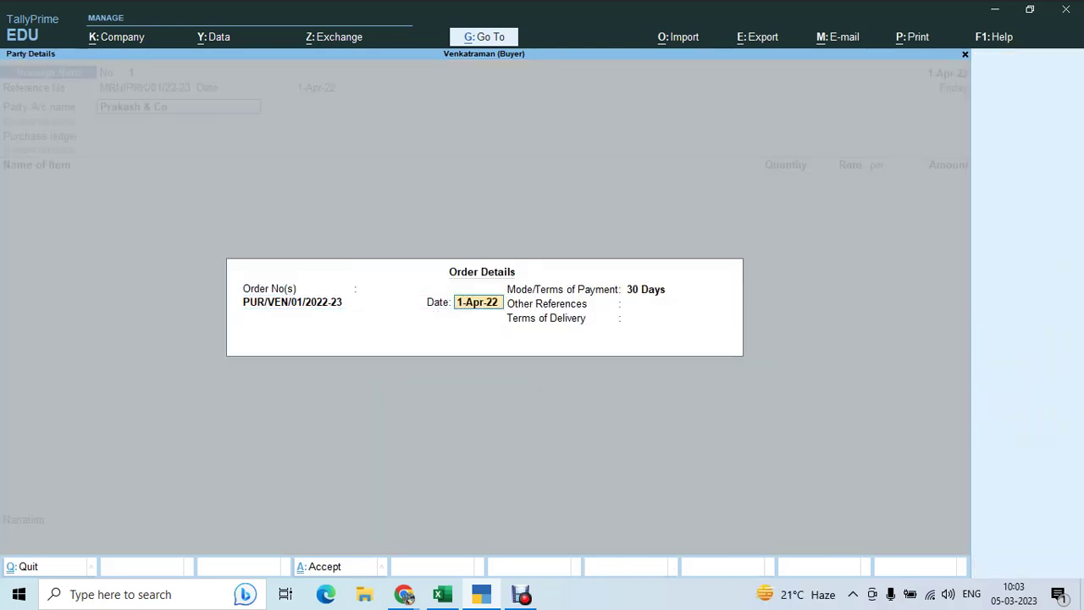
key("ctrl+a")
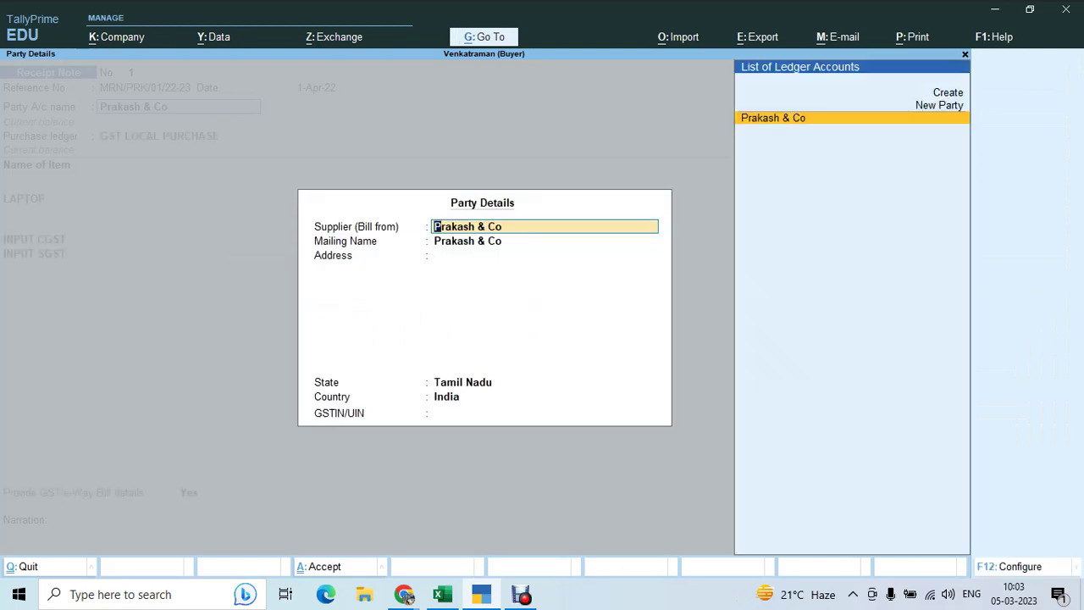
key("ctrl+a")
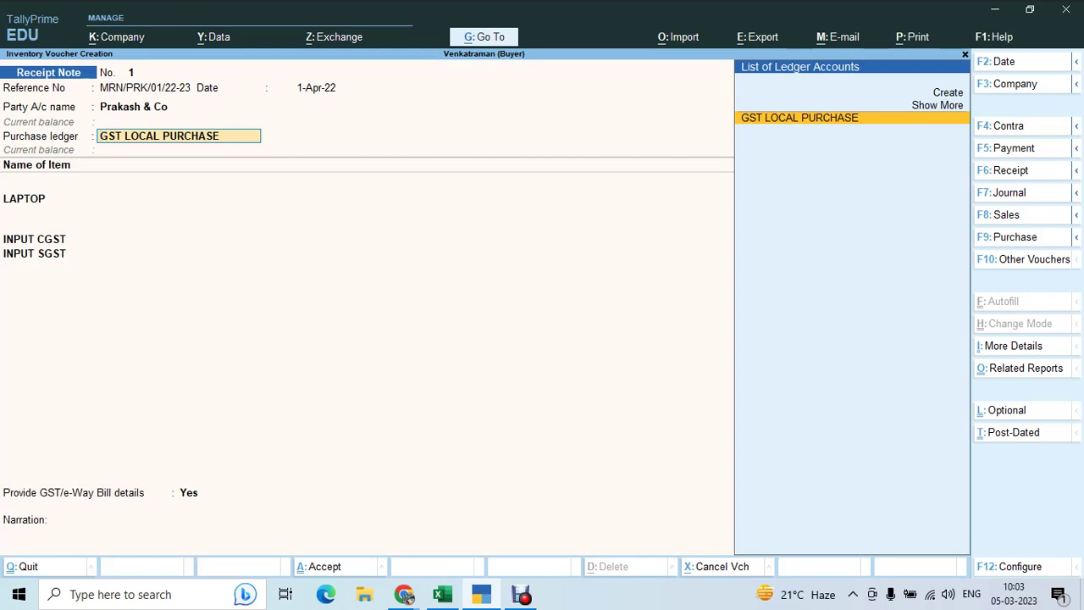
Step: Keep the GST LOCAL PURCHASE ledger and confirm the LAPTOP allocation of 100 NOS at 30,000.00 against tracking number MRN/PRK/01/22-23 and the linked order
key("Return")
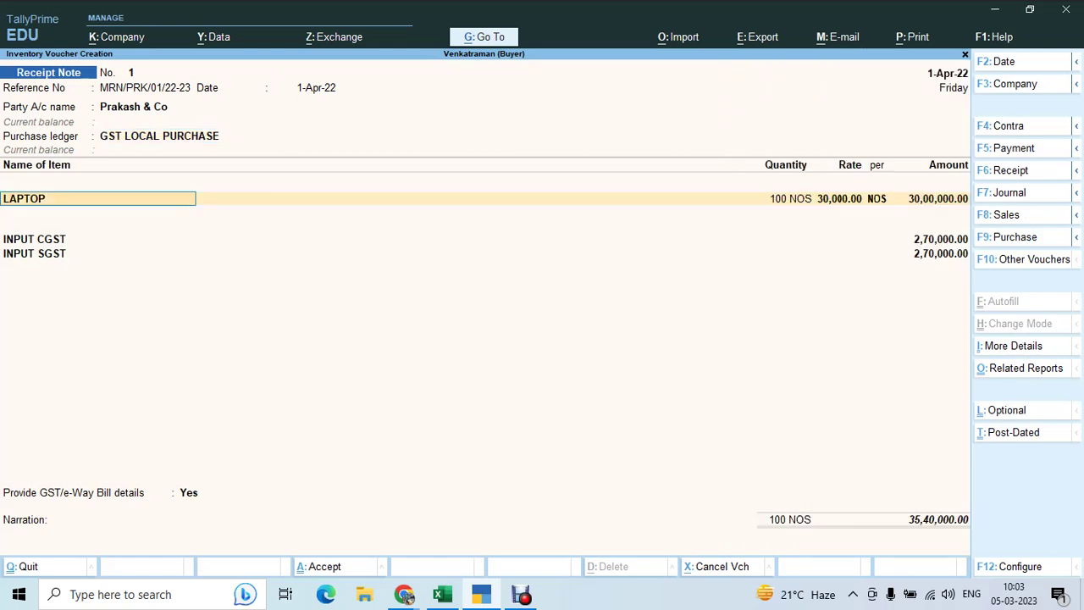
key("Return")
key("Return")
key("Return")
key("Return")
key("Return")
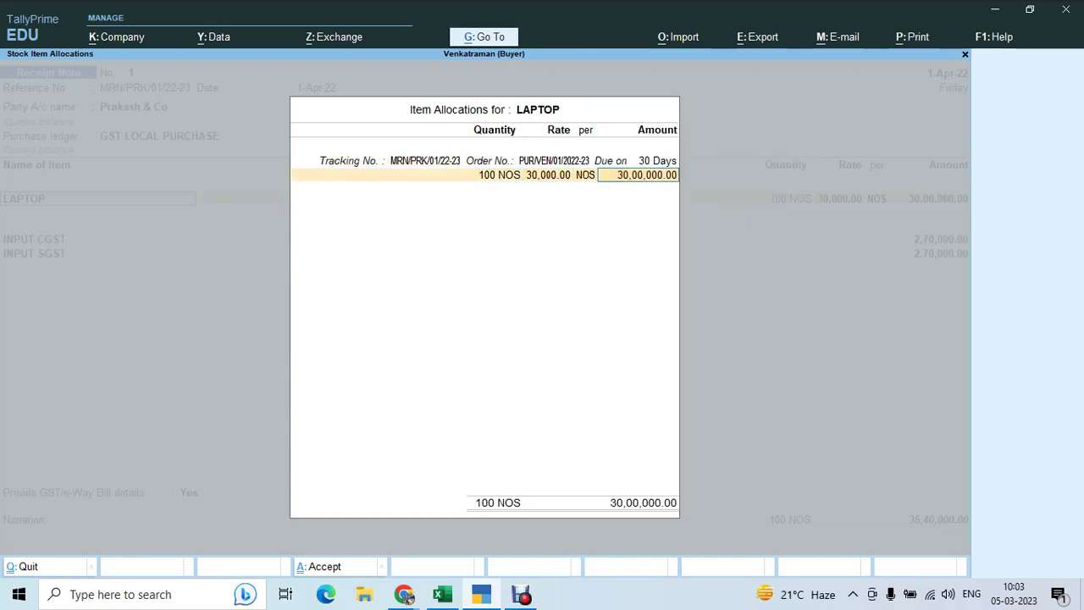
key("BackSpace")
key("BackSpace")
key("BackSpace")
key("BackSpace")
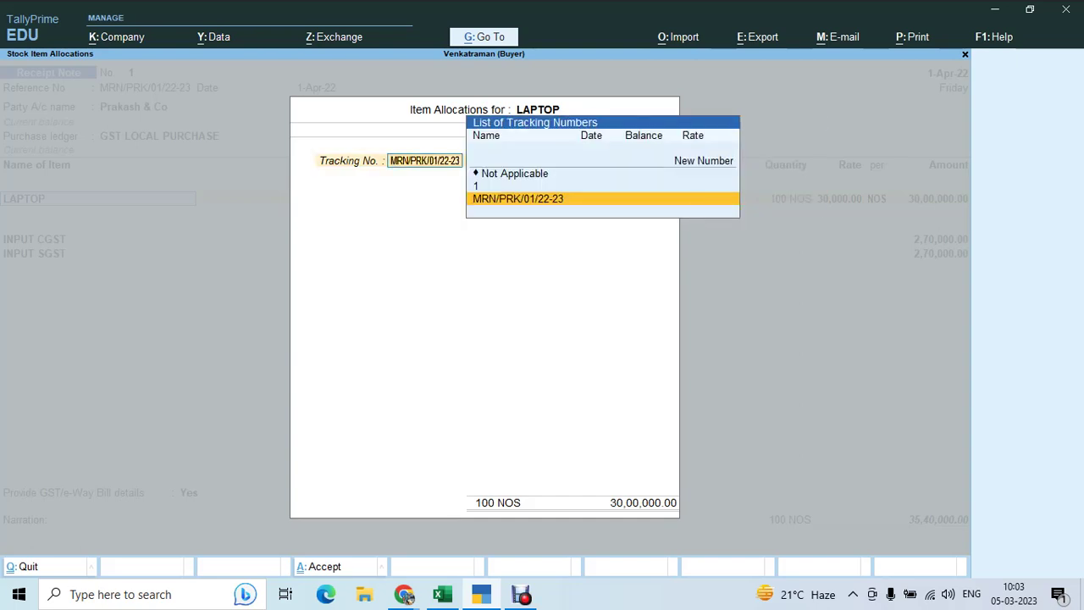
key("Return")
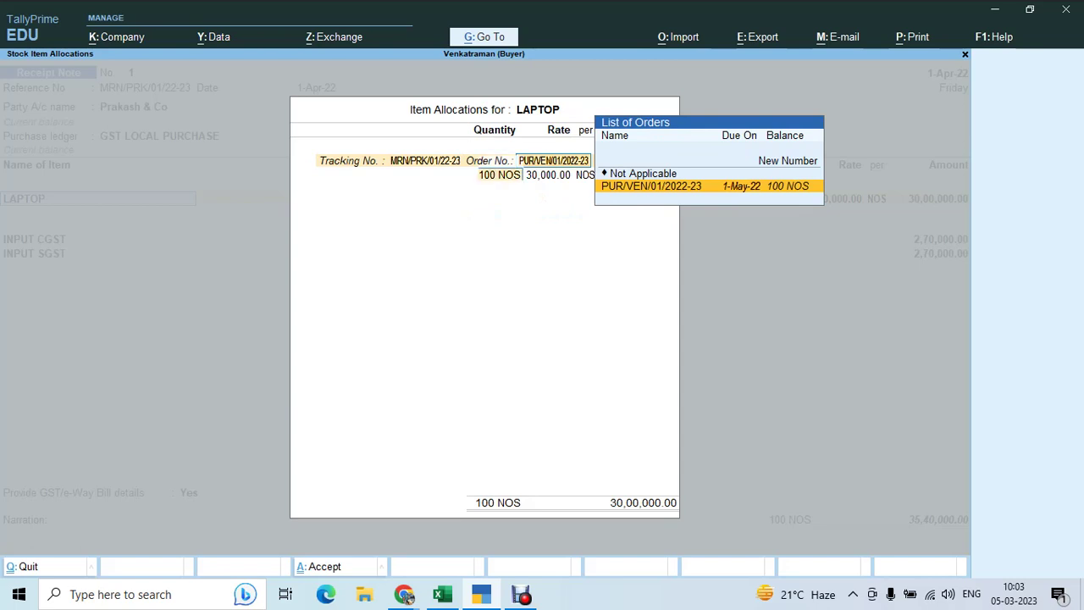
key("Return")
key("Return")
key("Return")
key("Return")
key("Return")
key("Return")
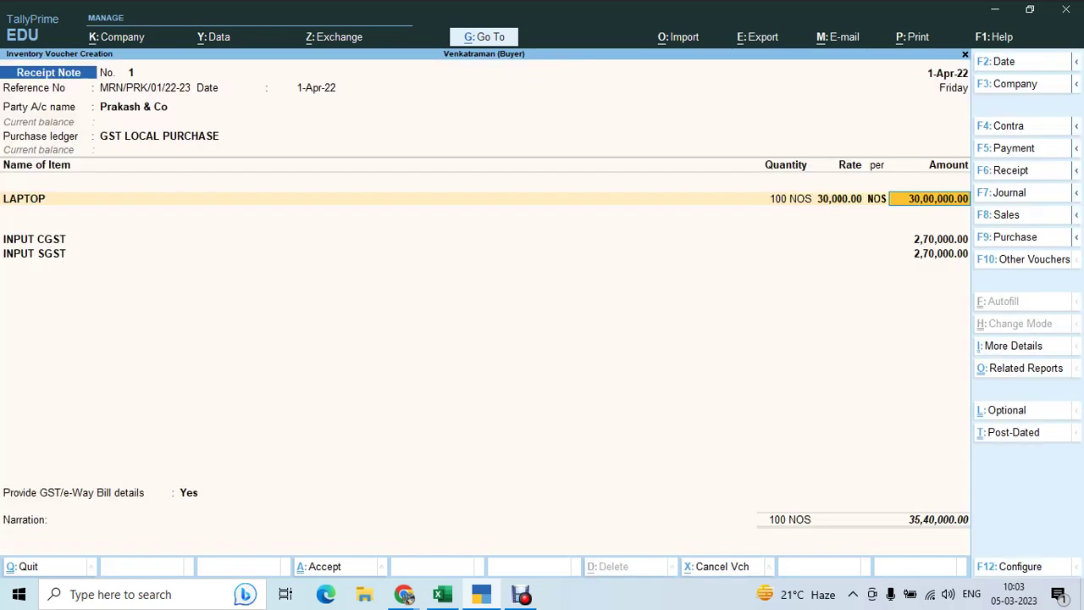
Step: Finish the LAPTOP item line and save the receipt note
key("Return")
key("ctrl")
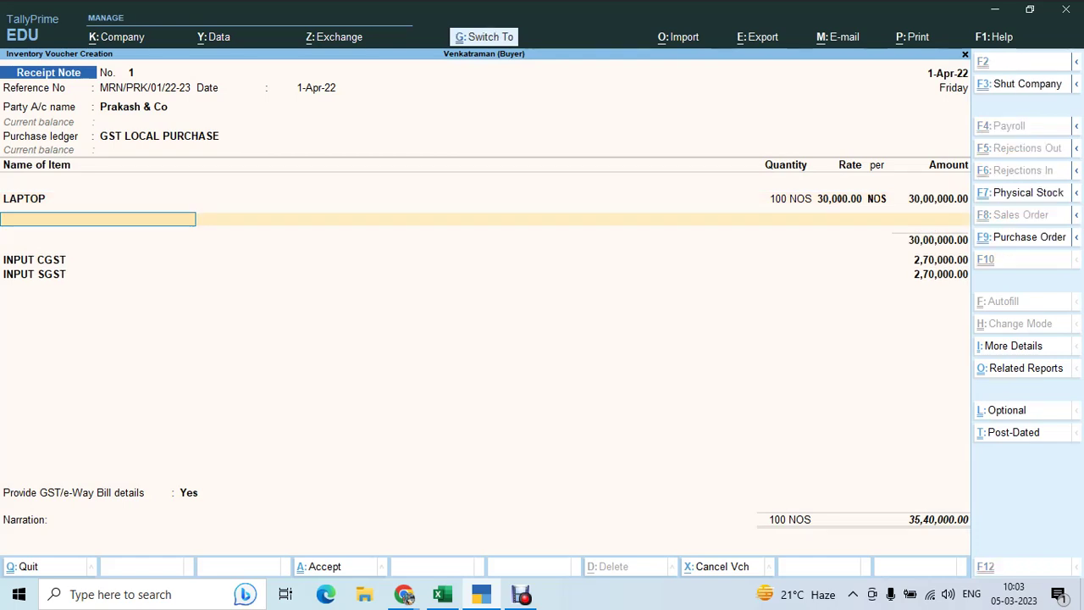
key("ctrl+a")
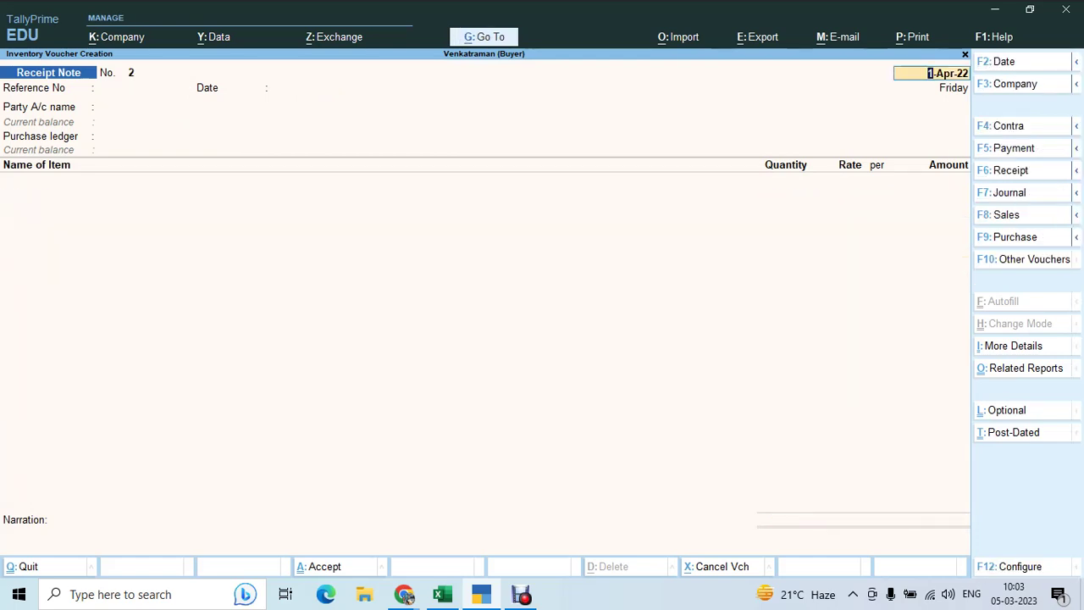
Step: Switch to the Excel workbook and mark the Delivery Note (Material Delivery) row with OK in cell I30
key("alt+Tab")
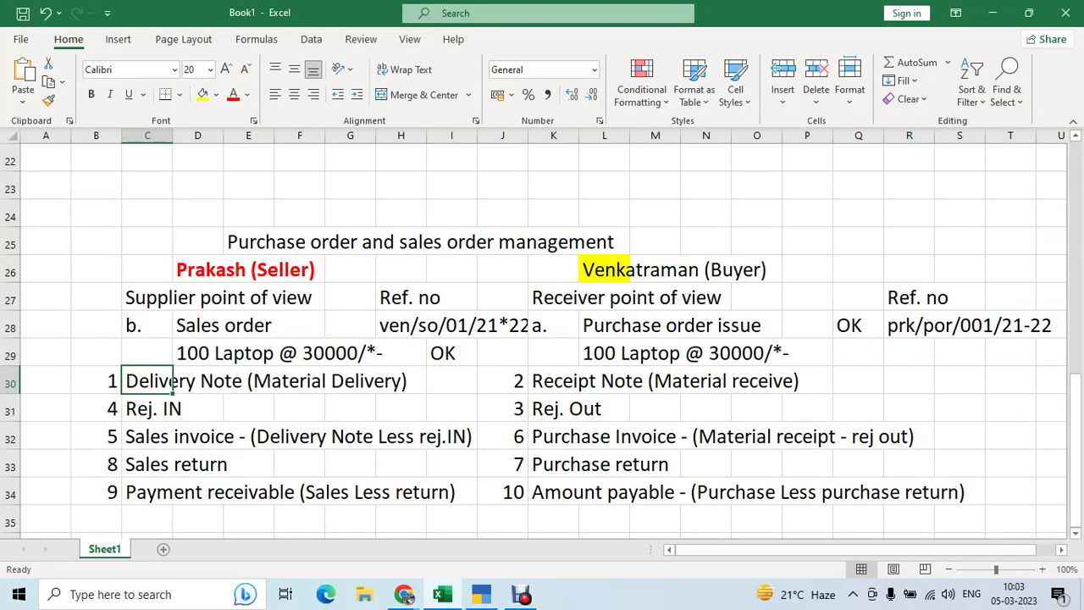
left_click(555, 381)
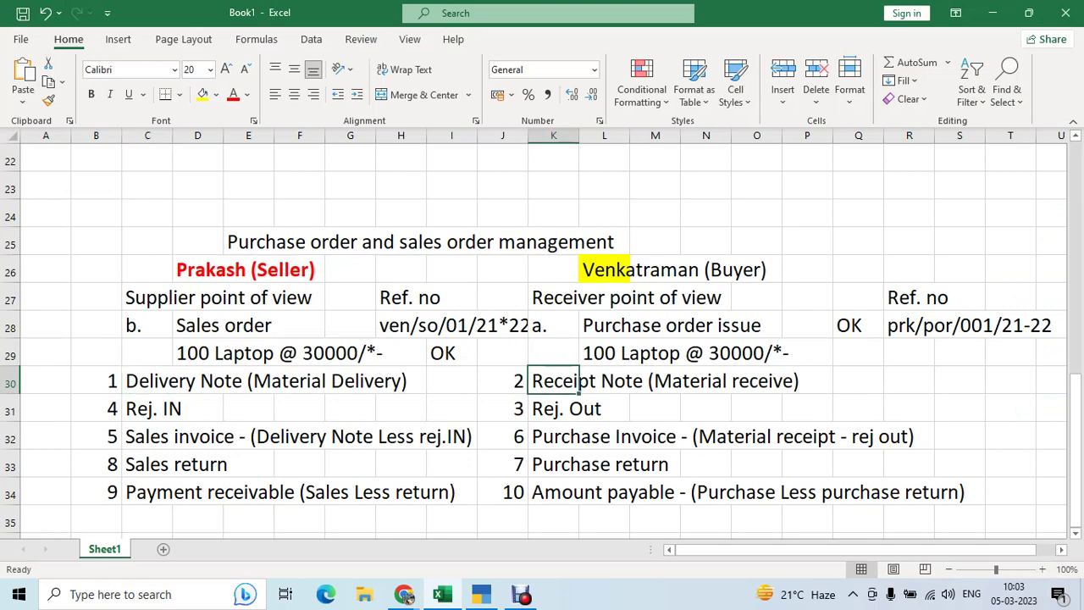
left_click(451, 381)
type("OK")
key("Right")
Step: Mark the Receipt Note (Material receive) entry with OK in cell Q30
key("Right")
key("Right")
key("Right")
key("Right")
key("Right")
key("Right")
key("Right")
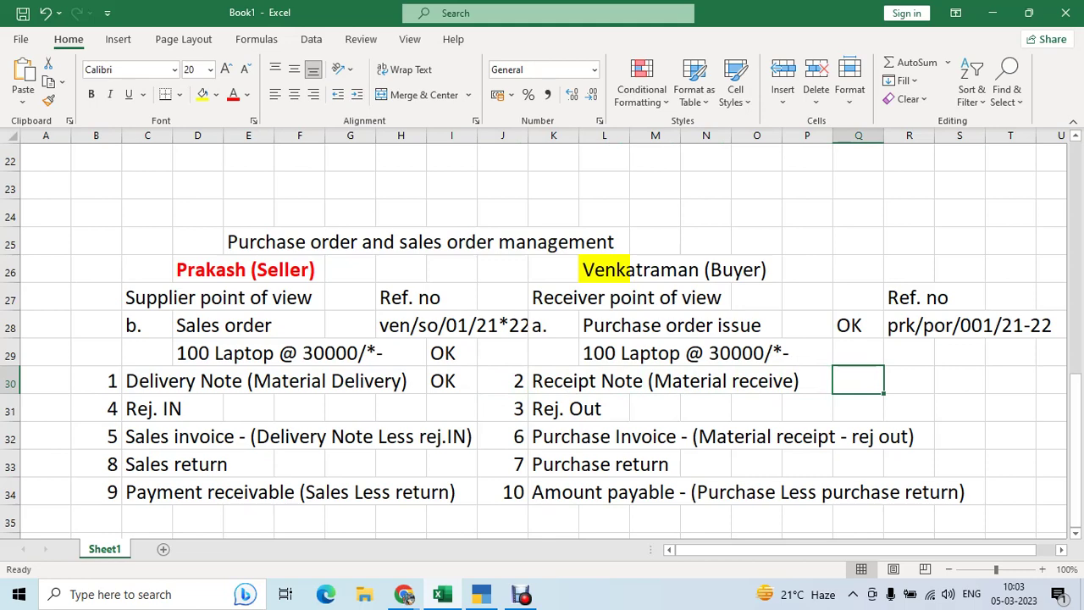
type("OK")
key("Return")
key("Right")
key("Right")
key("Right")
key("Right")
key("Right")
key("Right")
key("Right")
key("Right")
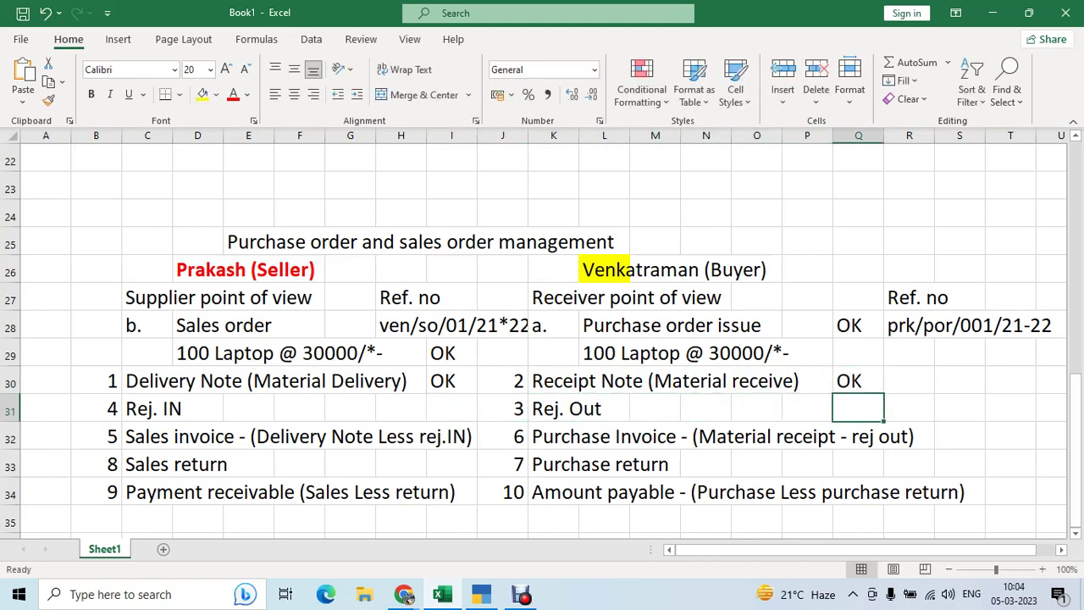
Step: Switch back to TallyPrime and start a Rejections Out voucher dated 1-Apr-22, activating that inactive voucher type
key("alt+Tab")
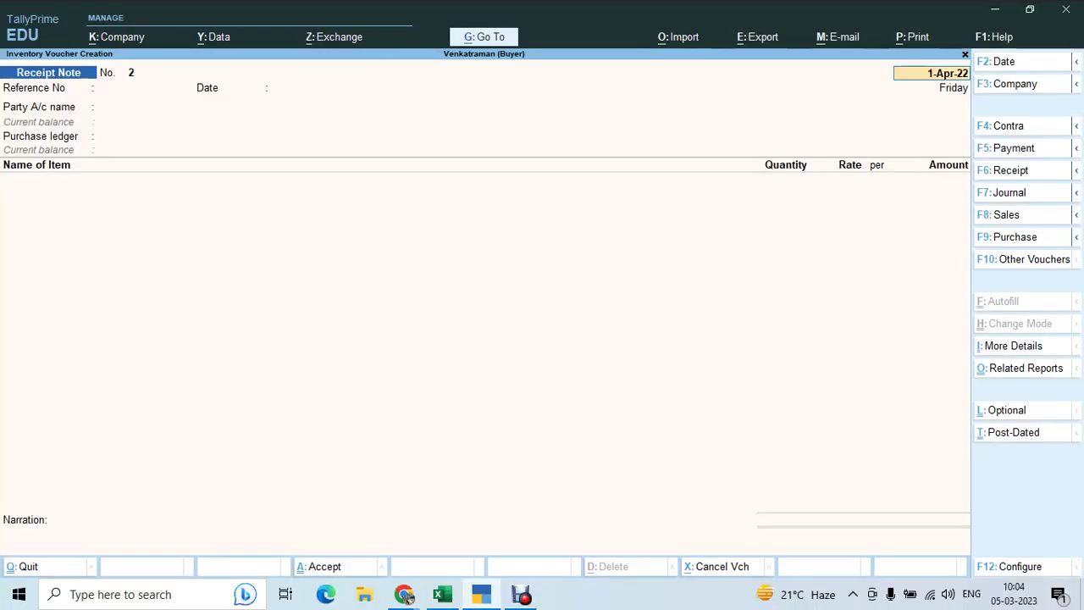
key("F10")
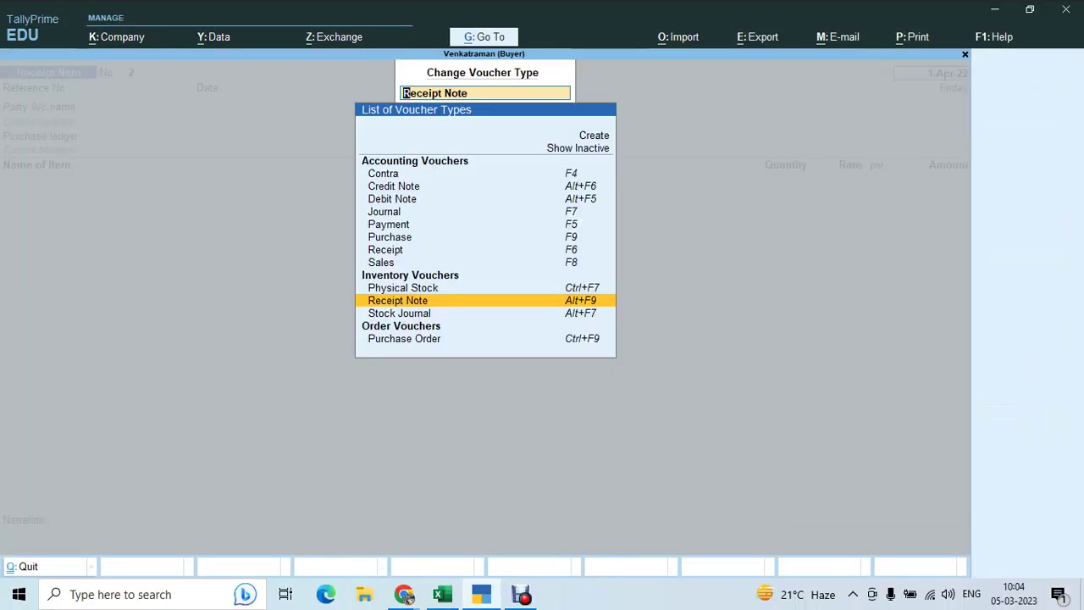
key("Up")
key("Up")
key("Up")
key("Up")
key("Up")
key("Up")
key("Up")
key("Up")
key("Up")
key("Up")
key("Up")
key("Up")
key("Return")
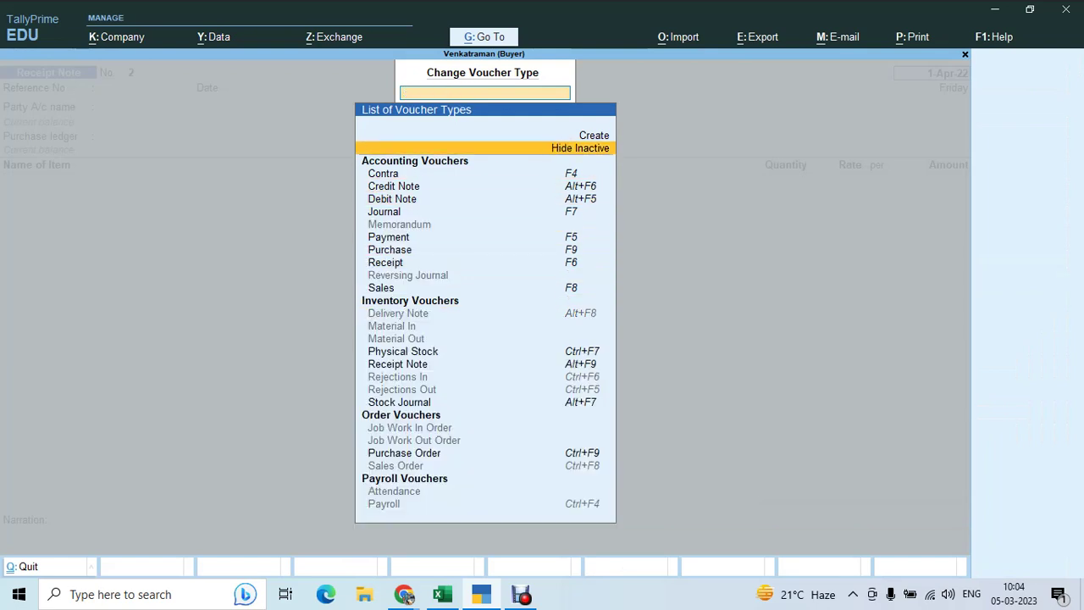
key("Down")
key("Down")
key("Down")
key("Down")
key("Down")
key("Down")
key("Down")
key("Down")
key("Down")
key("Down")
key("Down")
key("Down")
key("Down")
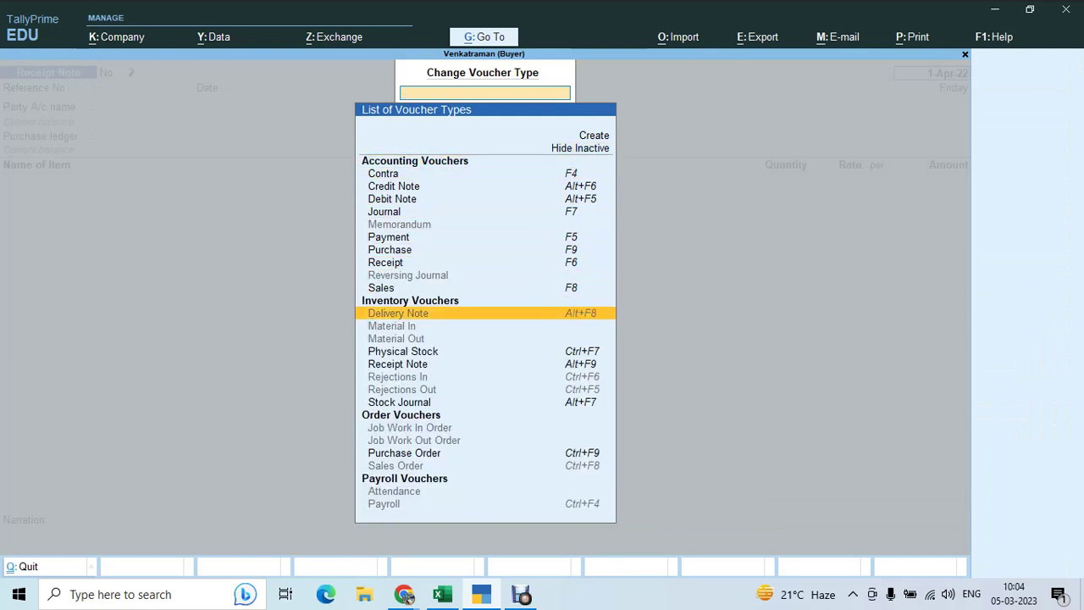
key("Down")
key("Down")
key("Down")
key("Down")
key("Return")
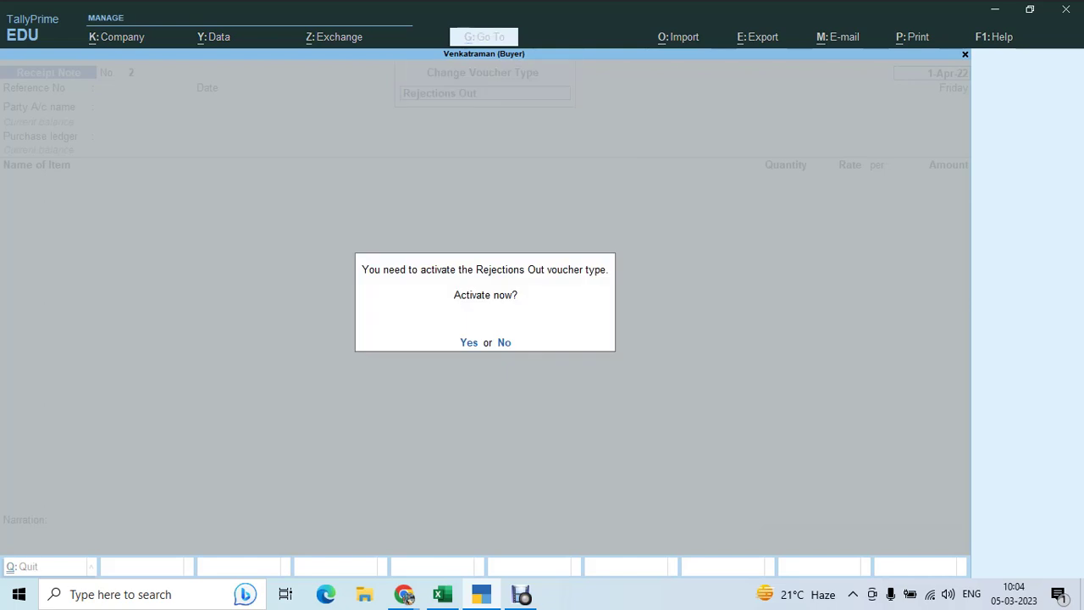
key("y")
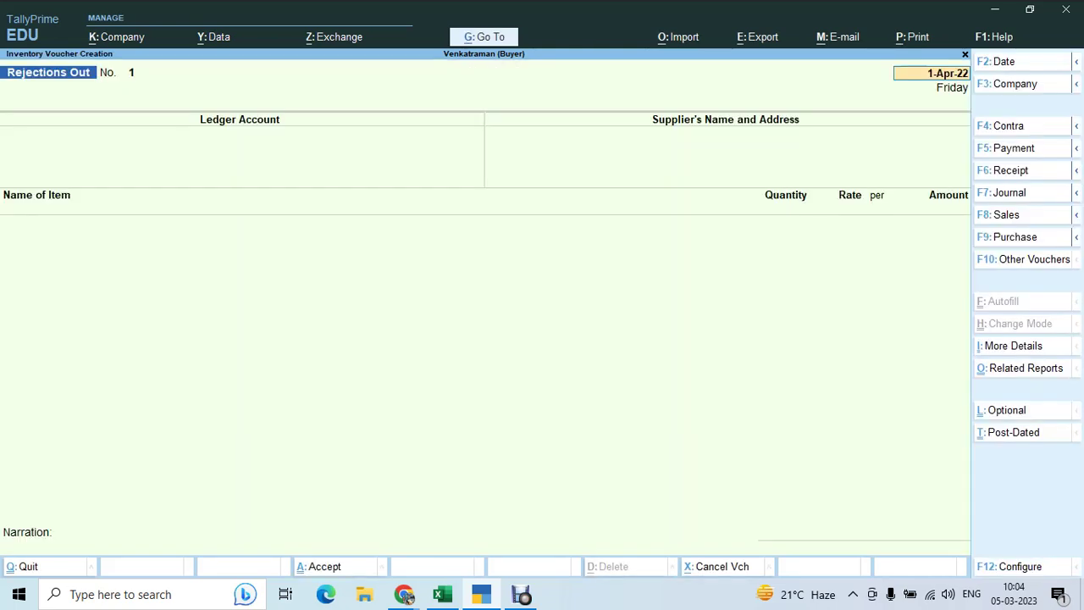
key("Return")
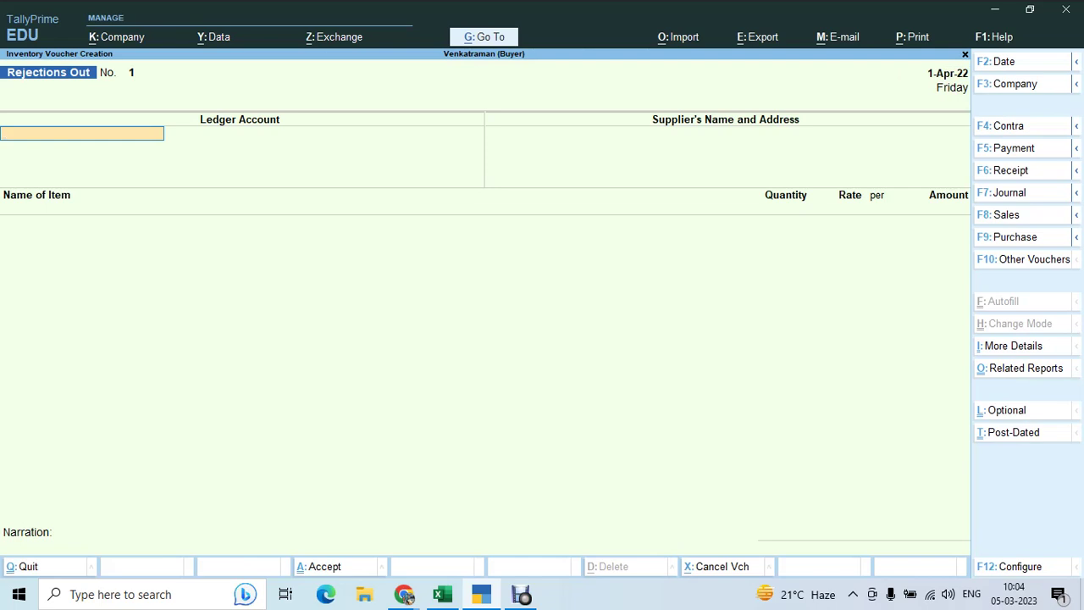
Step: Set Prakash & Co as the ledger account and supplier, and add LAPTOP as the item on the Rejections Out voucher
type("pr")
key("Return")
key("Return")
key("Return")
type("la")
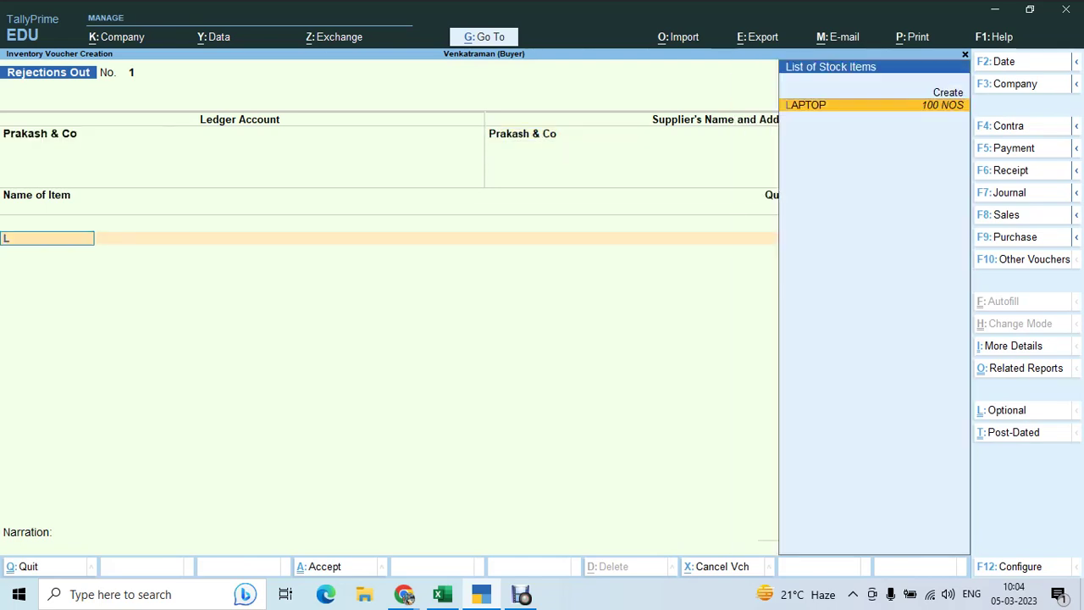
key("Return")
Step: Allocate 2 NOS of LAPTOP against tracking number MRN/PRK/01/22-23 and save the Rejections Out voucher
key("Down")
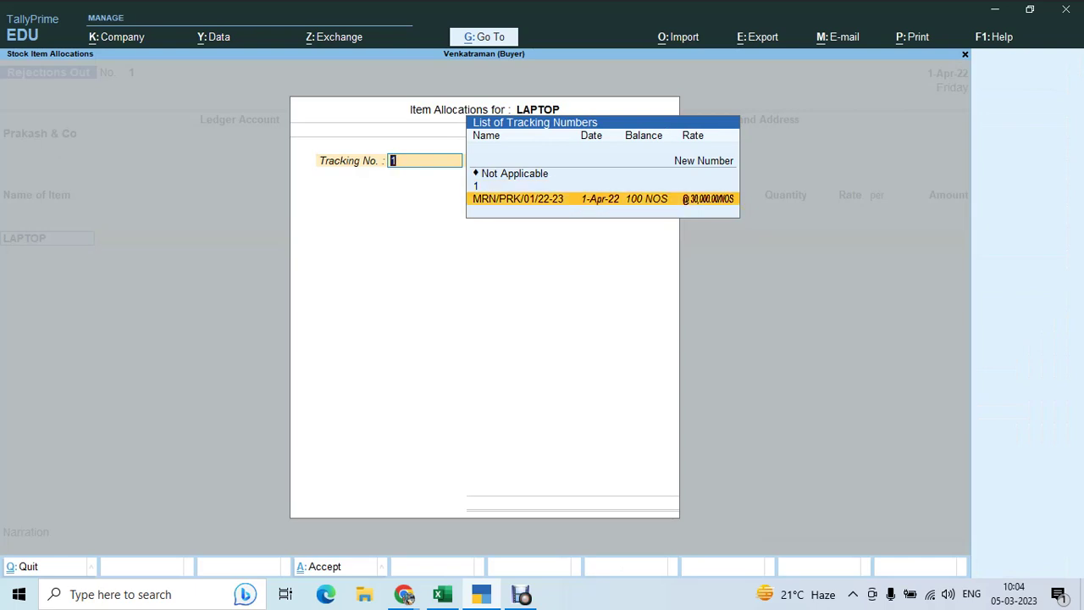
key("Return")
type("2")
key("Return")
key("Return")
key("Return")
key("Return")
key("Return")
key("Return")
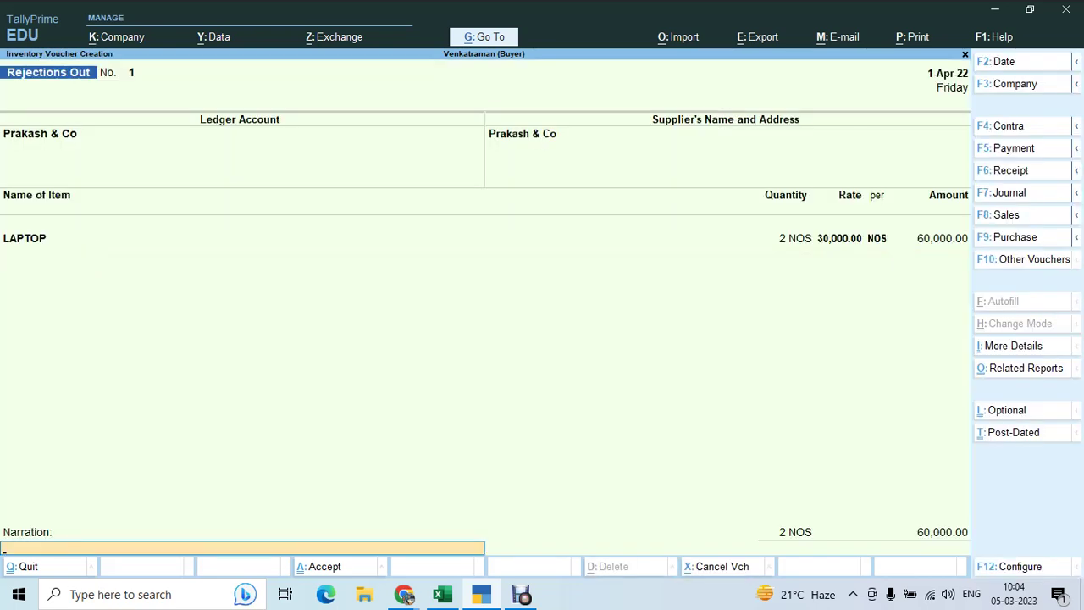
key("Return")
key("Return")
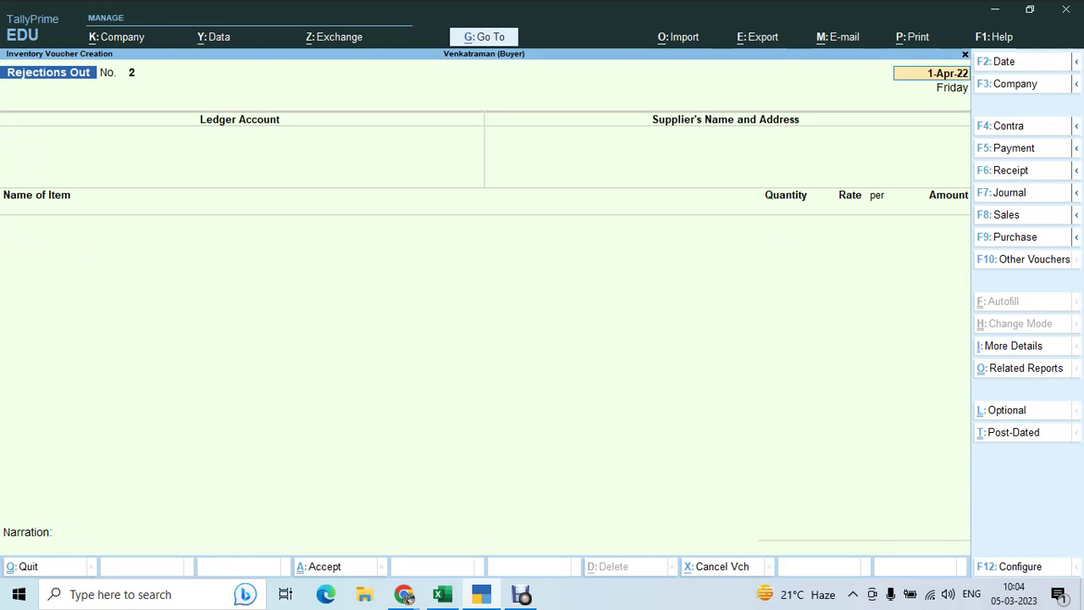
Step: Leave voucher entry and switch the active company to the seller
key("Escape")
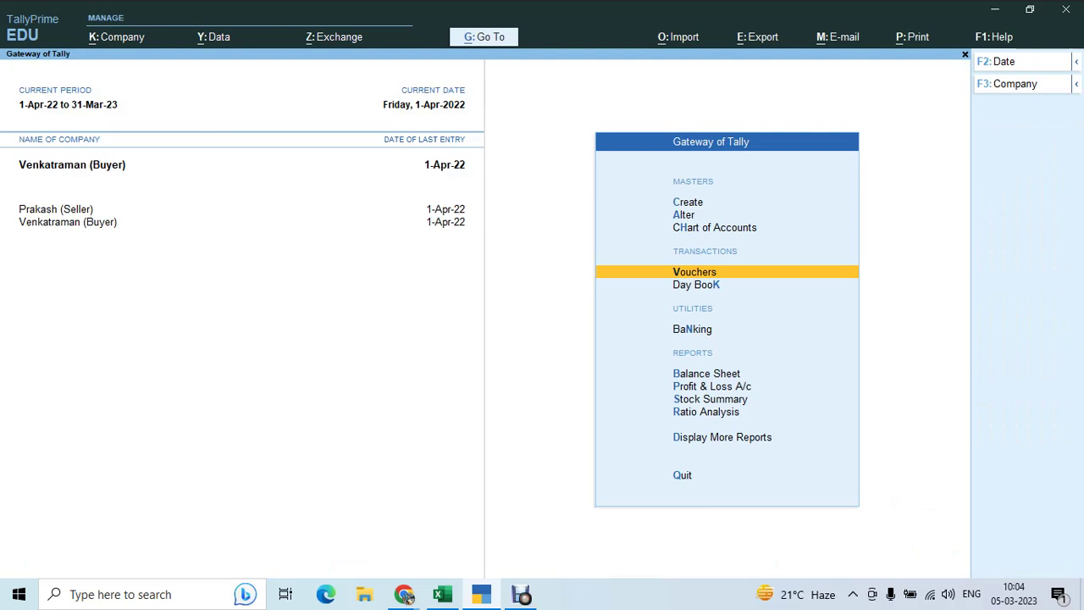
key("F3")
key("Return")
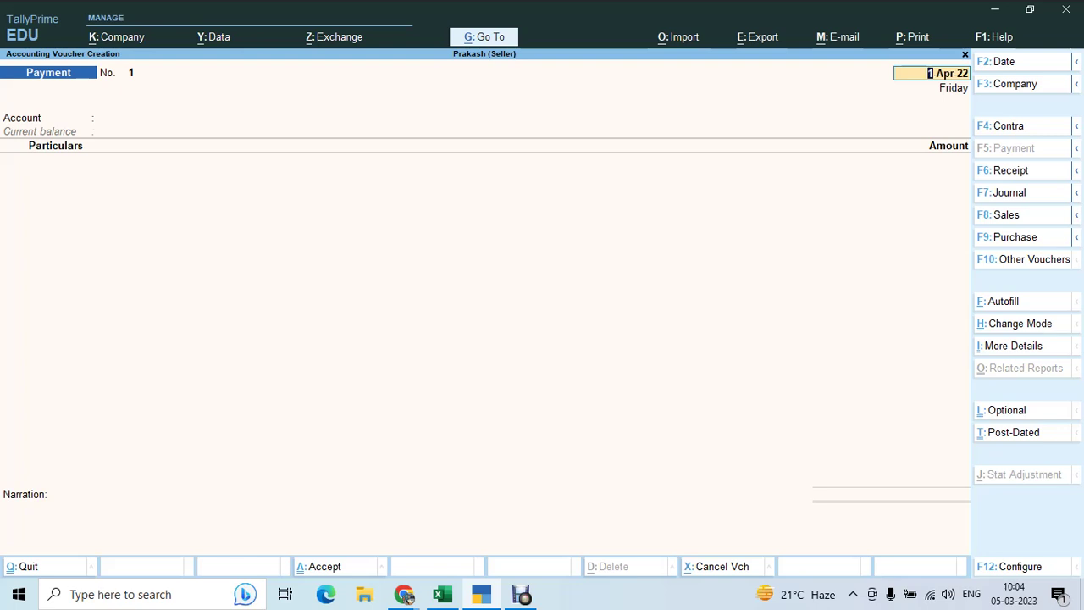
Step: Start a Rejections In voucher in the seller company, activating that inactive voucher type
key("F10")
key("Up")
key("Up")
key("Up")
key("Up")
key("Up")
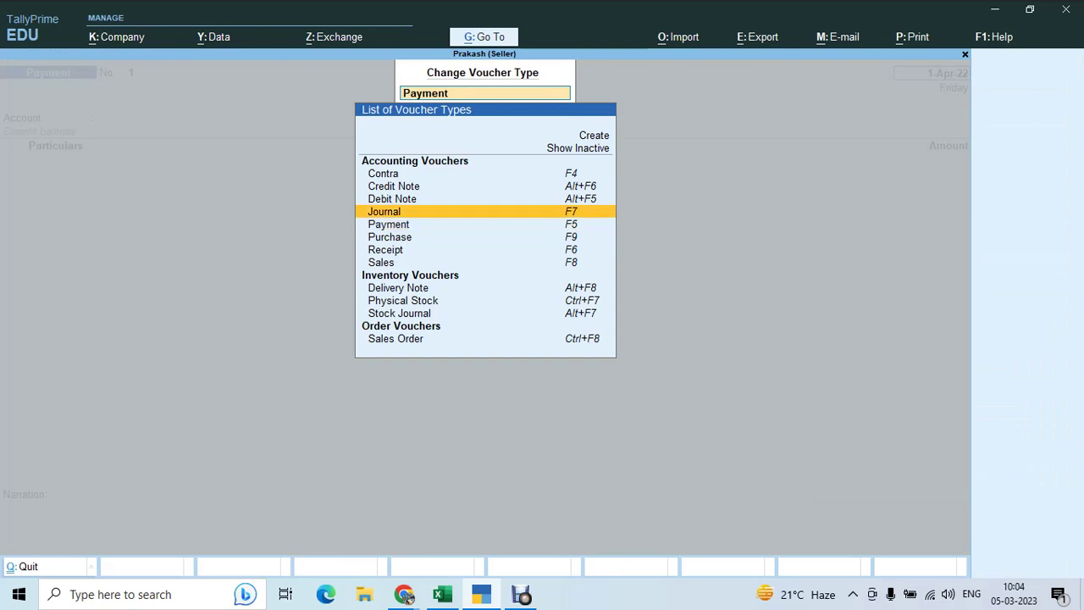
key("Return")
key("Down")
key("Down")
key("Down")
key("Down")
key("Down")
key("Down")
key("Down")
key("Down")
key("Down")
key("Down")
key("Down")
key("Down")
key("Down")
key("Down")
key("Down")
key("Down")
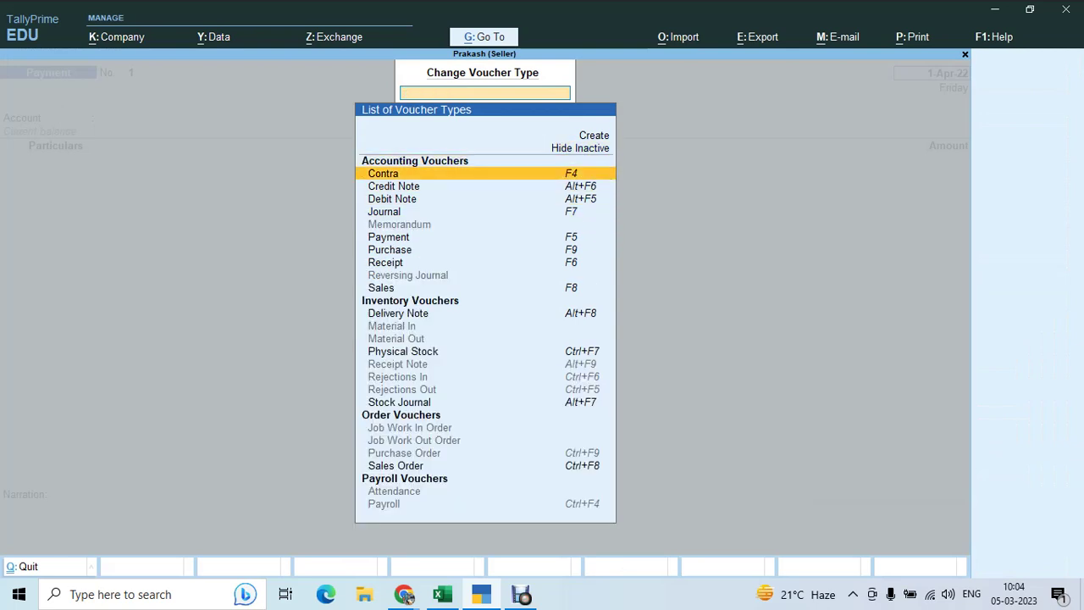
key("Return")
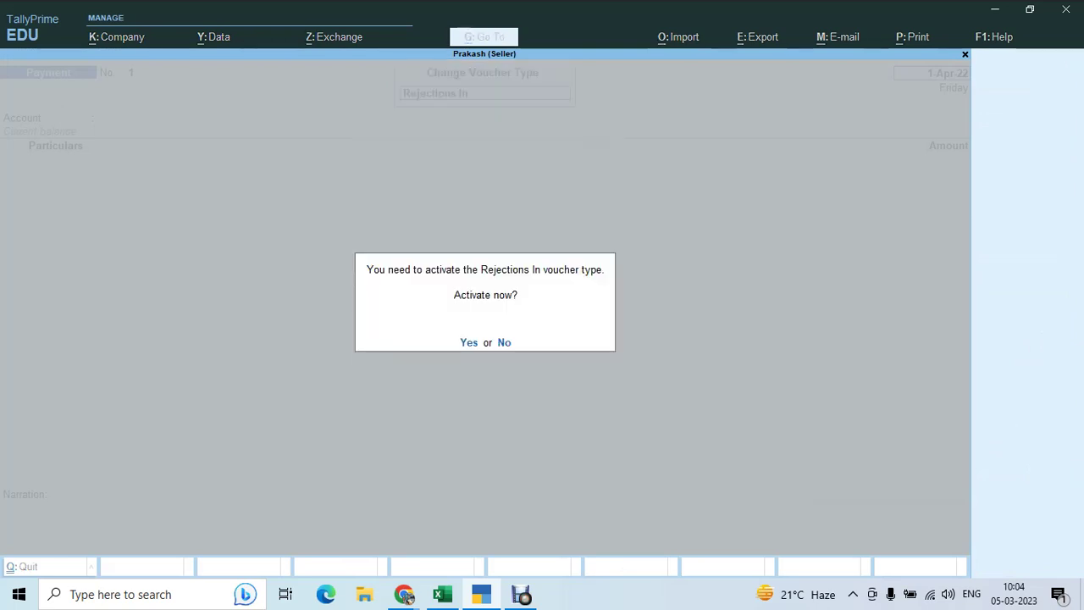
key("y")
Step: Switch to the Excel workbook and mark the Rej. Out row with OK in cell Q31
key("alt+Tab")
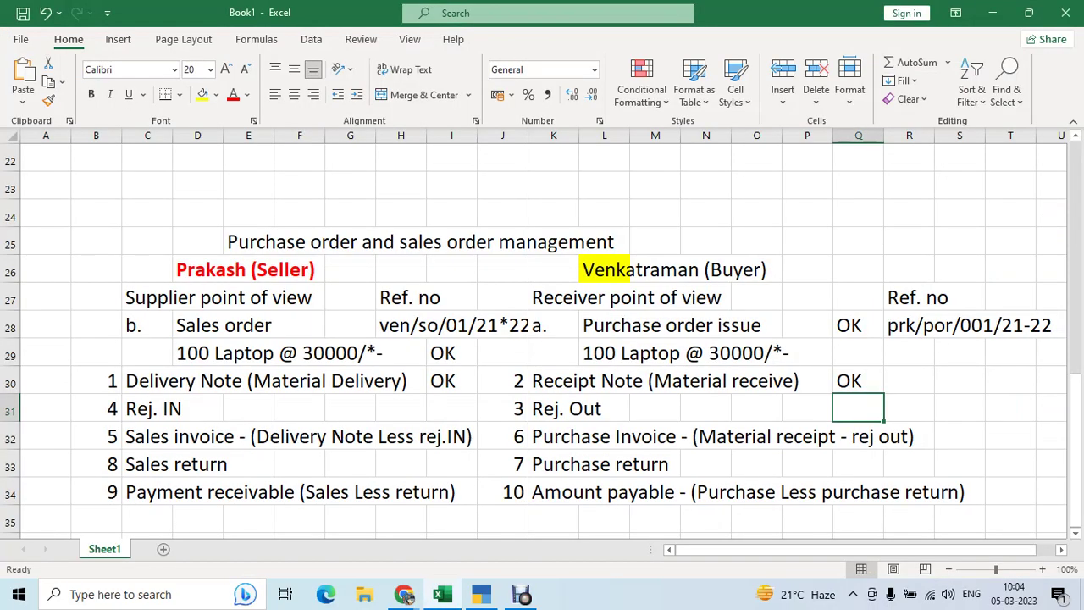
type("OK")
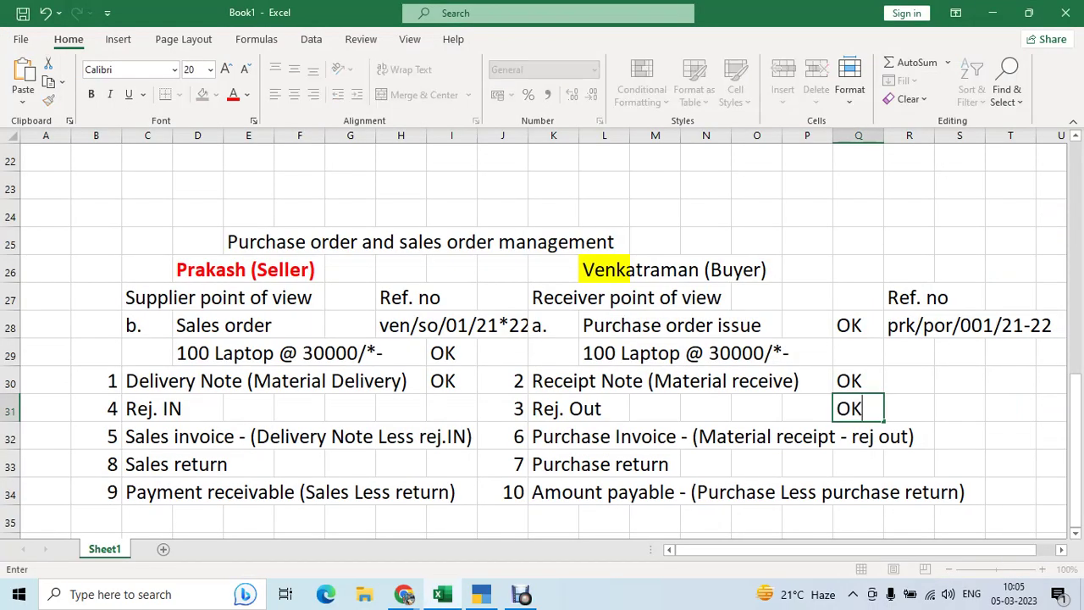
left_click(249, 408)
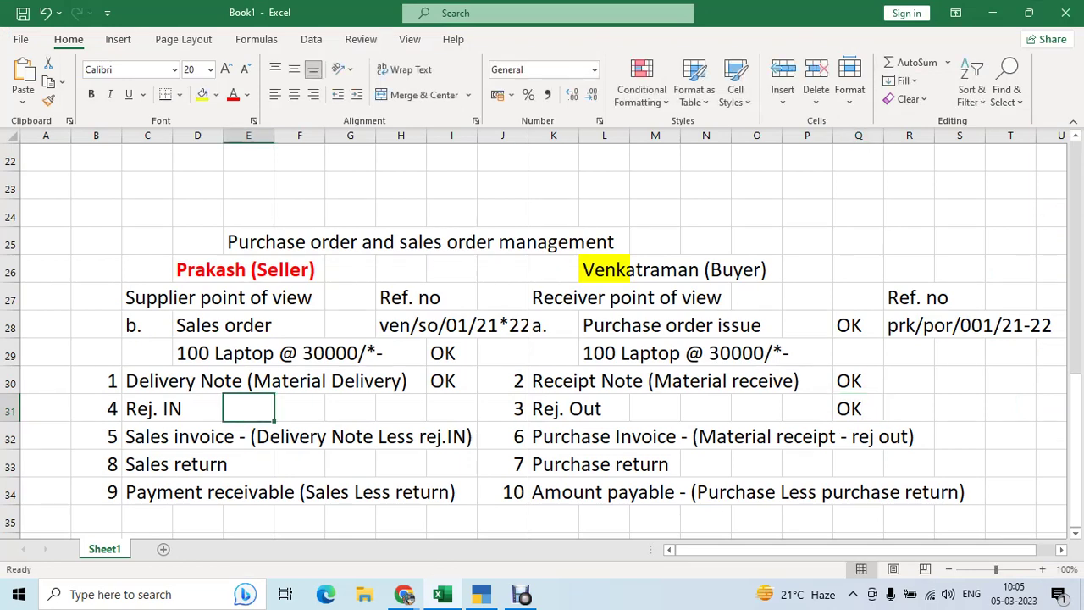
left_click(452, 408)
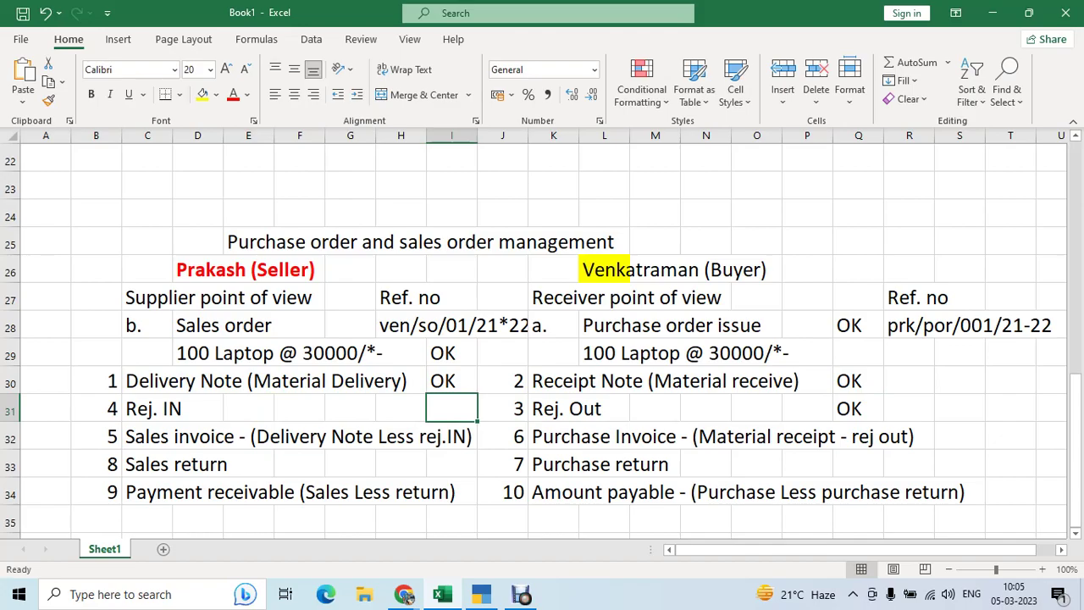
Step: Switch back to TallyPrime, date the Rejections In voucher 1-Apr-22, choose the buyer's ledger and add LAPTOP as the item
key("alt+Tab")
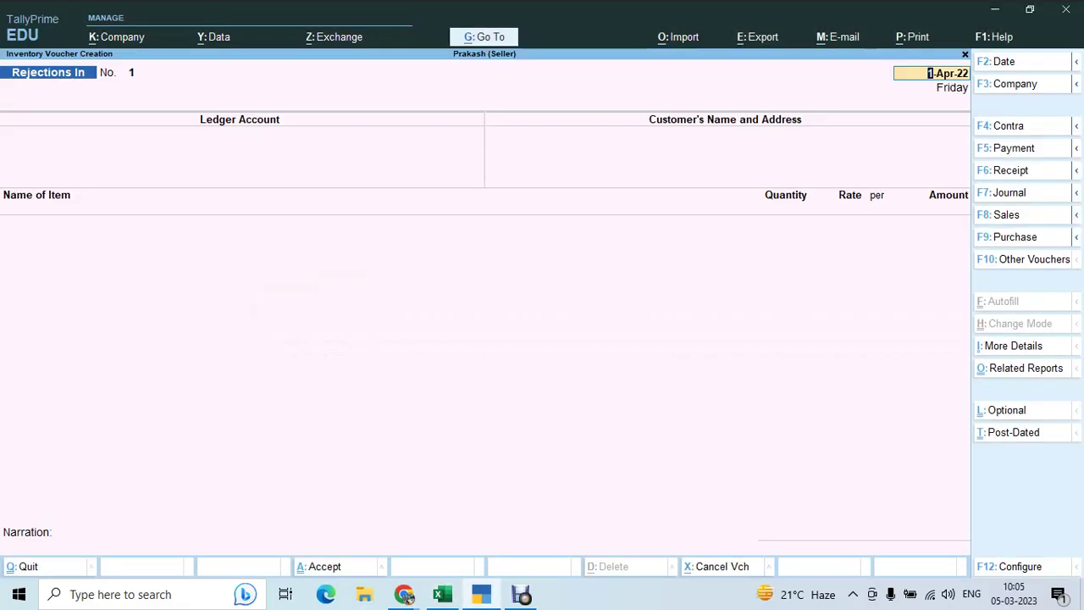
key("Return")
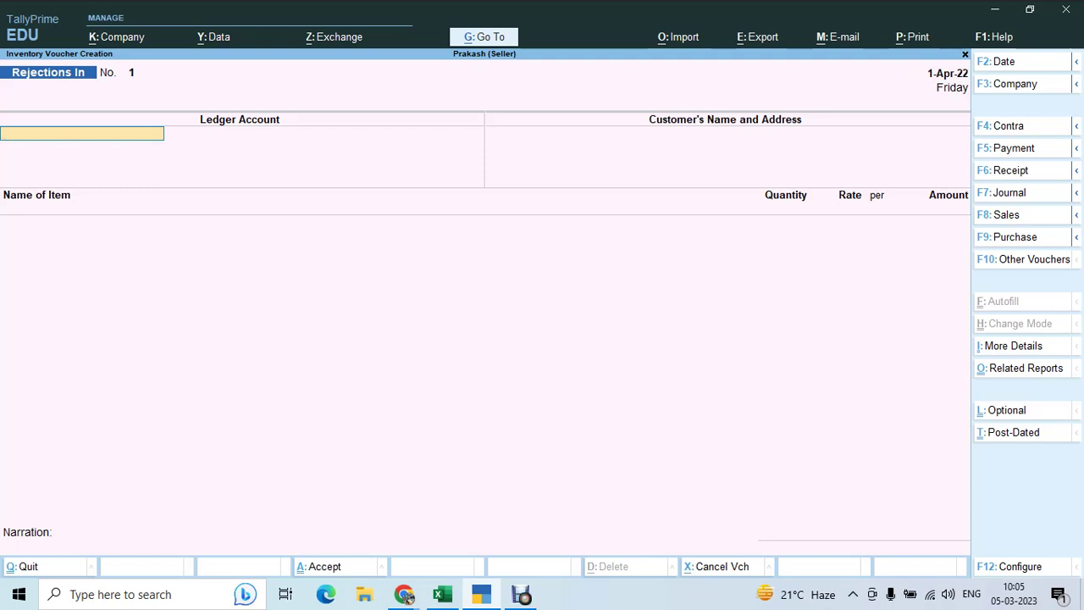
type("VE")
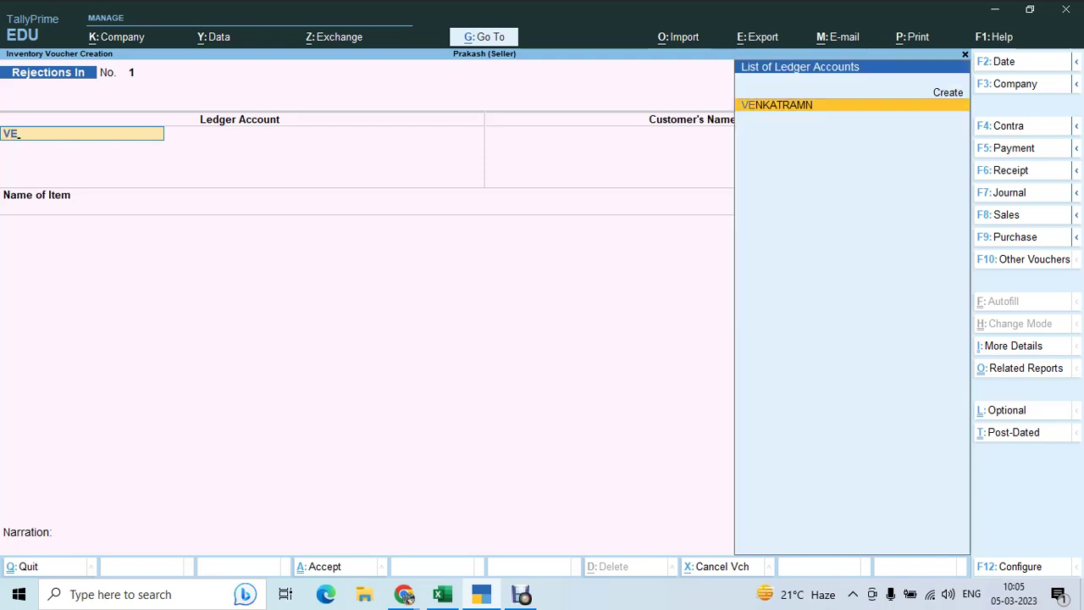
key("Return")
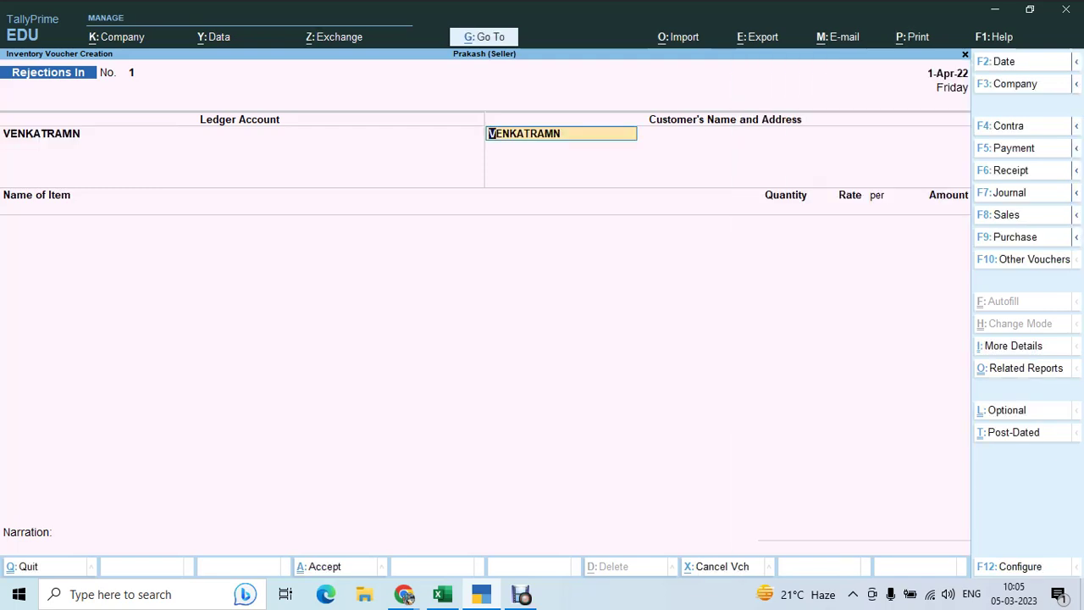
key("Return")
key("Return")
type("LA")
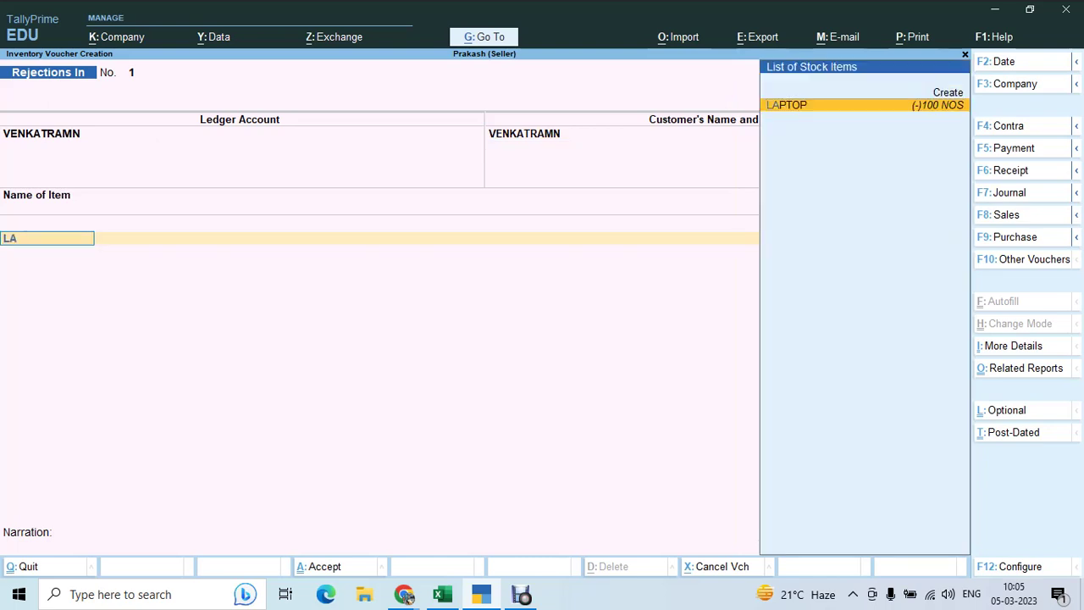
key("Return")
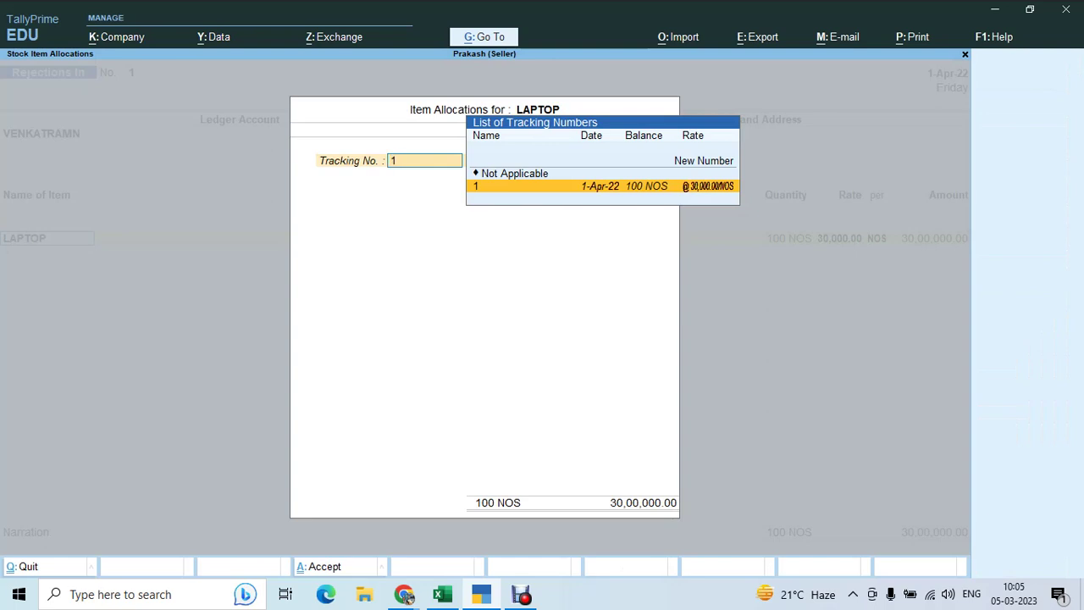
Step: Allocate 2 NOS of LAPTOP against tracking number 1 and save the Rejections In voucher
key("Return")
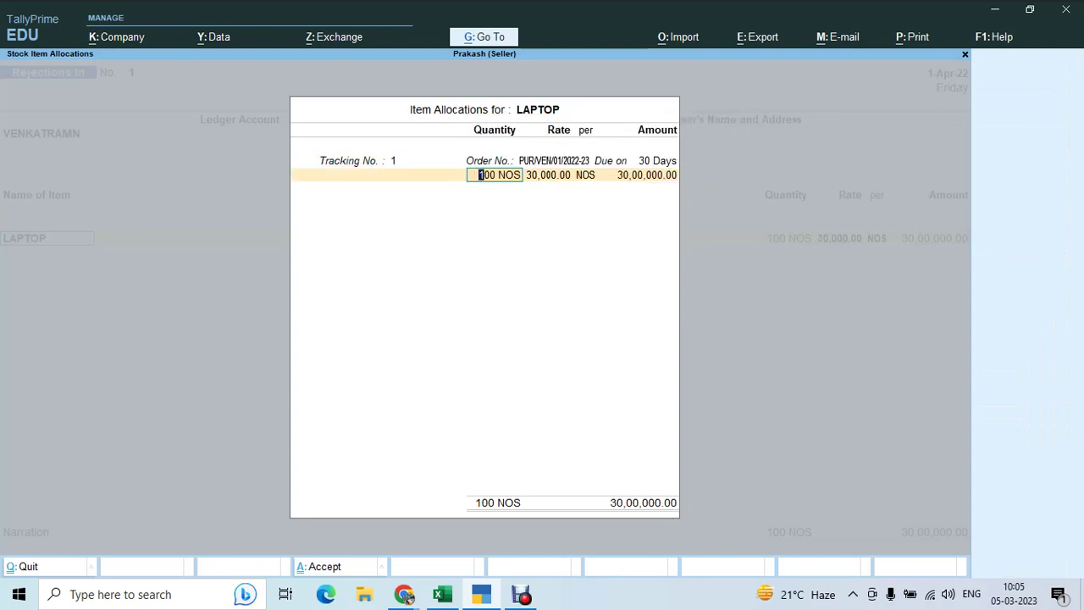
type("2")
key("Return")
key("Return")
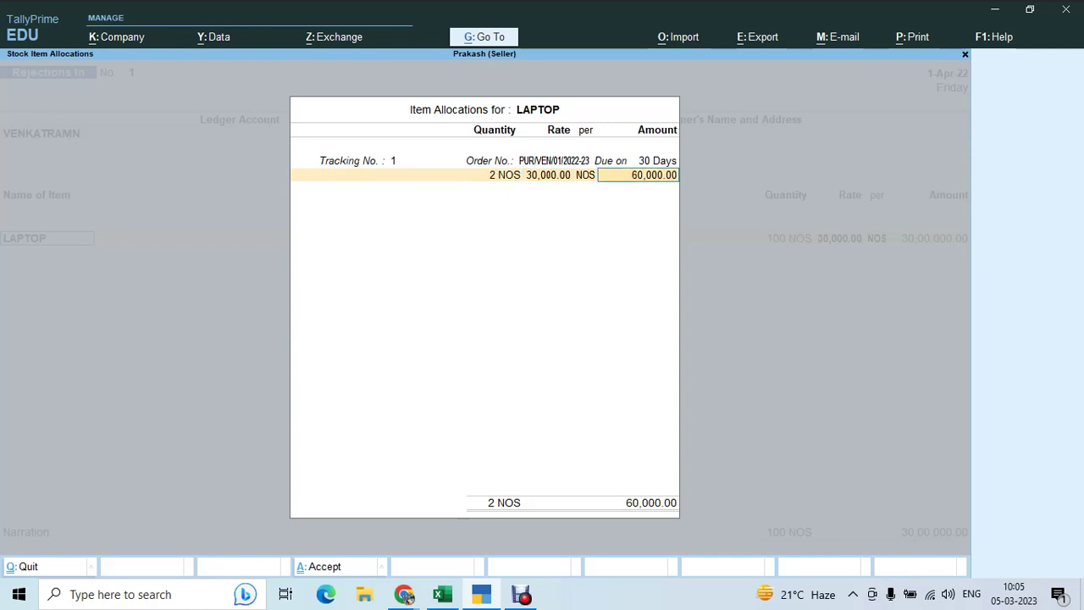
key("Return")
key("Return")
key("Return")
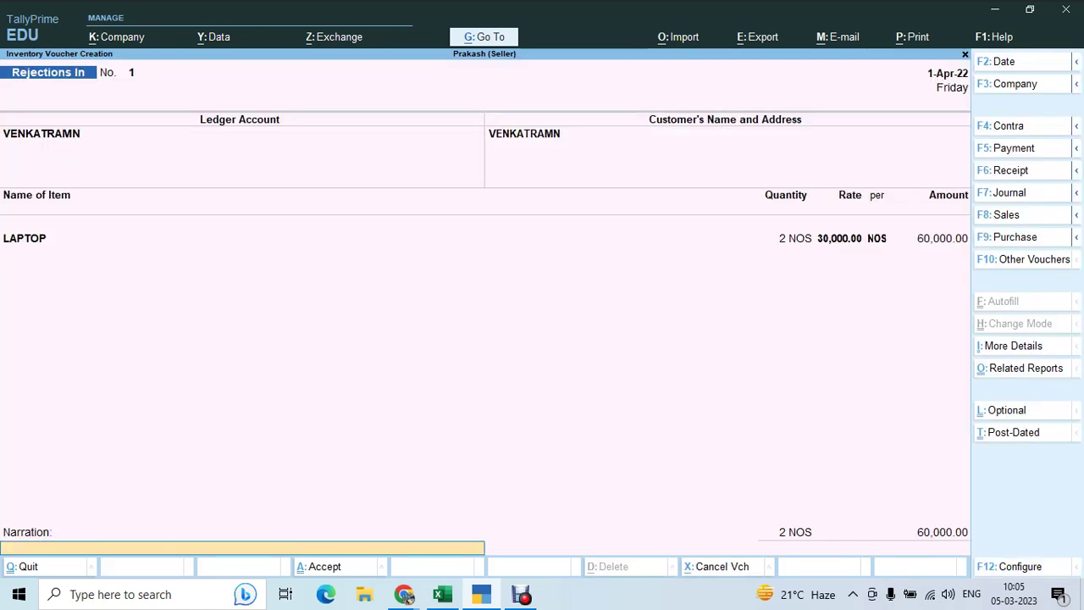
key("Return")
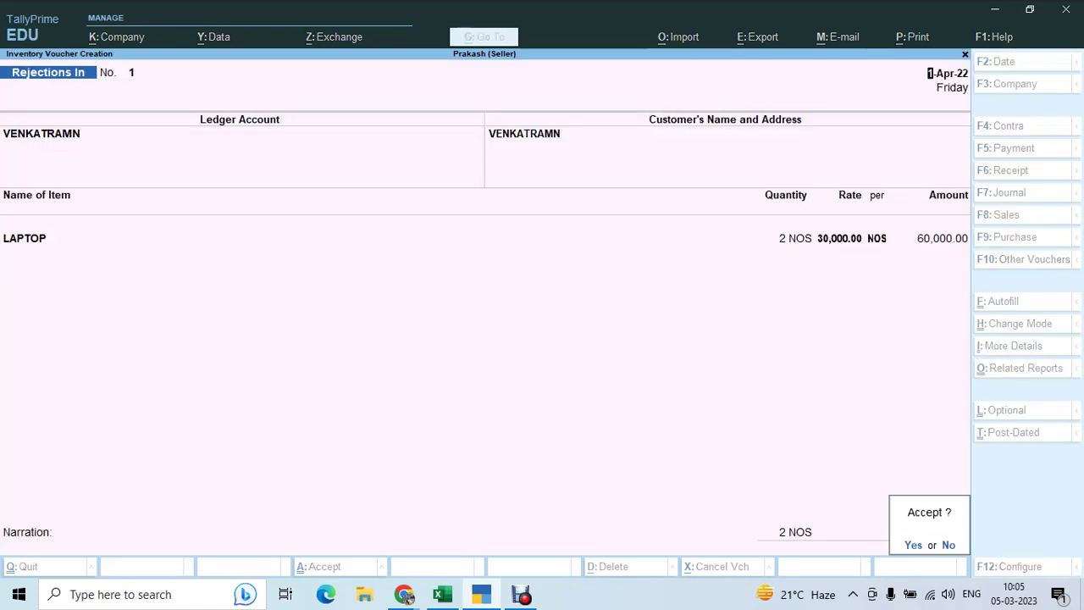
key("Return")
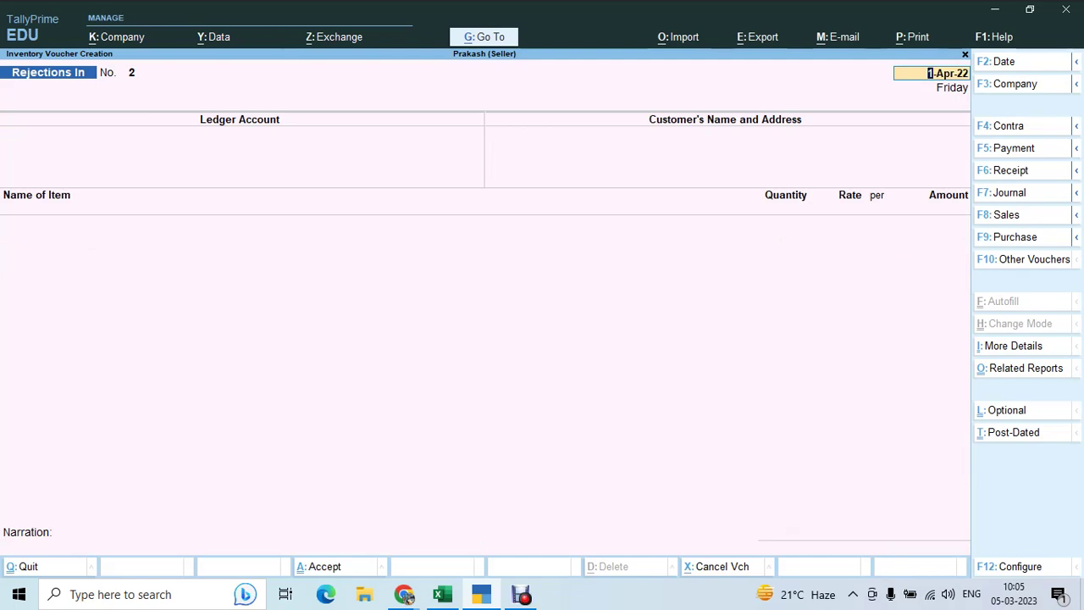
Step: Switch to the Excel workbook and mark the Rej. IN row with OK in cell I31
key("ctrl")
key("alt+Tab")
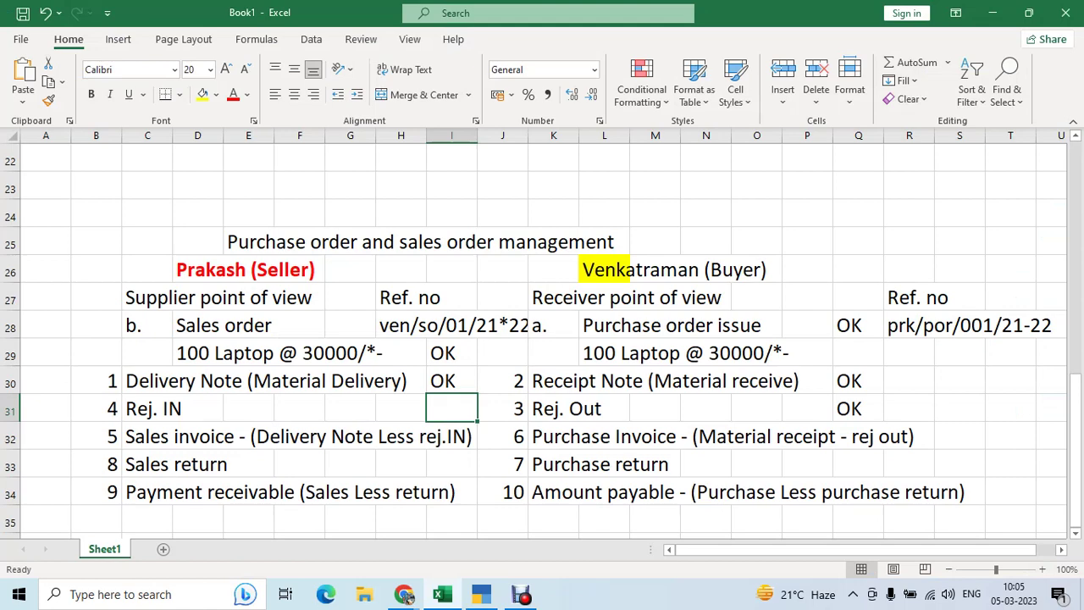
type("OK")
key("Tab")
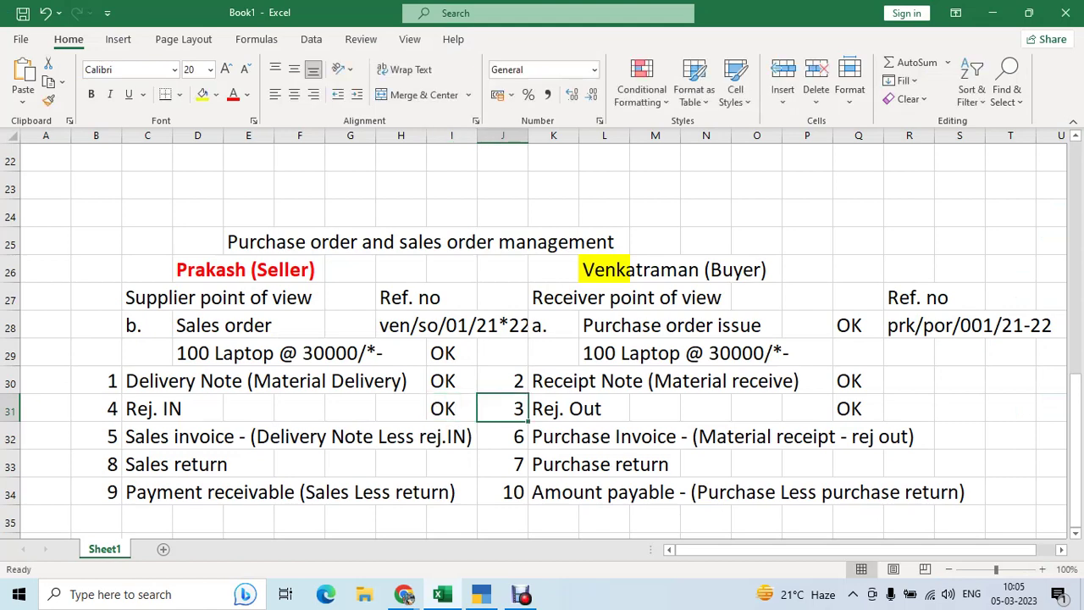
Step: Enter the seller-side quantities 100, -2 and 98 in cells A30 to A32 beside the delivery, rejection and sales invoice rows
left_click(45, 381)
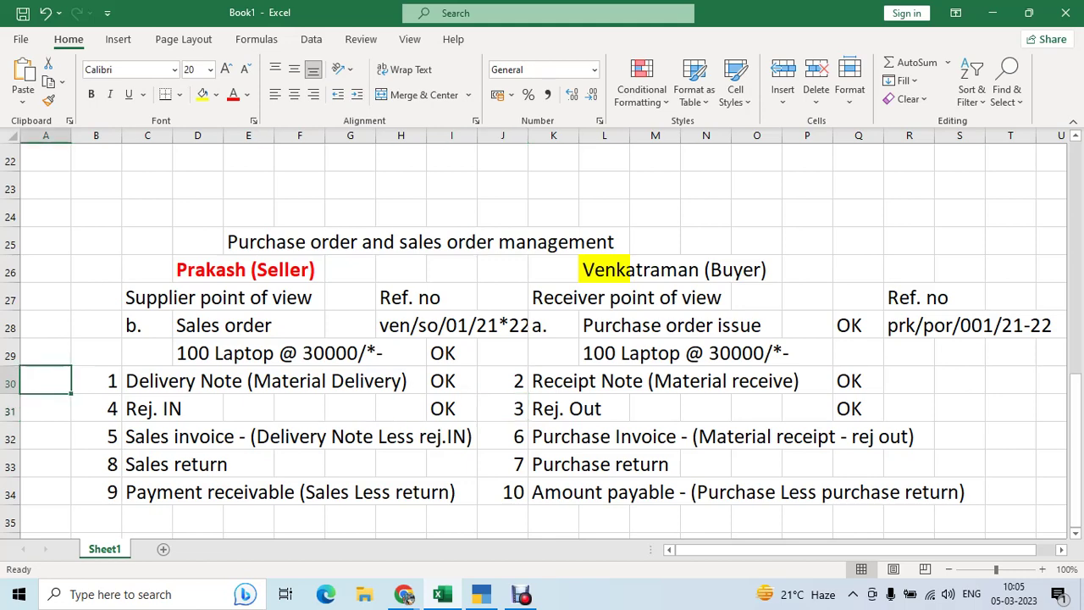
type("100")
key("Return")
type("-2")
key("Return")
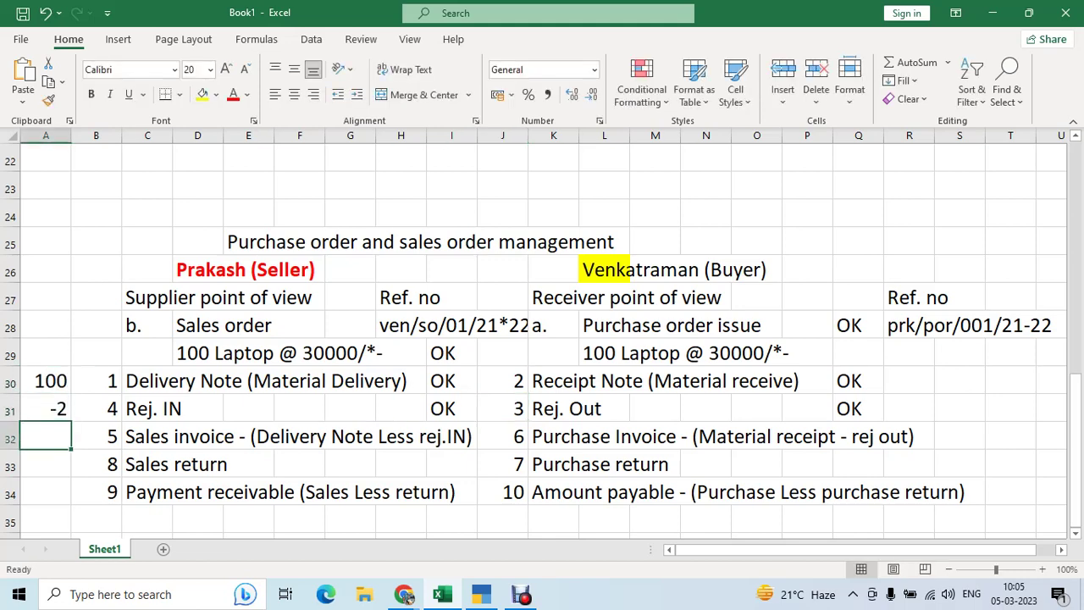
type("98")
key("Right")
Step: Enter the buyer-side quantities 100, -2 and 98 in cells R30 to R32 for the receipt, rejection and purchase invoice rows
key("Right")
key("Right")
key("Right")
key("Right")
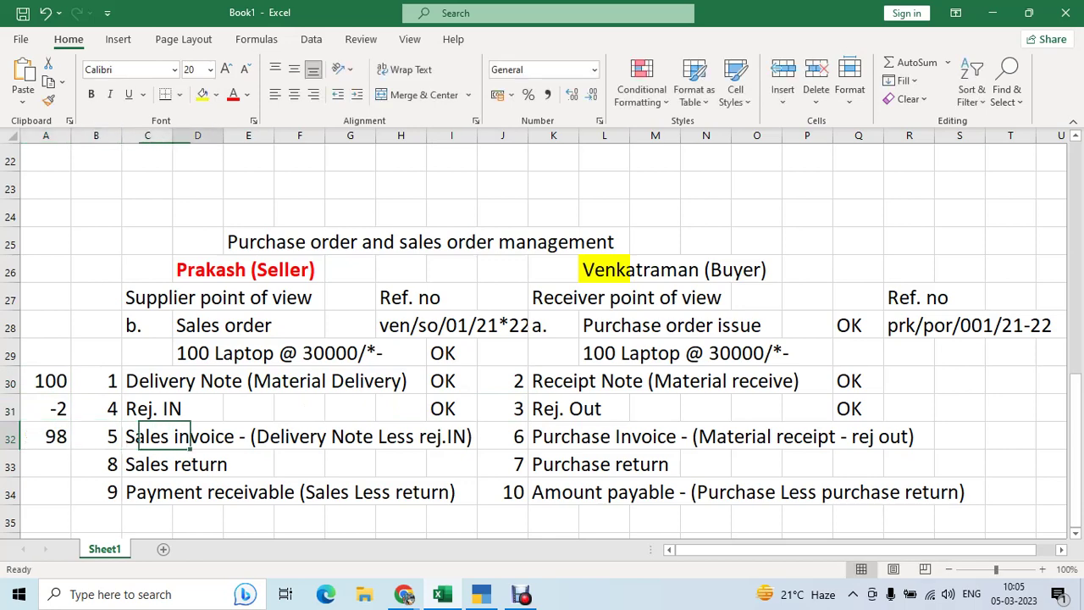
key("Right")
key("Right")
key("Right")
key("Right")
key("Right")
key("Right")
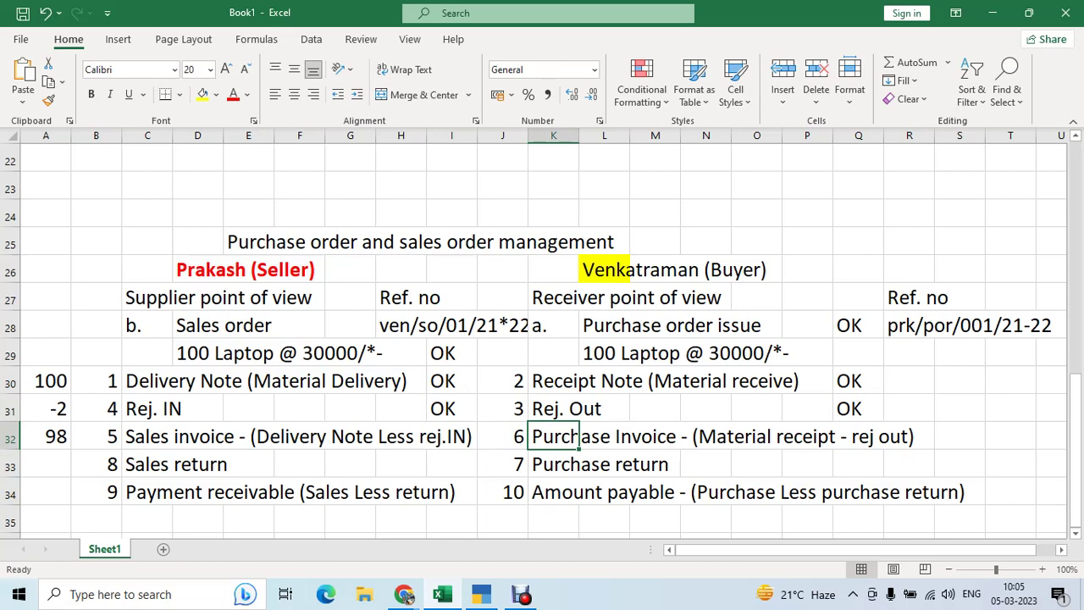
left_click(858, 380)
key("Right")
type("100")
key("Return")
type("-2")
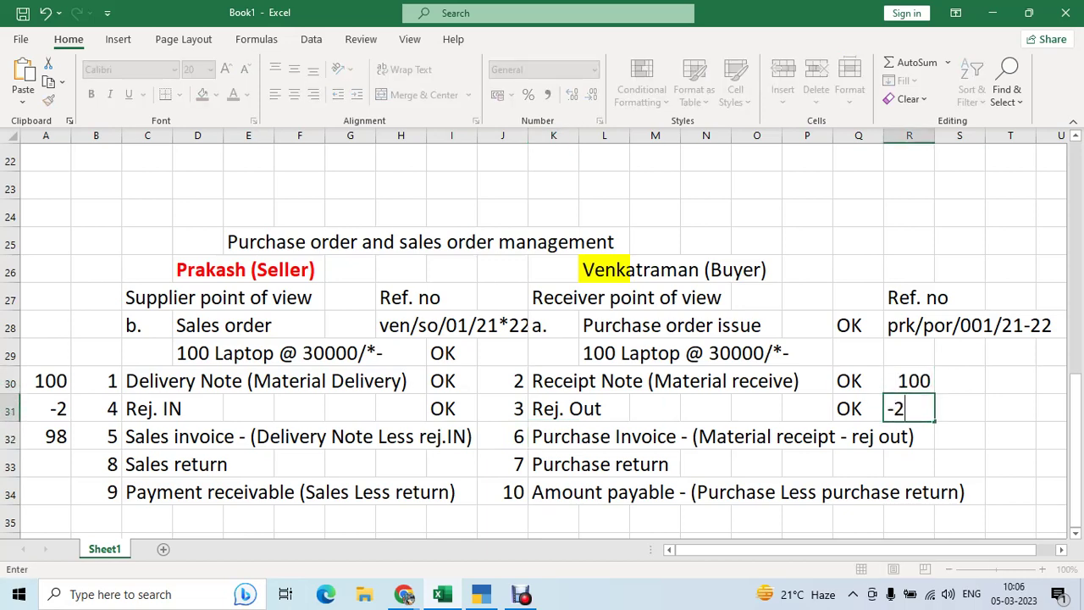
key("Return")
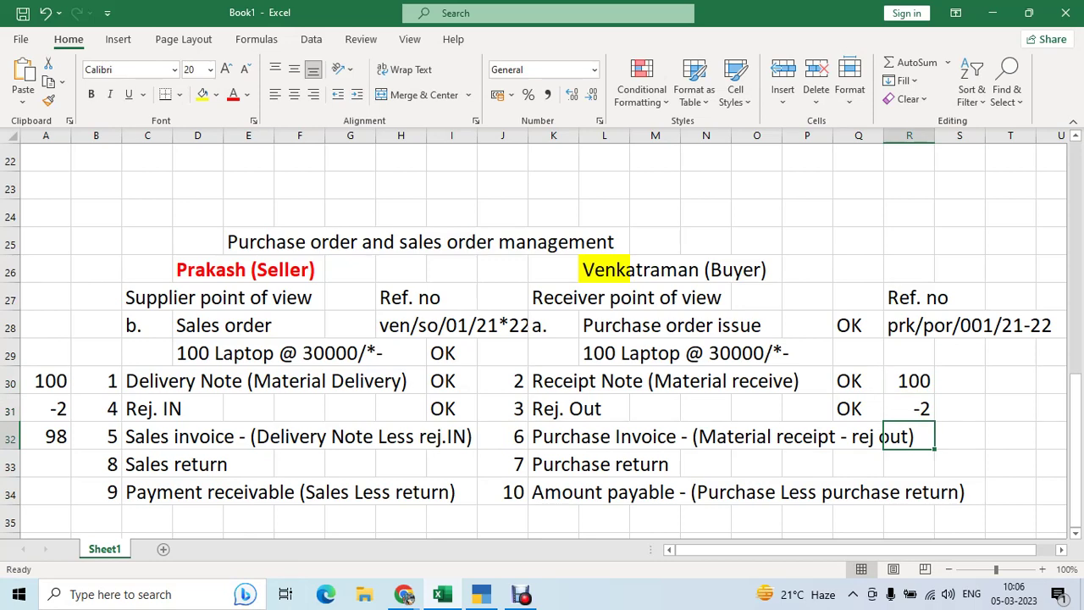
type("98")
key("Tab")
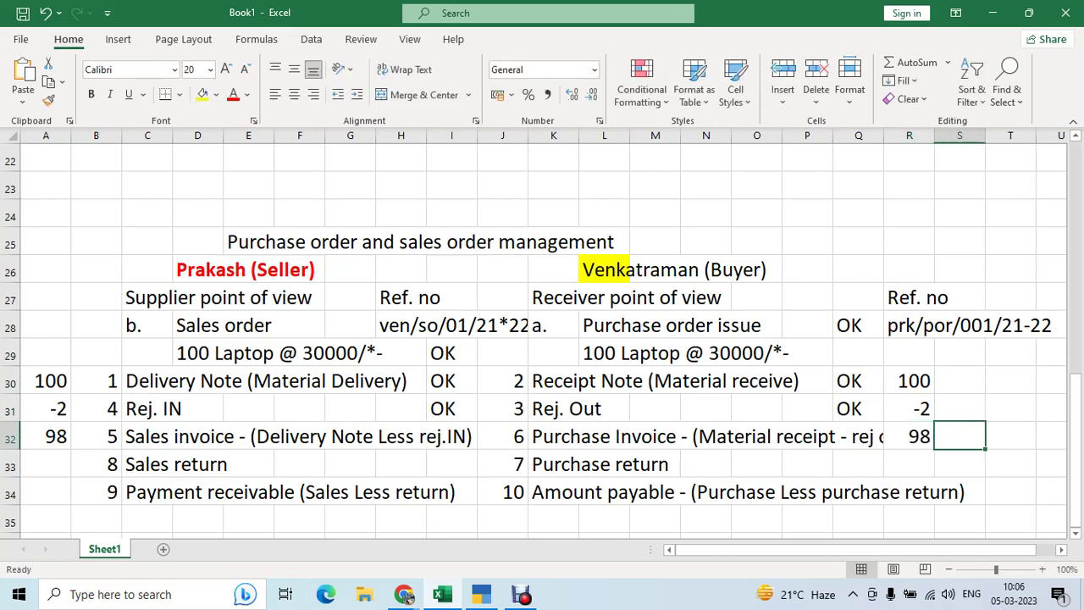
left_click(147, 380)
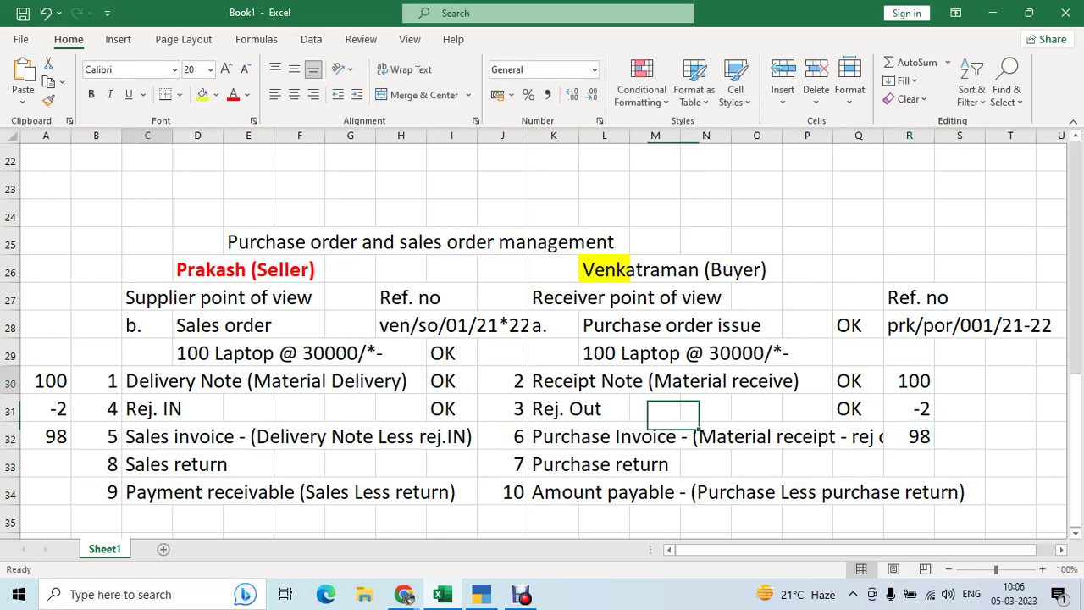
left_click(147, 436)
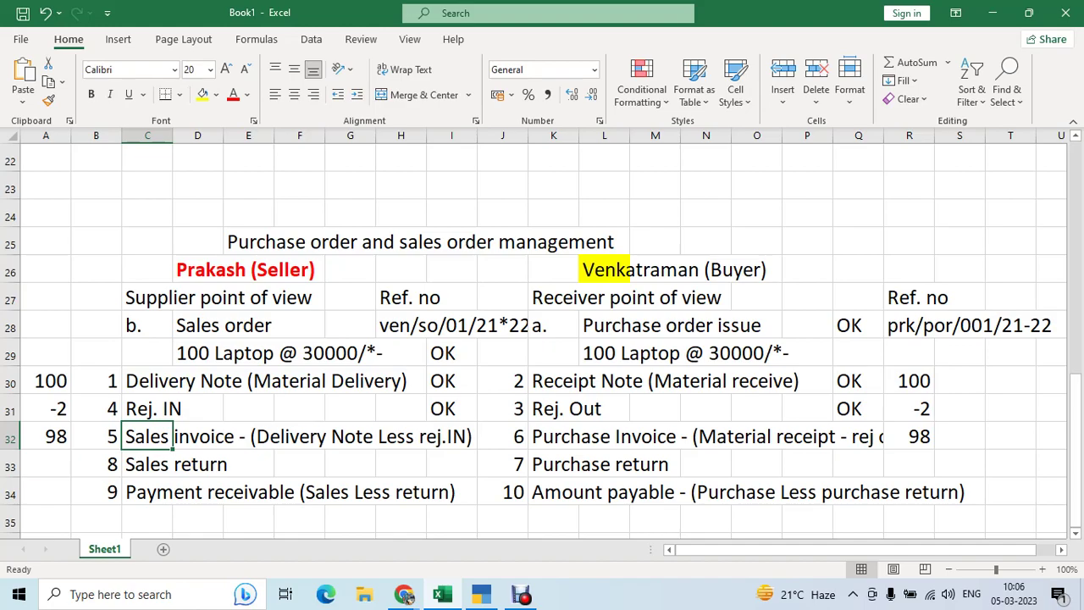
Step: Switch to TallyPrime and open a Sales voucher dated 2-Apr-22 in the seller company
left_click(46, 436)
left_click(147, 436)
key("alt+Tab")
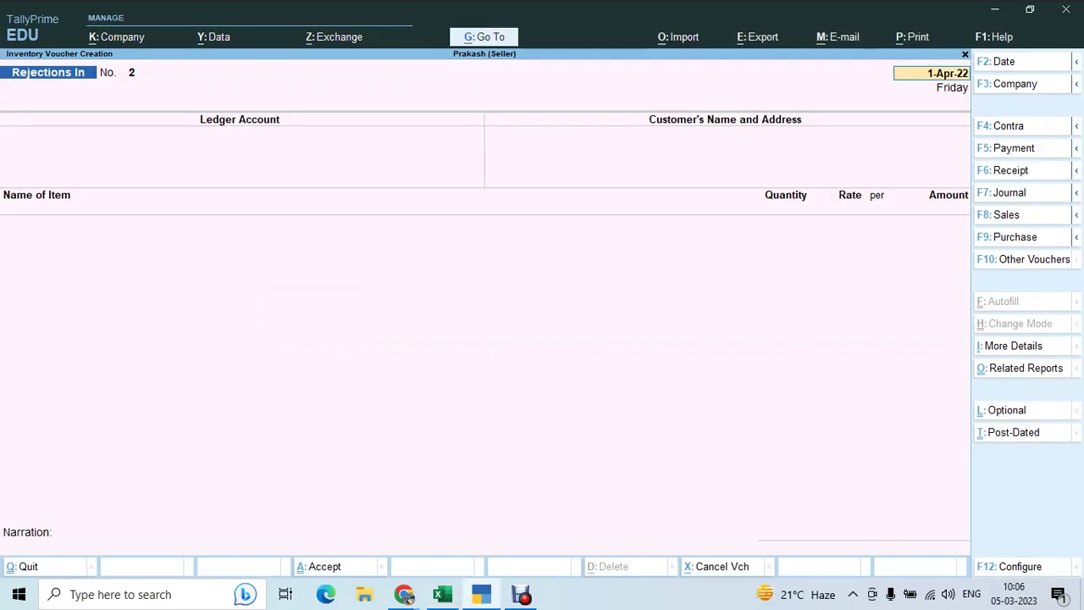
key("F2")
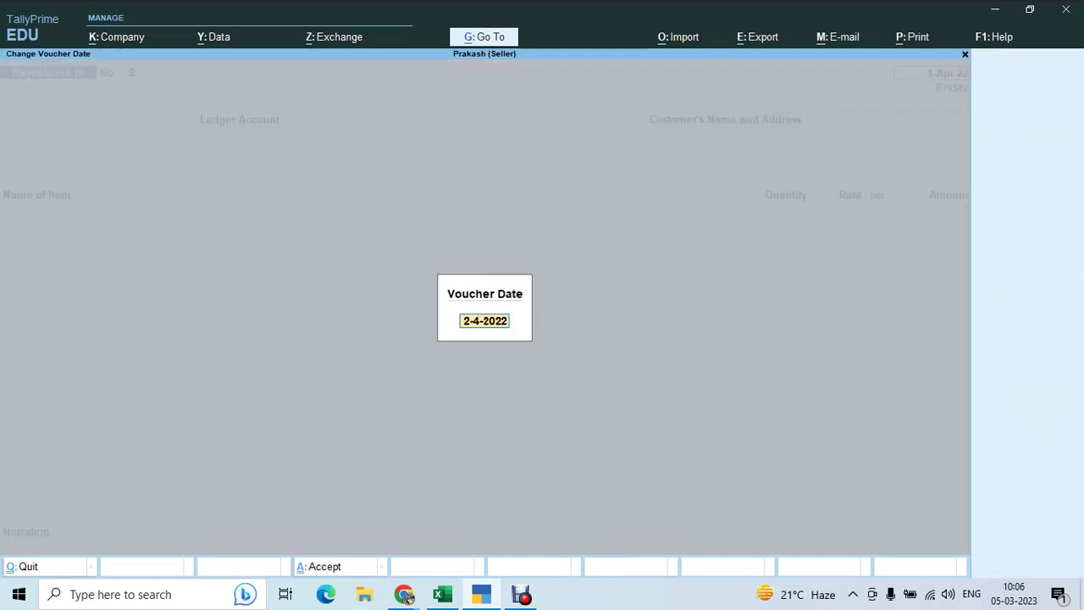
key("Return")
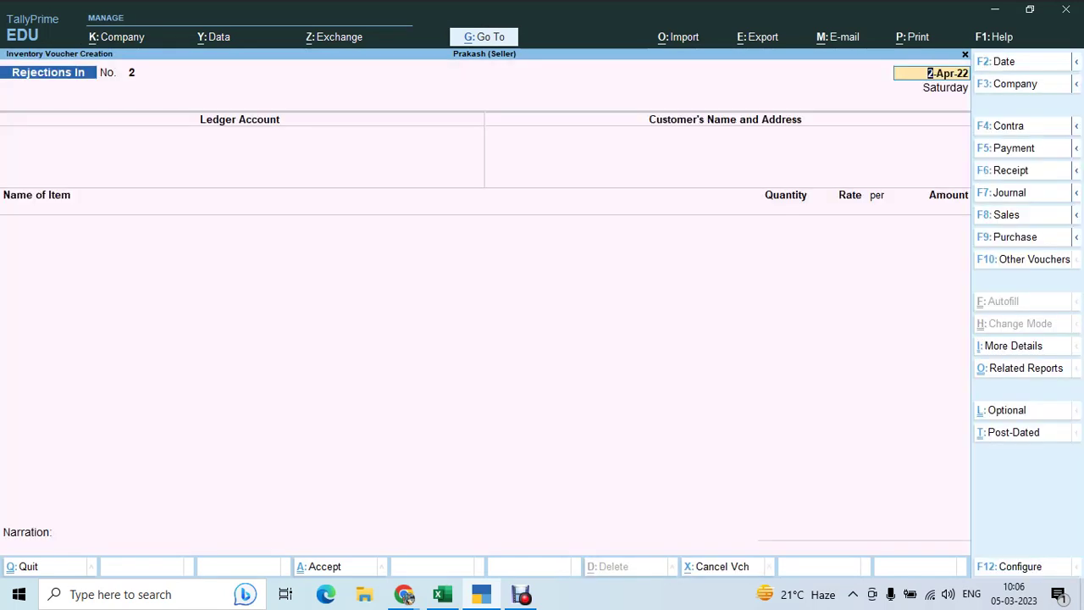
key("F7")
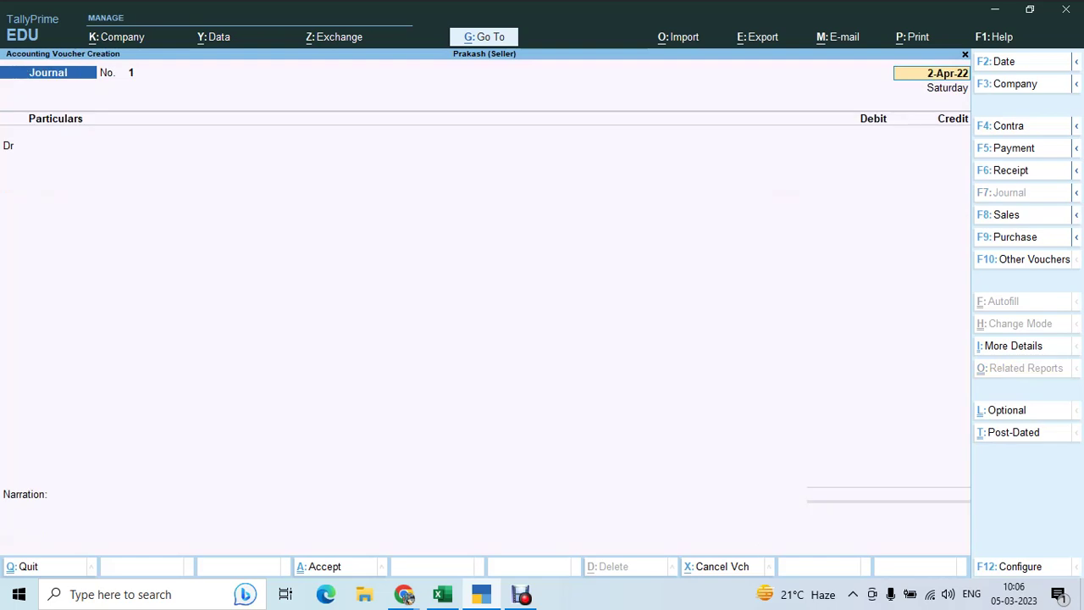
key("F8")
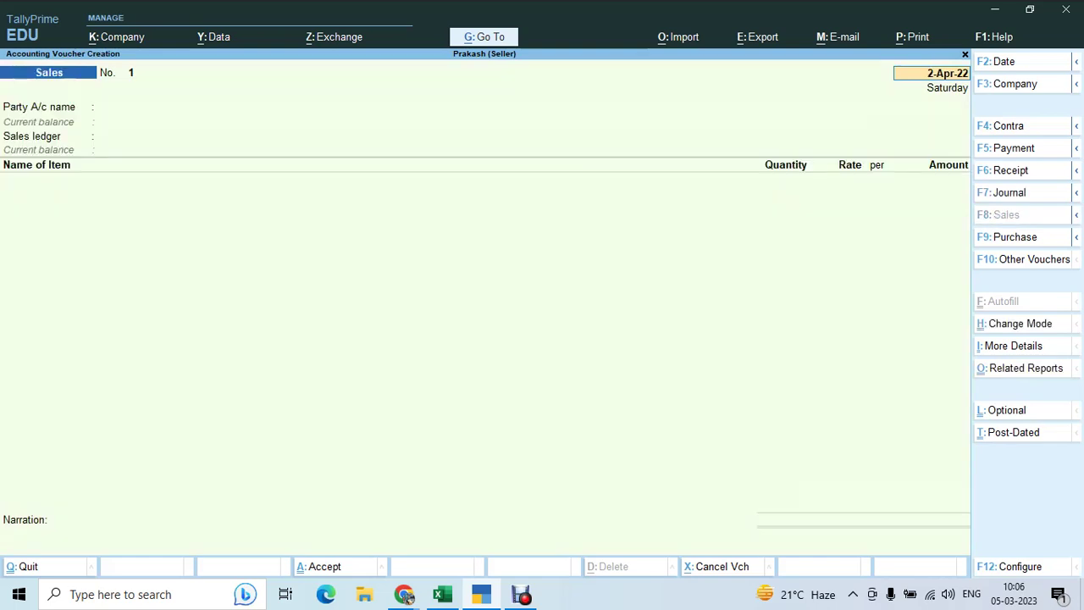
Step: Choose the buyer's ledger as party, link delivery note 1 dated 1-Apr-22, and use GST LOCAL SALES as the sales ledger
key("Down")
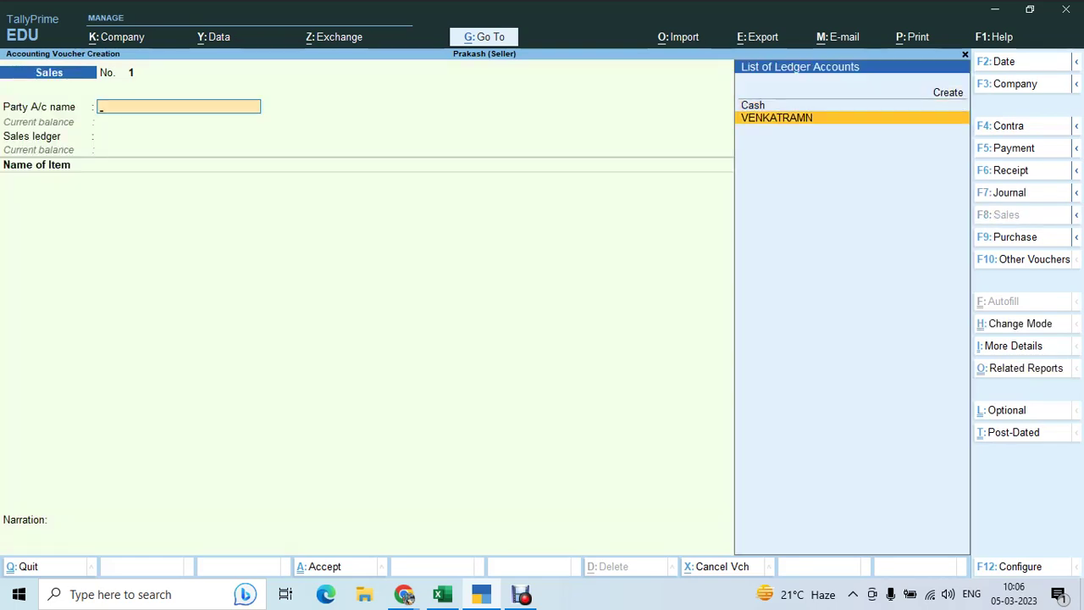
key("Return")
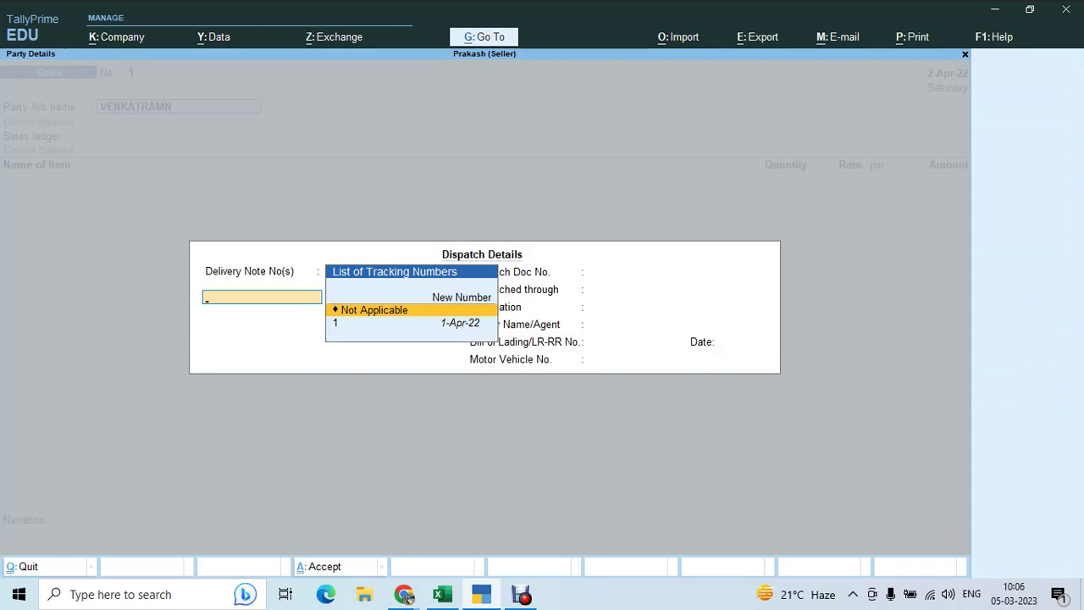
key("Down")
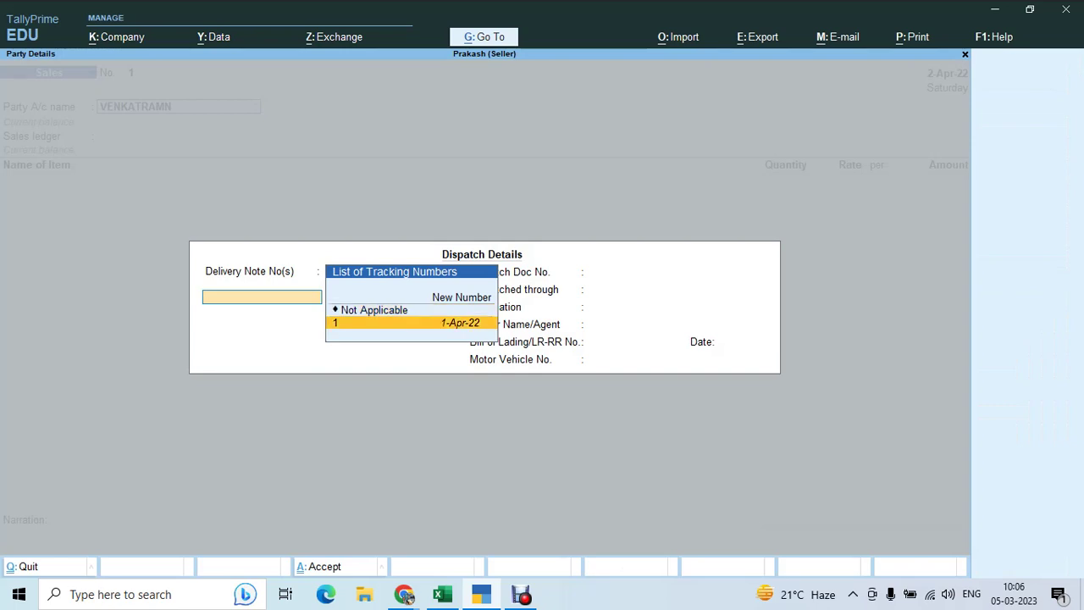
key("Return")
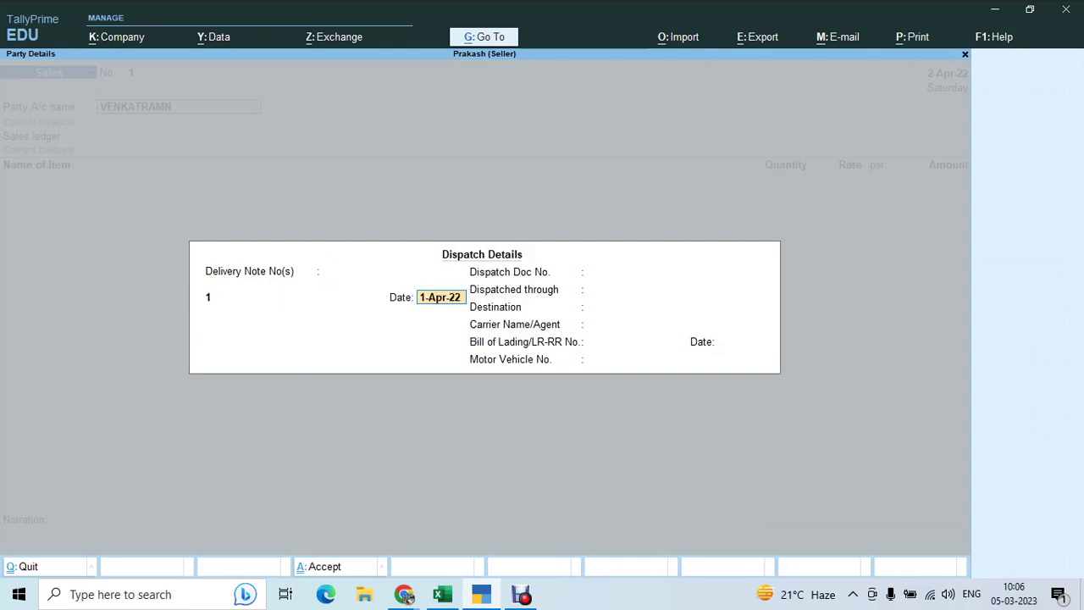
key("Return")
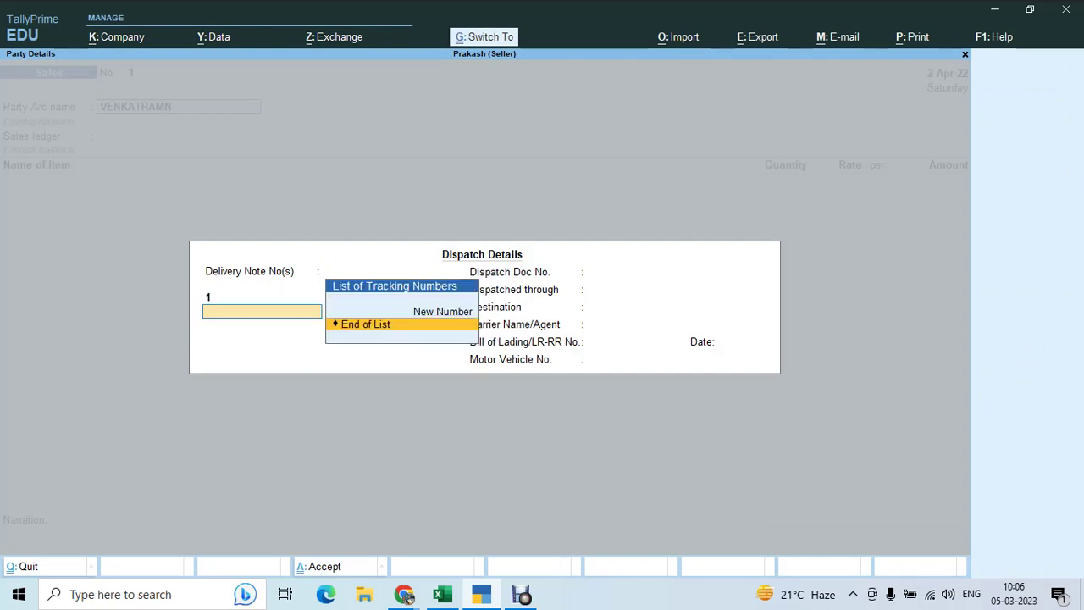
key("ctrl+a")
key("ctrl+a")
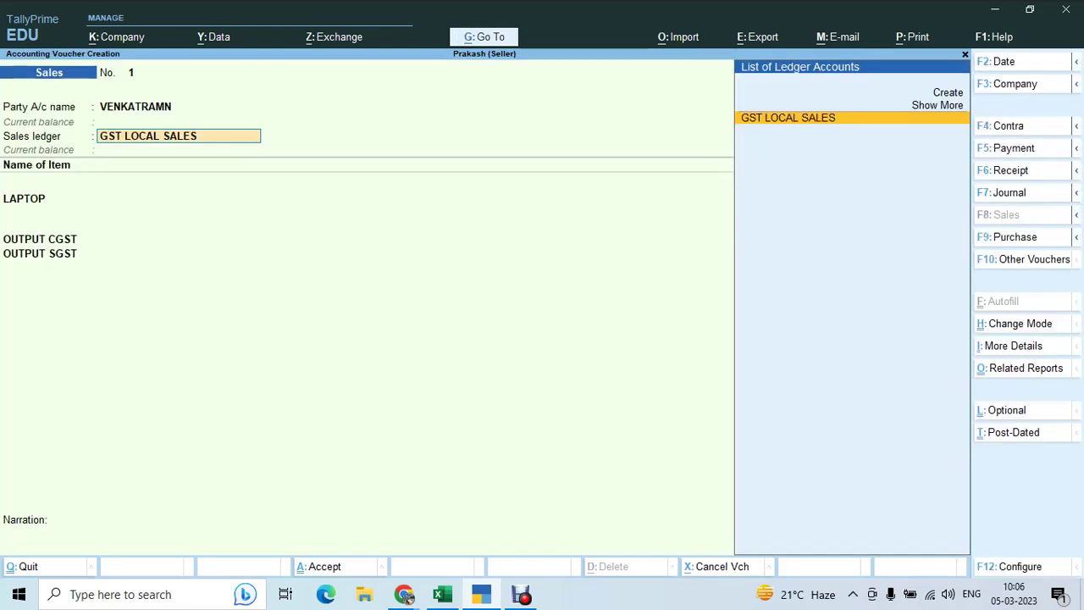
key("Return")
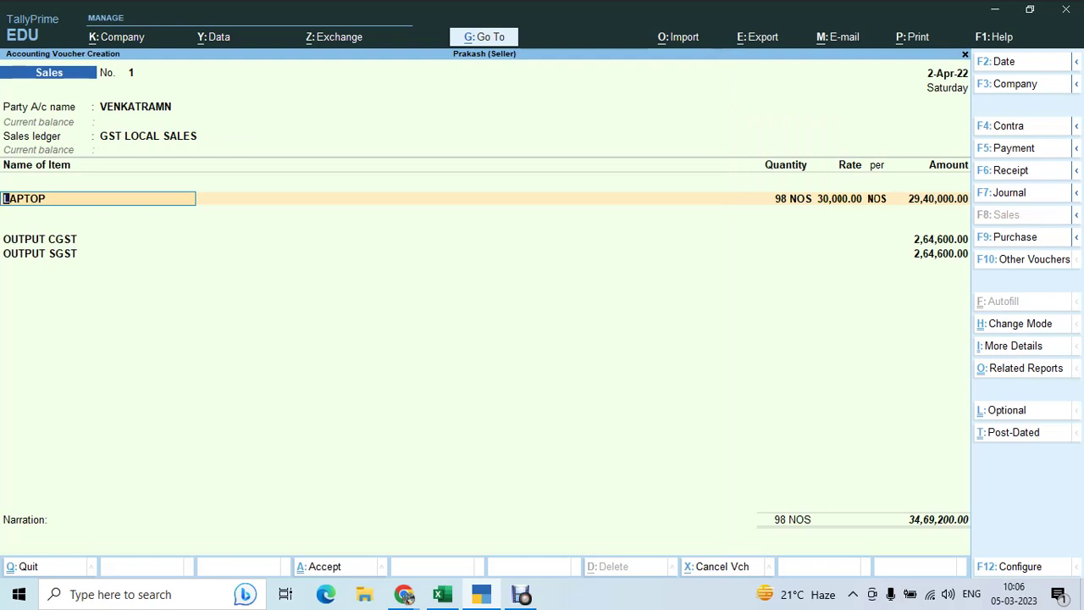
Step: Accept the sales invoice lines for 98 NOS of LAPTOP at 30,000 with OUTPUT CGST and OUTPUT SGST
key("Return")
key("Return")
key("Return")
key("Return")
key("Return")
key("Return")
key("Return")
key("Return")
key("Return")
key("Return")
key("Return")
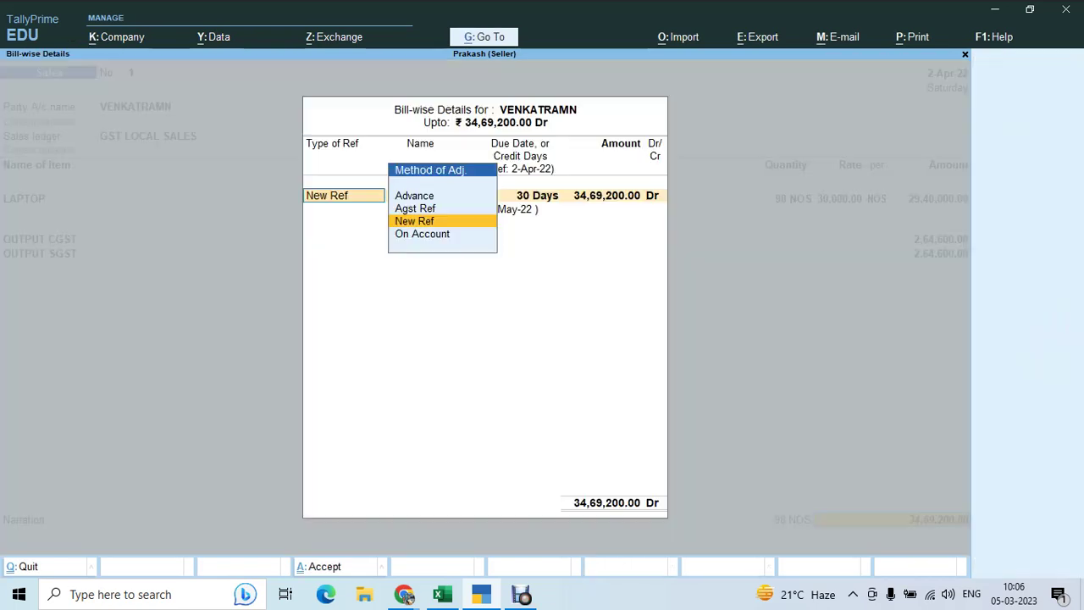
Step: Record the sales bill as a New Ref with 30 days' credit and save the Sales voucher
key("Return")
key("Return")
key("Return")
key("Return")
key("Return")
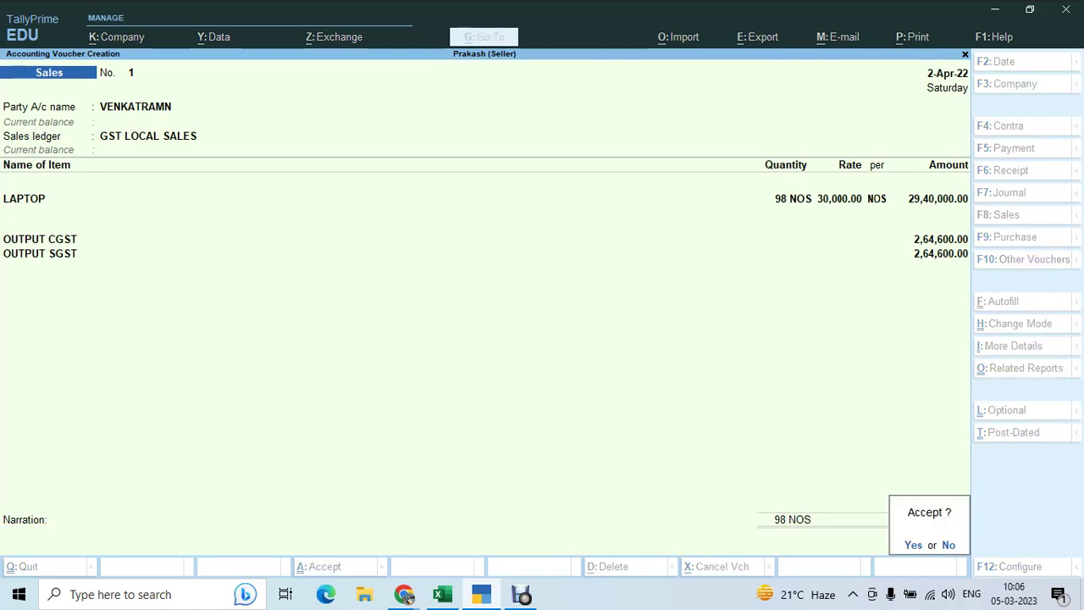
key("Return")
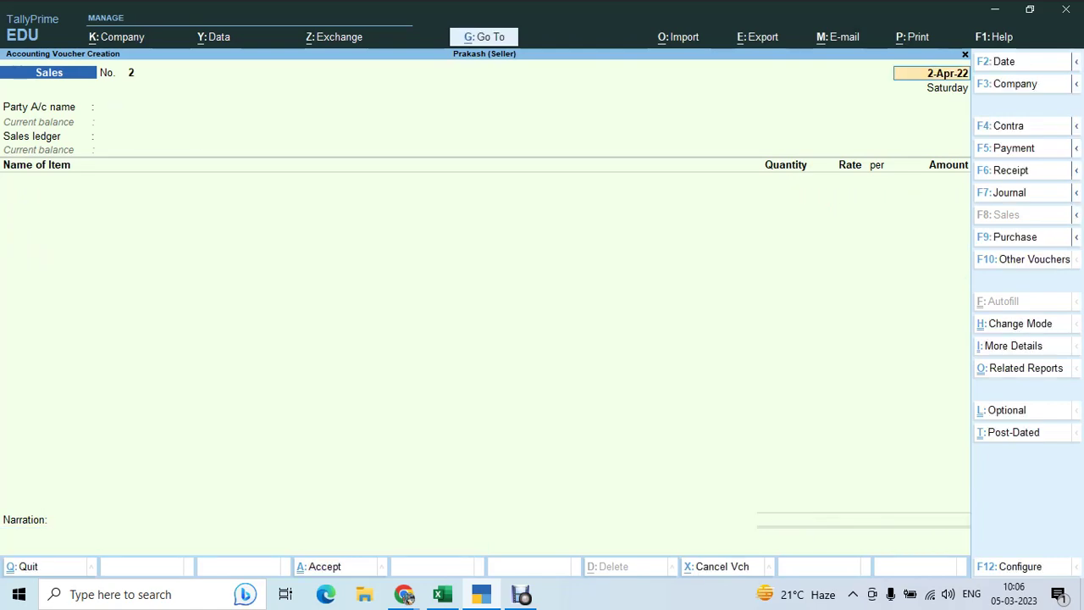
Step: Check the Purchase Invoice row at cell K32 in the Excel workbook and return to TallyPrime
key("alt+Tab")
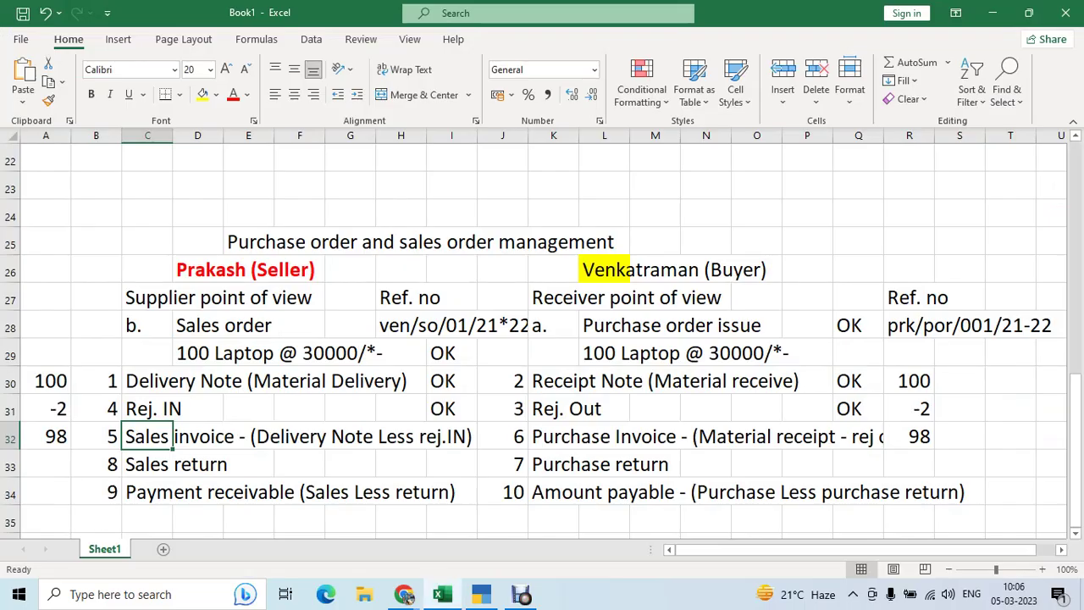
key("Right")
key("Right")
key("Right")
key("Right")
key("Right")
key("Right")
key("Right")
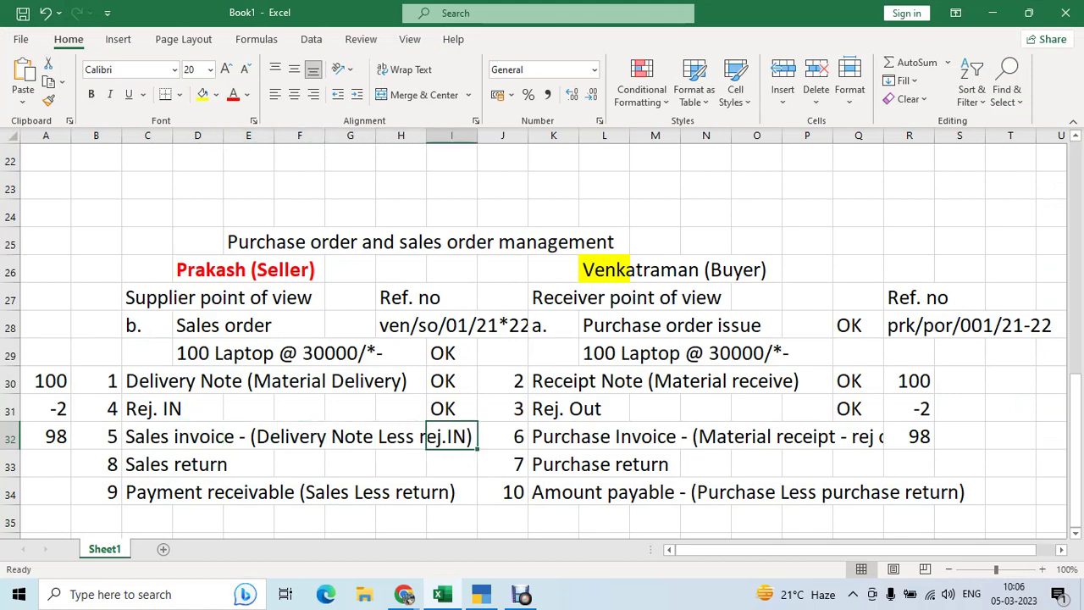
key("Right")
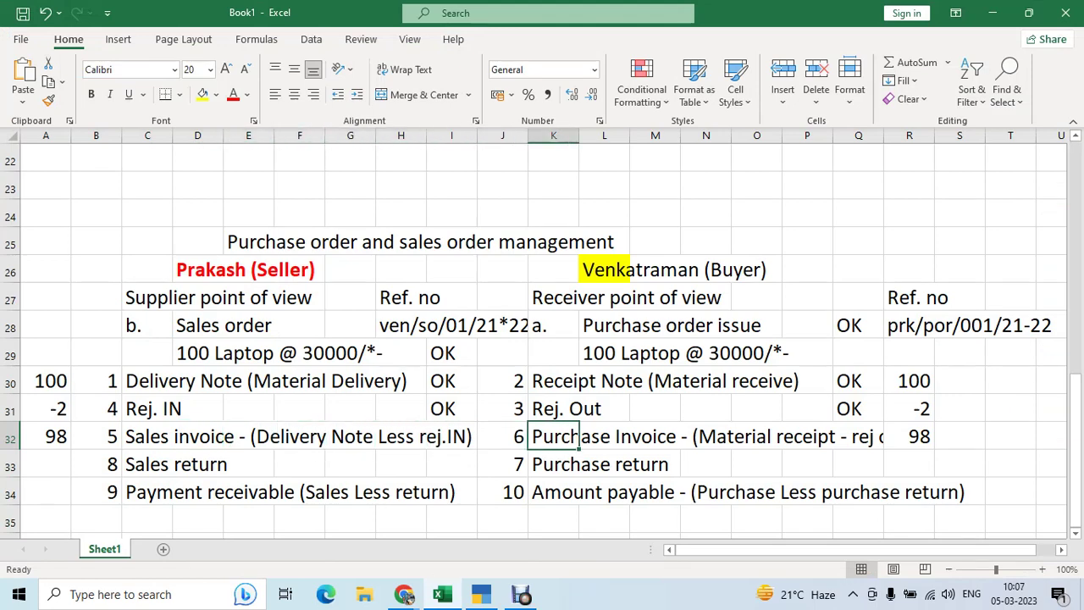
key("alt+Tab")
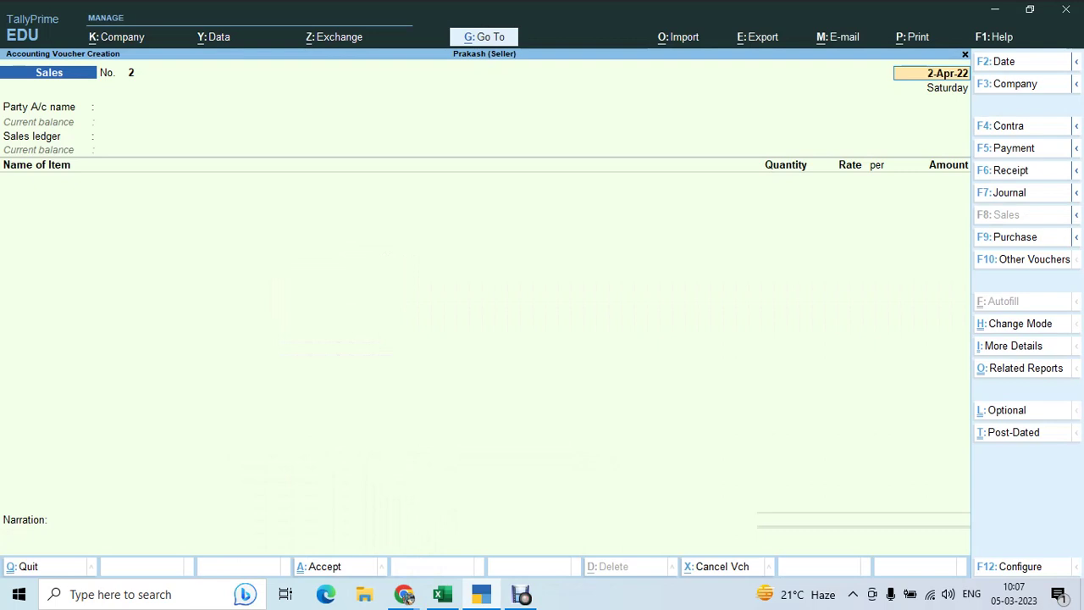
type("6.2")
key("BackSpace")
key("BackSpace")
key("BackSpace")
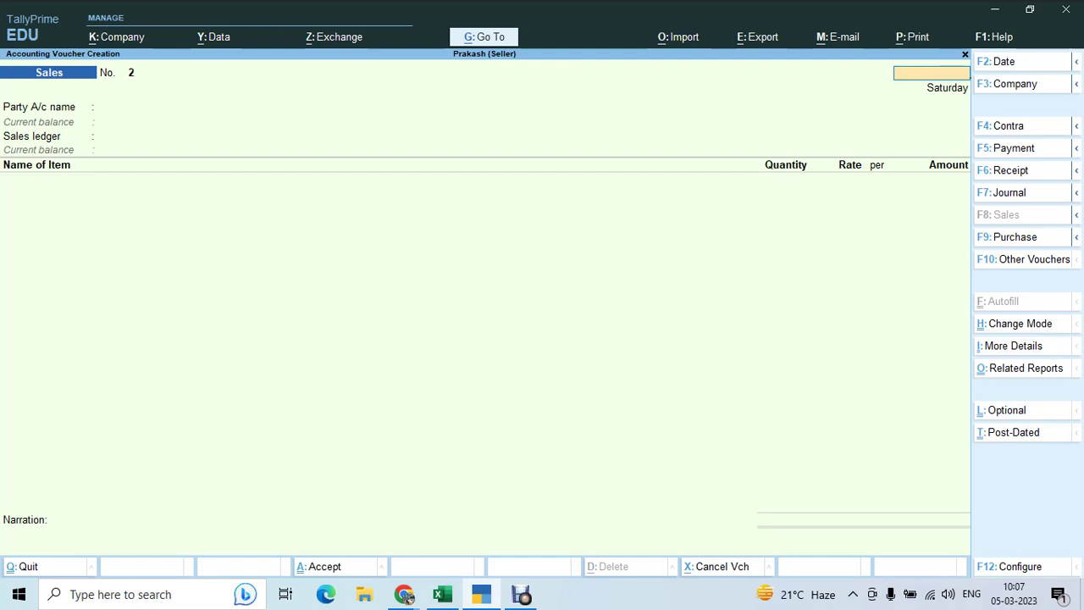
type("1.3")
key("Return")
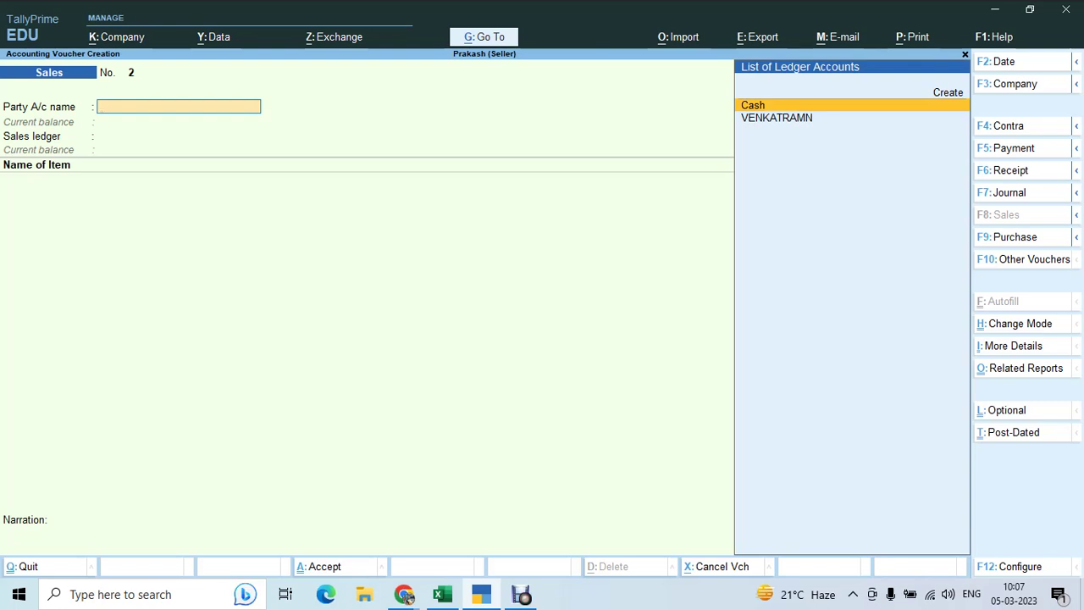
key("Down")
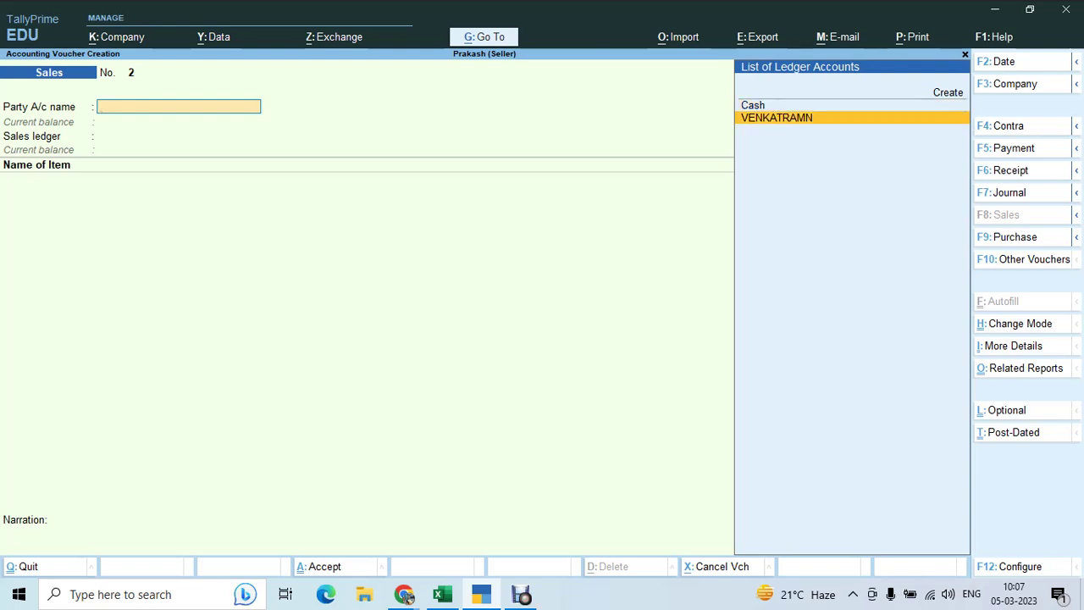
key("Escape")
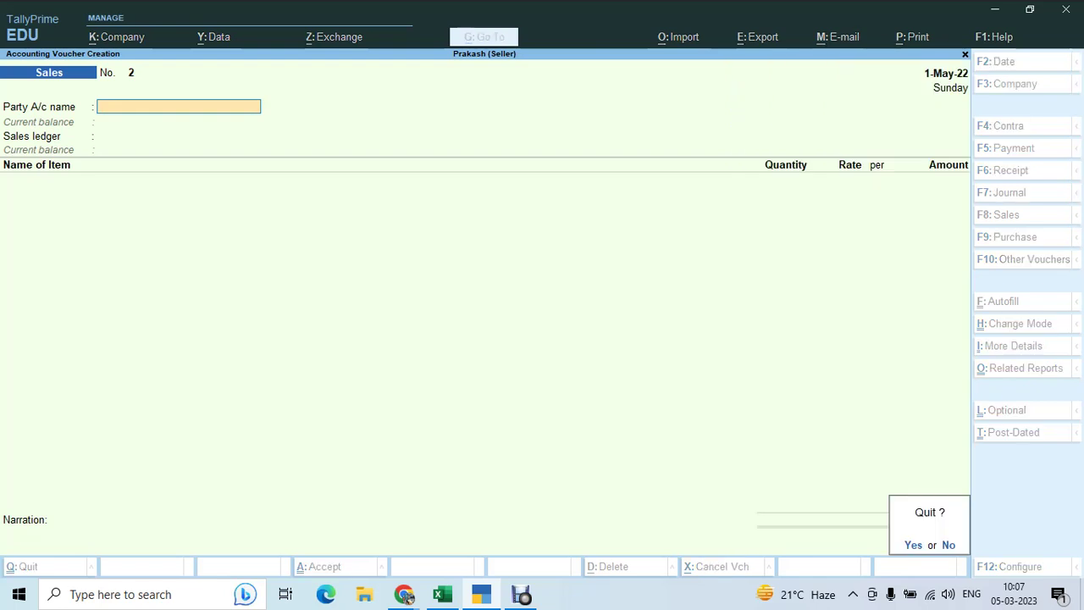
key("n")
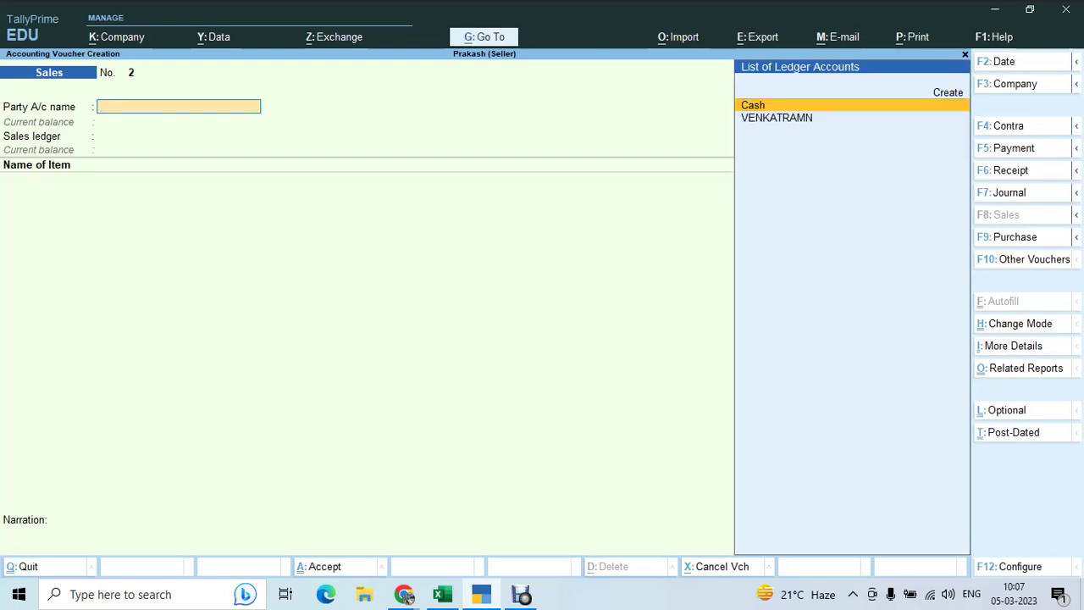
key("F2")
type("2.4")
key("Return")
key("Return")
key("Down")
key("Return")
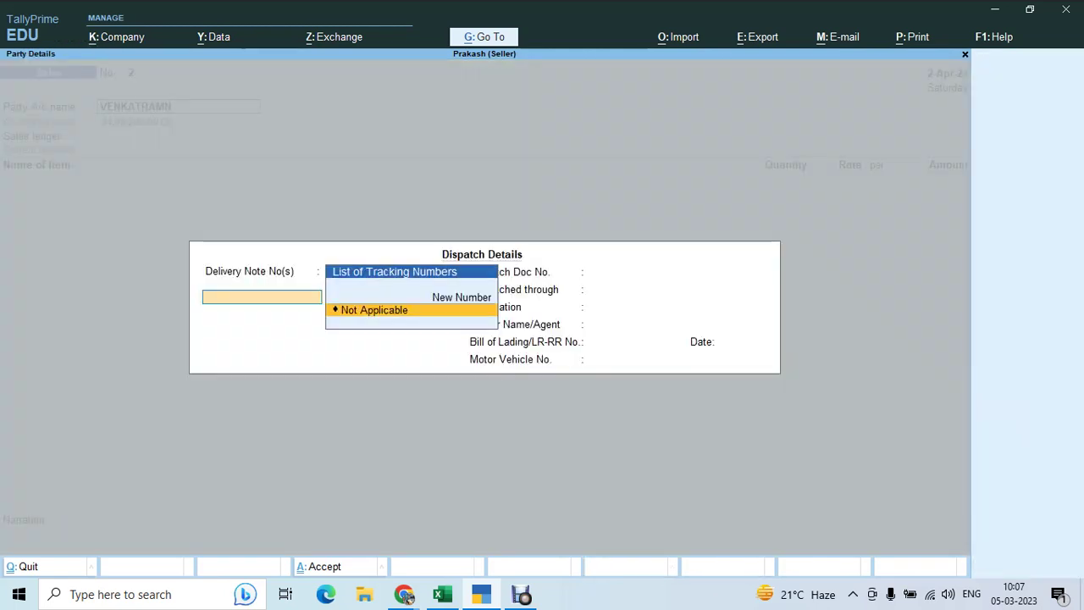
key("Return")
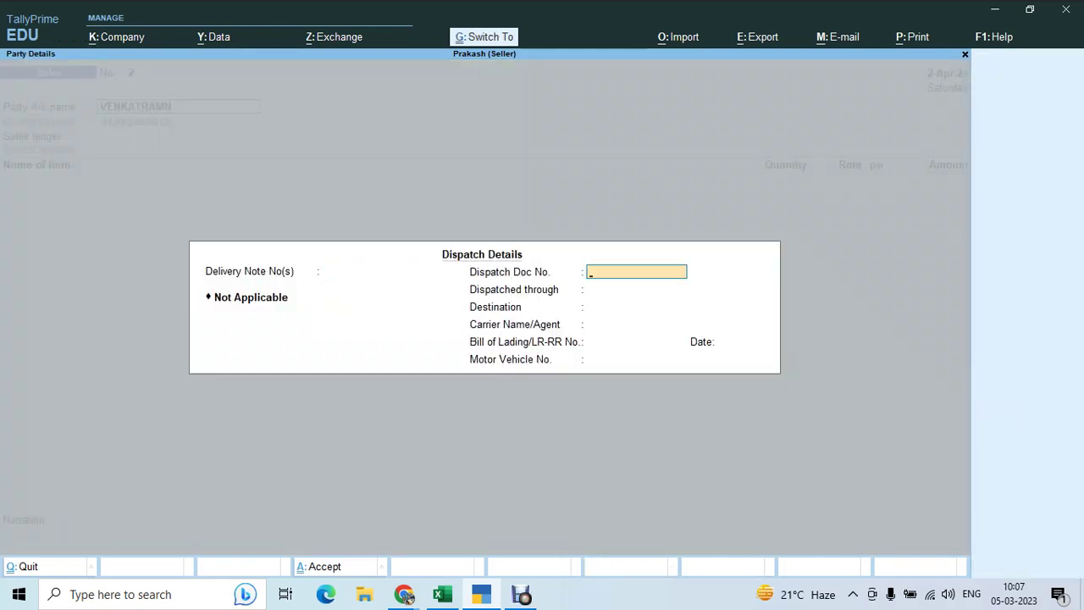
key("ctrl+a")
key("ctrl+a")
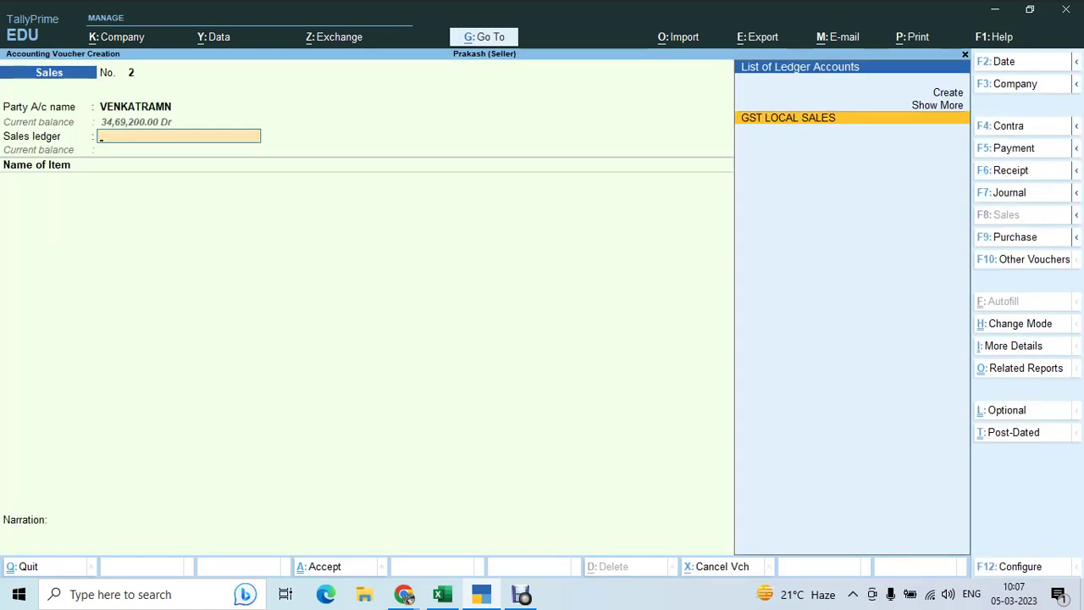
key("alt+Tab")
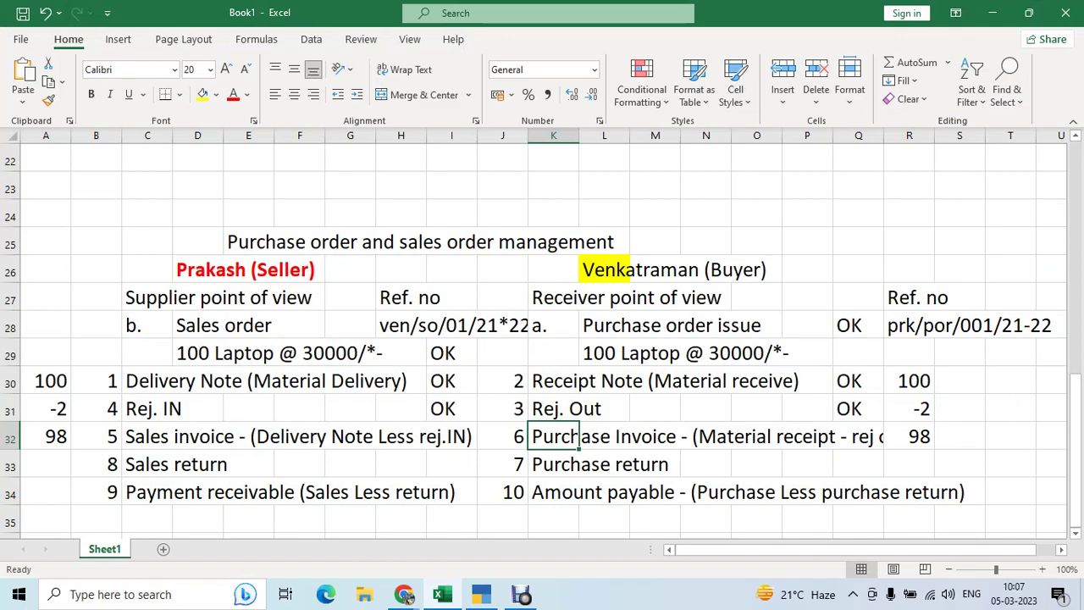
key("alt+Tab")
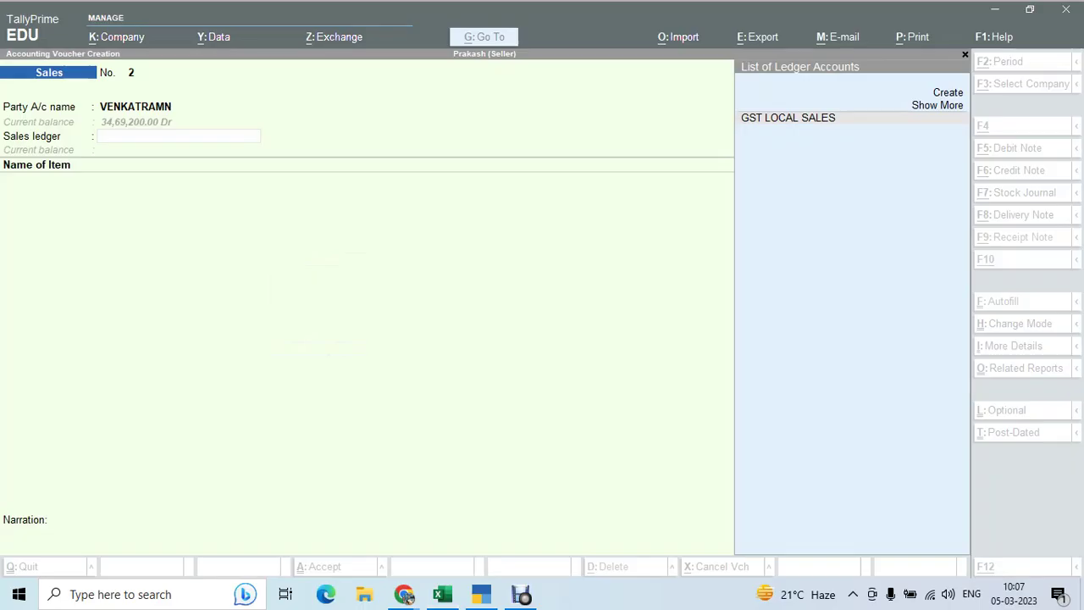
key("Escape")
key("Escape")
key("Escape")
key("Escape")
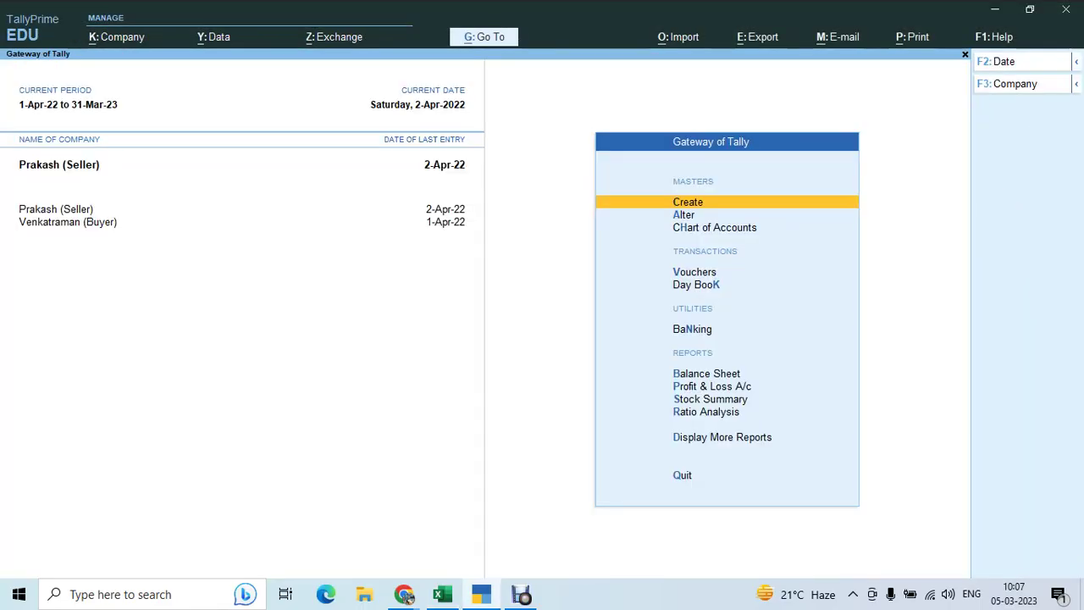
Step: Switch to the buyer company and start a Purchase voucher with supplier invoice number 1 dated 2-Apr-22
key("F3")
key("v")
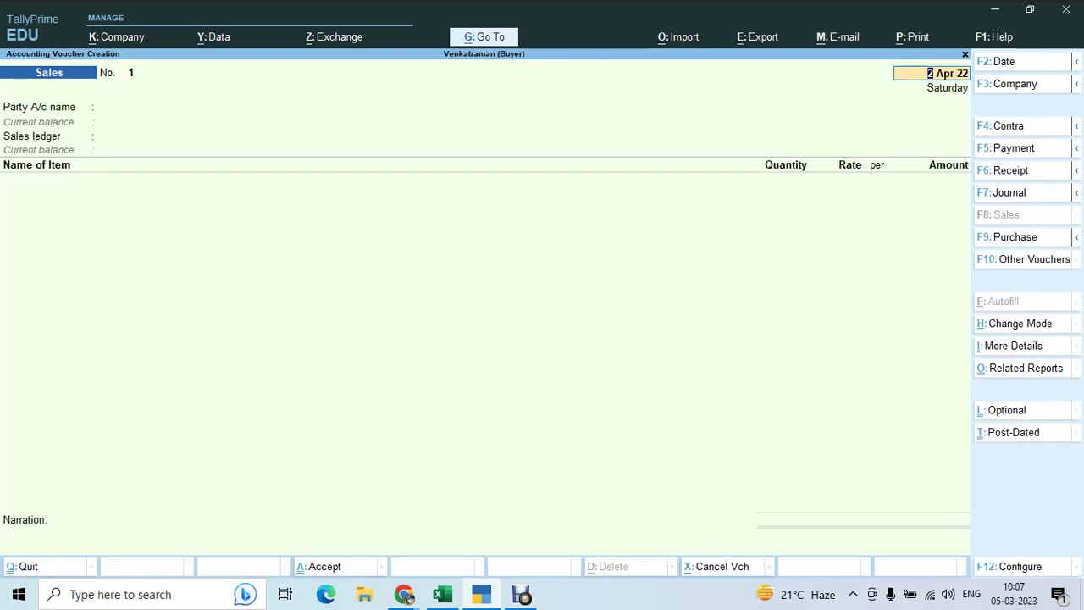
key("F9")
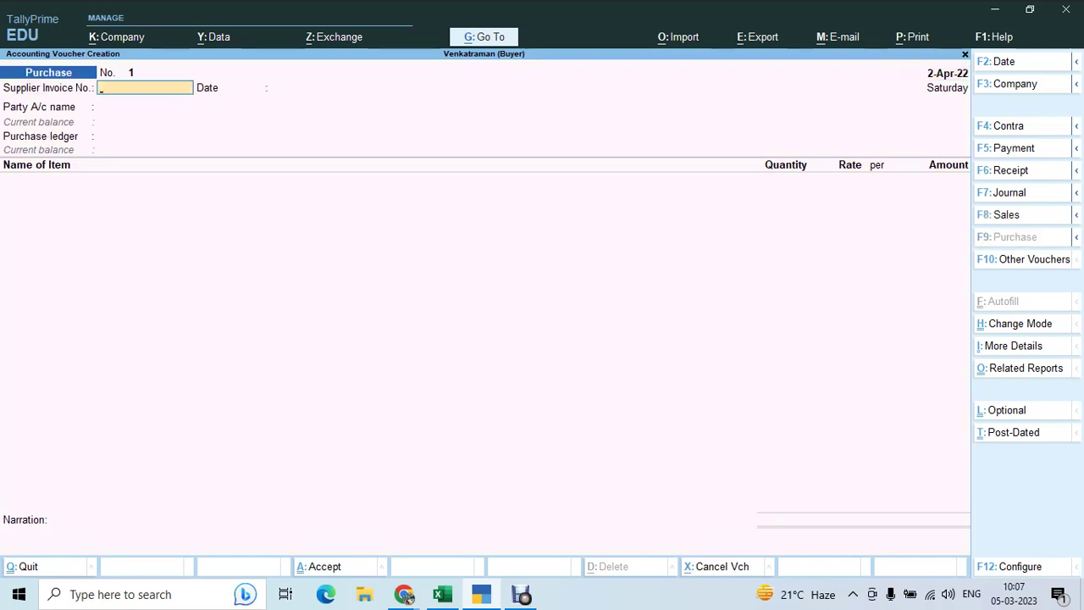
key("alt")
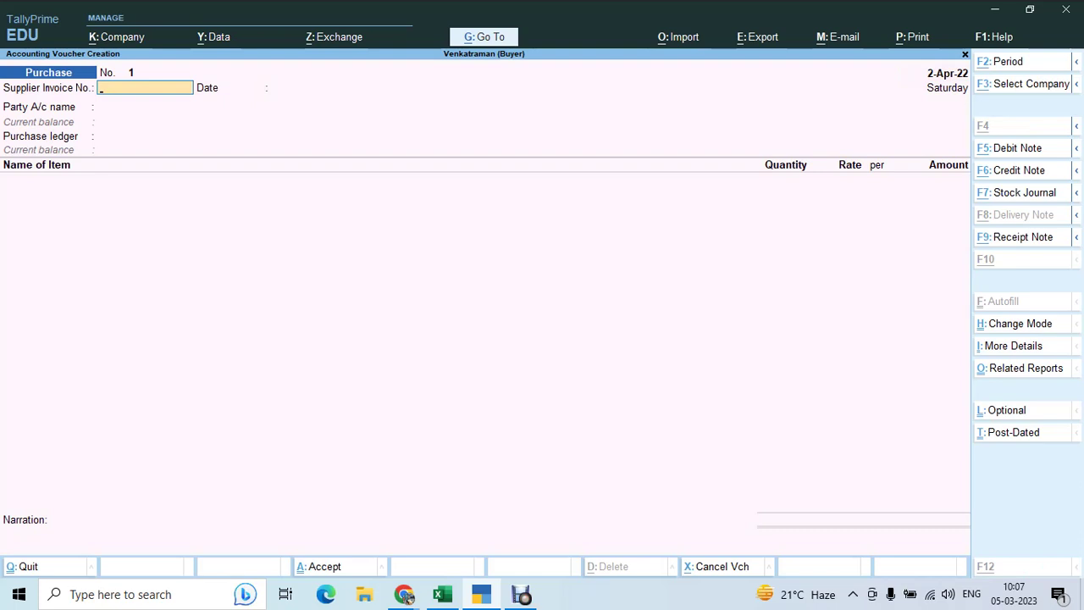
key("Return")
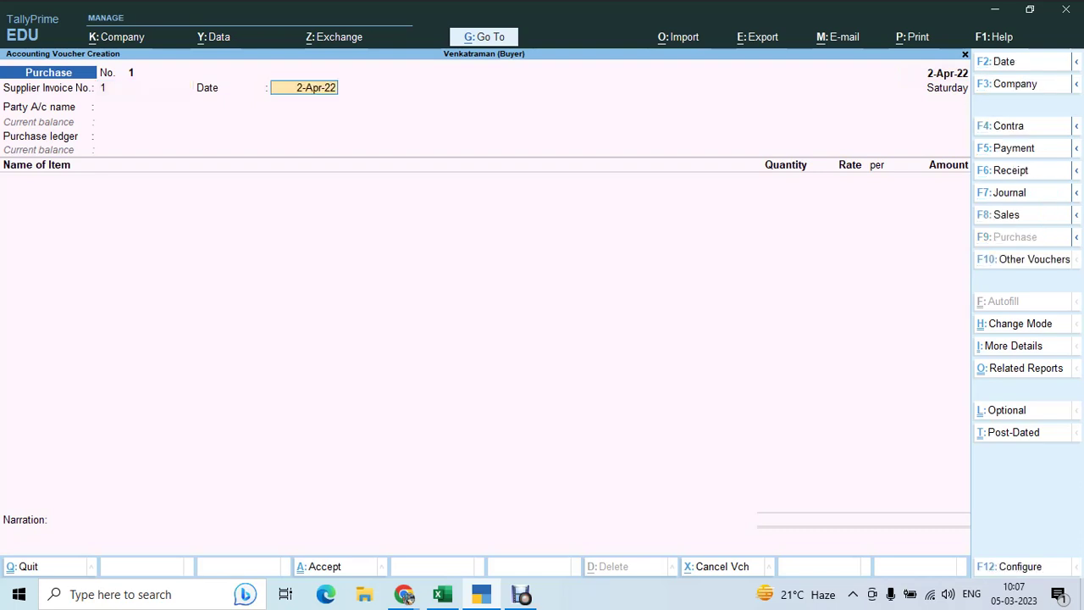
key("Return")
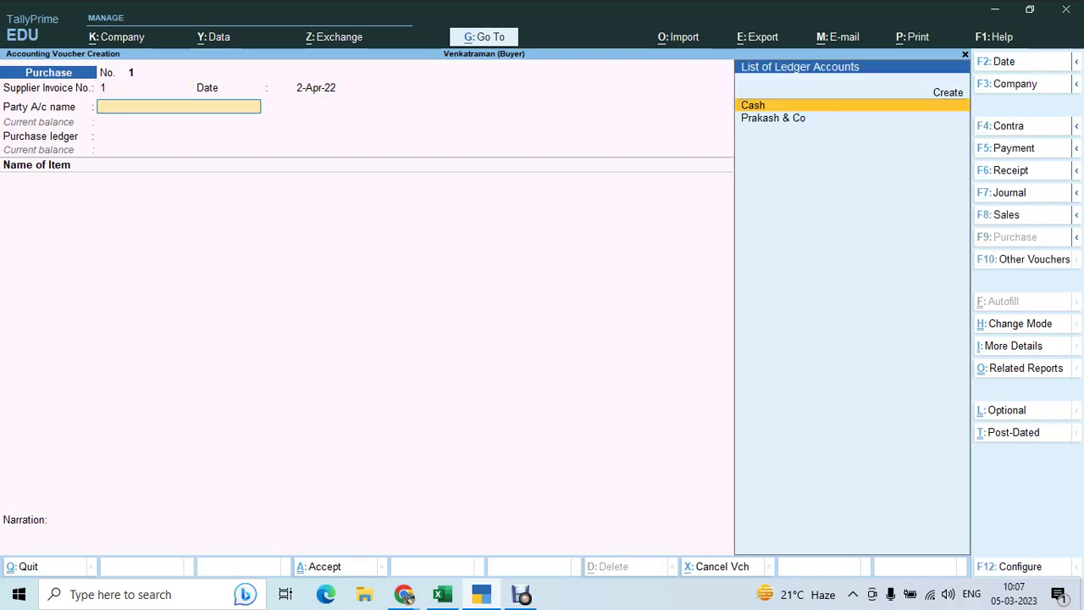
Step: Select Prakash & Co as the party against receipt note MRN/PRK/01/22-23, accept the details, and use the GST LOCAL PURCHASE ledger
key("Down")
key("Return")
key("Down")
key("Return")
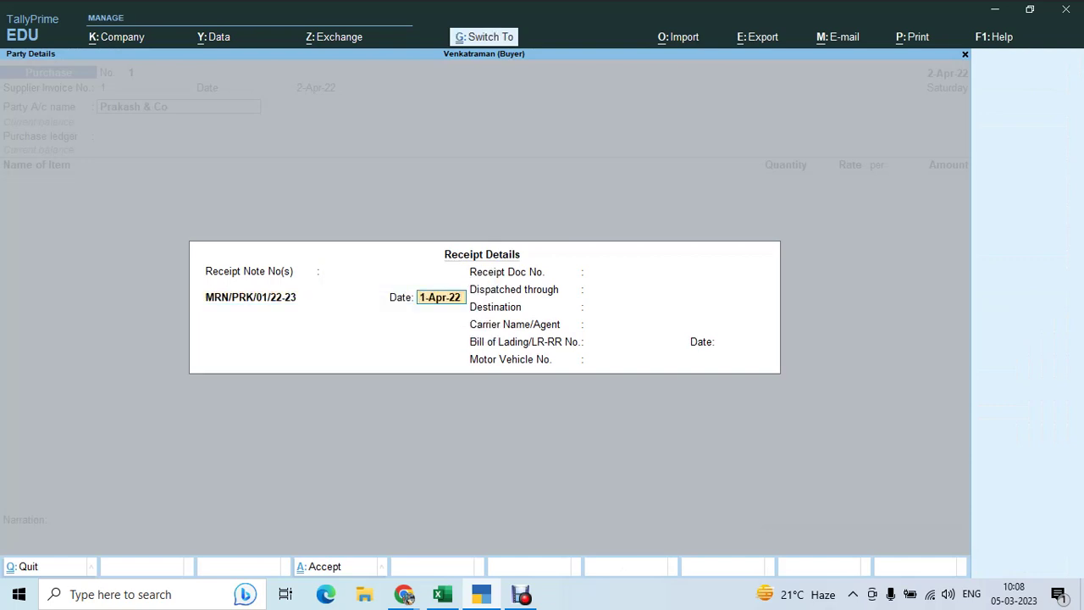
key("ctrl+a")
key("ctrl+a")
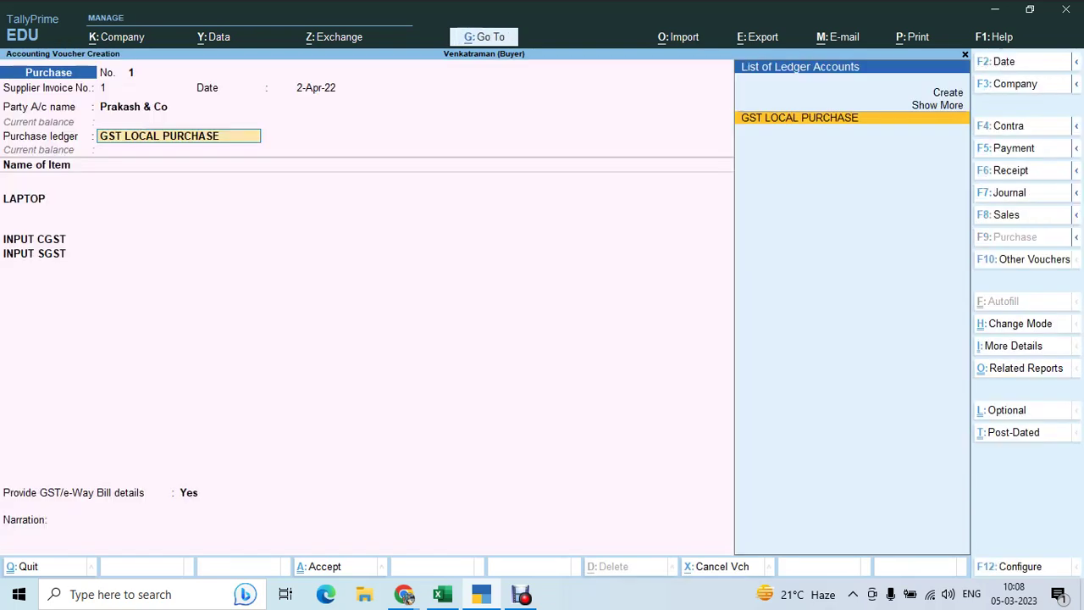
key("Return")
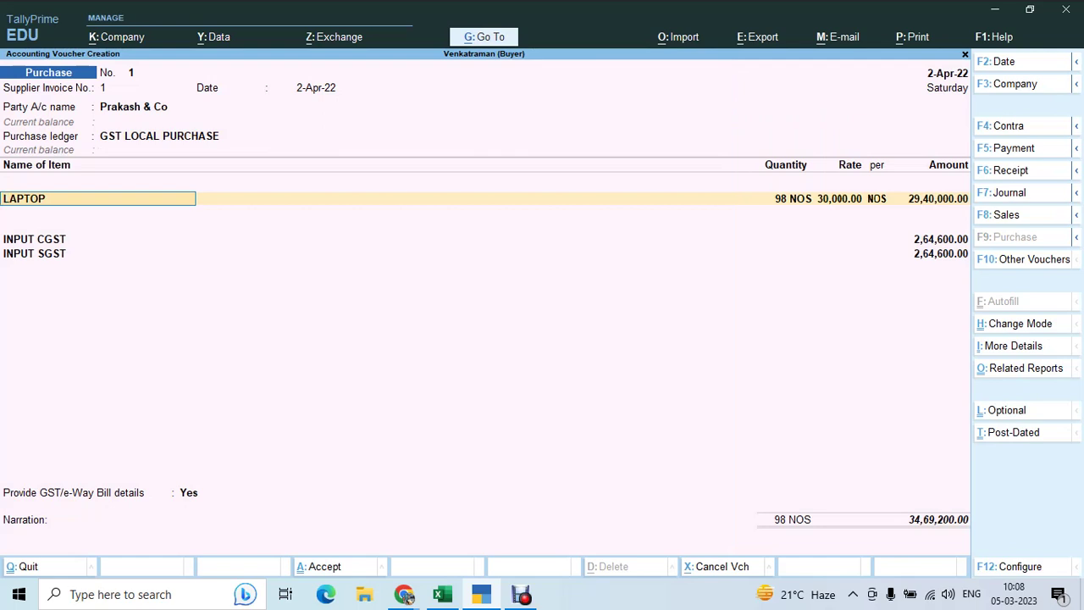
Step: Accept the purchase lines for 98 NOS of LAPTOP at 30,000 with INPUT CGST and INPUT SGST, keeping GST/e-Way Bill details at Yes
key("Return")
key("Return")
key("Return")
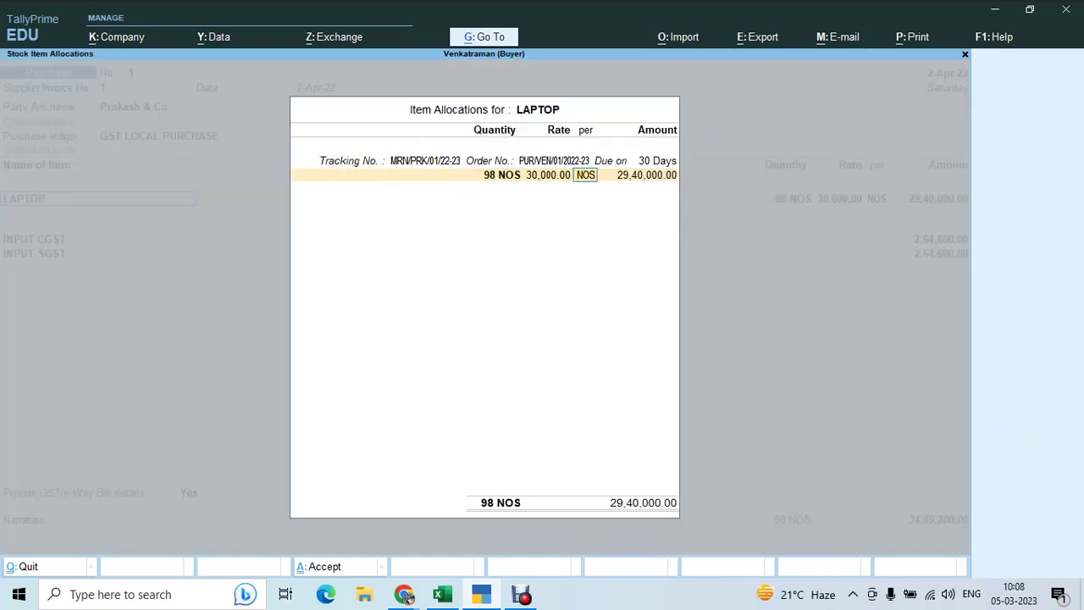
key("Return")
key("Return")
key("Return")
key("Return")
key("Return")
key("Return")
key("Return")
key("Return")
key("Return")
key("Return")
key("Return")
key("Return")
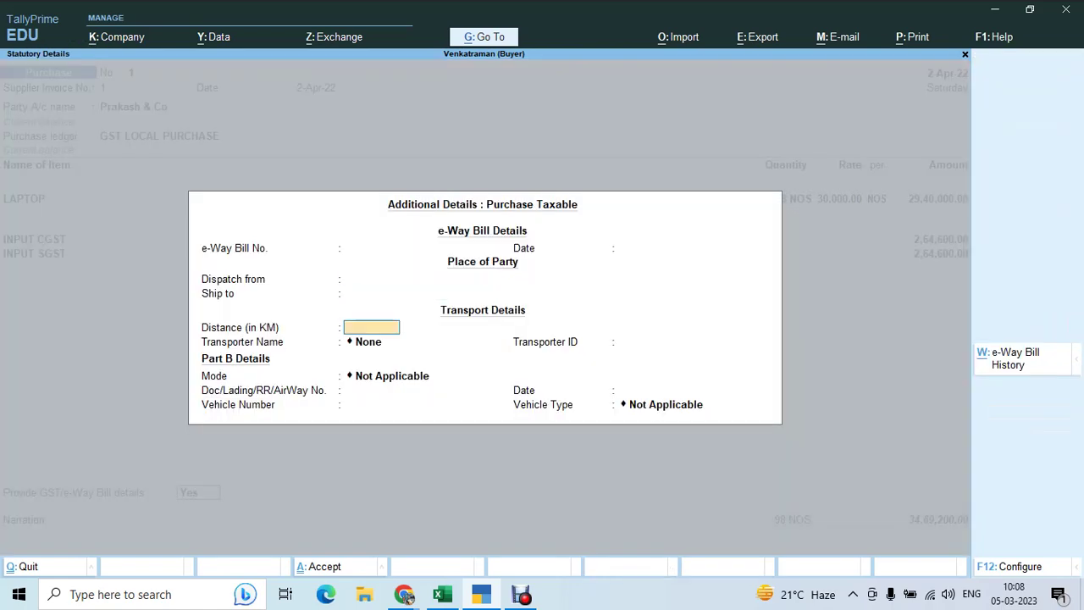
Step: Leave the e-Way Bill details blank, record the bill as a New Ref with 30 days' credit, and save the Purchase voucher
key("ctrl+a")
key("Return")
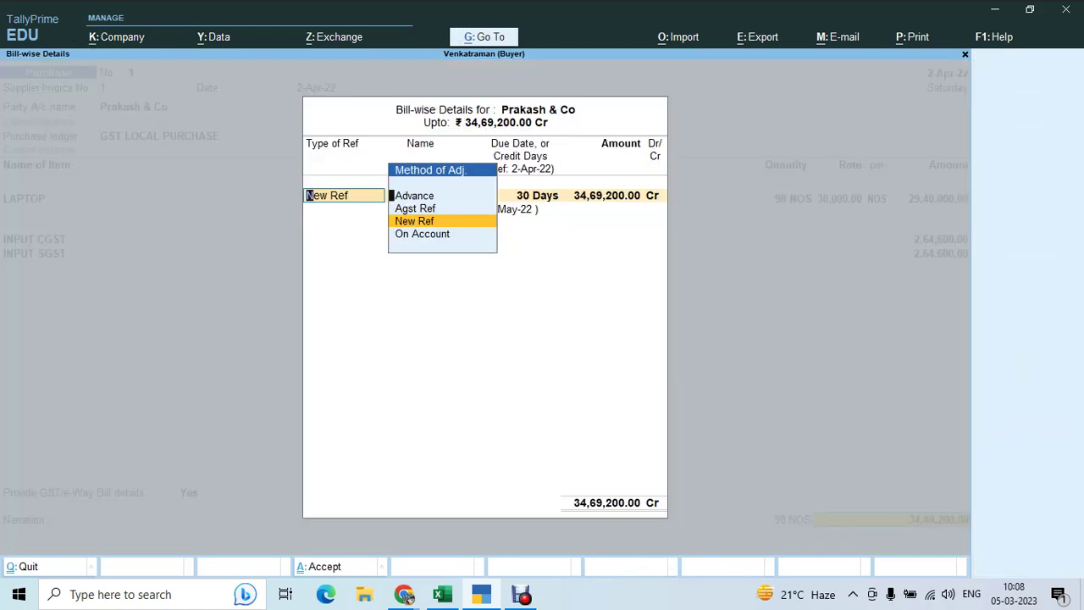
key("Return")
key("Return")
key("Return")
key("Return")
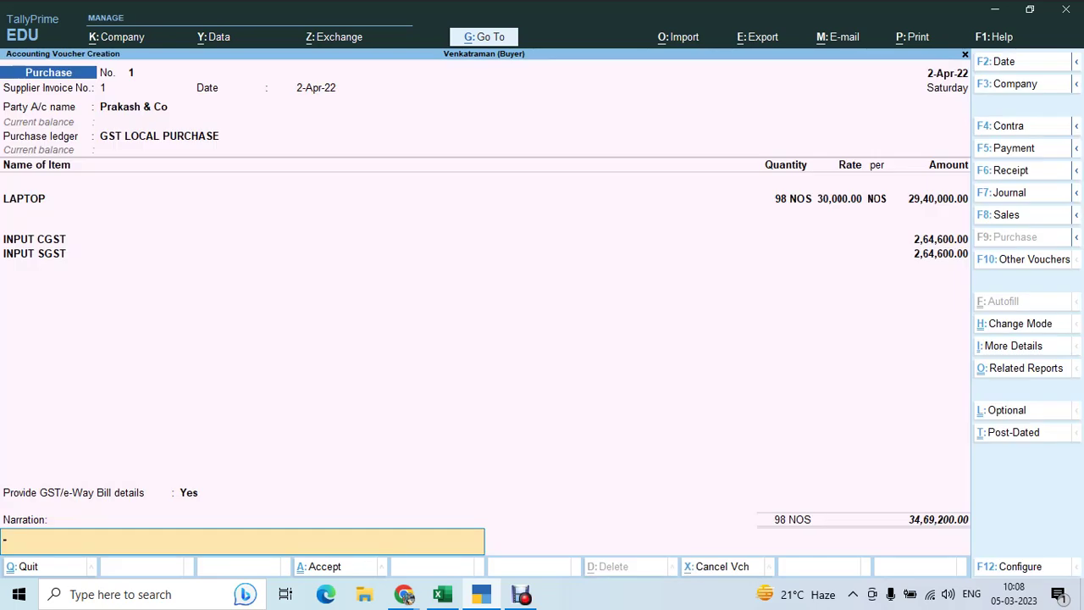
key("Return")
key("Return")
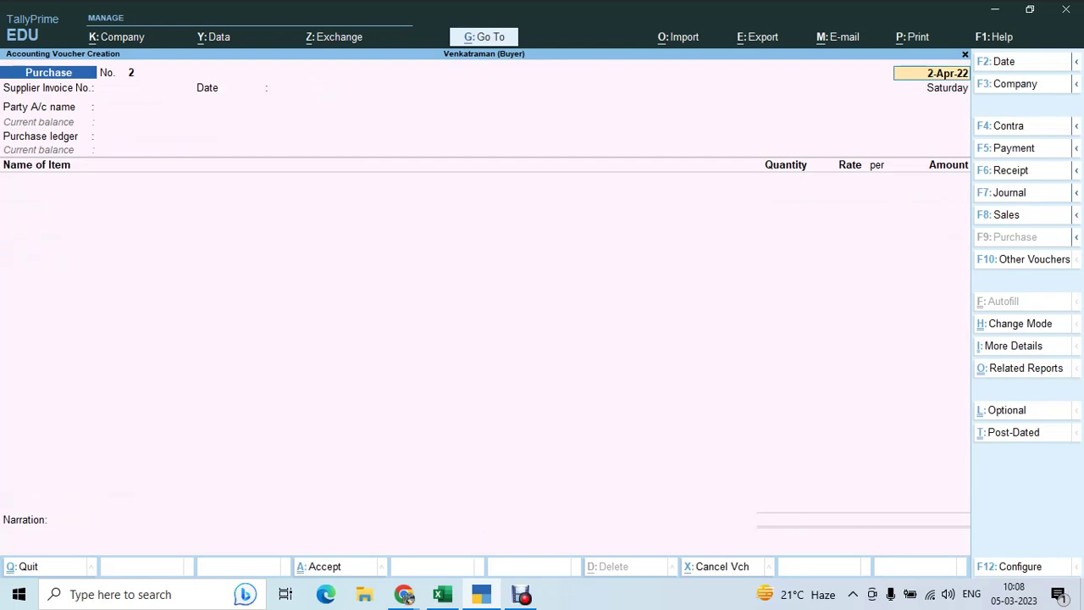
Step: Set the voucher date to 1-May-22
key("F2")
type("1-5")
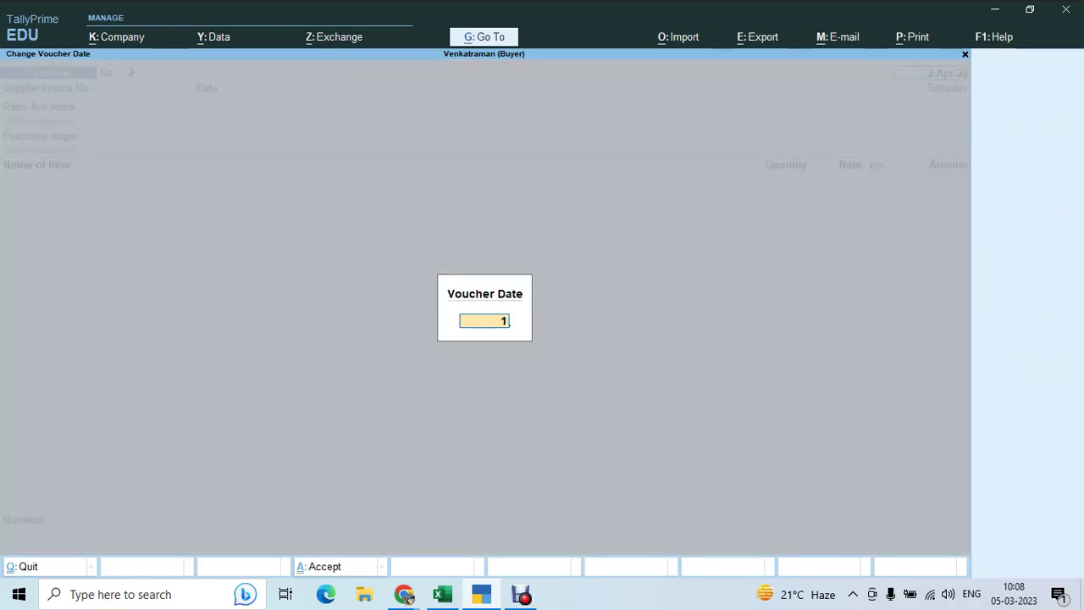
key("Return")
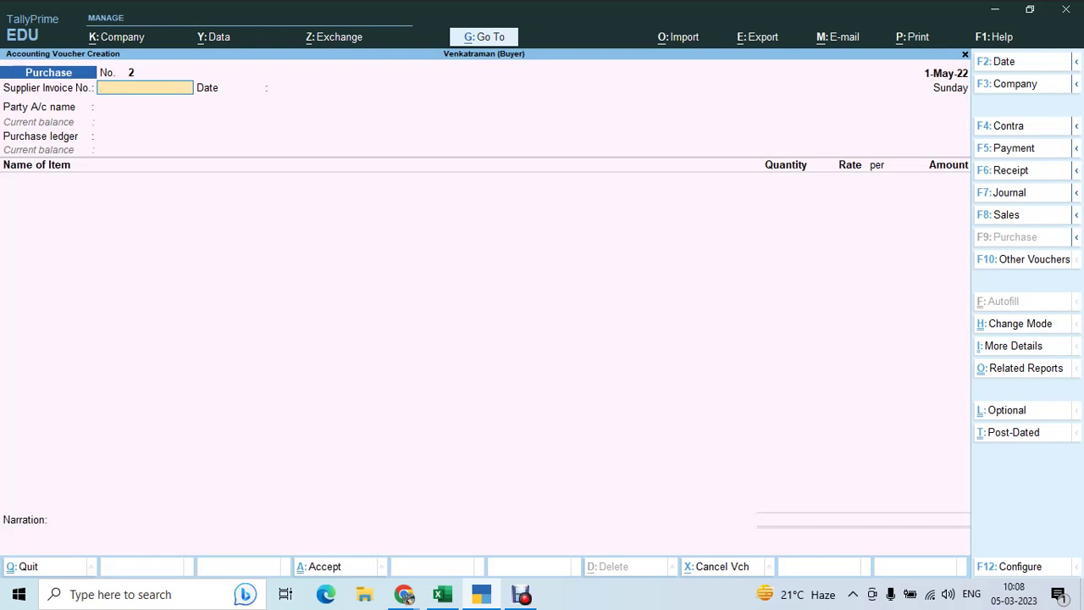
Step: Switch to the Excel workbook and mark the Sales invoice row in I32 and the Purchase Invoice row in Q32 as OK
key("alt")
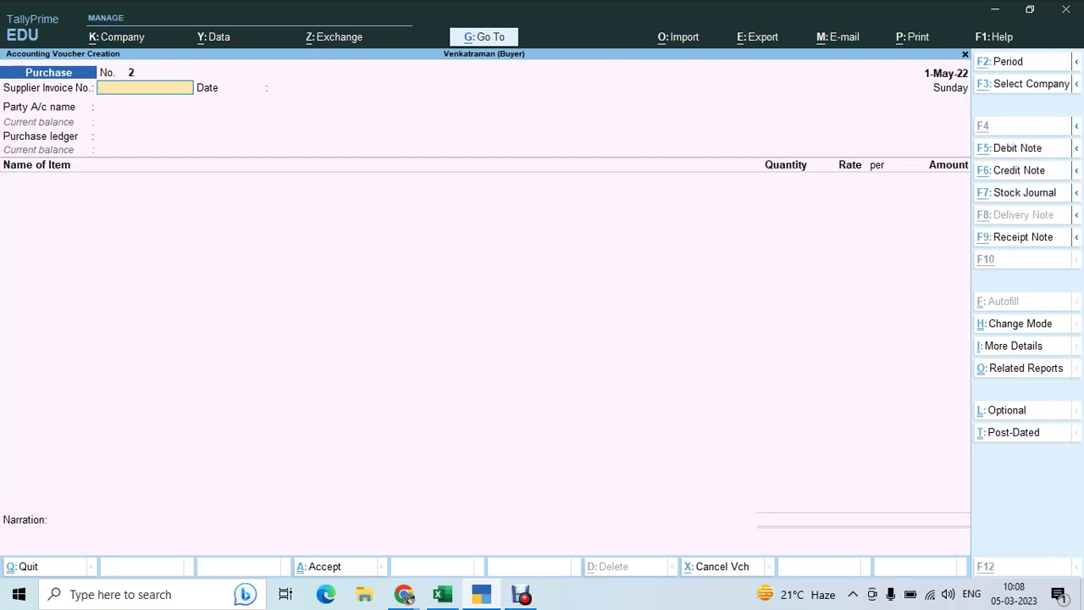
key("alt+Tab")
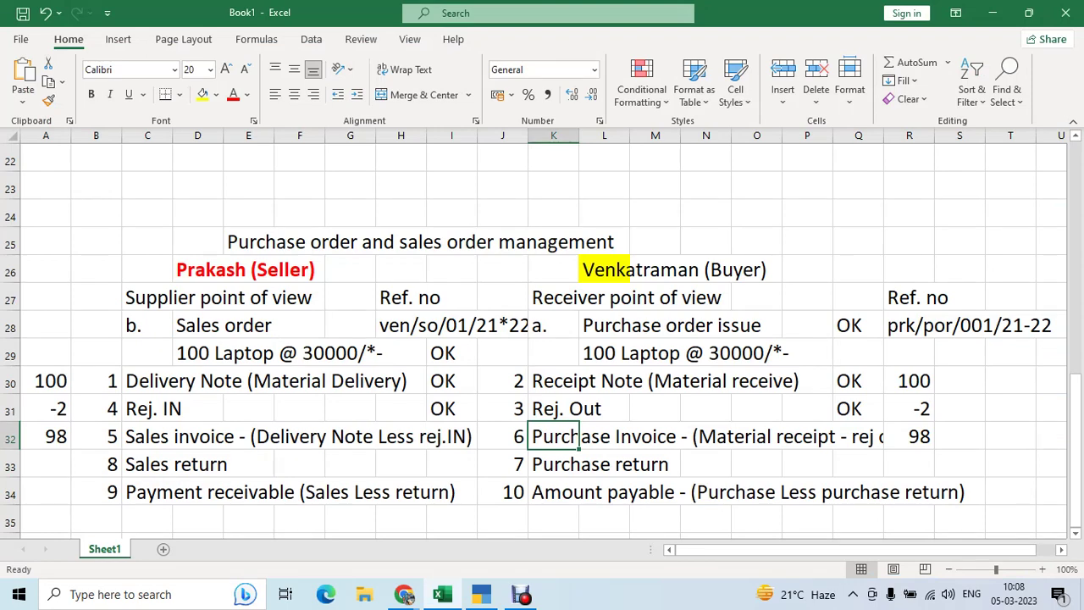
left_click(451, 436)
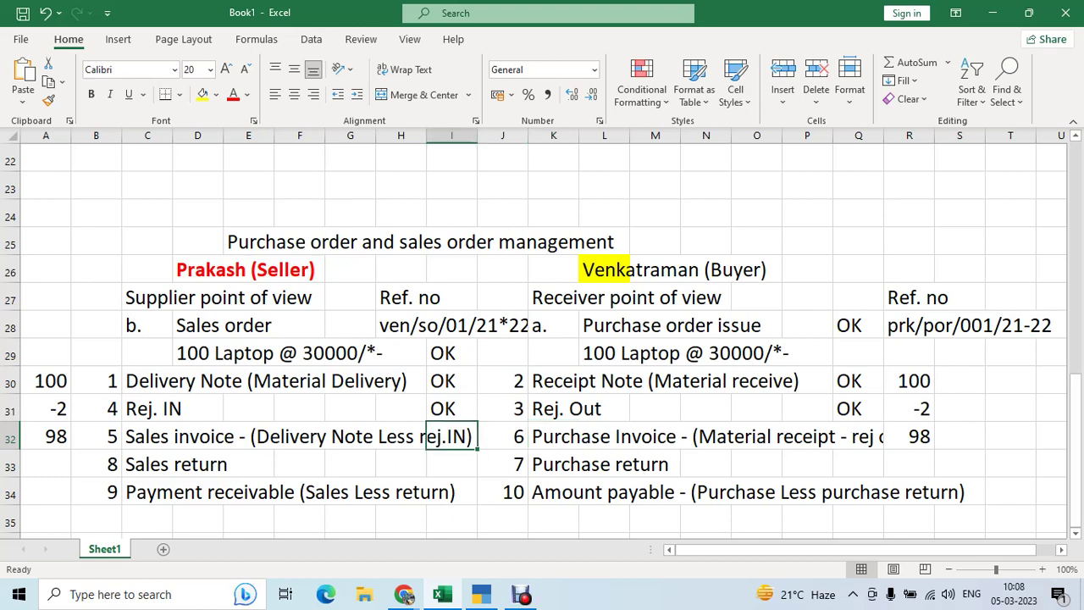
type("OK")
left_click(553, 436)
key("Right")
key("Right")
key("Right")
key("Right")
key("Right")
key("Right")
key("Right")
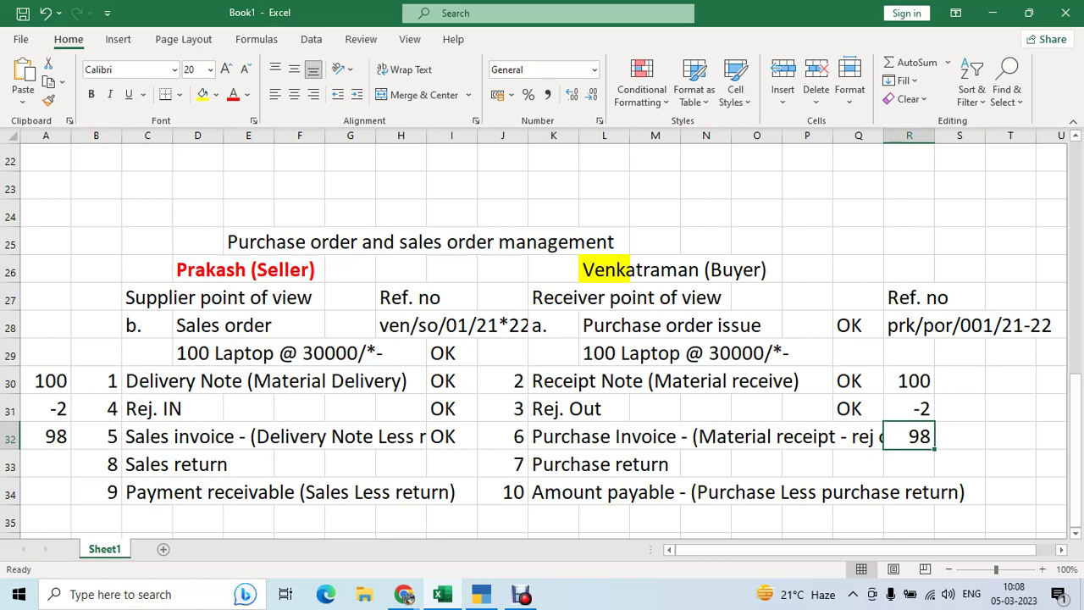
key("Left")
type("OK")
key("Return")
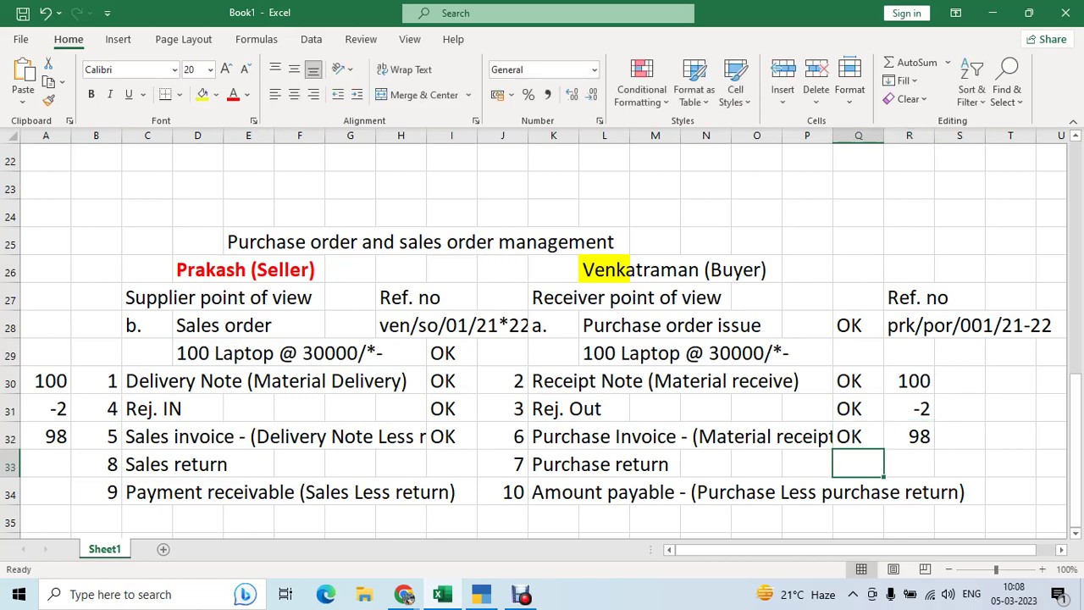
Step: Select the Purchase return row at K33, return to TallyPrime, and show the inactive voucher types in the voucher type list
left_click(579, 464)
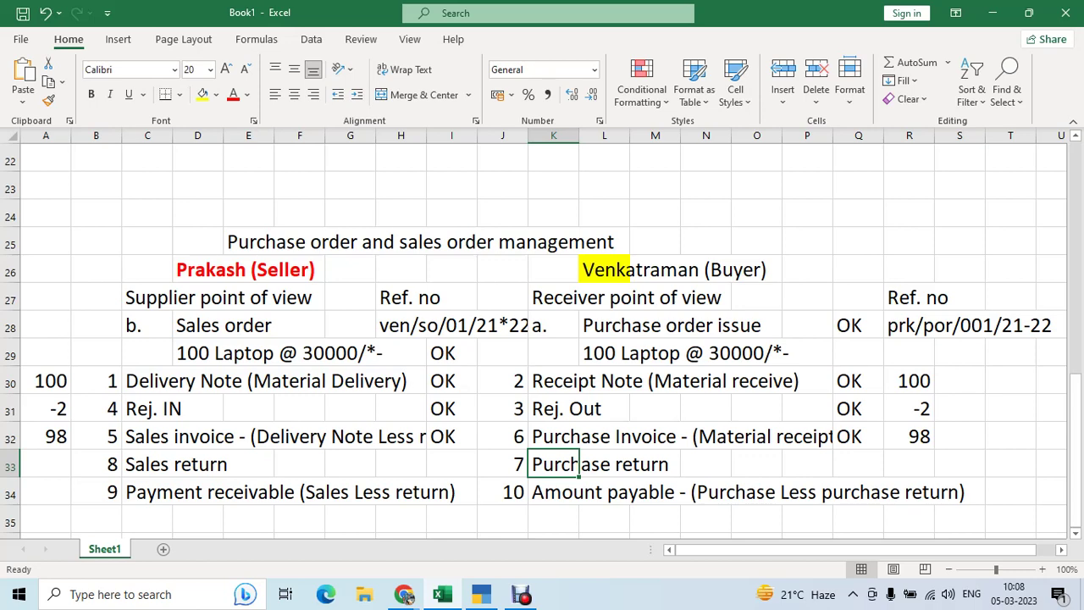
key("alt+Tab")
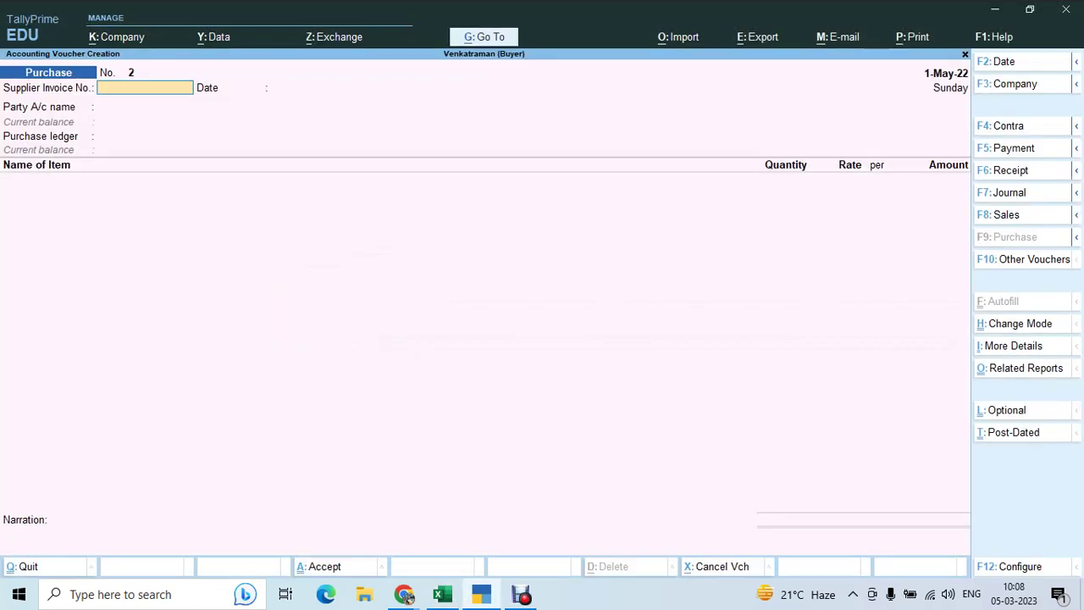
key("F10")
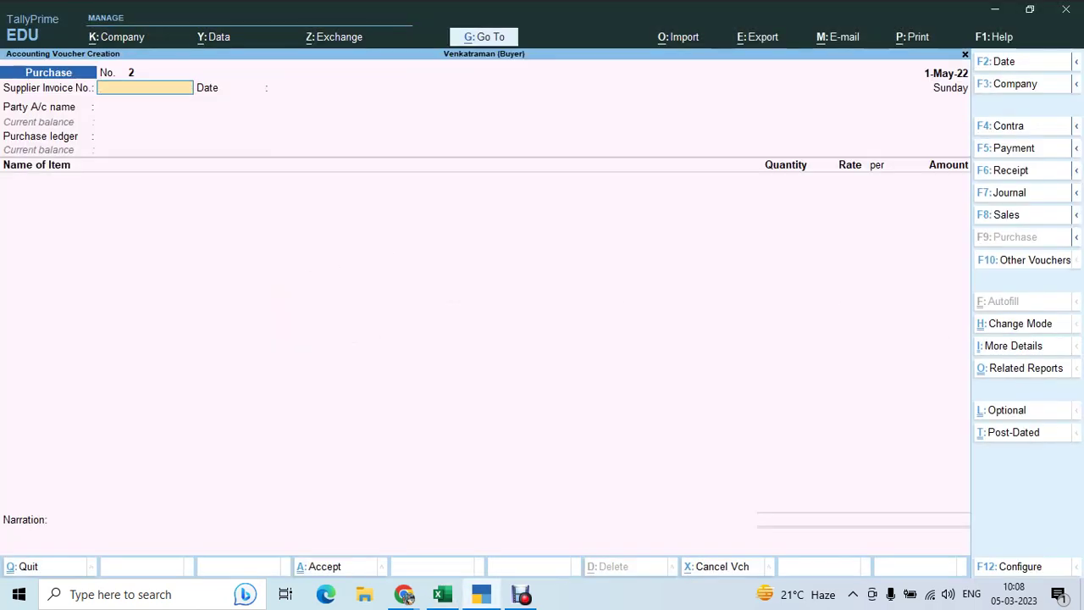
key("Down")
key("Up")
key("Up")
key("Up")
key("Up")
key("Up")
key("Up")
key("Up")
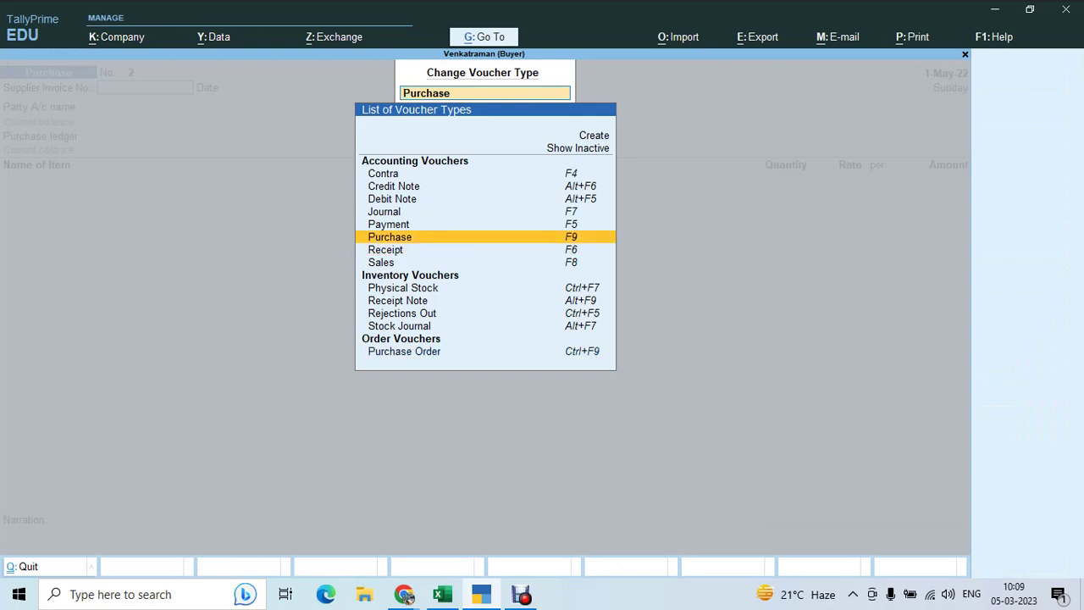
key("Return")
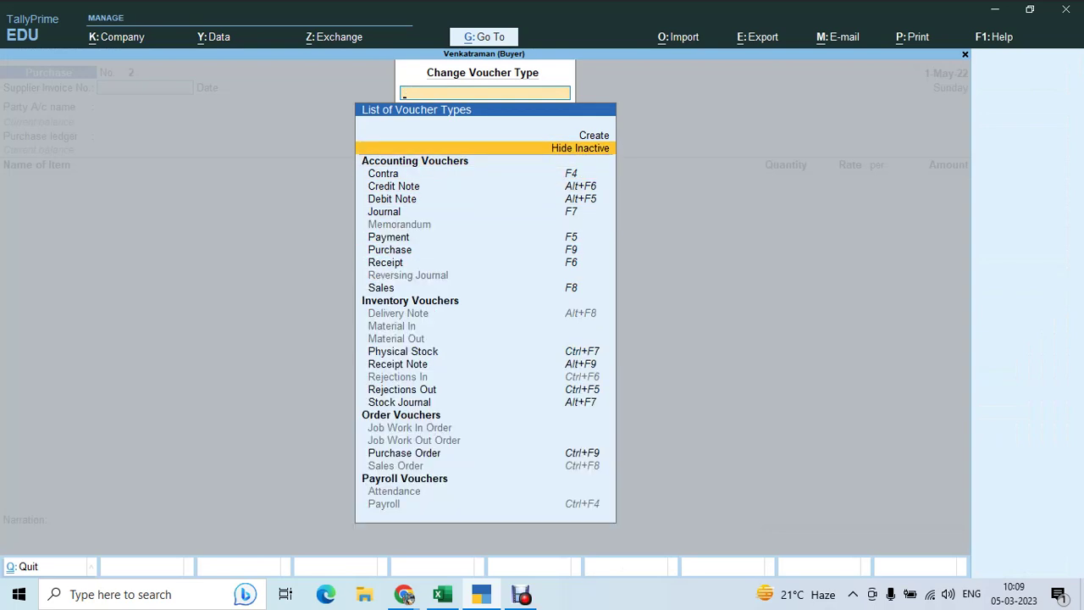
Step: Change the voucher type to Debit Note for the purchase return
key("Down")
key("Down")
key("Down")
key("Down")
key("Down")
key("Down")
key("Down")
key("Down")
key("Down")
key("Down")
key("Down")
key("Down")
key("Down")
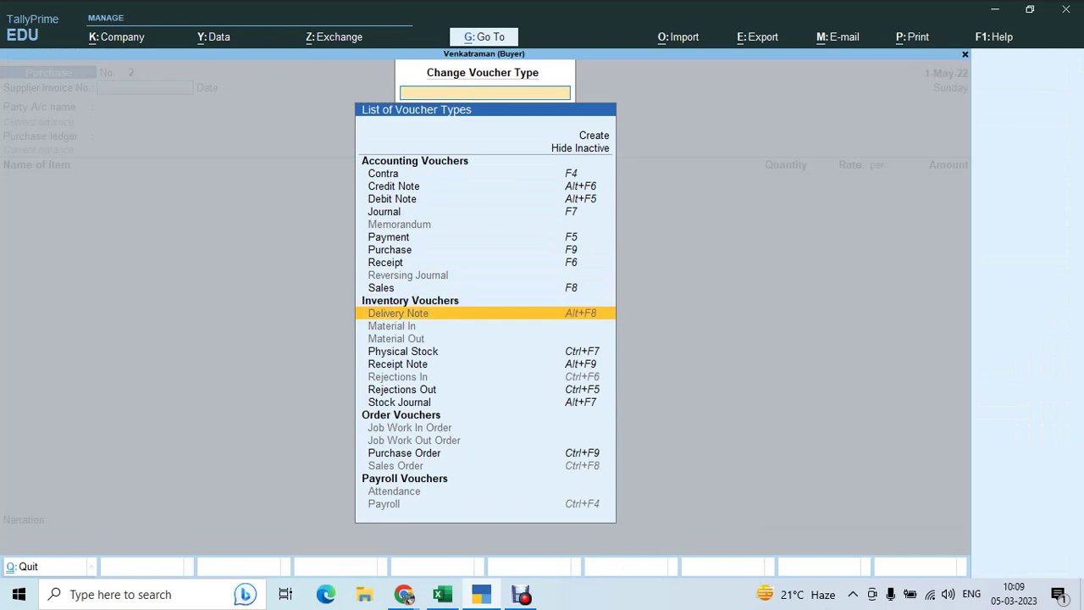
key("Down")
key("Down")
key("Down")
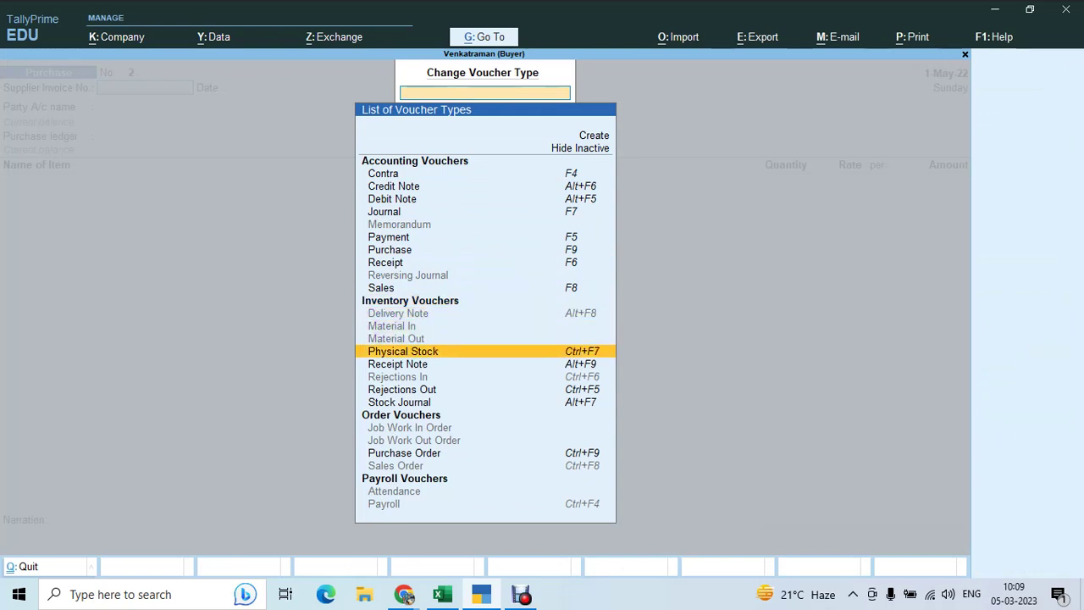
key("Down")
key("Up")
key("Up")
key("Up")
key("Up")
key("Up")
key("Up")
key("Up")
key("Up")
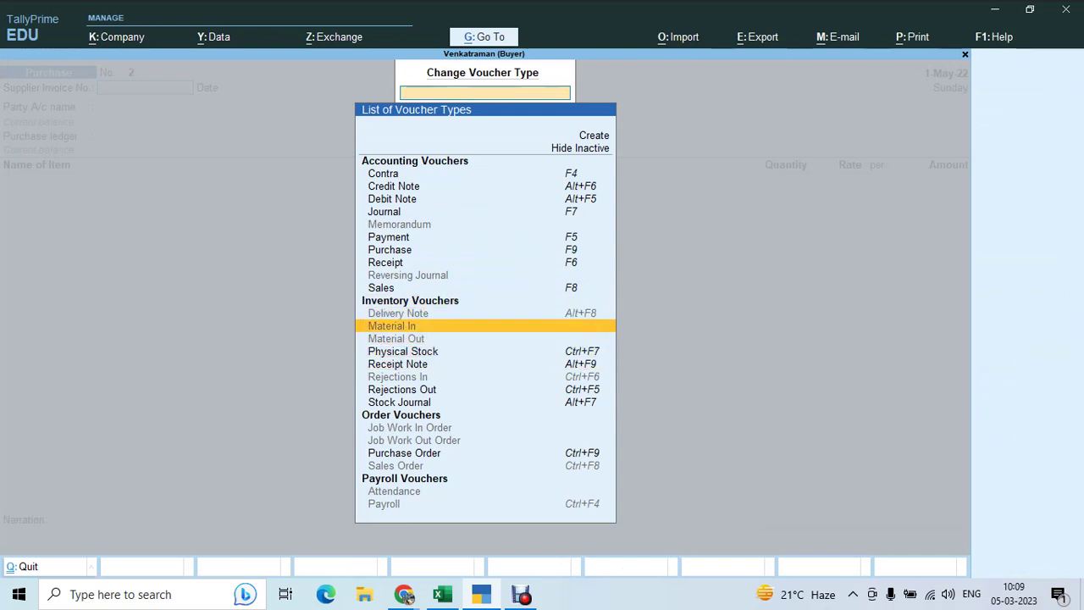
key("Up")
key("Up")
key("Up")
key("Up")
key("Up")
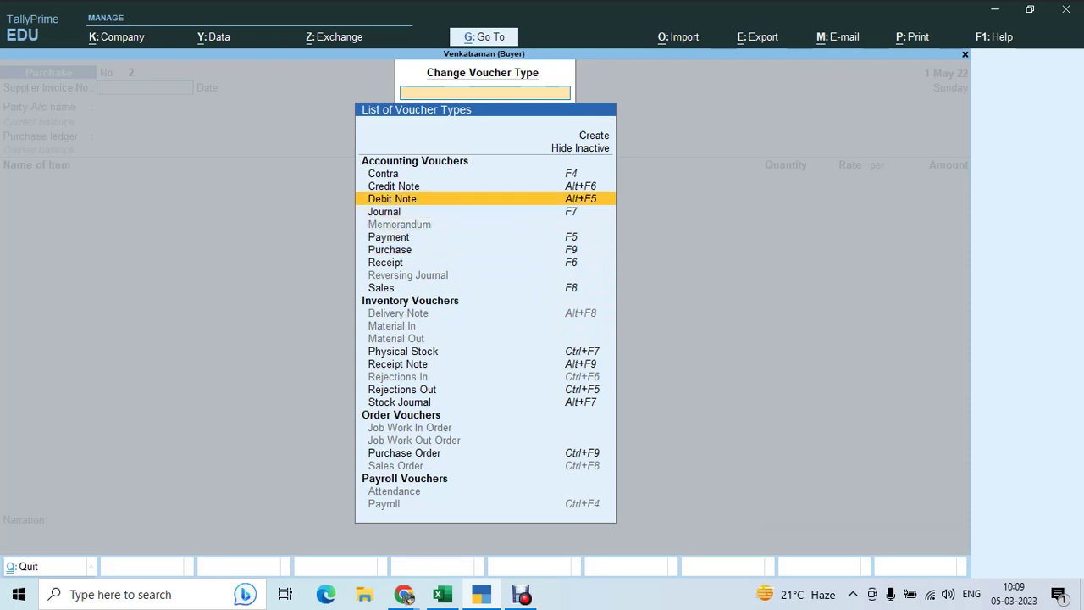
key("Return")
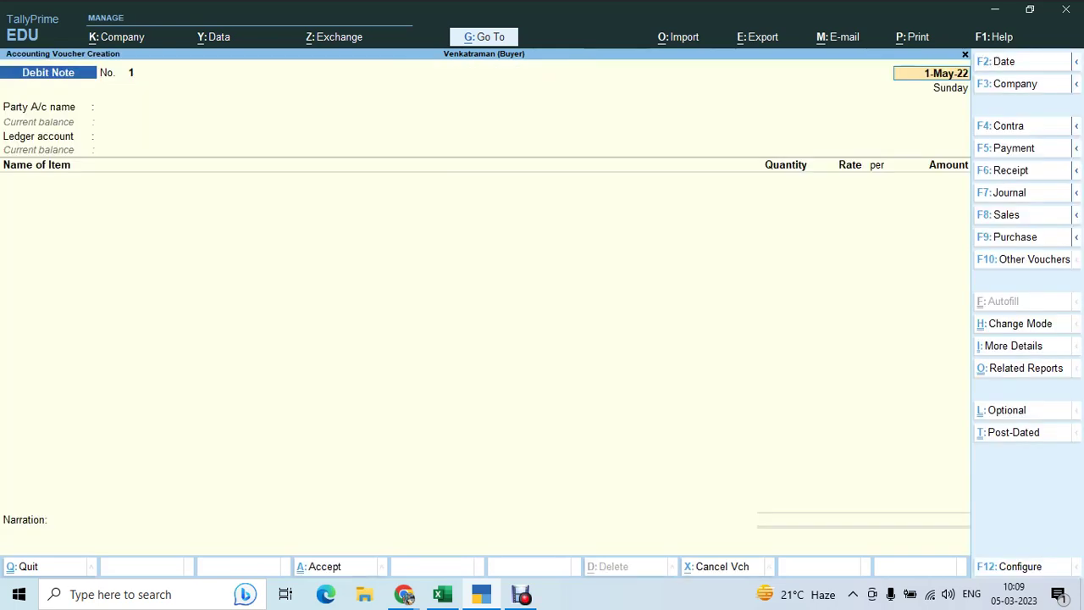
Step: Set Prakash & Co as the Debit Note party with tracking number Not Applicable, and choose GST LOCAL PURCHASE as the ledger account
key("Return")
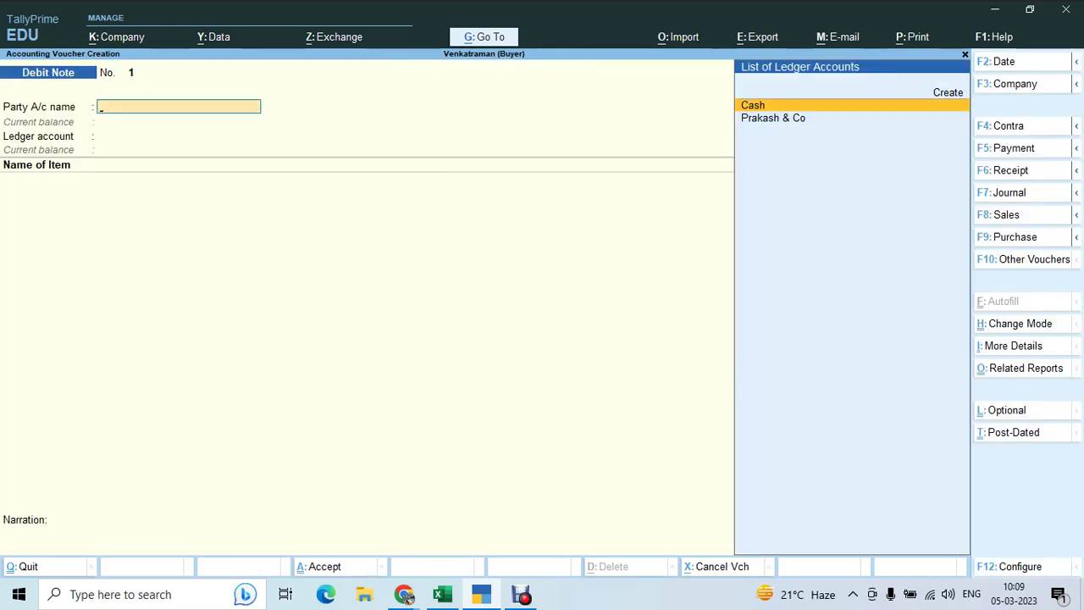
key("Down")
key("Return")
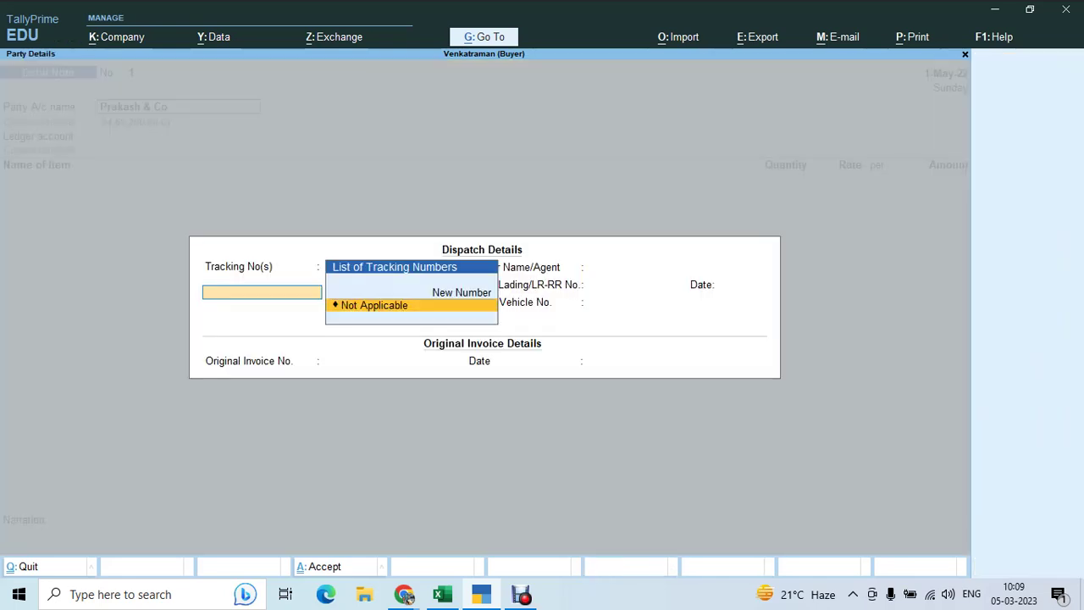
key("Return")
key("ctrl+a")
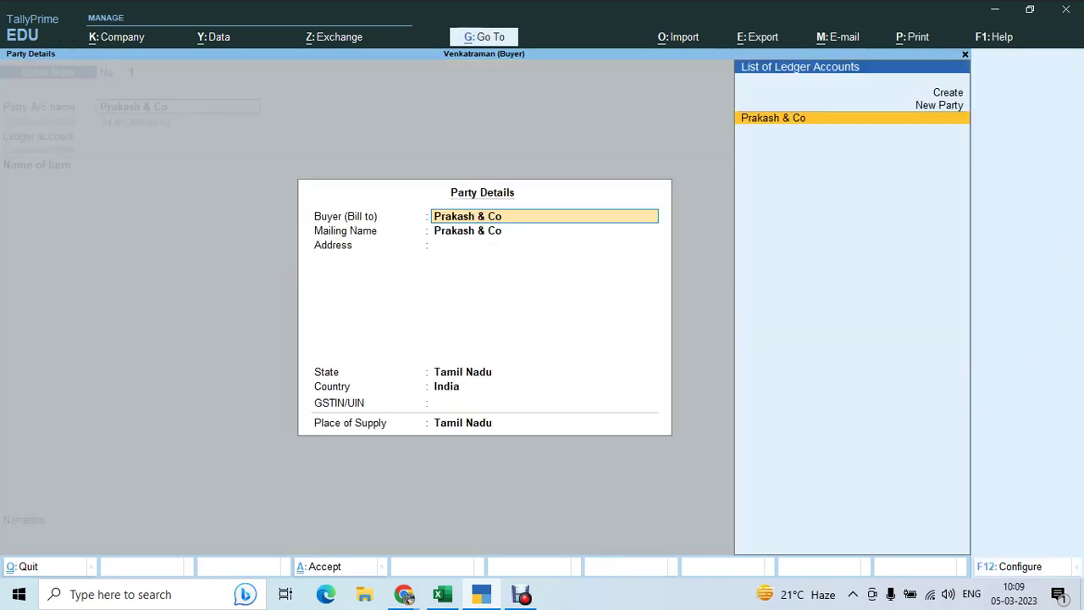
key("ctrl+a")
key("Return")
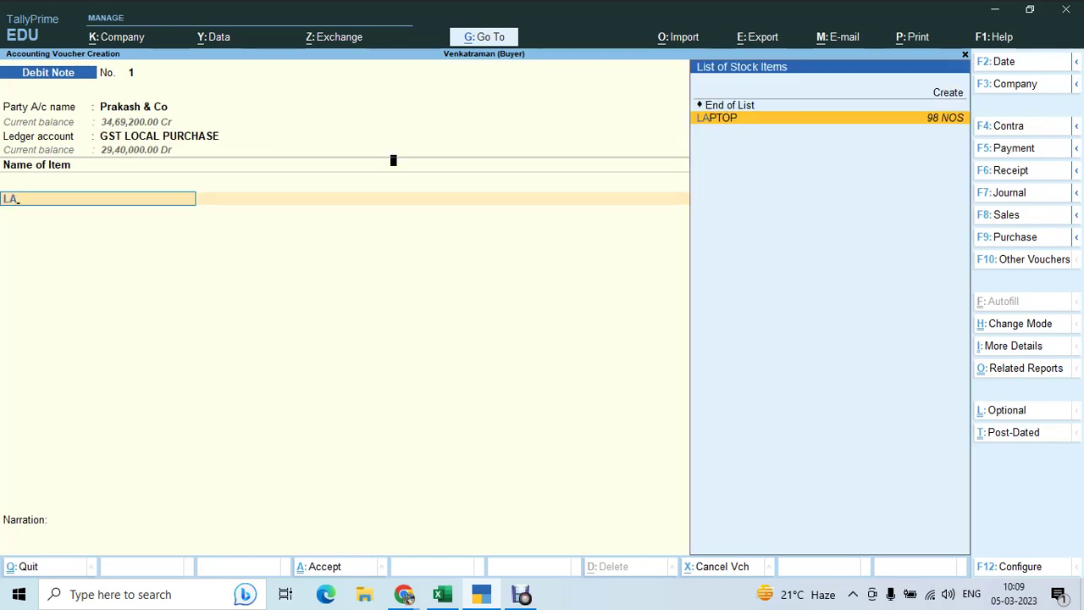
Step: Enter 3 NOS of LAPTOP at 30,000 as the returned item, with tracking and order numbers Not Applicable
key("Return")
key("Return")
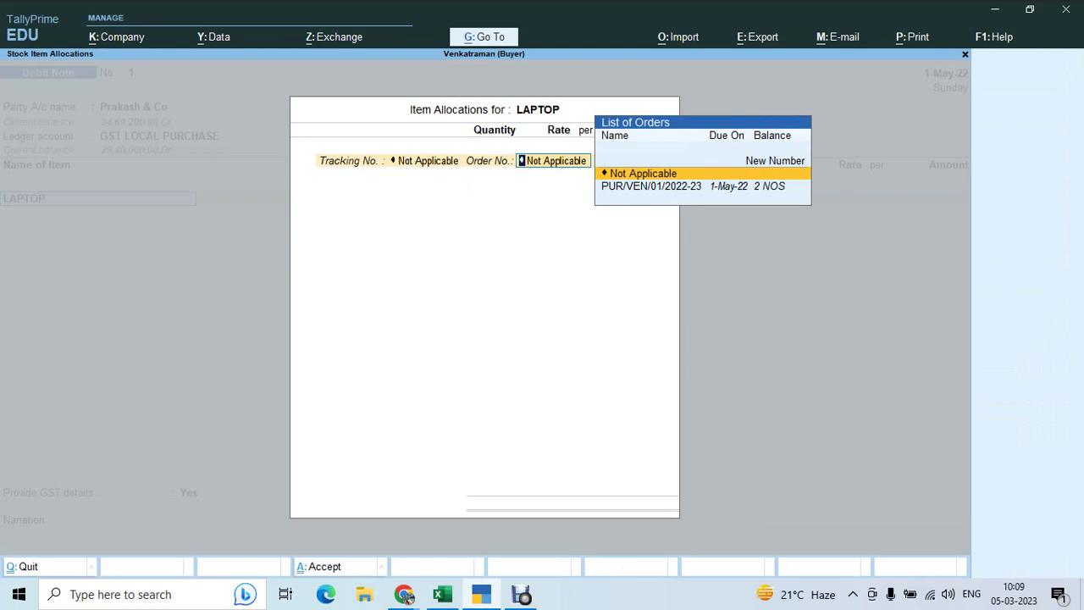
key("Return")
type("3 NOS")
key("Return")
key("Return")
key("Return")
key("Return")
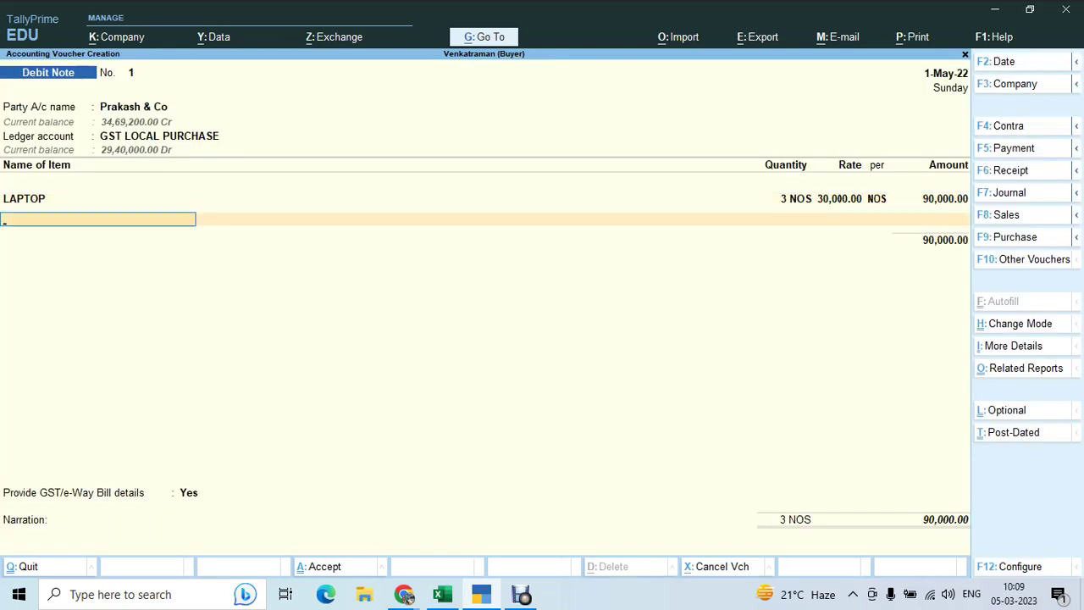
Step: Add the INPUT CGST and INPUT SGST tax ledgers below the LAPTOP item in the Debit Note
key("Return")
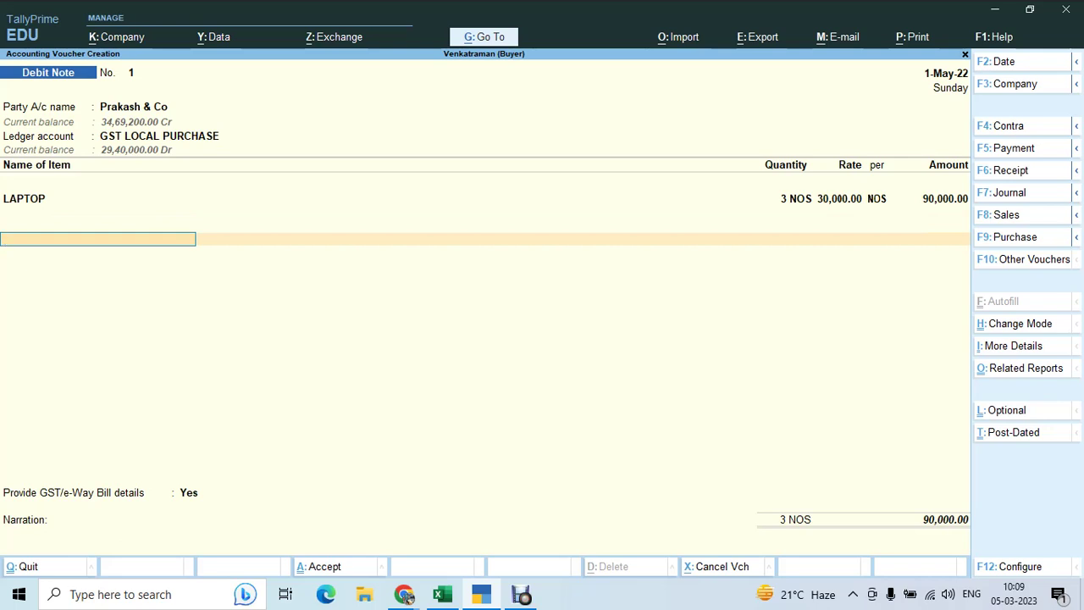
type("IN")
key("Return")
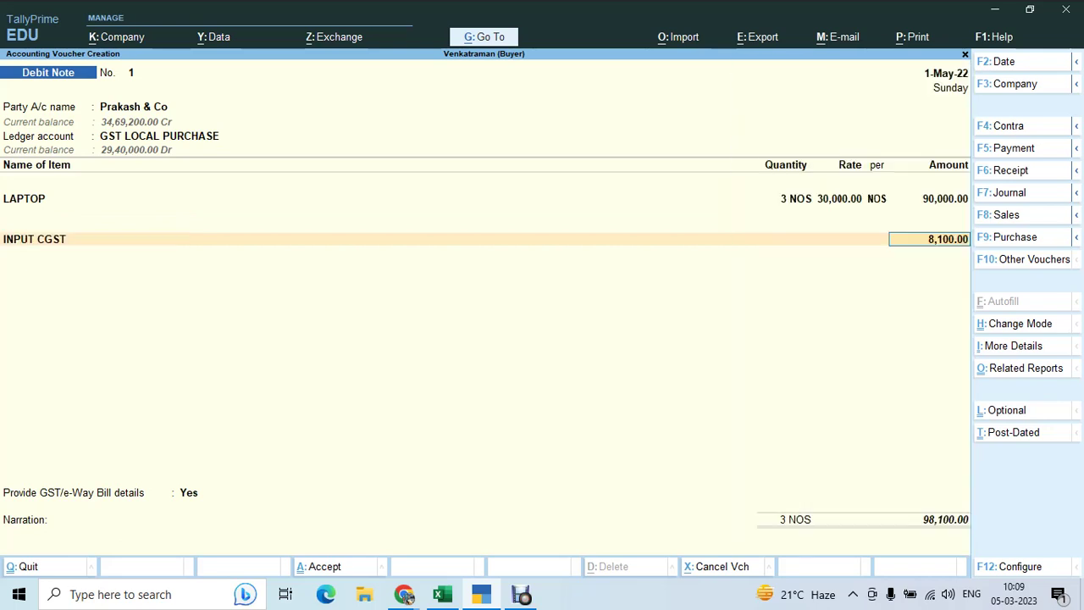
type("IN")
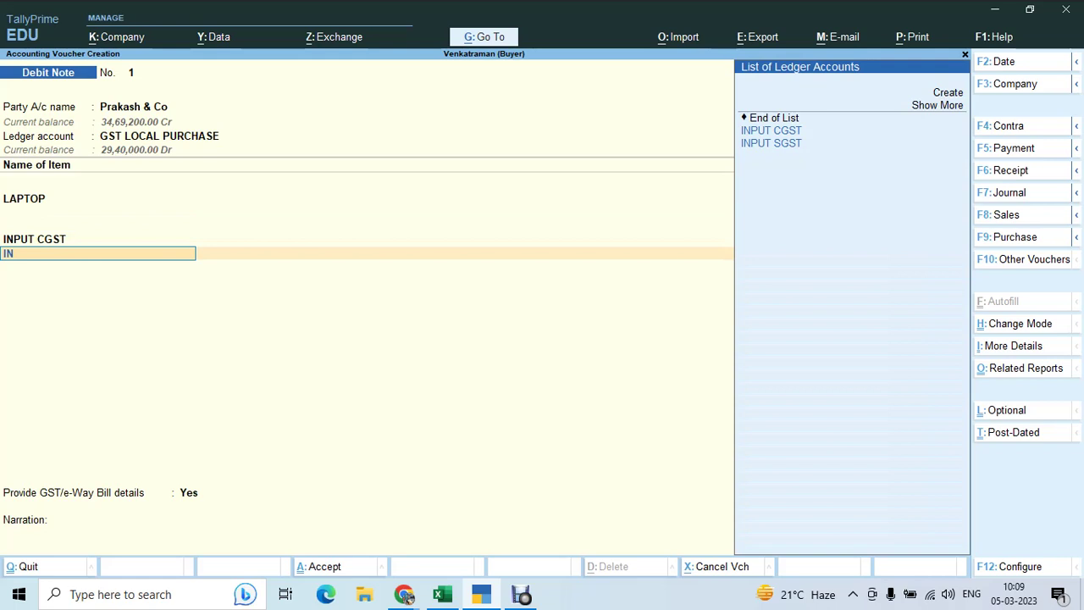
key("Down")
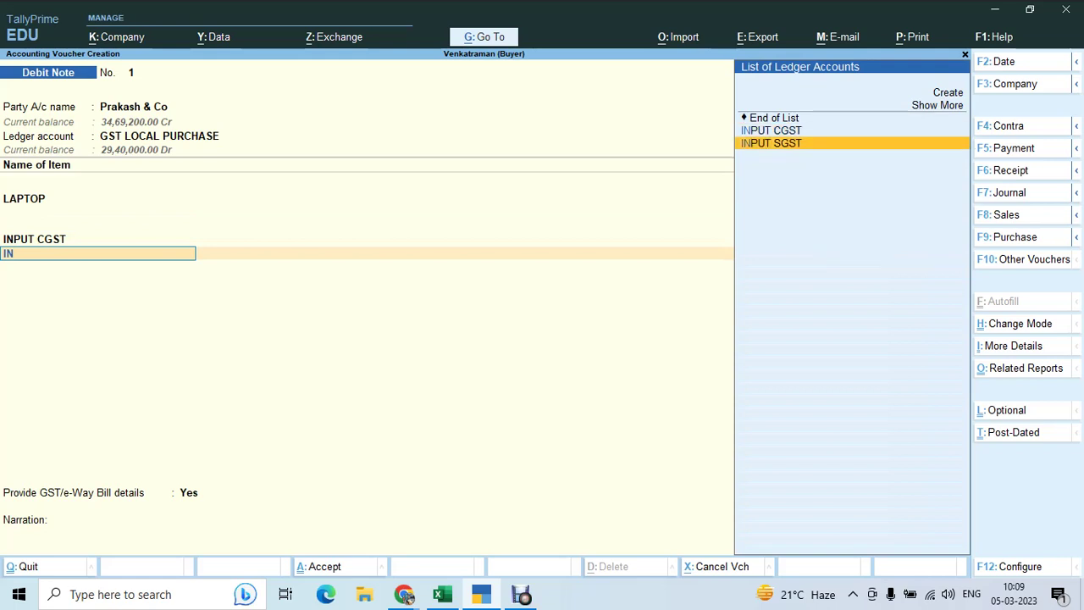
key("Return")
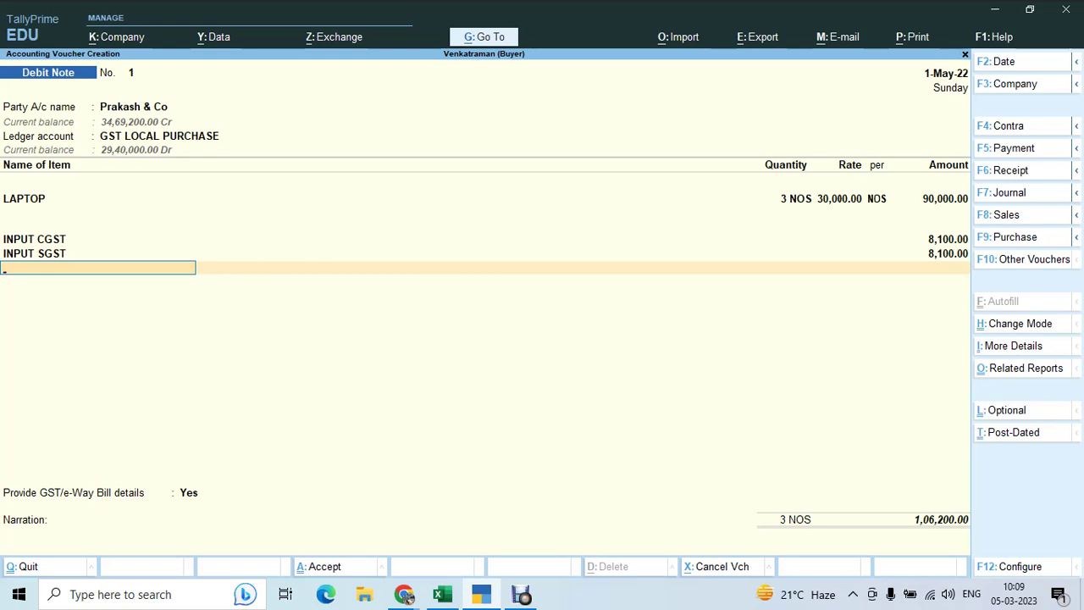
Step: Set Provide GST/e-Way Bill details to No, and save the Debit Note allocated as Agst Ref to pending bill 1
key("Return")
key("Up")
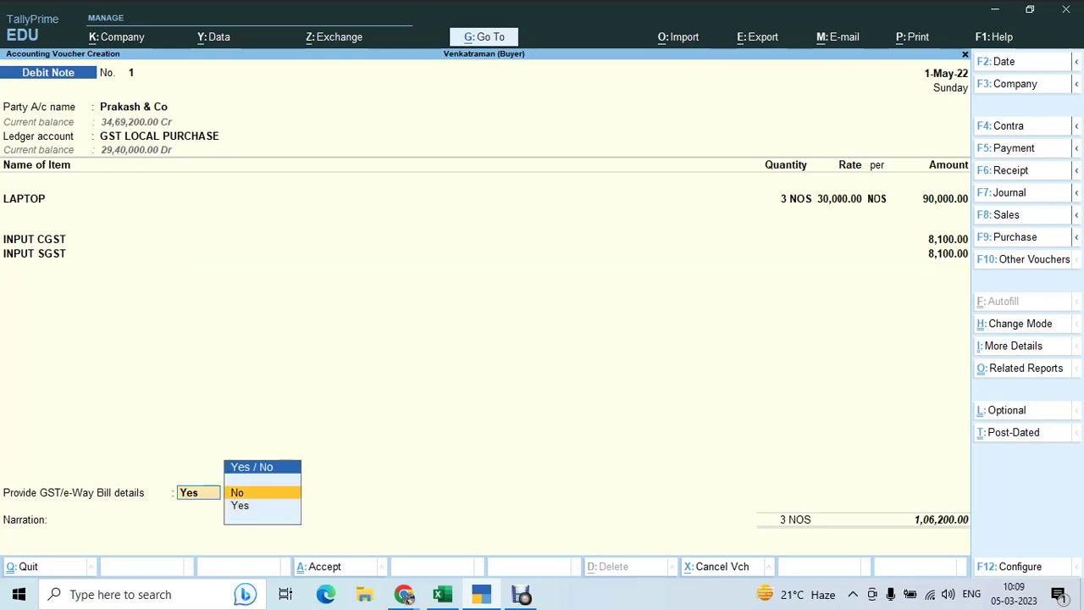
key("Return")
key("Return")
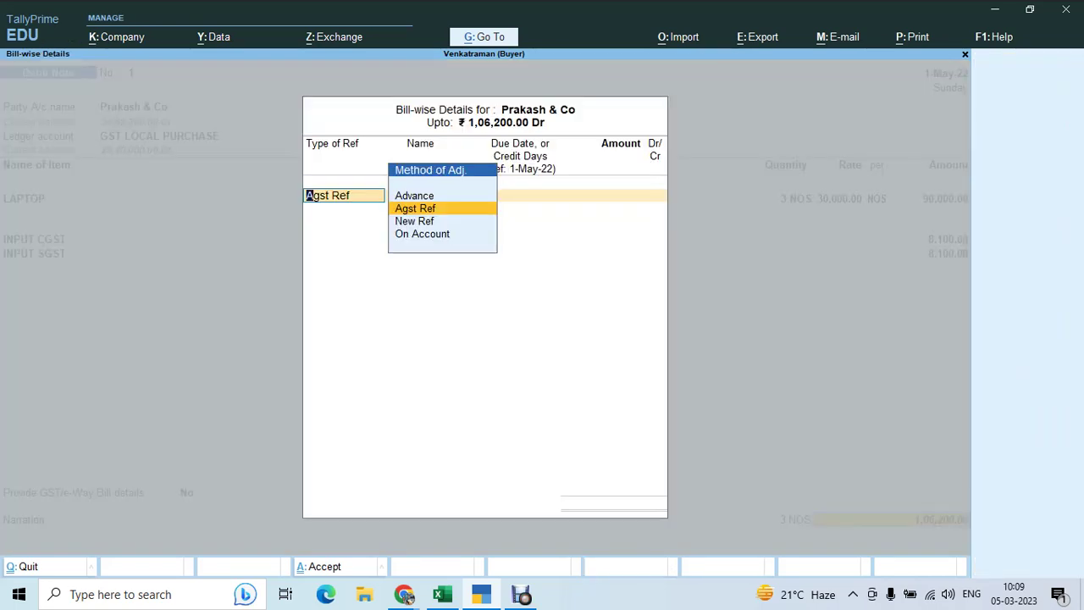
key("Return")
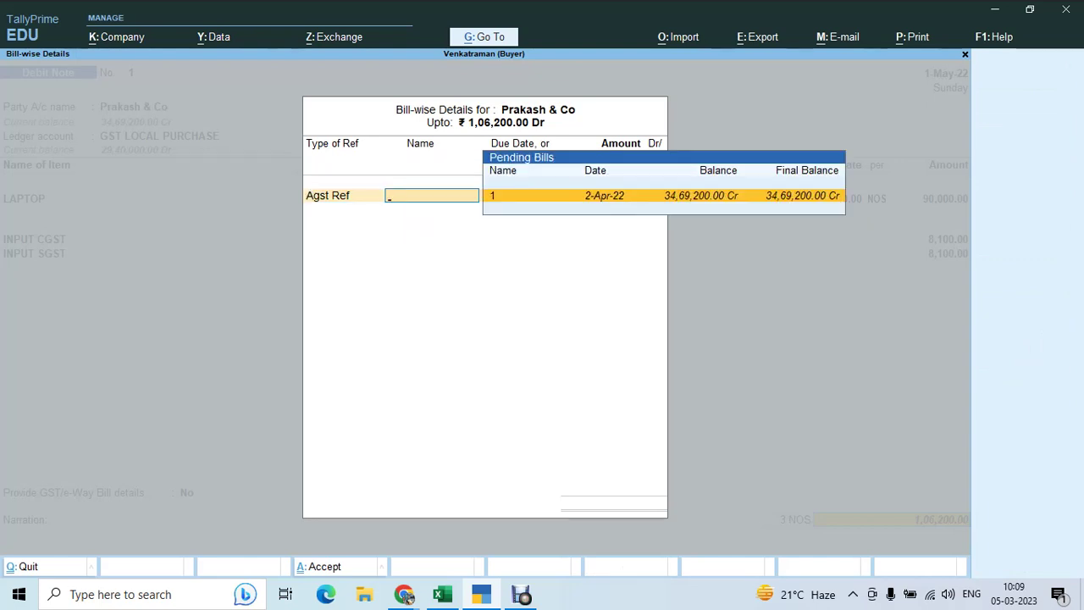
key("Return")
key("Return")
key("Return")
key("Return")
key("Return")
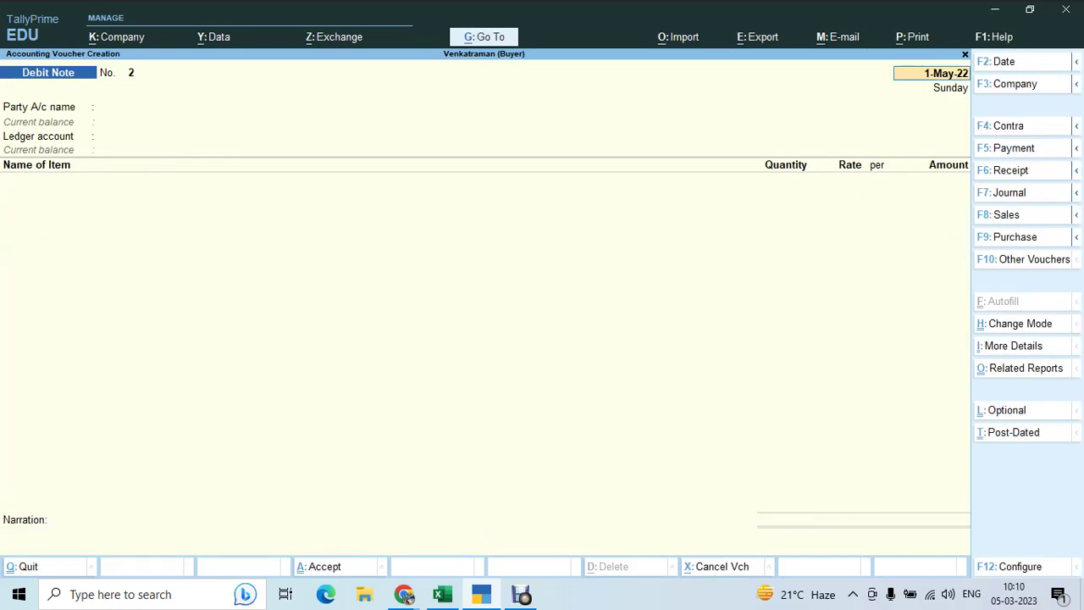
Step: Leave the buyer's voucher entry, switch to the seller company, and open its voucher creation
key("BackSpace")
key("Escape")
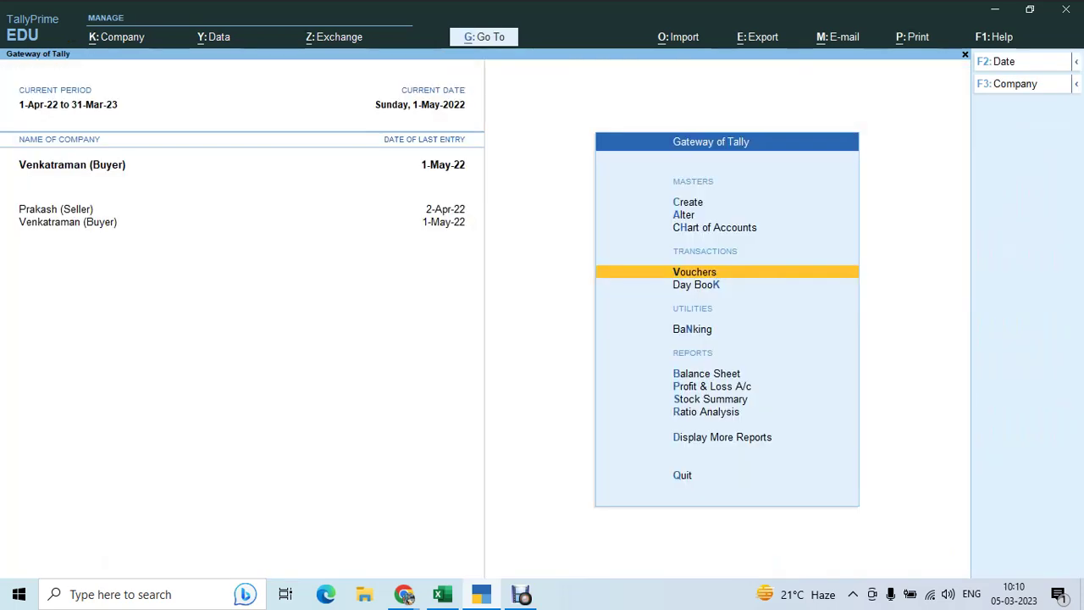
key("F3")
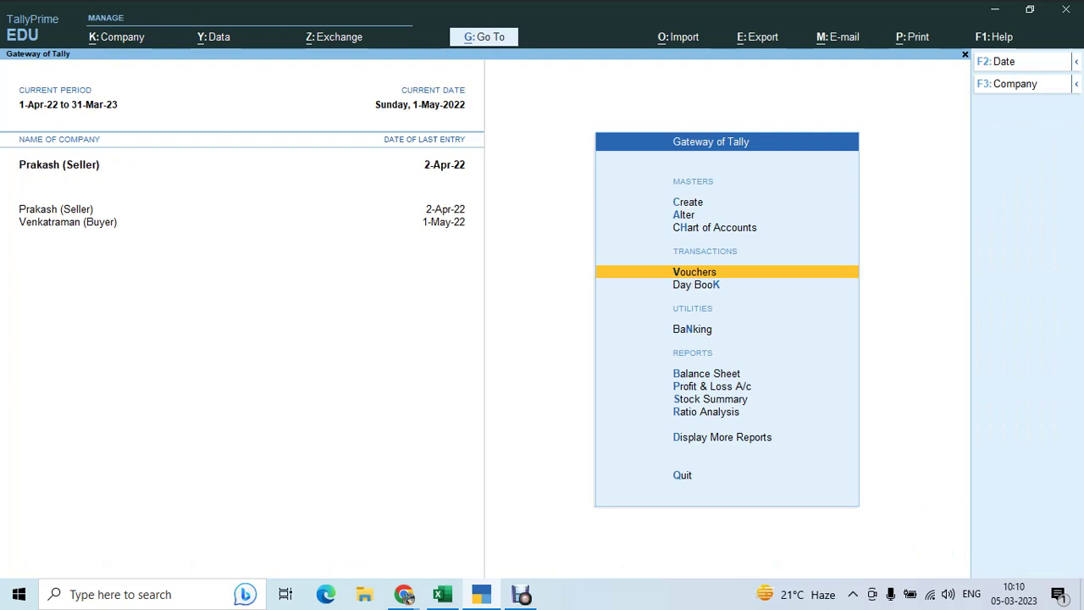
key("Return")
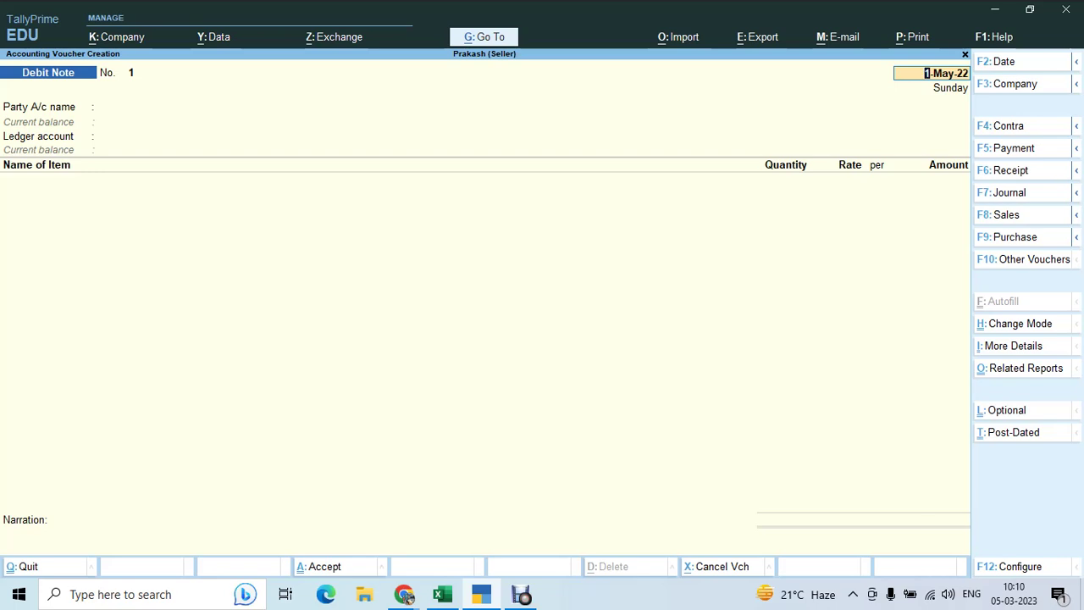
Step: Set the seller company's voucher date to 2-Apr-22 and reopen voucher creation
key("F2")
type("2-4")
key("Return")
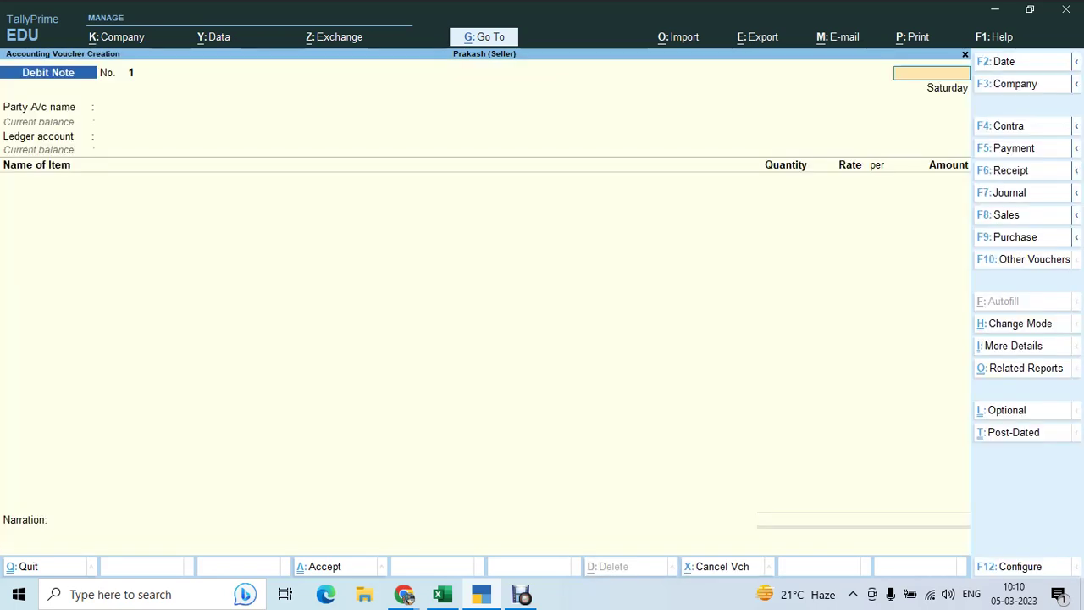
key("Escape")
key("Return")
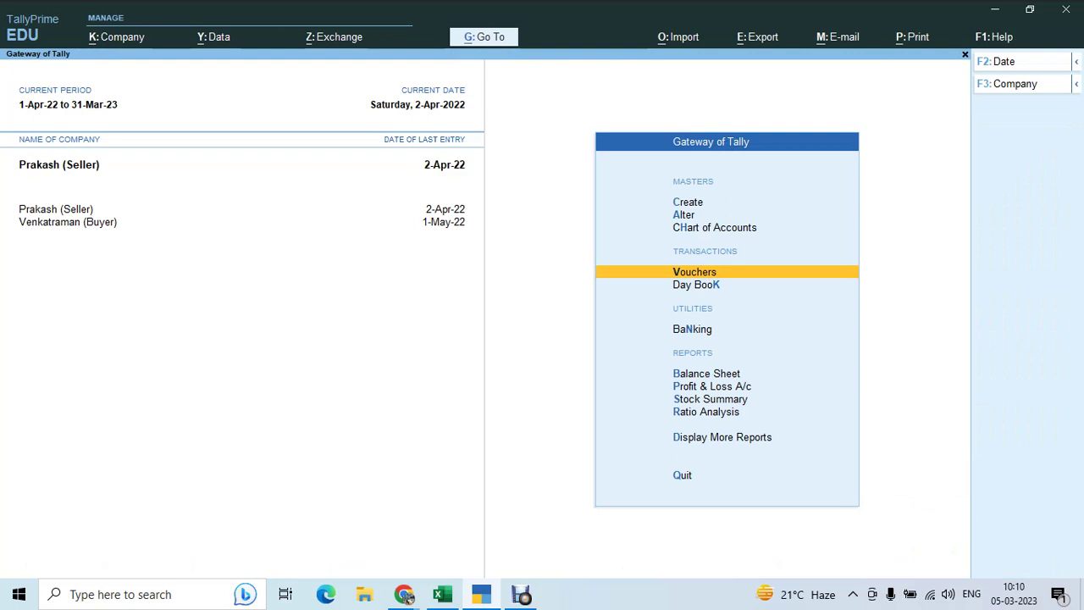
key("Return")
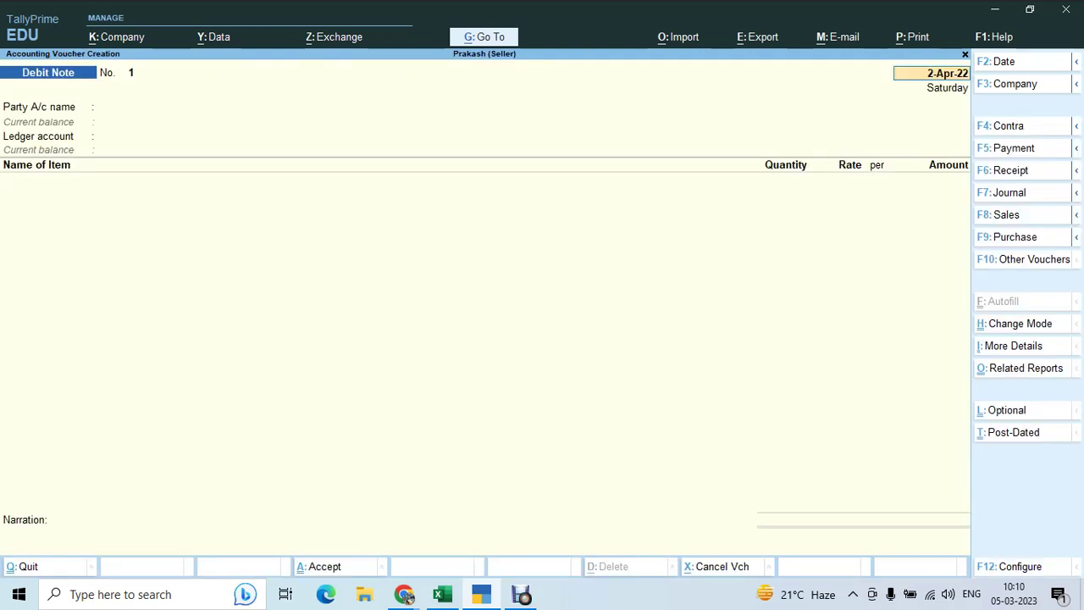
Step: Check the sales return row in the Excel checklist, return to TallyPrime, and change the voucher type to Credit Note
key("alt")
key("alt+Tab")
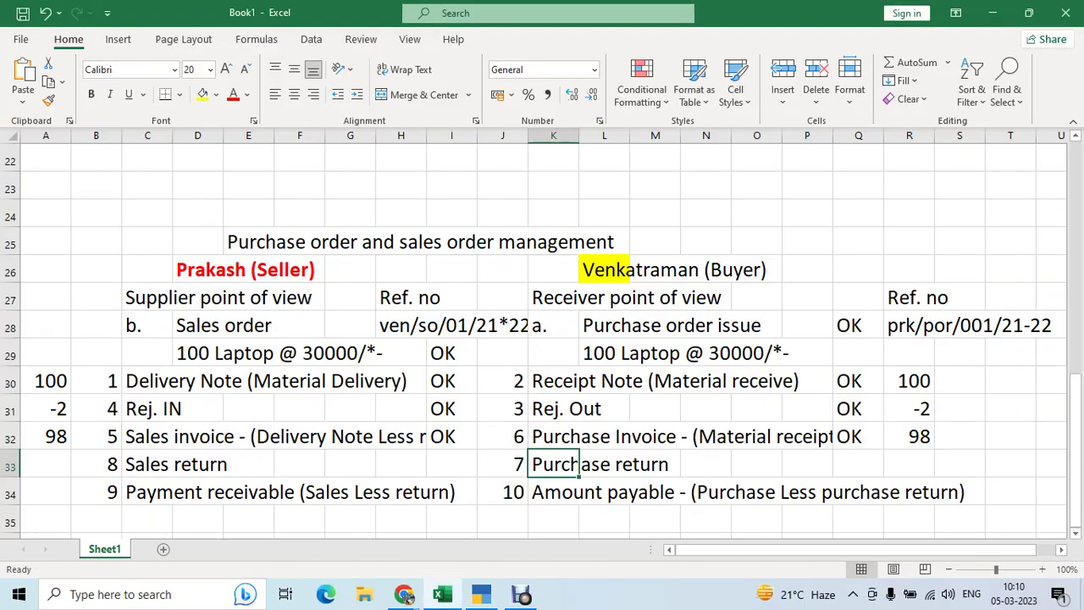
key("alt+Tab")
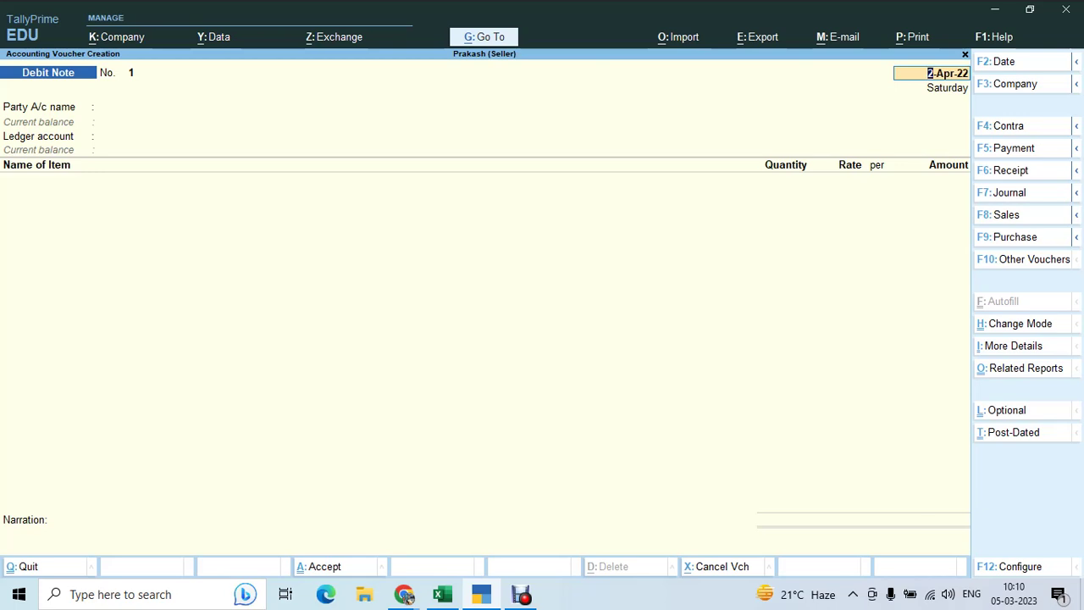
key("F10")
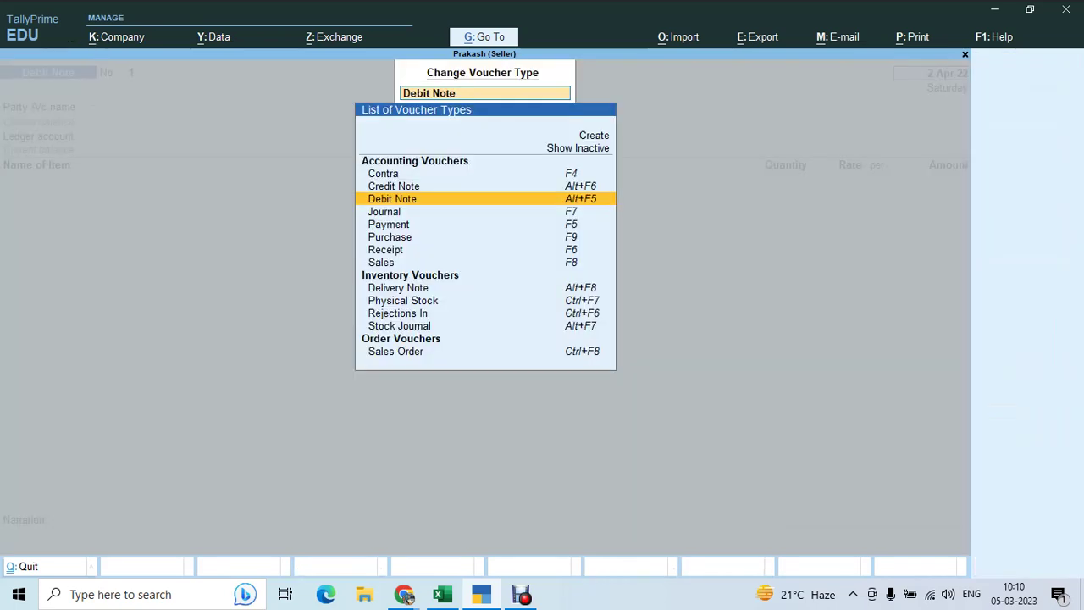
key("Down")
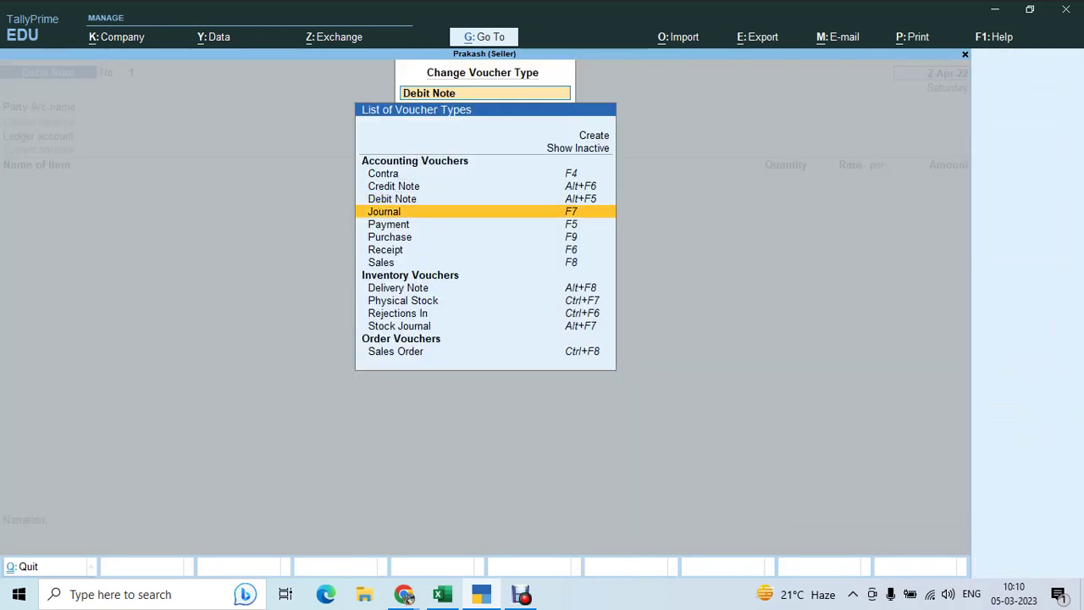
key("Up")
key("Up")
key("Return")
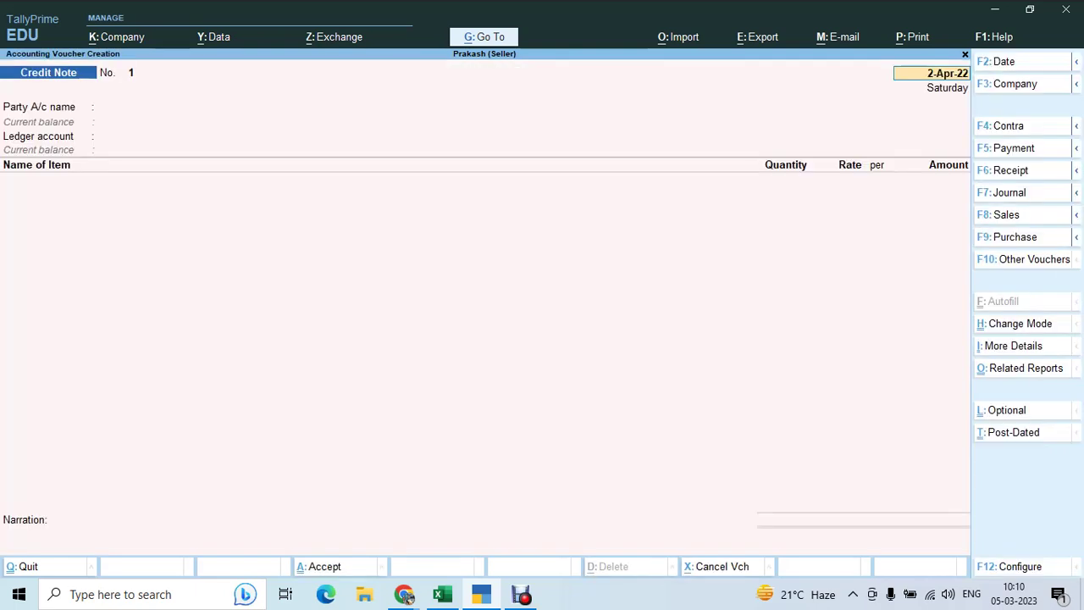
Step: Set the buyer's ledger as the Credit Note party with tracking number Not Applicable, and choose GST LOCAL SALES as the ledger account
key("Return")
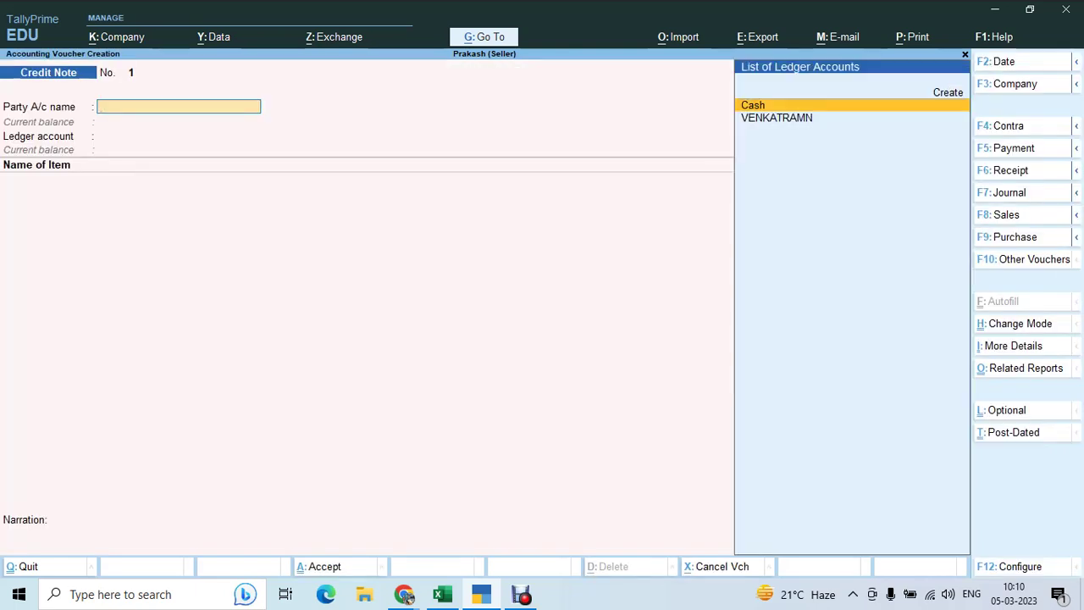
key("Down")
key("Return")
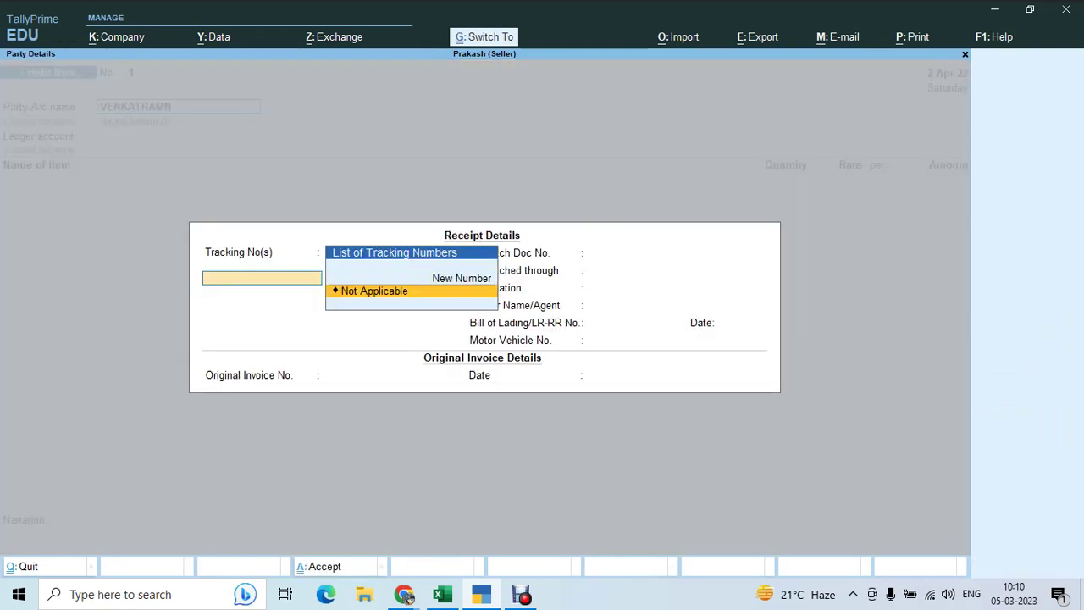
key("Return")
key("ctrl+a")
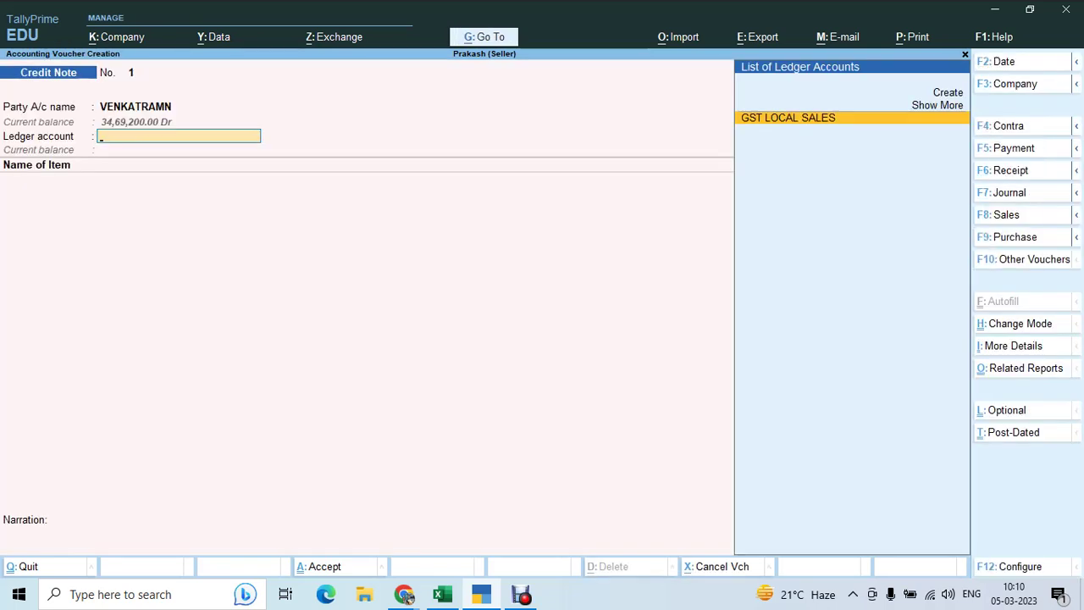
key("Return")
Step: Enter 3 NOS of LAPTOP at 30,000 as the sales return item, with tracking and order numbers Not Applicable
type("LA")
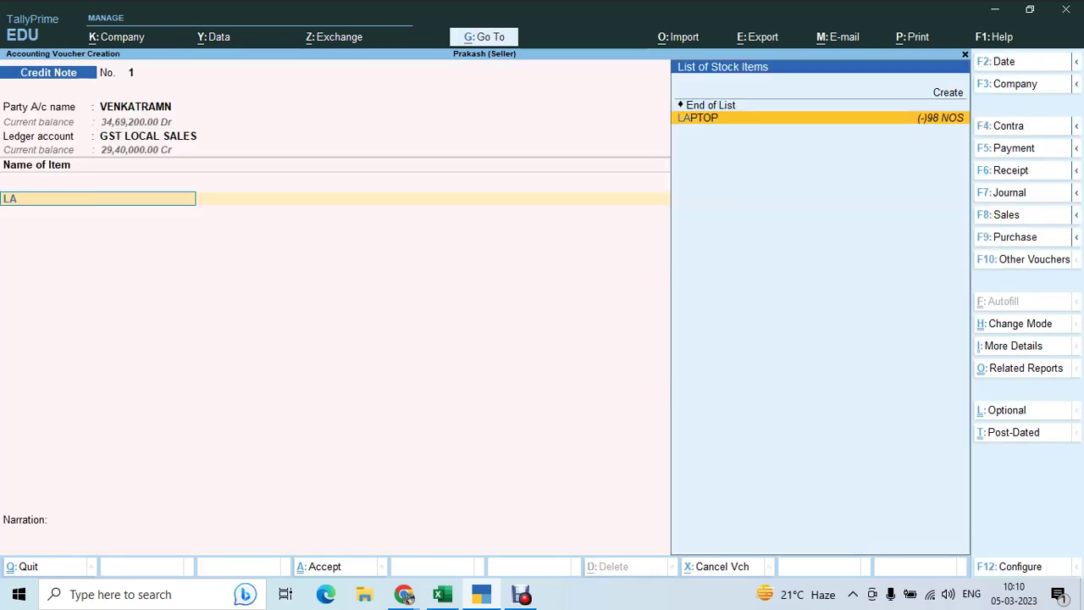
key("Return")
key("Return")
key("Return")
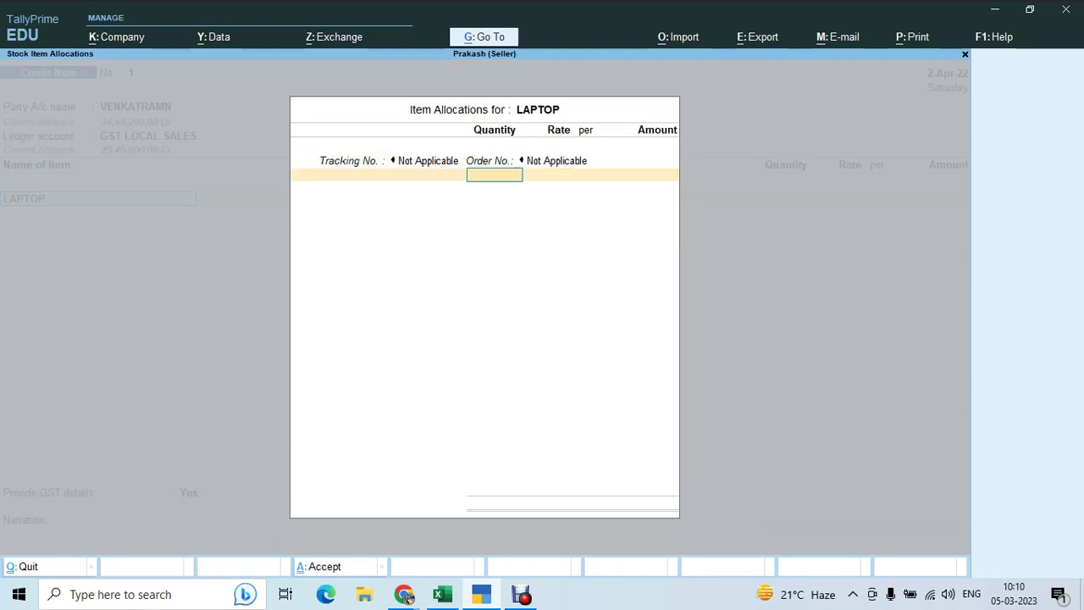
key("Return")
key("Return")
key("Return")
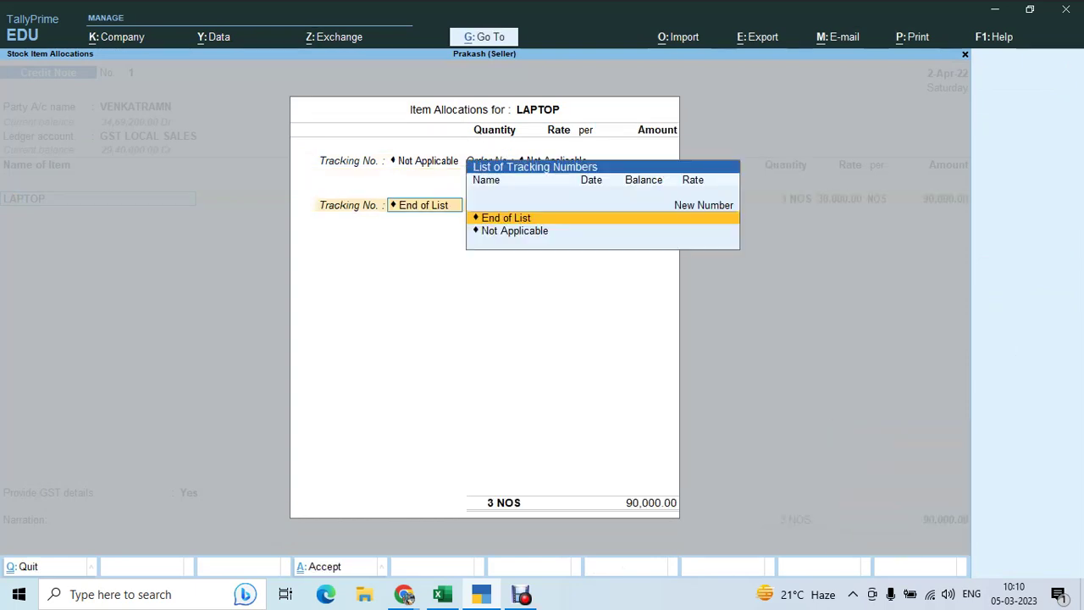
key("Return")
key("Return")
key("Return")
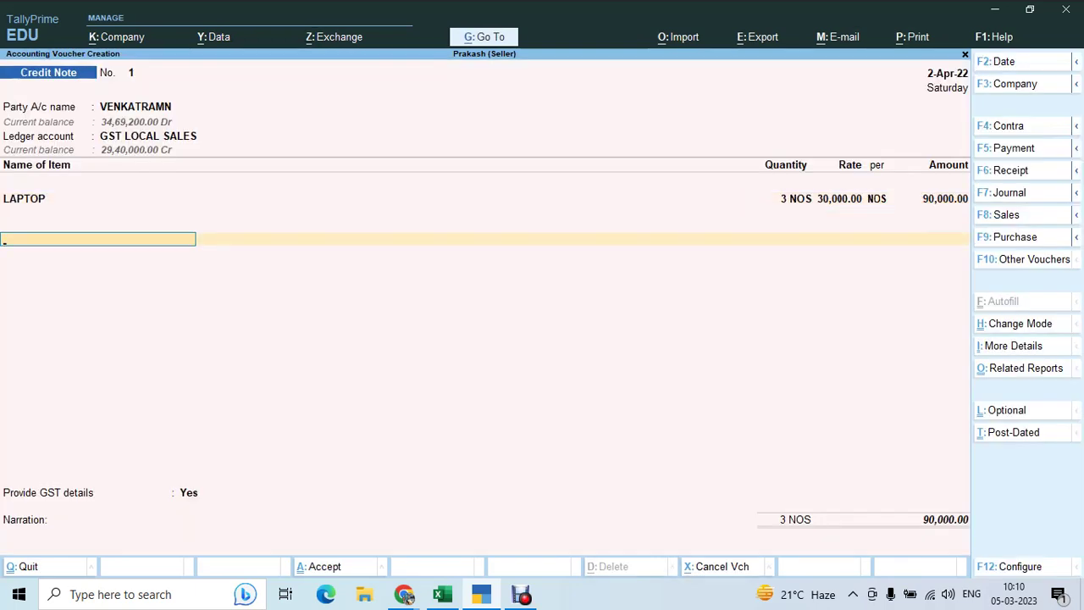
Step: Add the OUTPUT CGST and OUTPUT SGST tax ledgers below the LAPTOP item in the Credit Note
type("OU")
key("Down")
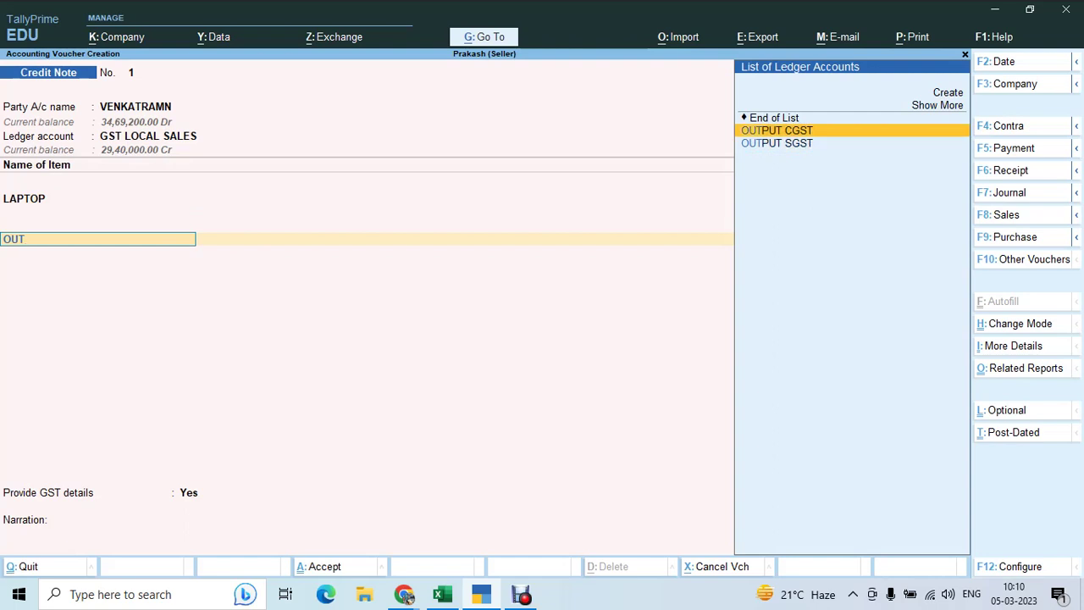
key("Return")
key("Return")
type("OUT")
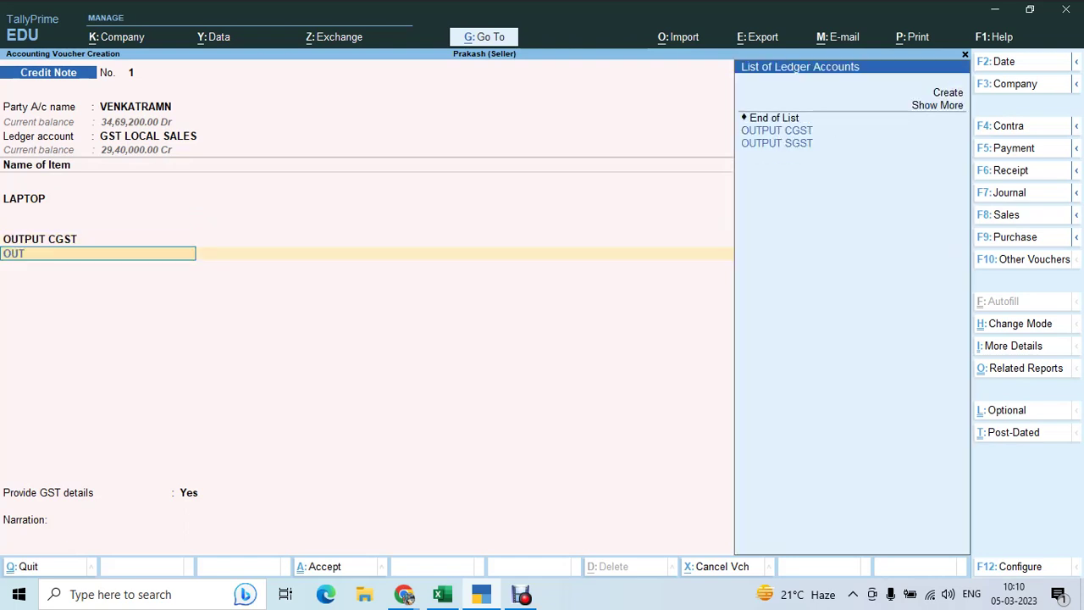
key("Down")
key("Return")
key("Return")
key("Return")
Step: Save the Credit Note with its amount allocated as Agst Ref to pending bill 1, and switch to the Excel checklist
key("Return")
key("Down")
key("Return")
key("Return")
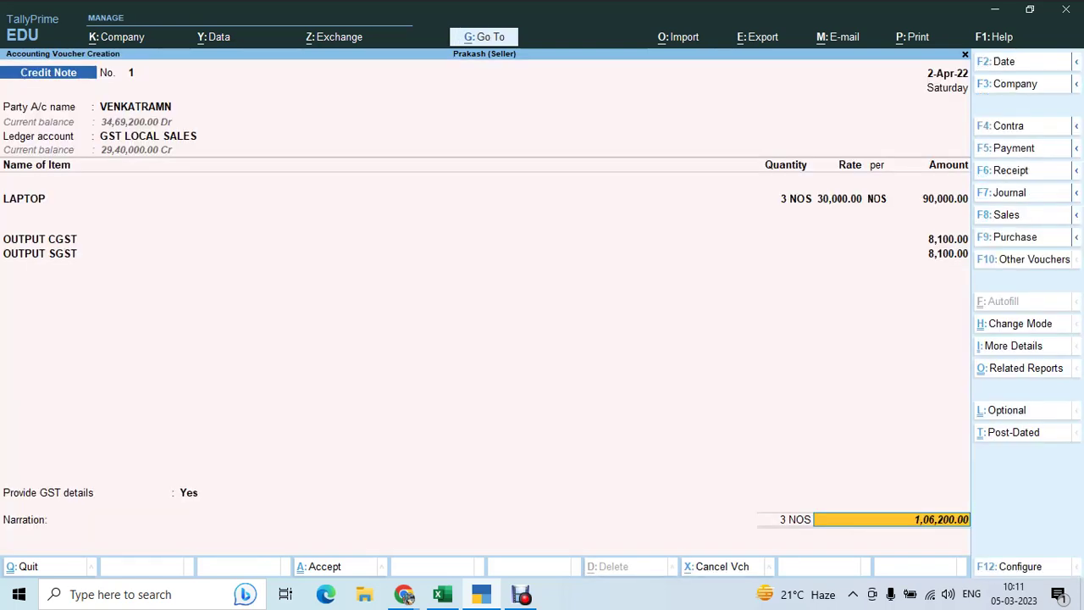
key("Return")
key("Return")
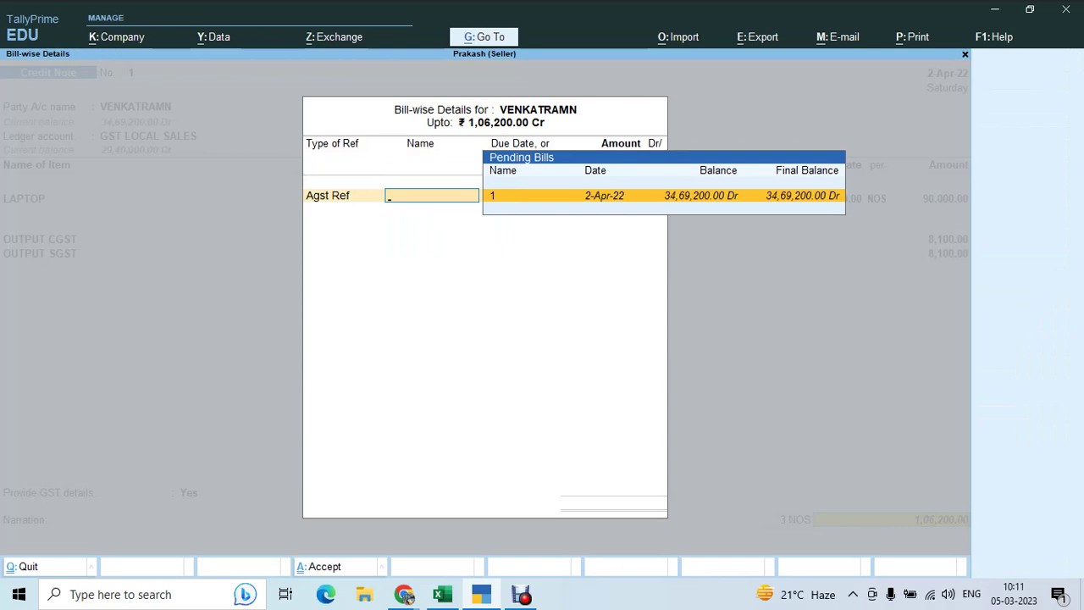
key("Return")
key("Return")
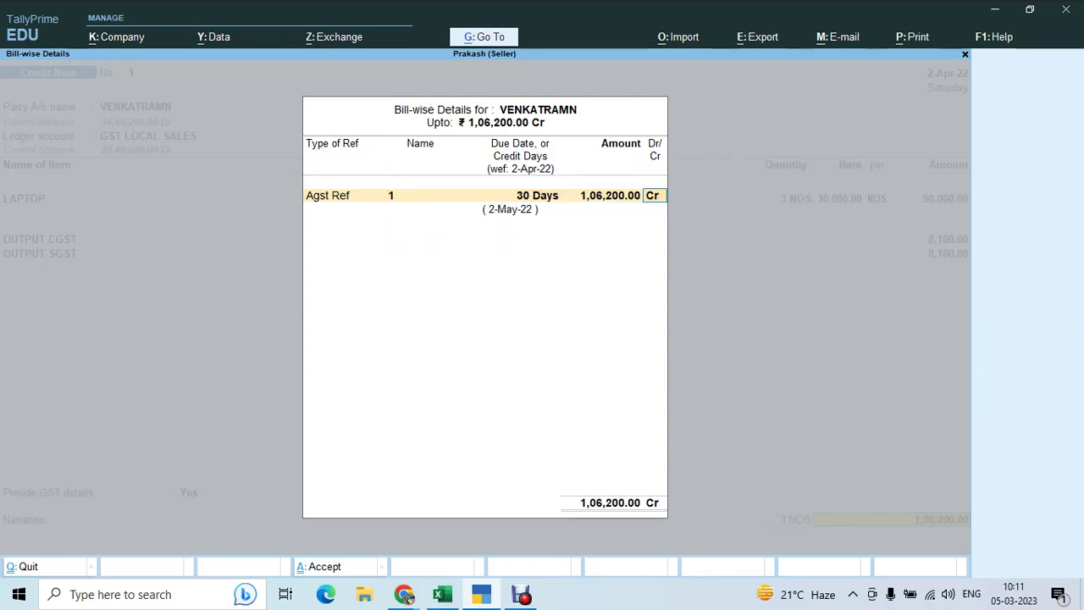
key("Return")
key("Return")
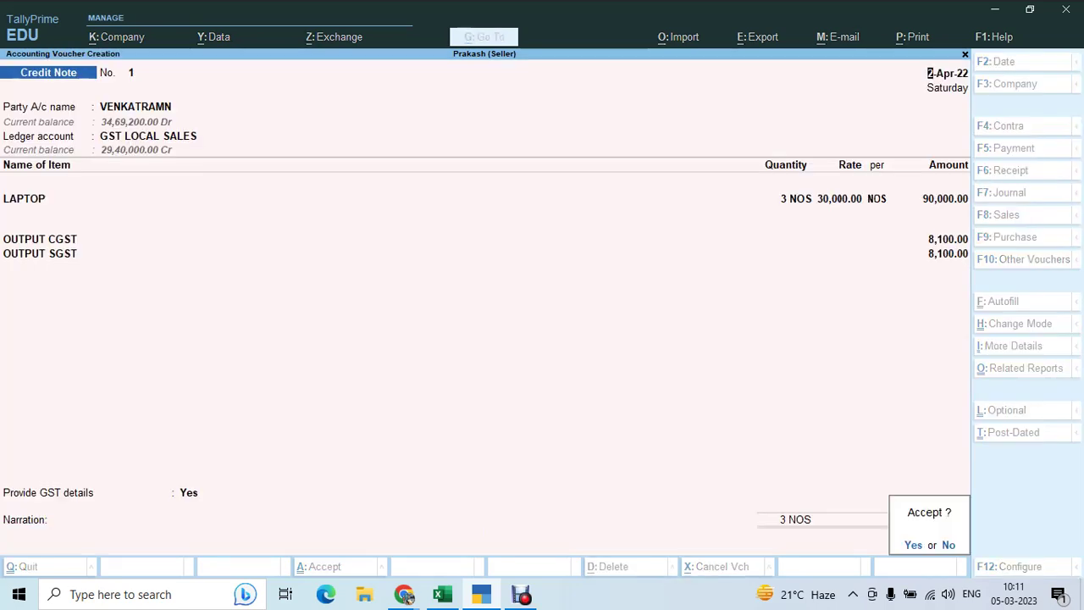
key("Return")
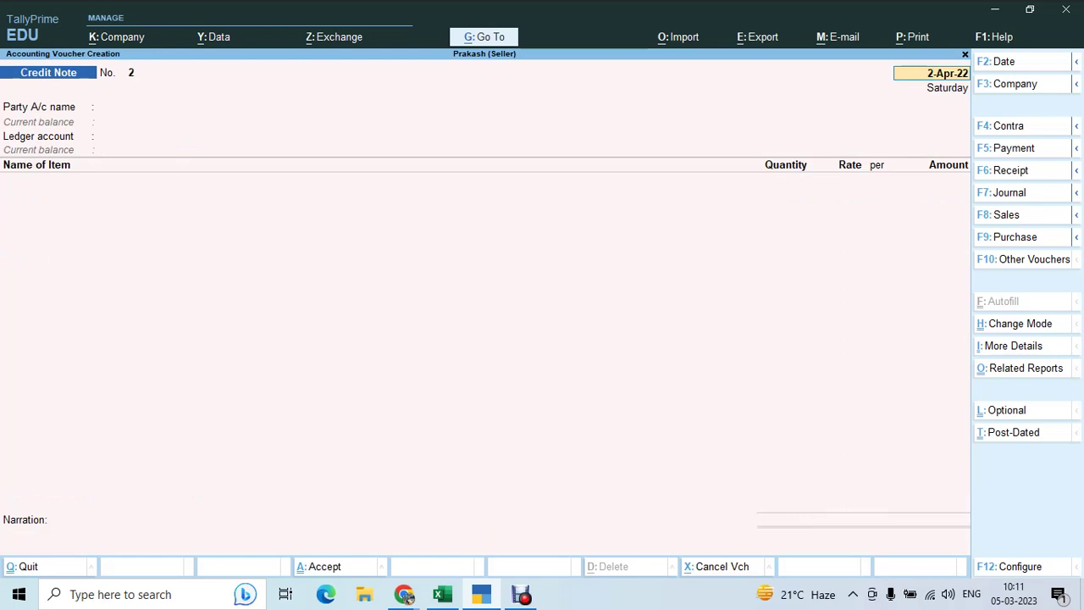
key("alt+Tab")
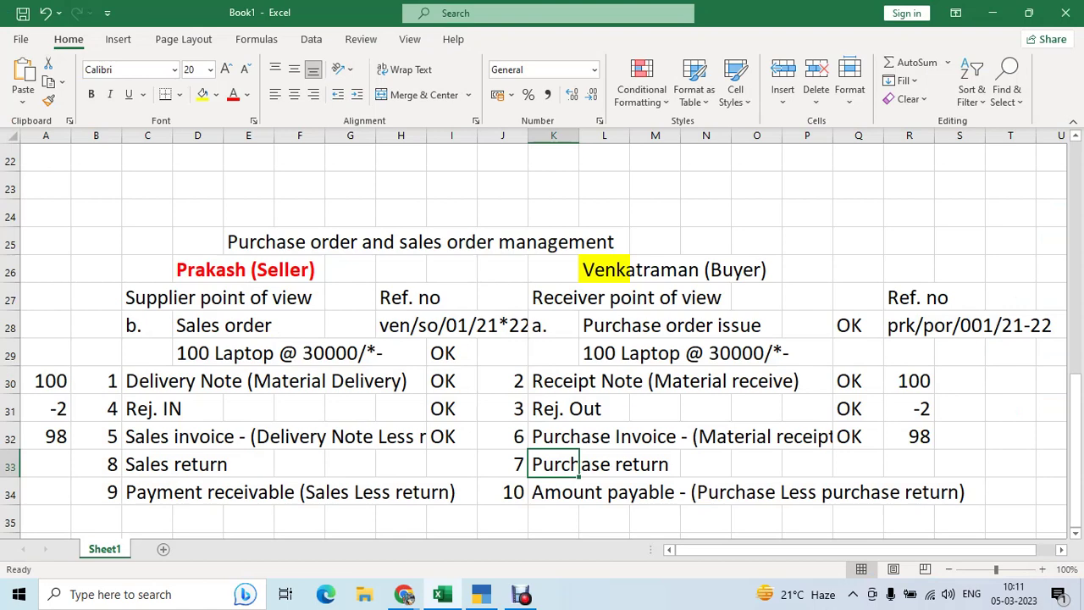
Step: Mark both the Sales return and Purchase return rows of the checklist as OK
left_click(452, 464)
key("Right")
key("Right")
key("Right")
key("Right")
key("Right")
key("Right")
key("Right")
key("Right")
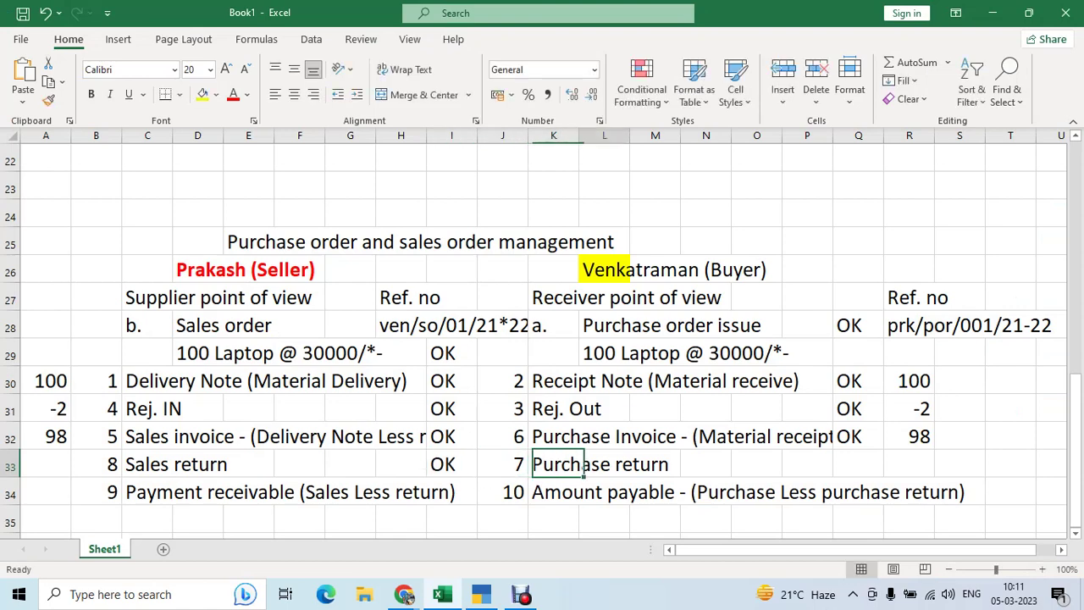
type("OK")
key("Return")
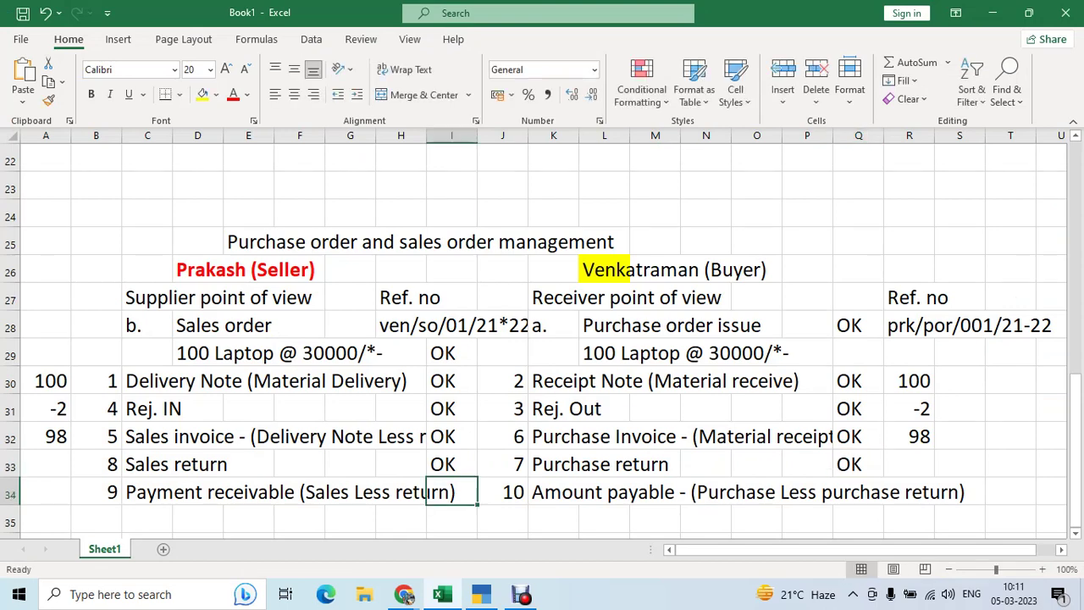
Step: Switch to TallyPrime and review the buyer's ledger vouchers in the seller company for the amount receivable after the sales return
left_click(148, 492)
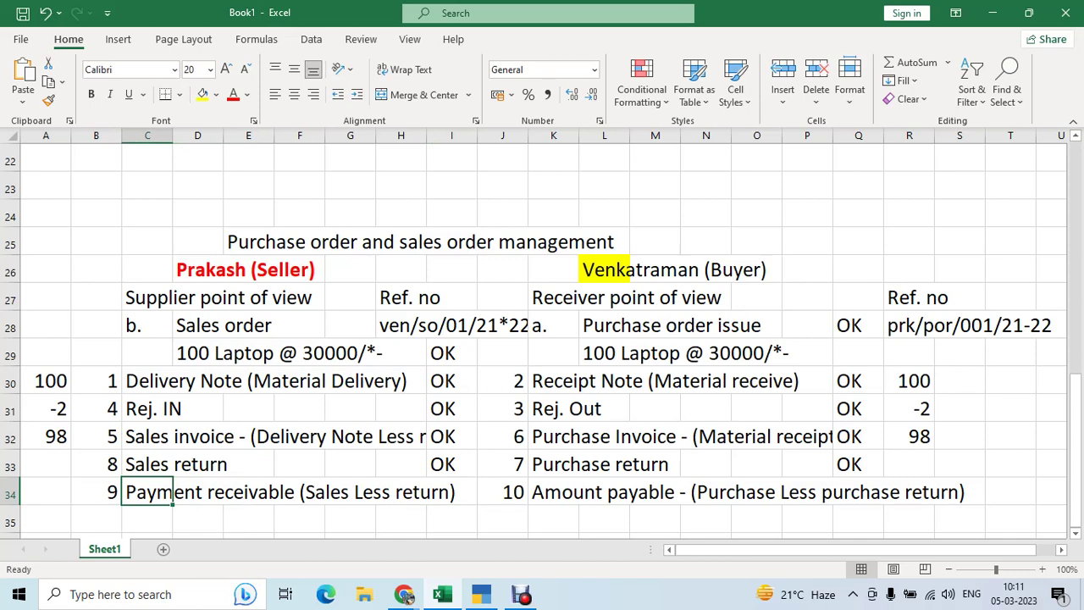
left_click(553, 464)
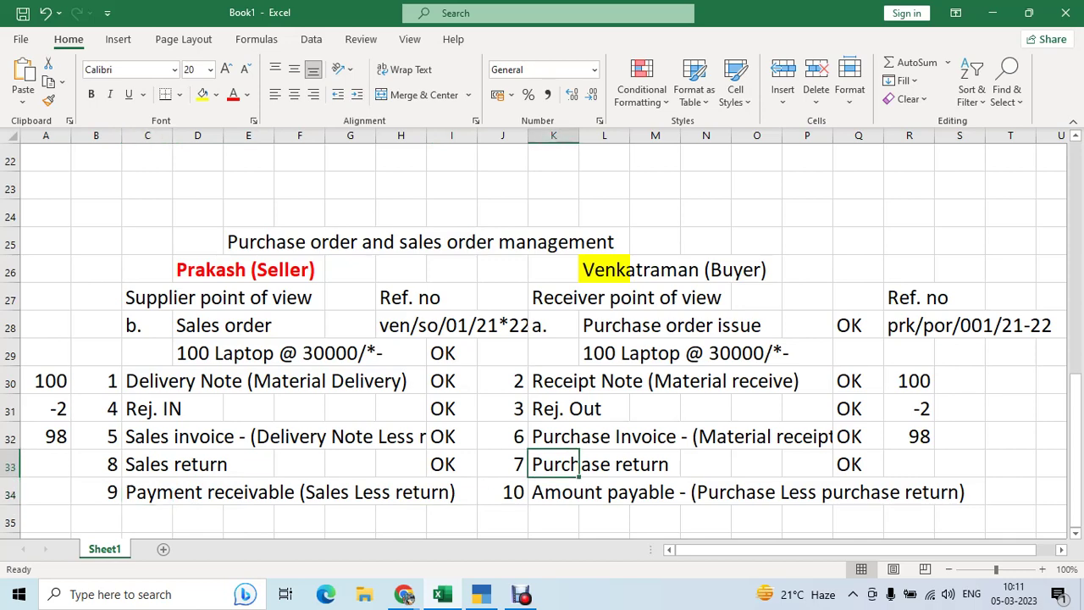
key("Down")
key("alt+Tab")
key("Escape")
key("y")
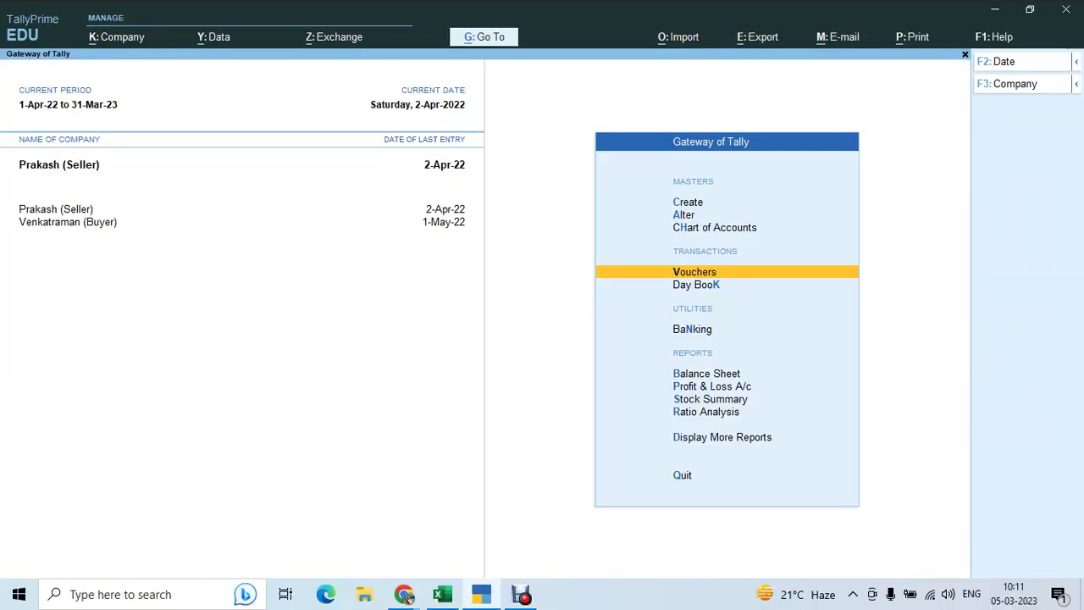
key("d")
key("a")
type("lve")
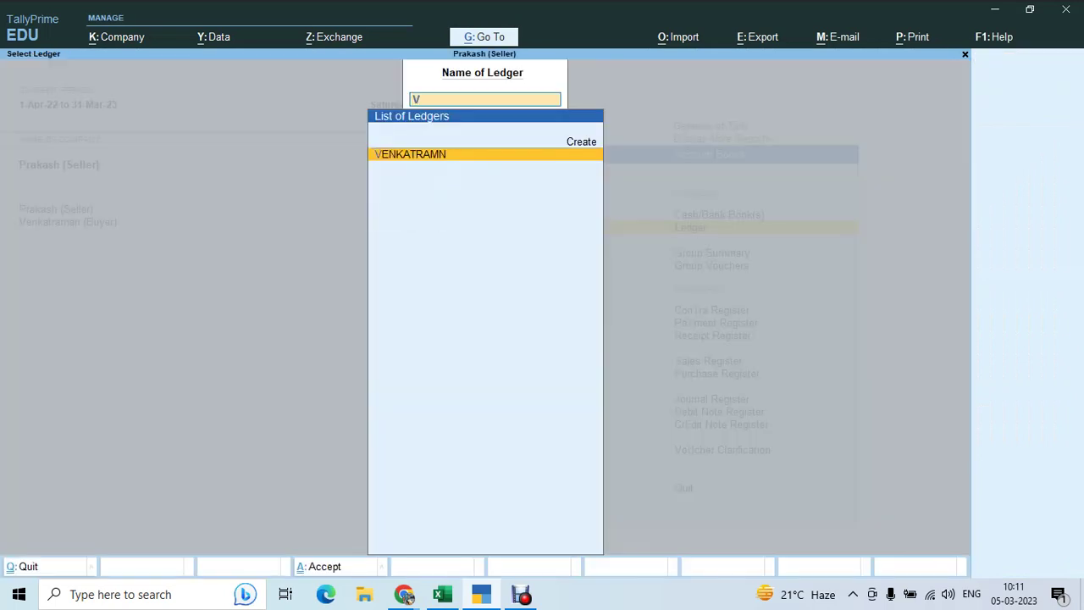
key("Return")
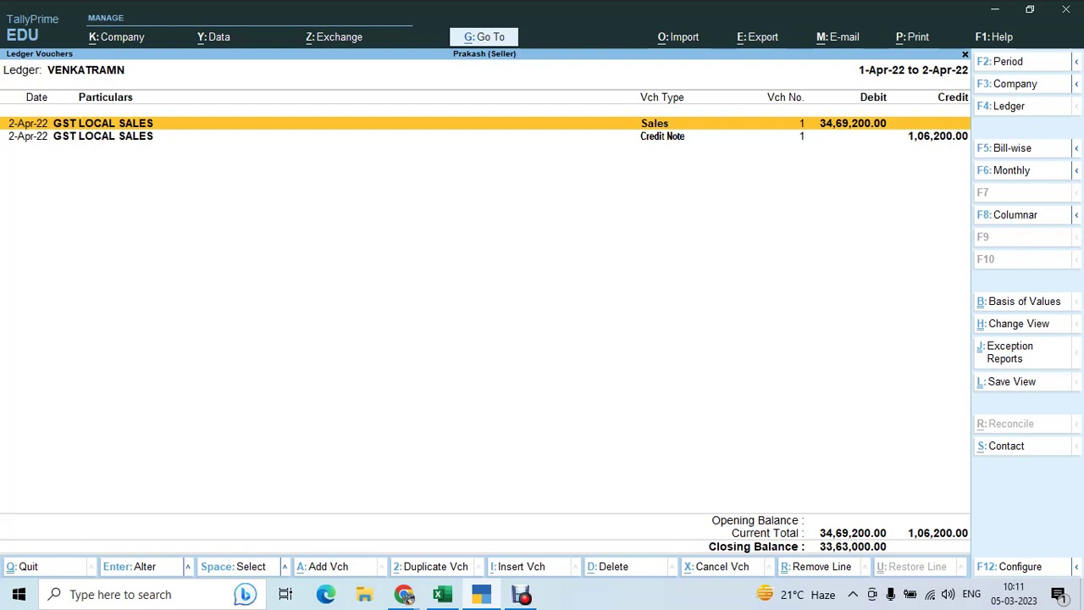
key("Escape")
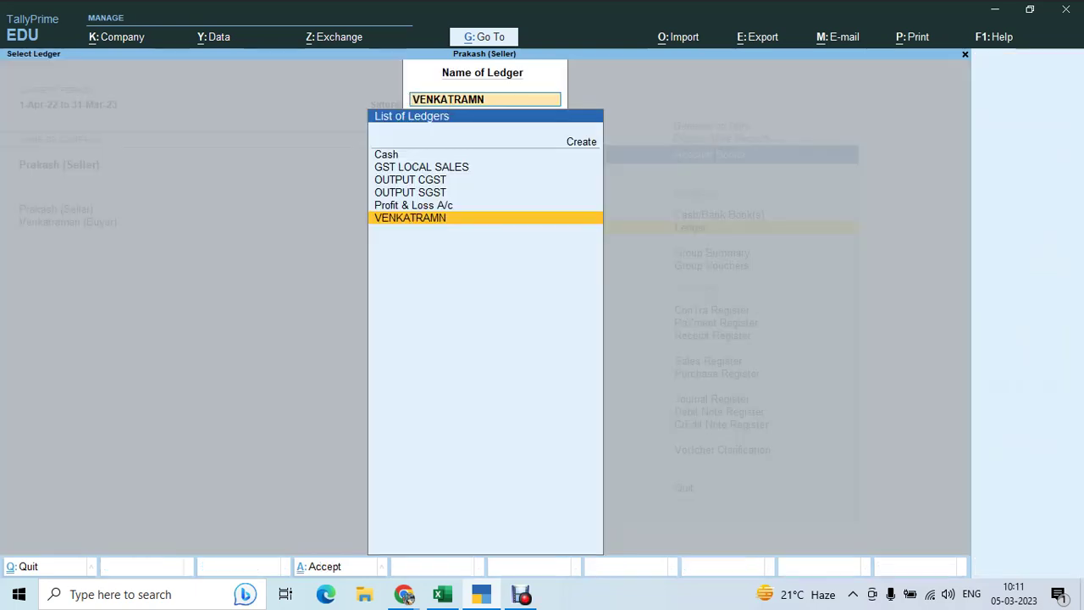
key("Escape")
key("Escape")
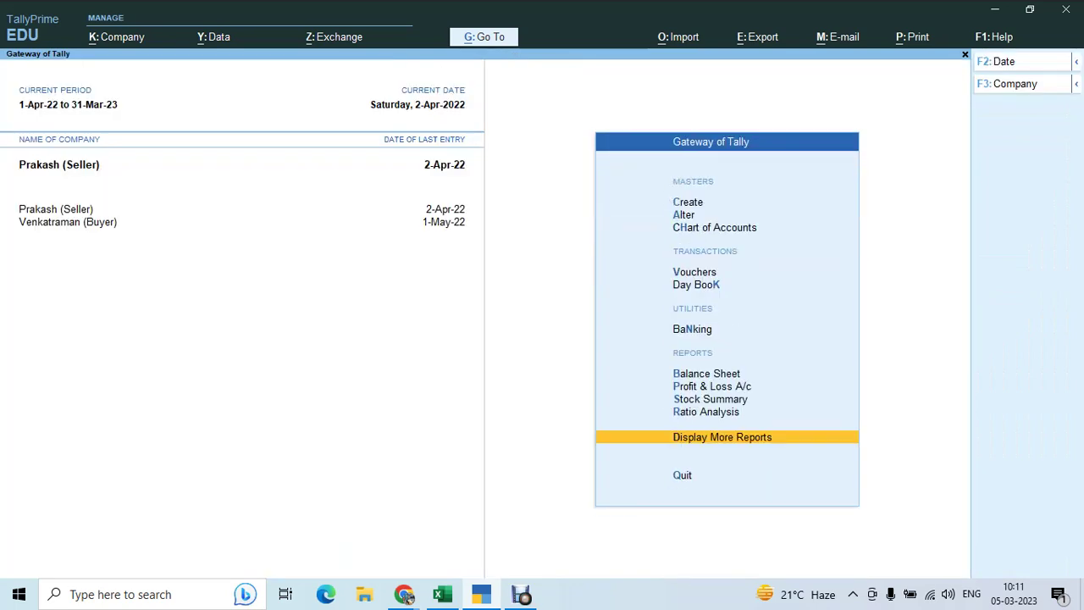
Step: Change the active company from the seller to the buyer company
key("alt+k")
key("Escape")
key("F3")
key("Down")
key("Return")
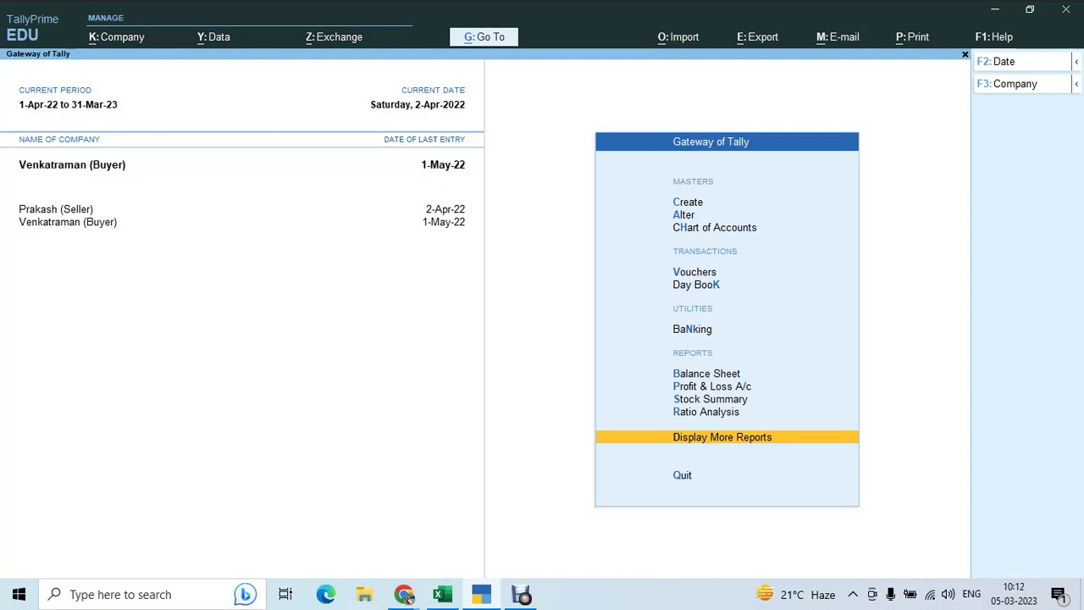
Step: Review the supplier's ledger vouchers in the buyer company for the amount payable after the purchase return
key("Return")
key("Return")
key("Down")
key("Return")
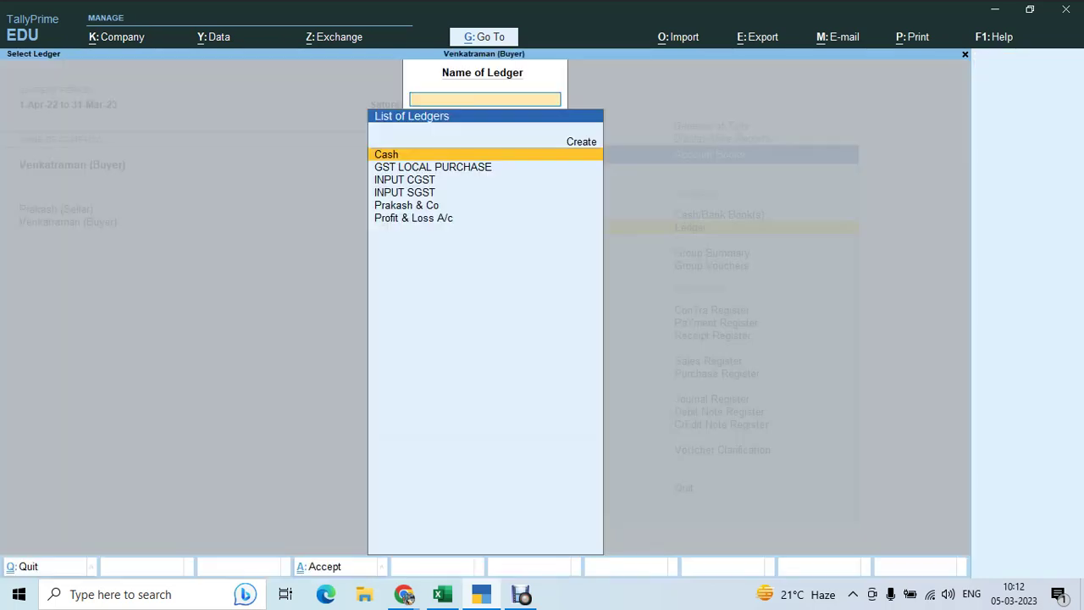
key("Down")
key("Down")
key("Down")
key("Down")
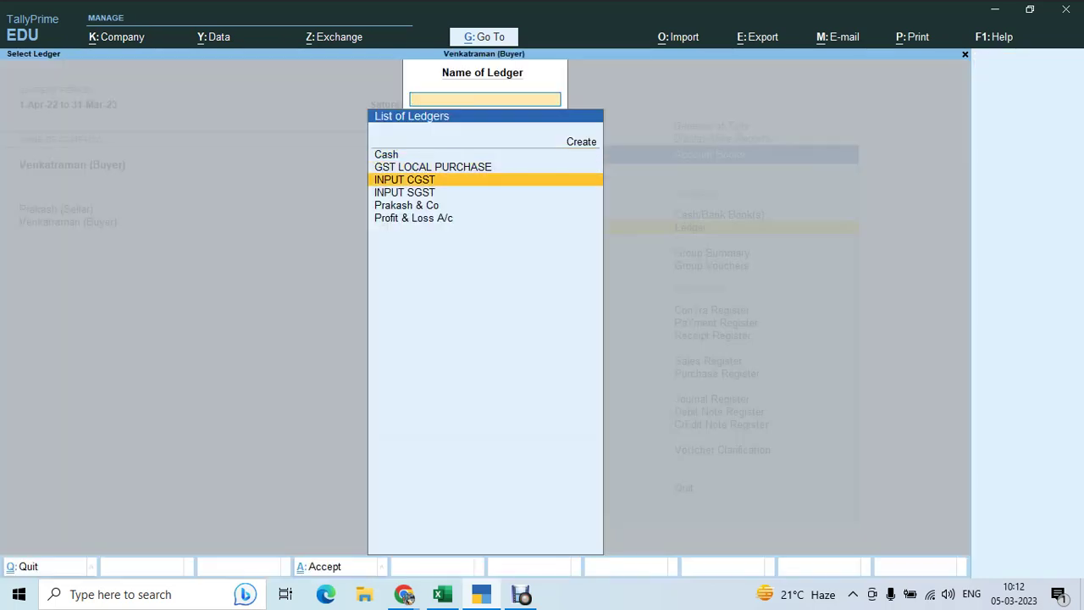
key("Return")
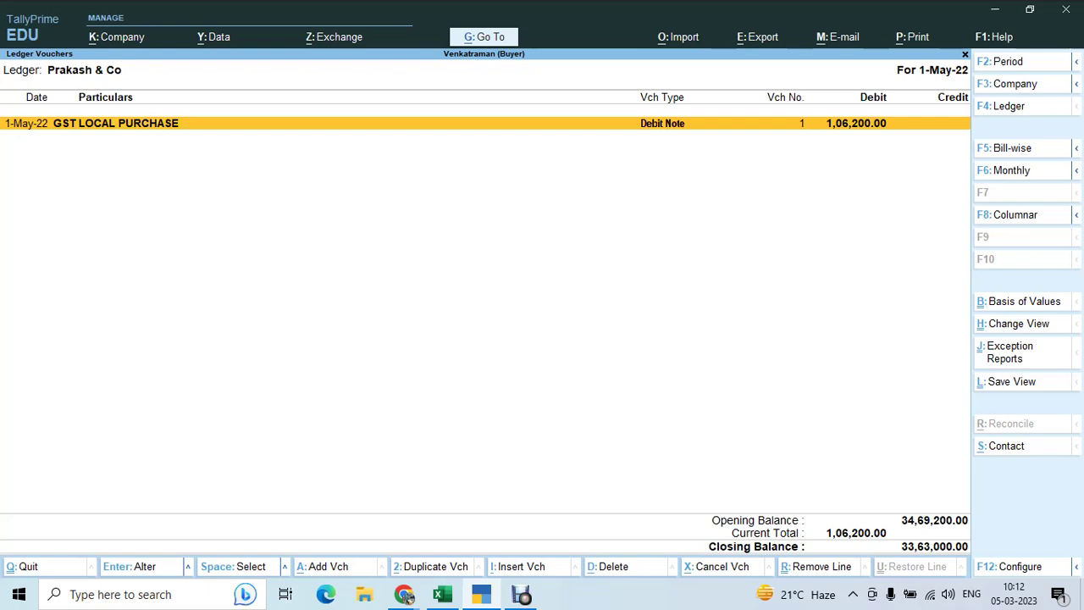
key("Escape")
key("Escape")
key("Escape")
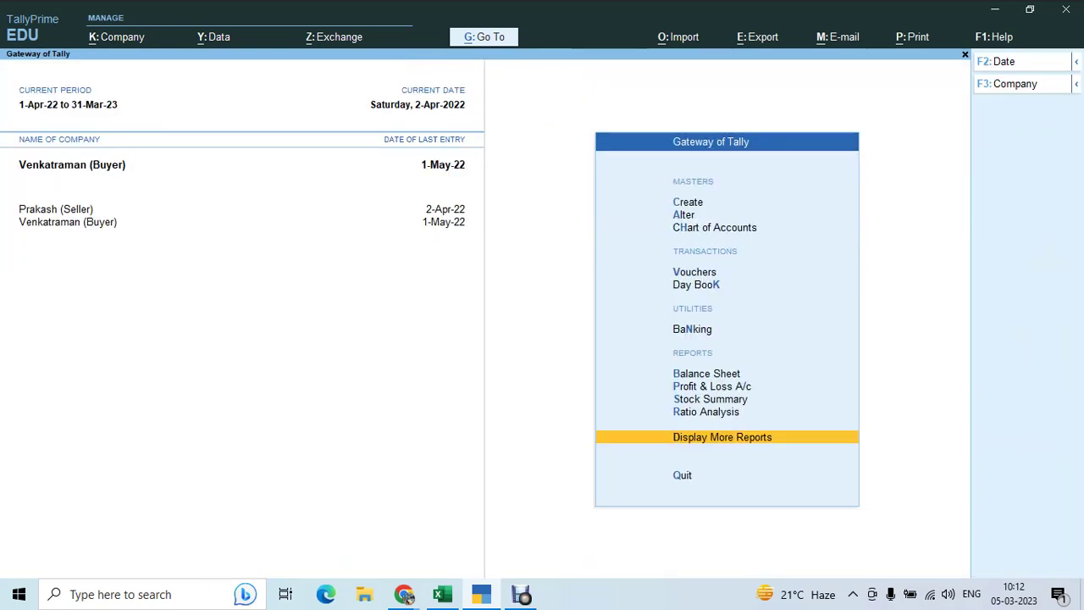
Step: Start a Payment voucher in the buyer company dated 1-May-22 with Cash as the account
key("v")
key("ctrl+F8")
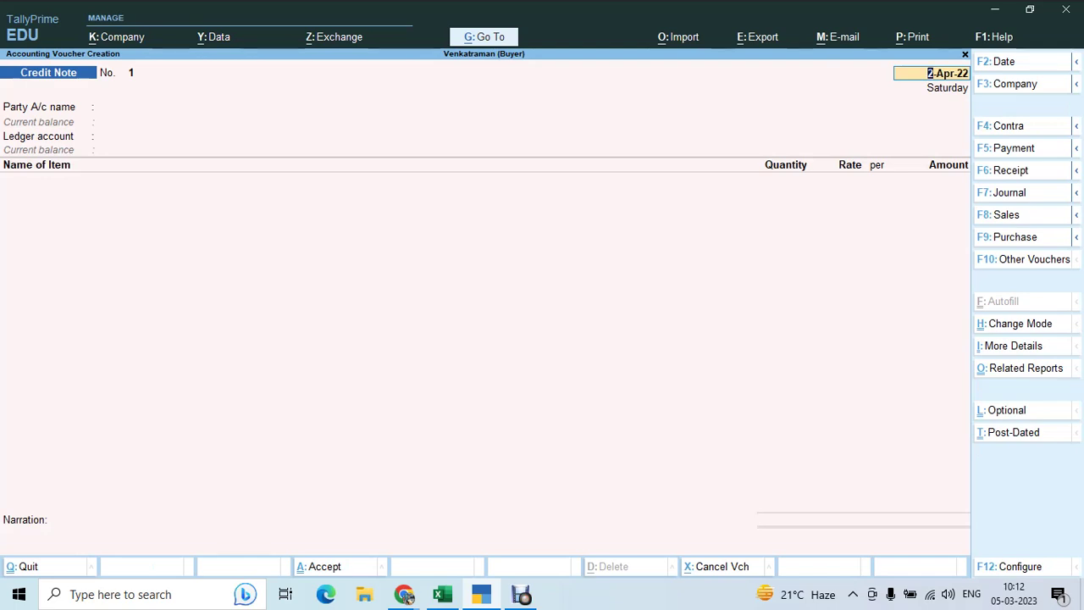
key("F5")
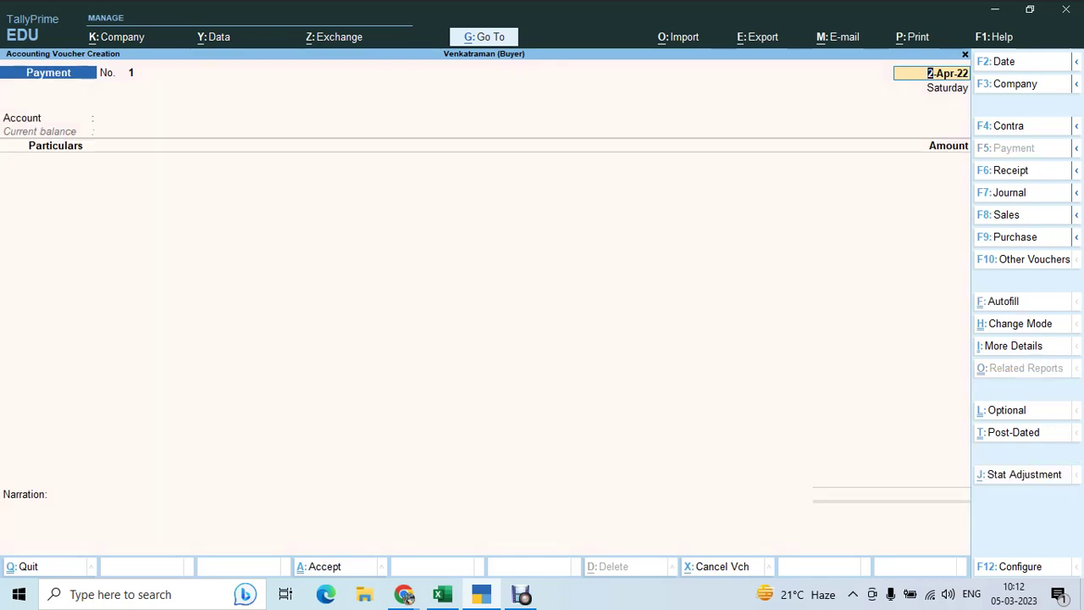
key("Return")
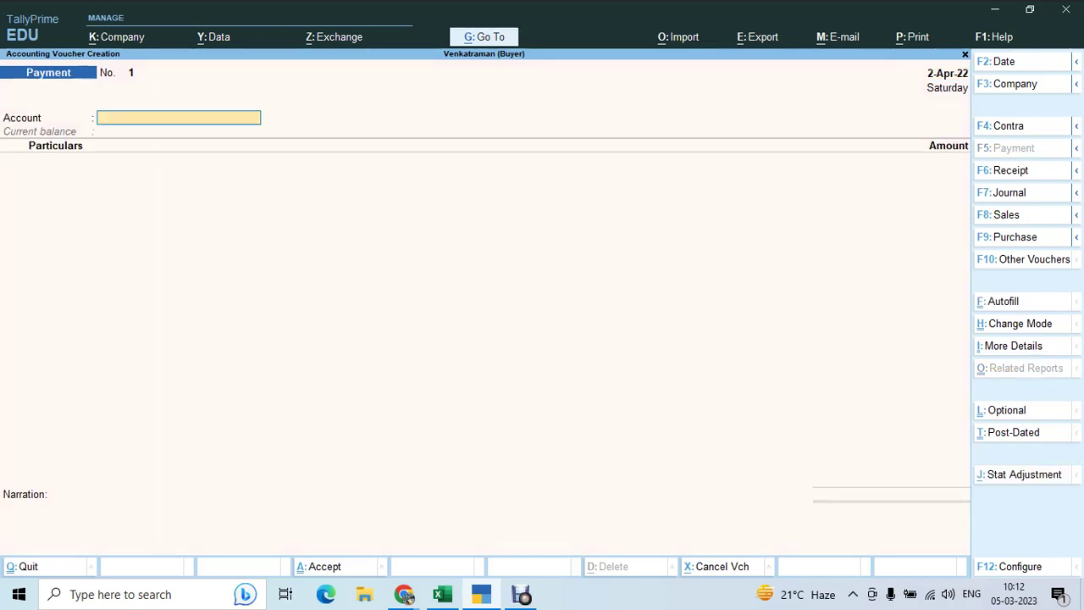
key("F2")
type("1.5")
key("Return")
key("Return")
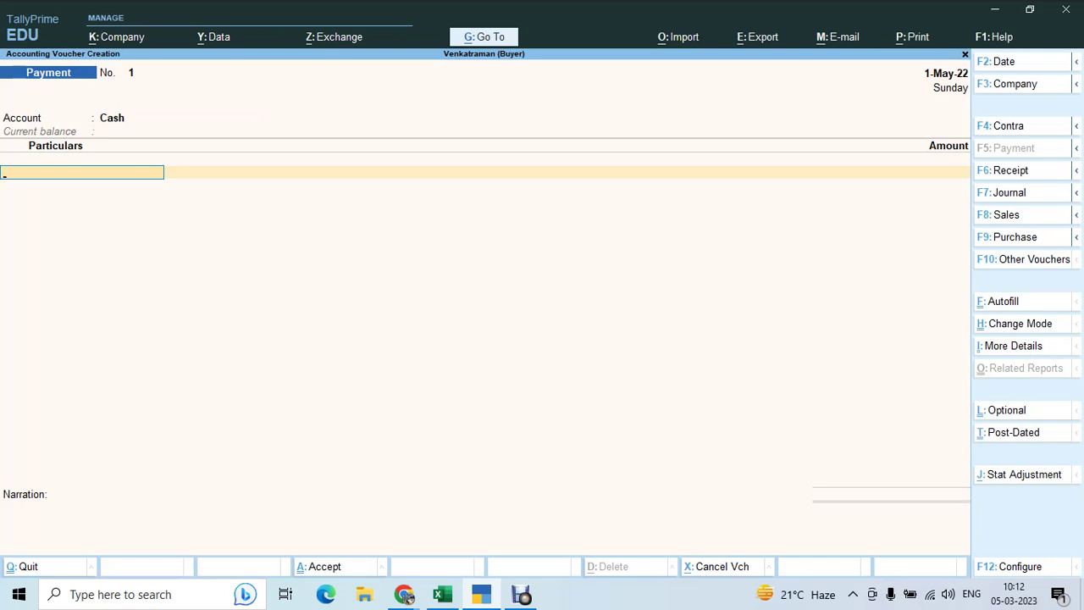
Step: Enter the supplier's ledger in the Payment voucher with an amount of 33,63,000
type("pr")
key("Return")
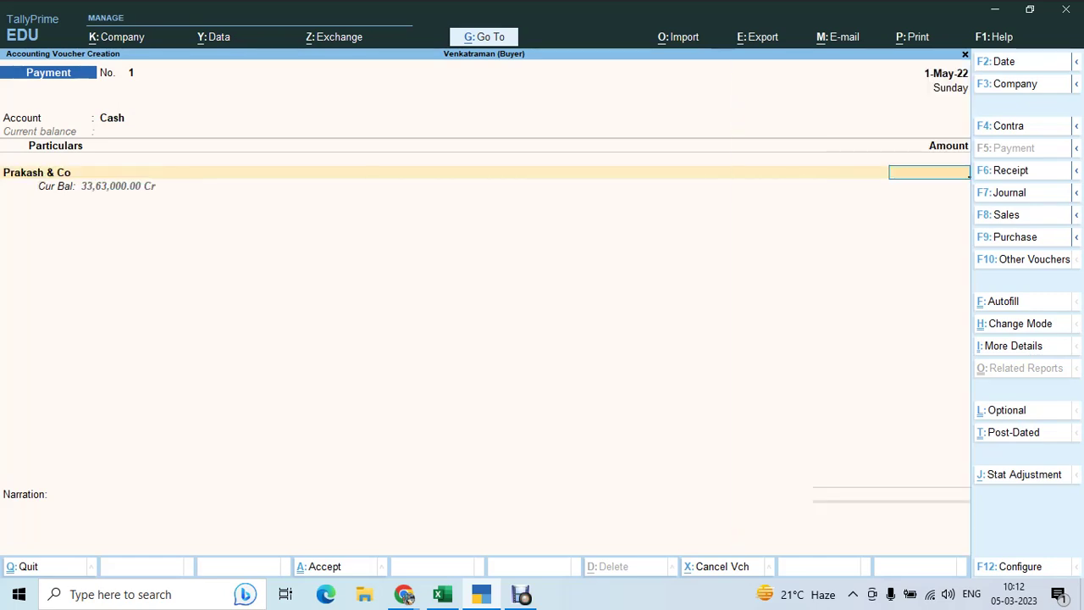
type("33633")
key("BackSpace")
type("000")
key("Return")
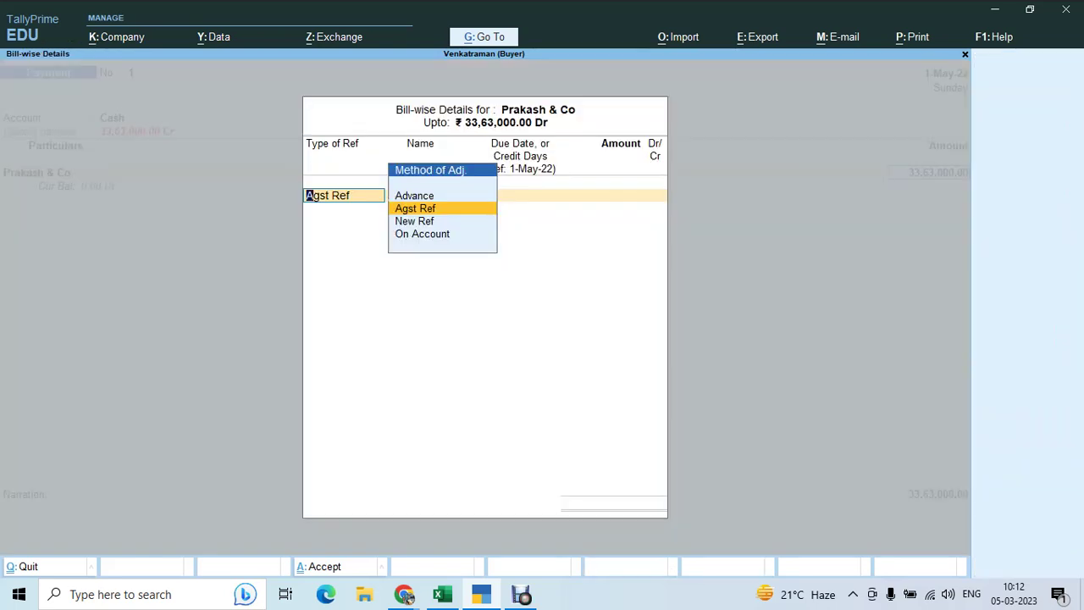
Step: Allocate the payment as Agst Ref to pending bill 1, save the Payment voucher and leave voucher entry
key("Return")
key("Return")
key("Return")
key("Return")
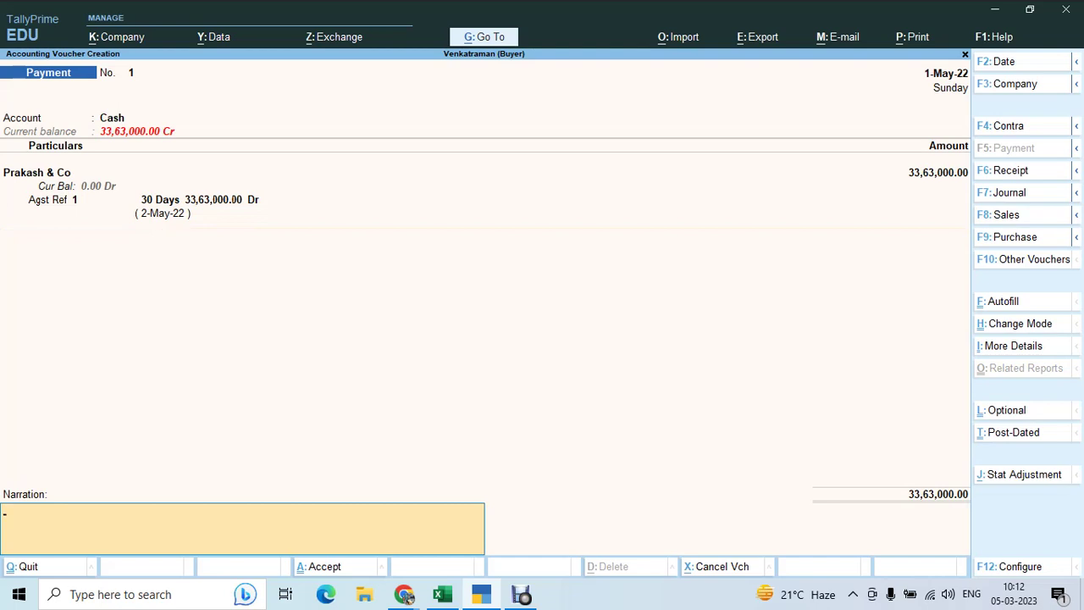
key("Return")
key("Return")
key("BackSpace")
key("Escape")
key("y")
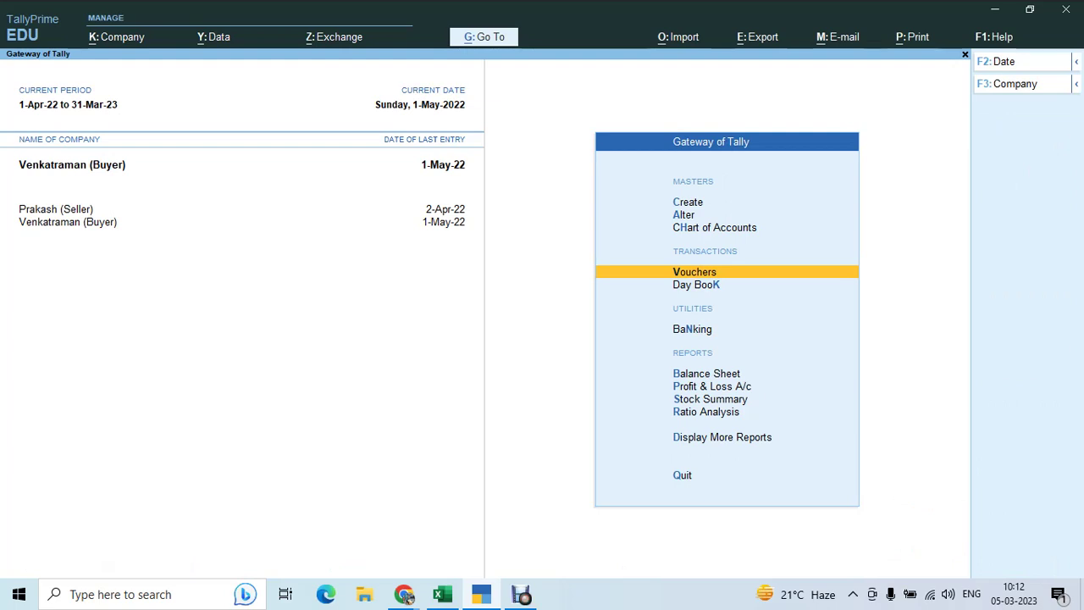
Step: Change to the seller company and start a Receipt voucher dated 1-May-22 with Cash as the account
key("F3")
key("Return")
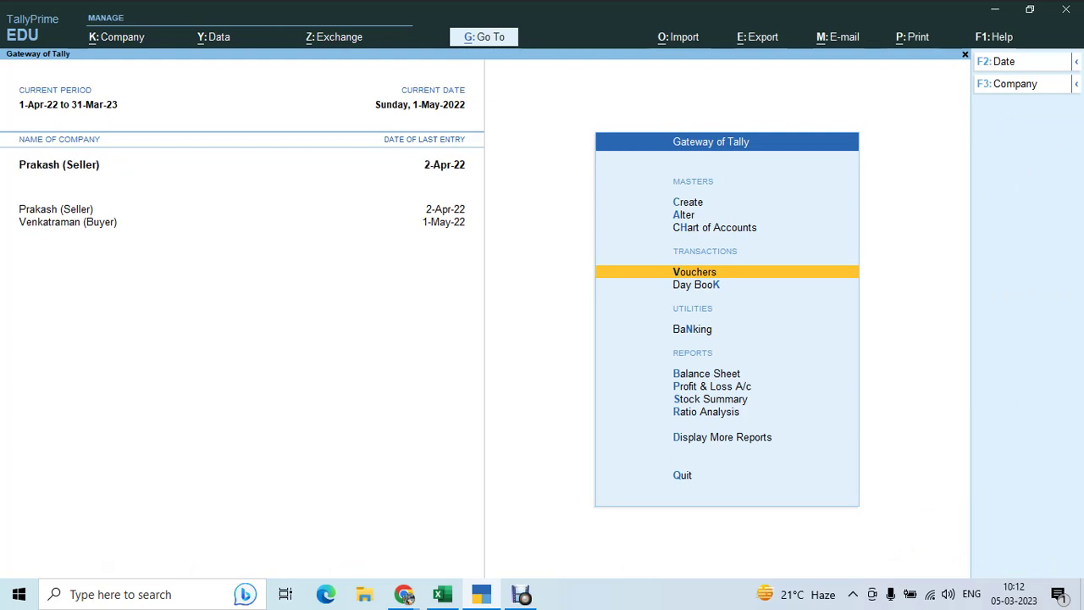
key("Return")
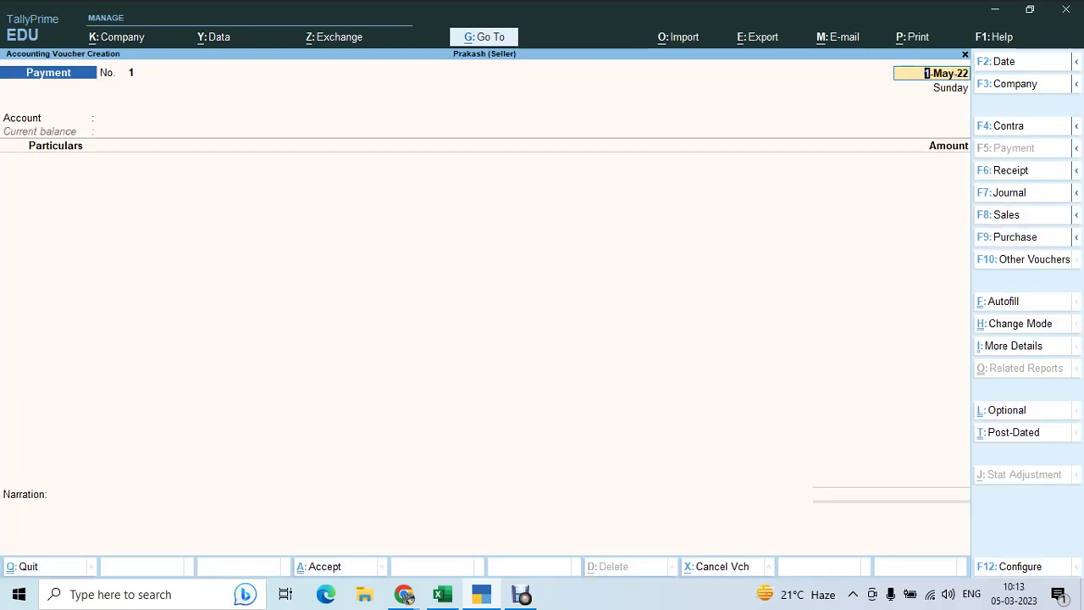
key("F6")
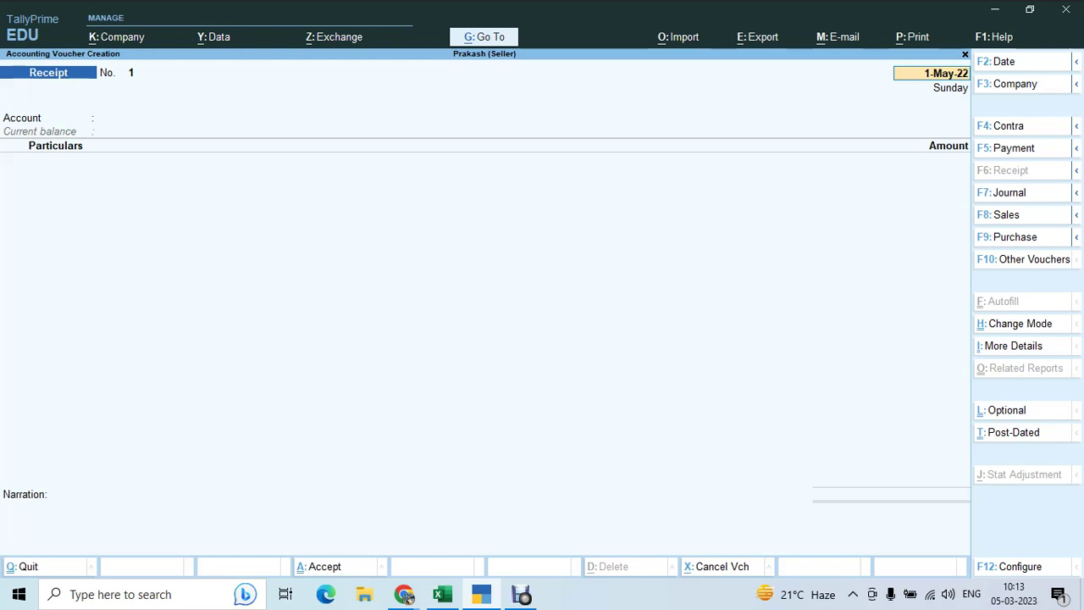
key("Return")
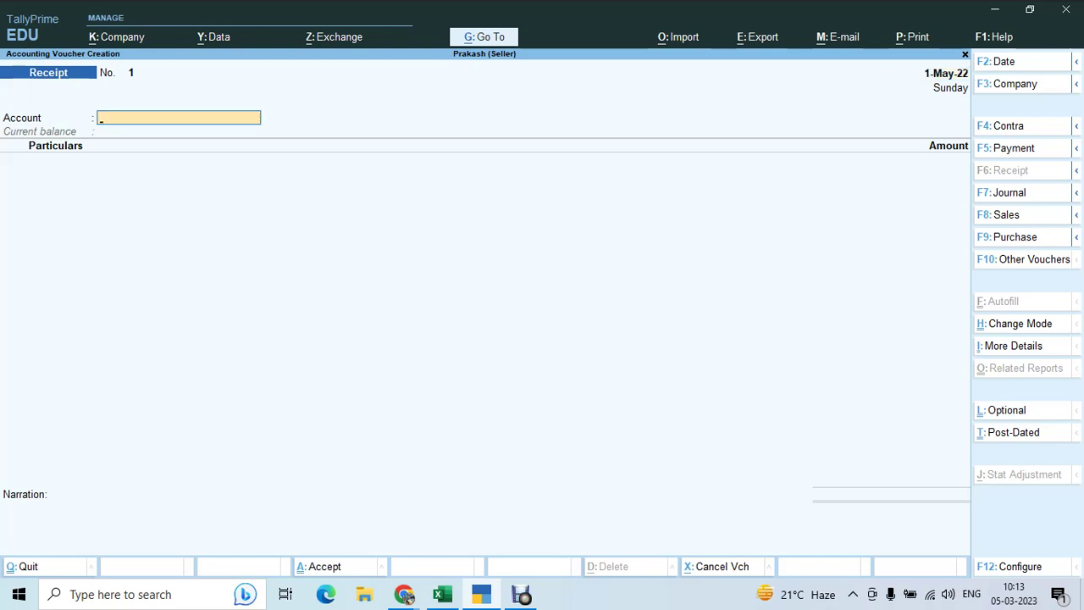
type("ca")
key("Return")
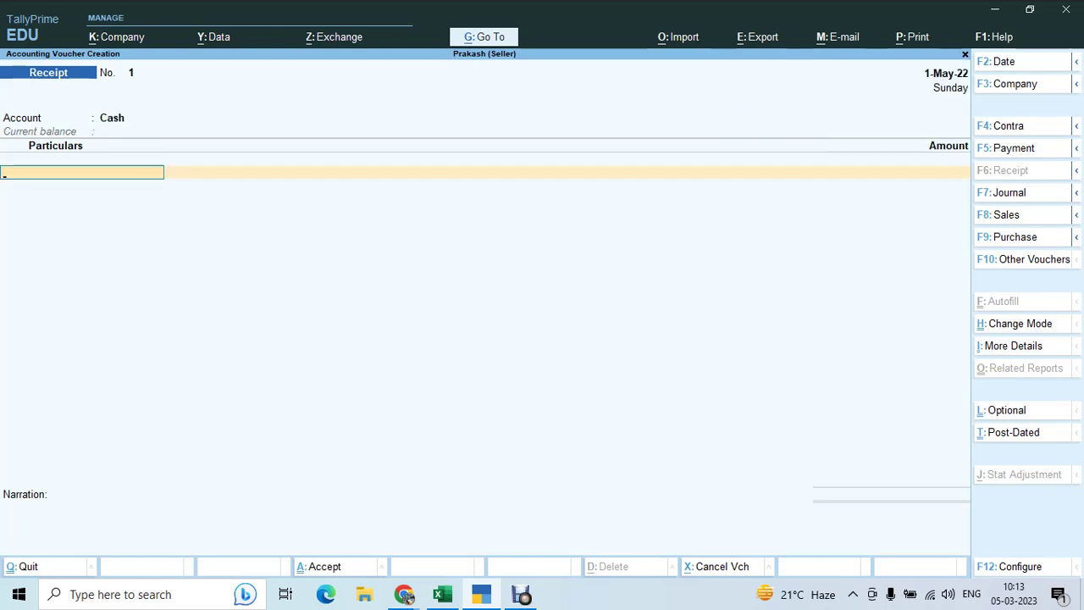
Step: Enter the buyer's ledger in the Receipt voucher with an amount of 33,63,000
type("VEN")
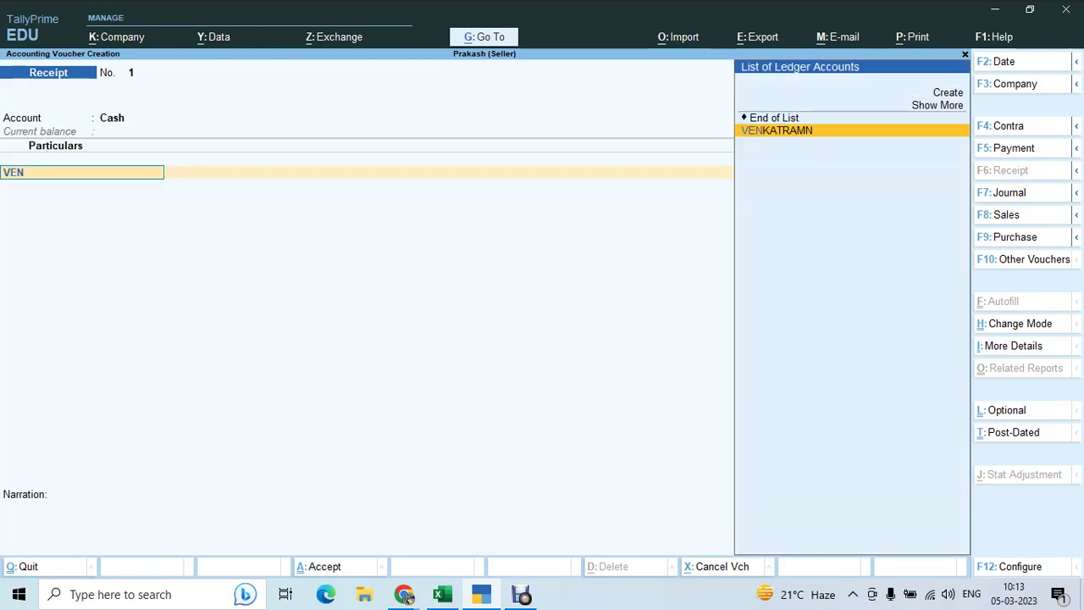
key("Return")
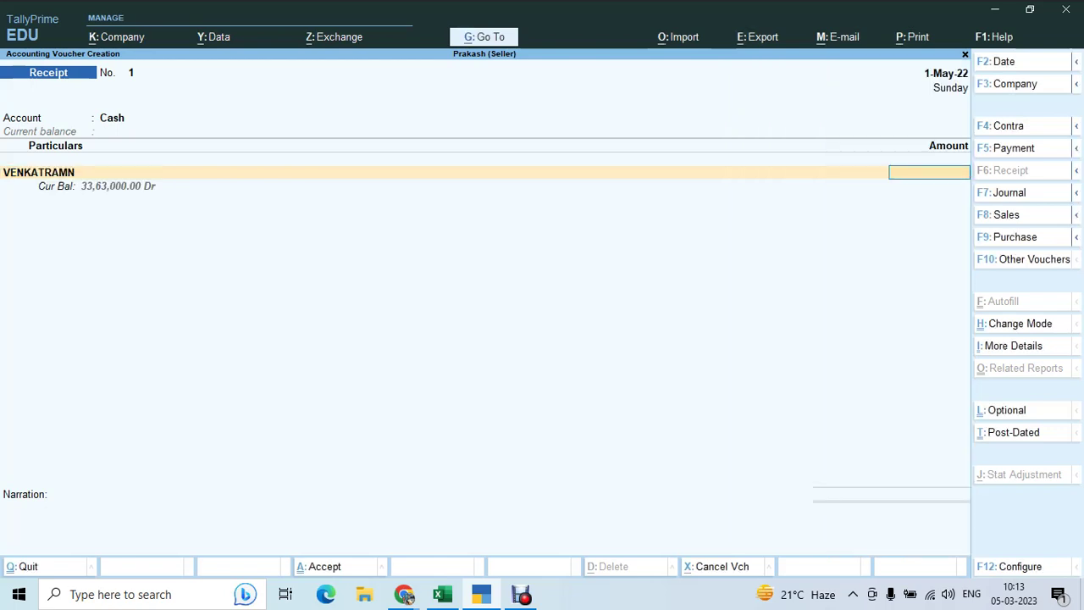
type("3363000")
key("Return")
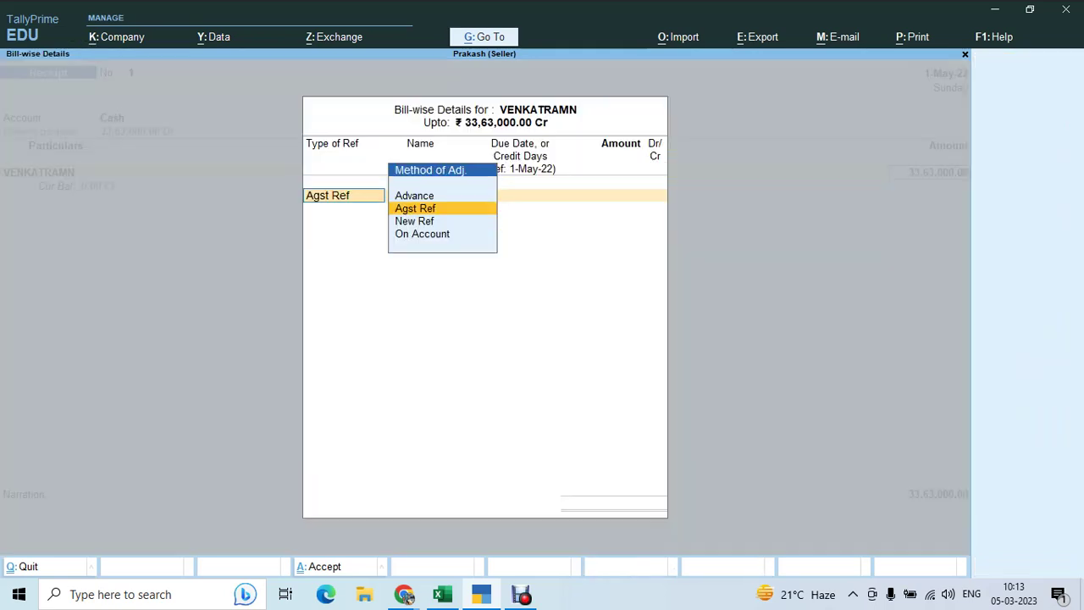
Step: Allocate the receipt as Agst Ref to pending bill 1, save the Receipt voucher and leave voucher entry
key("Return")
key("Return")
key("Return")
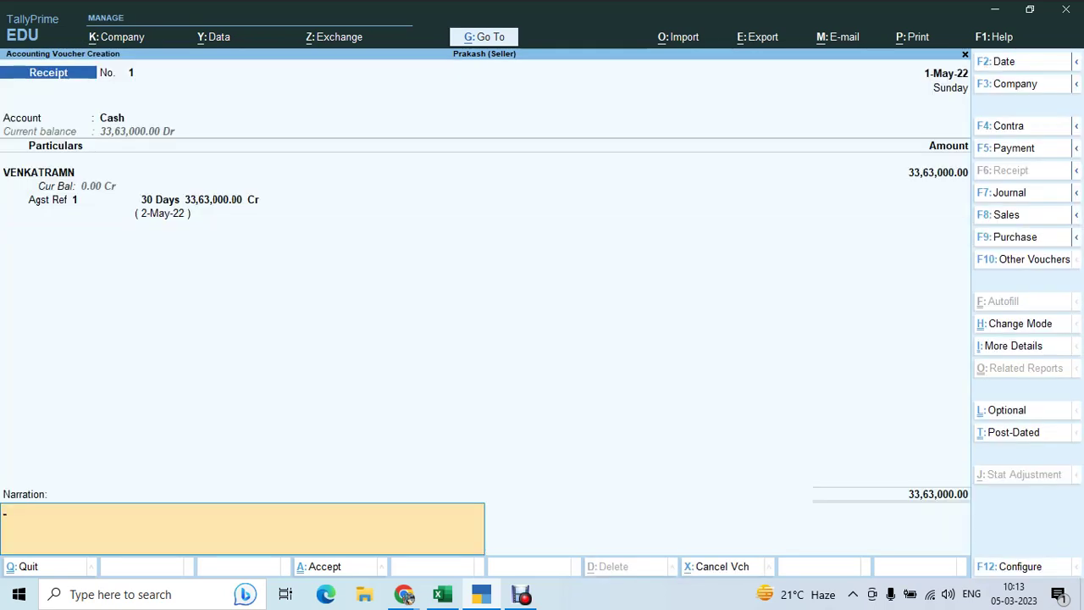
key("Return")
key("Return")
key("BackSpace")
key("Escape")
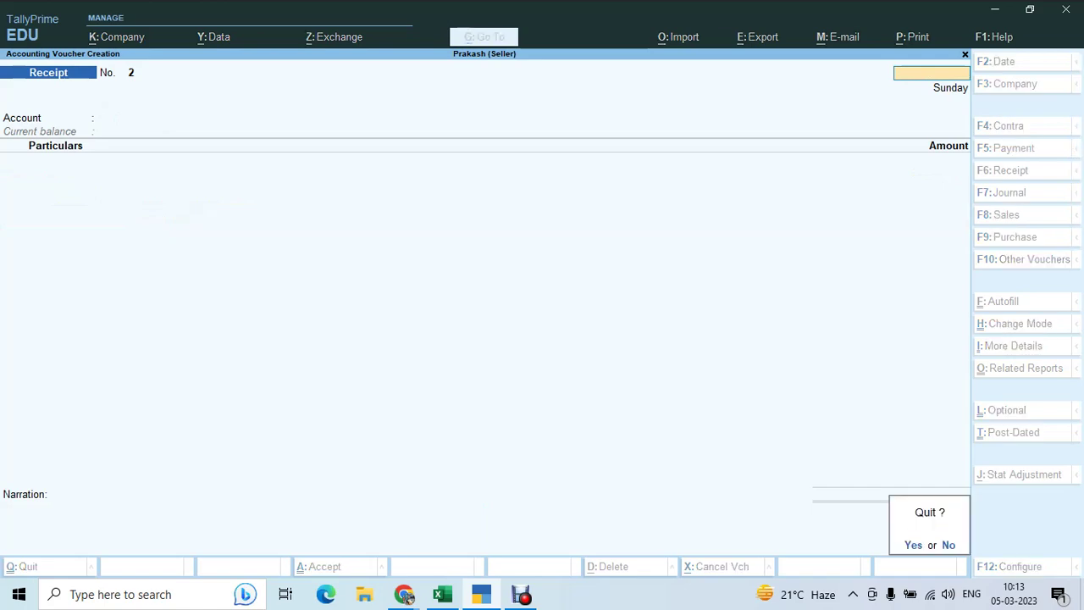
key("y")
key("alt+Tab")
key("alt+Tab")
key("alt+Tab")
key("alt+Tab")
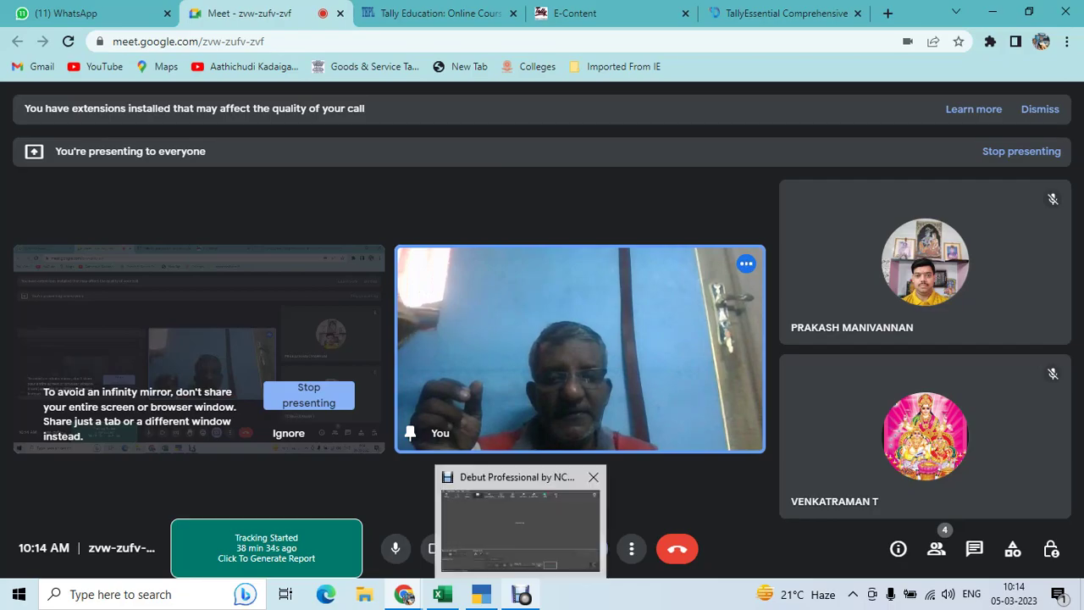
left_click(521, 593)
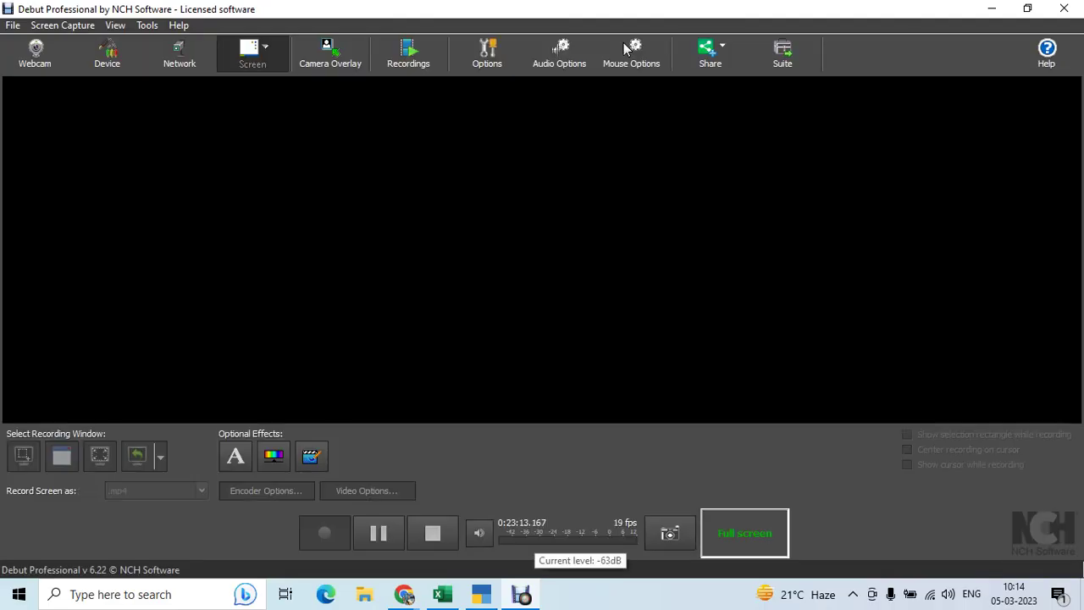